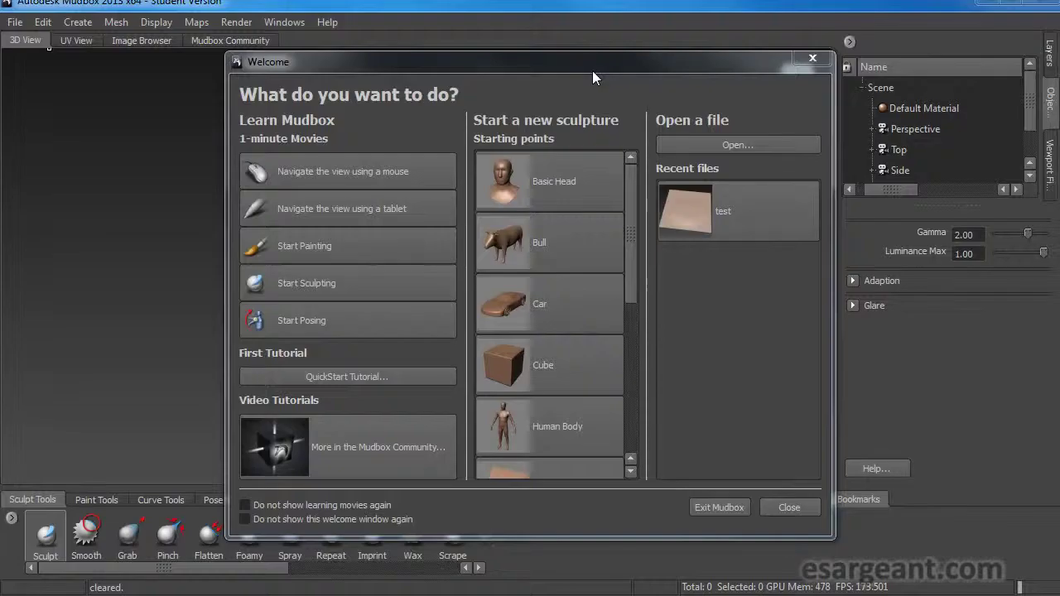
Start a new sculpture from the Plane starting point
left_click_drag(632, 190, 608, 247)
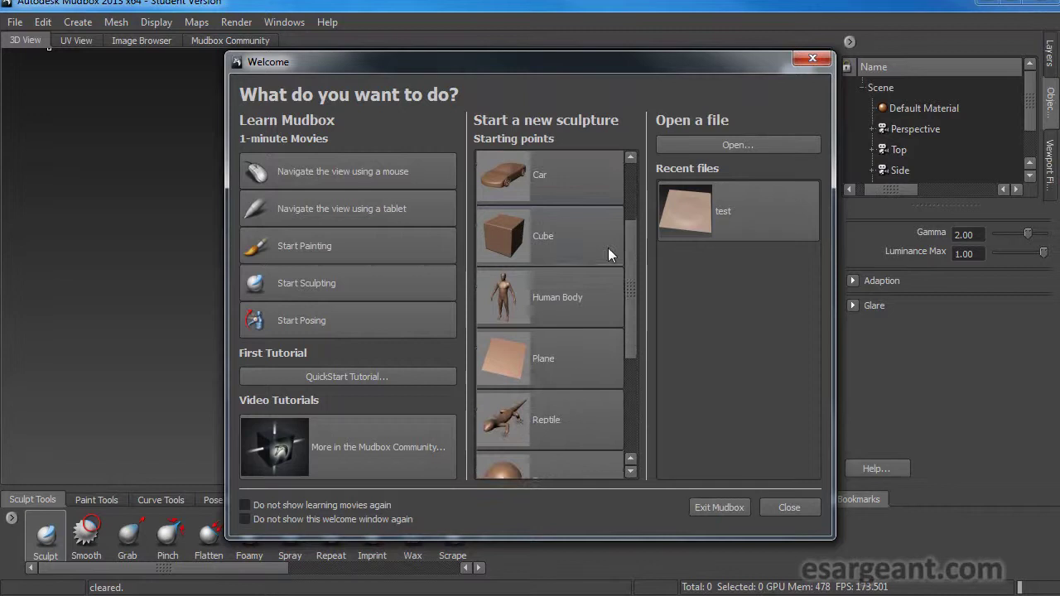
left_click(507, 366)
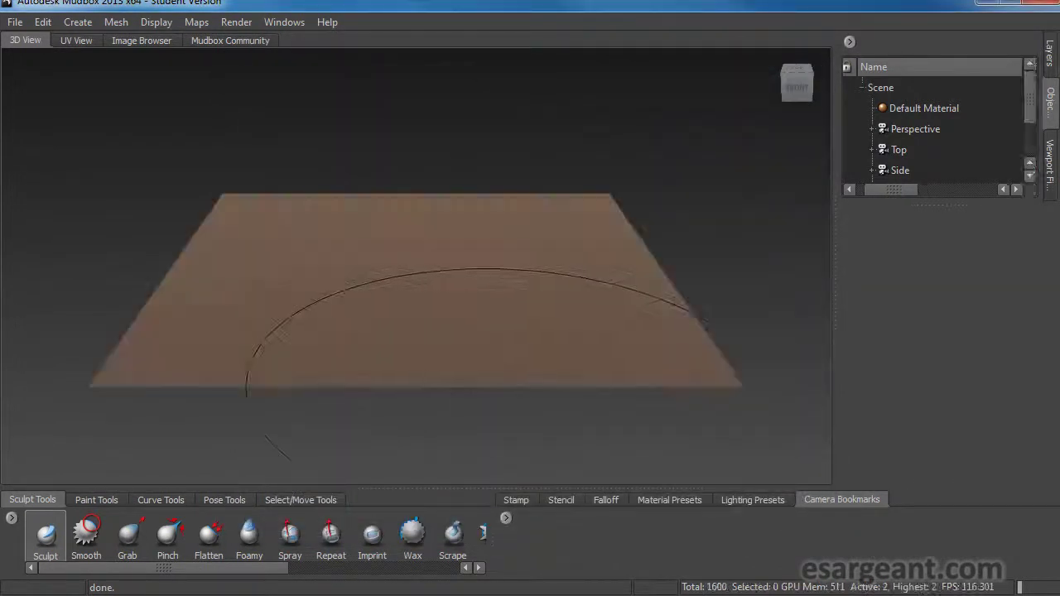
mouse_move(311, 175)
left_mouse_down("alt")
mouse_move(309, 251)
mouse_move(337, 274)
left_mouse_up("alt")
mouse_move(671, 230)
left_mouse_down("alt")
mouse_move(651, 253)
mouse_move(651, 224)
left_mouse_up("alt")
right_click_drag(664, 218, 543, 208, "alt")
mouse_move(565, 262)
left_mouse_down("alt")
mouse_move(599, 249)
mouse_move(622, 270)
left_mouse_up("alt")
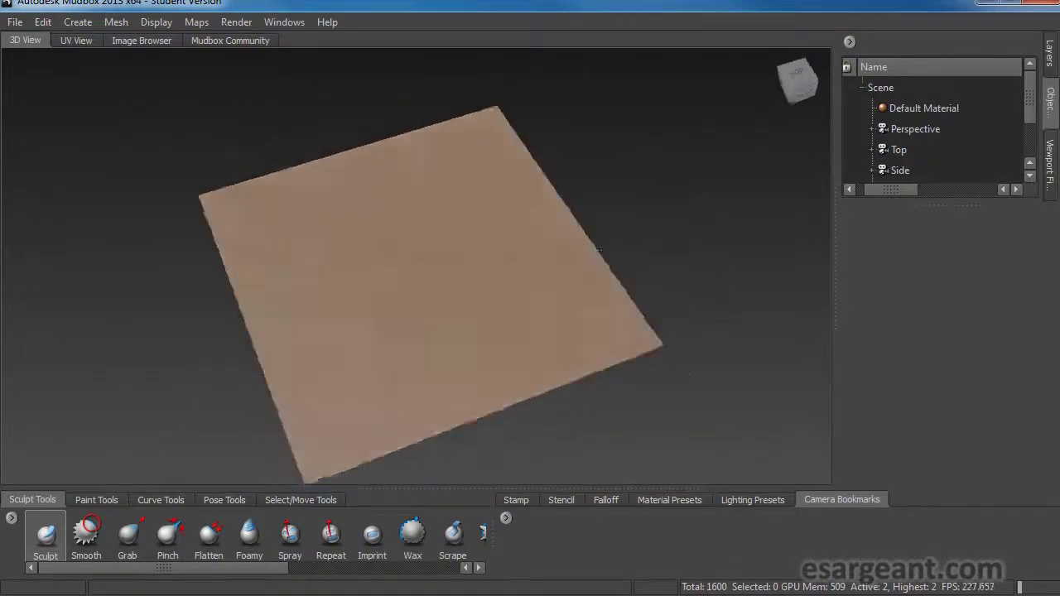
mouse_move(509, 270)
left_mouse_down("alt")
mouse_move(534, 274)
mouse_move(539, 258)
mouse_move(531, 280)
left_mouse_up("alt")
mouse_move(587, 239)
right_mouse_down("alt")
mouse_move(579, 235)
mouse_move(674, 219)
mouse_move(752, 190)
right_mouse_up("alt")
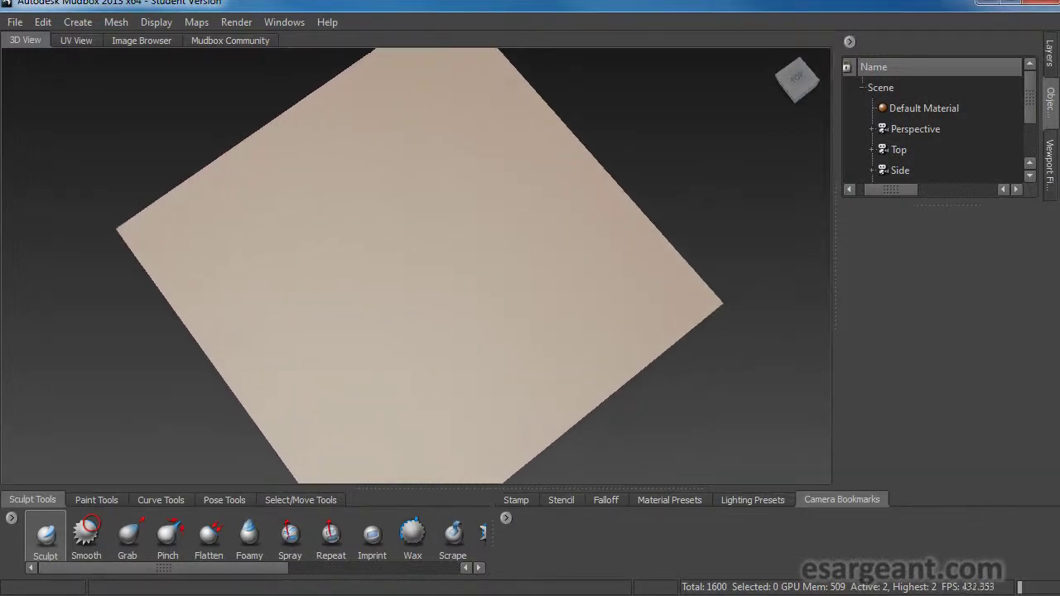
mouse_move(407, 272)
left_mouse_down("alt")
mouse_move(405, 202)
mouse_move(407, 289)
mouse_move(422, 255)
mouse_move(371, 274)
mouse_move(335, 261)
mouse_move(331, 279)
left_mouse_up("alt")
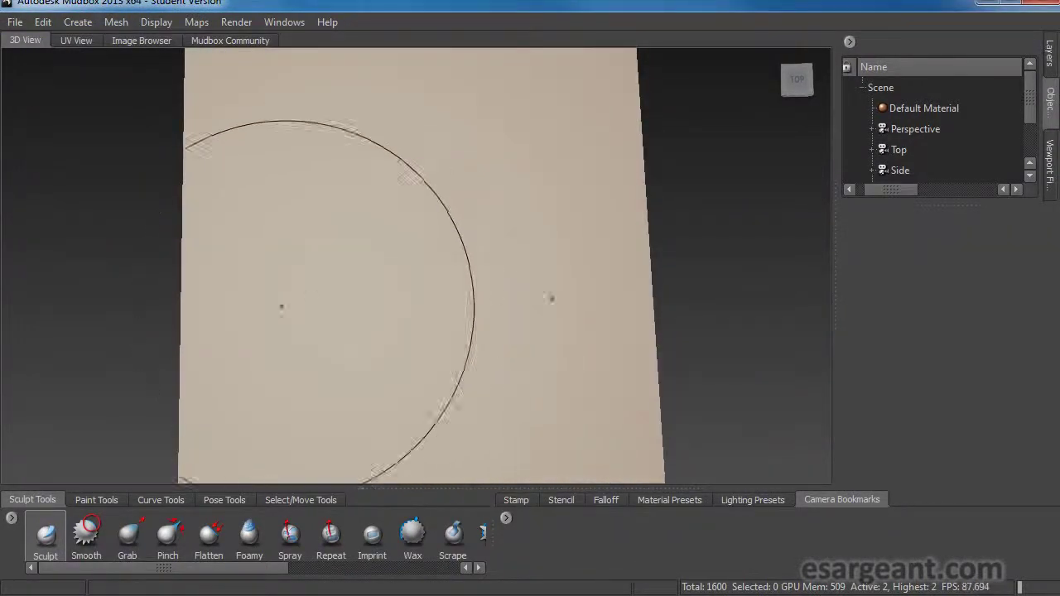
Select the Sculpt tool and adjust its brush size over the plane
left_click(44, 540)
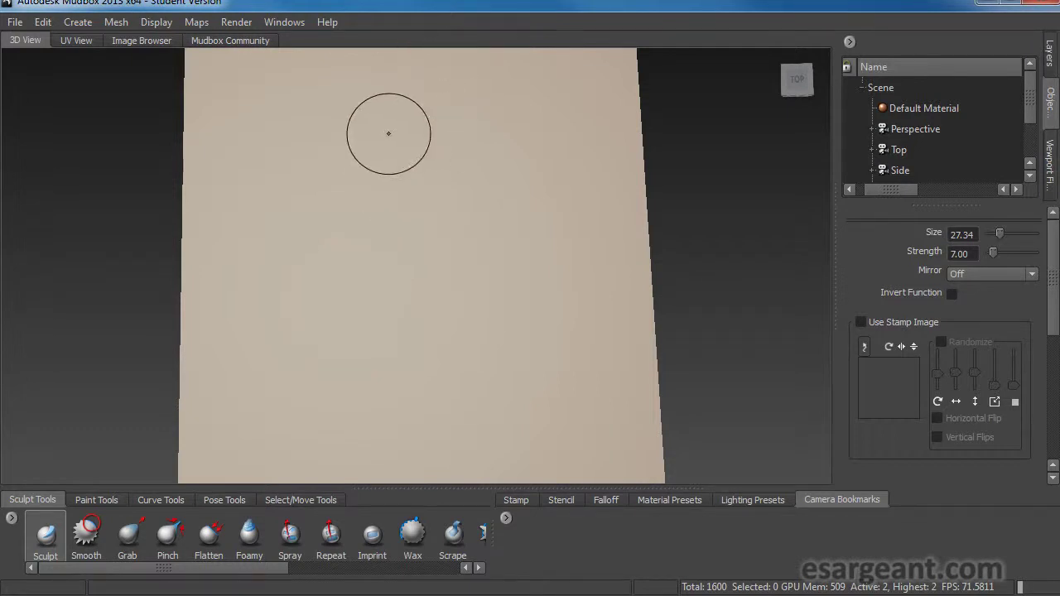
key("bracketright")
key("bracketright")
left_click_drag(445, 190, 441, 192)
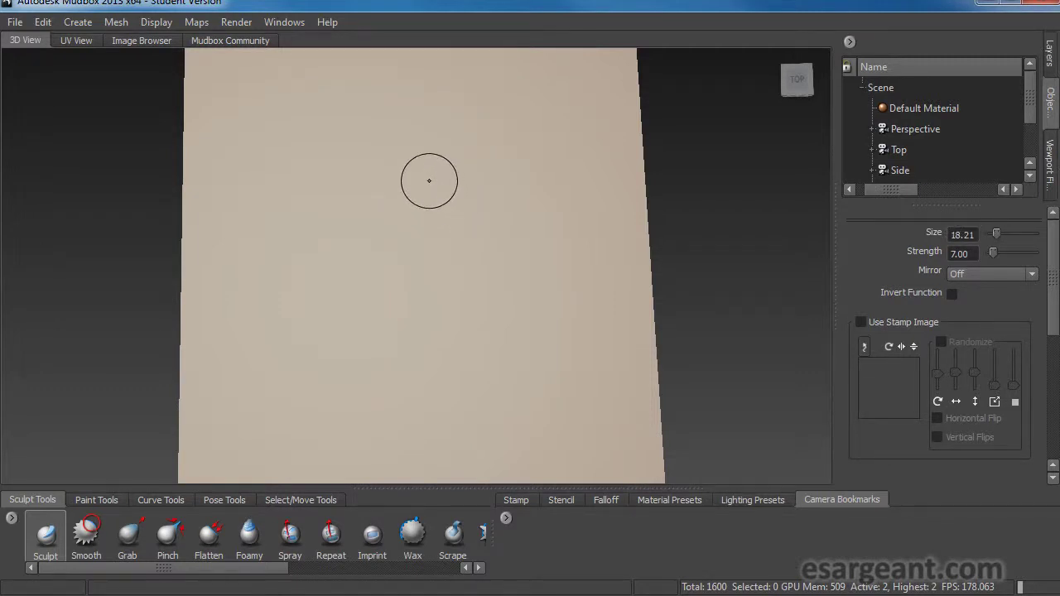
Sculpt three wavy ridges across the plane at strength 7.00, and undo all three strokes
mouse_move(234, 169)
left_mouse_down()
mouse_move(232, 180)
mouse_move(302, 151)
mouse_move(395, 166)
mouse_move(473, 141)
mouse_move(619, 149)
left_mouse_up()
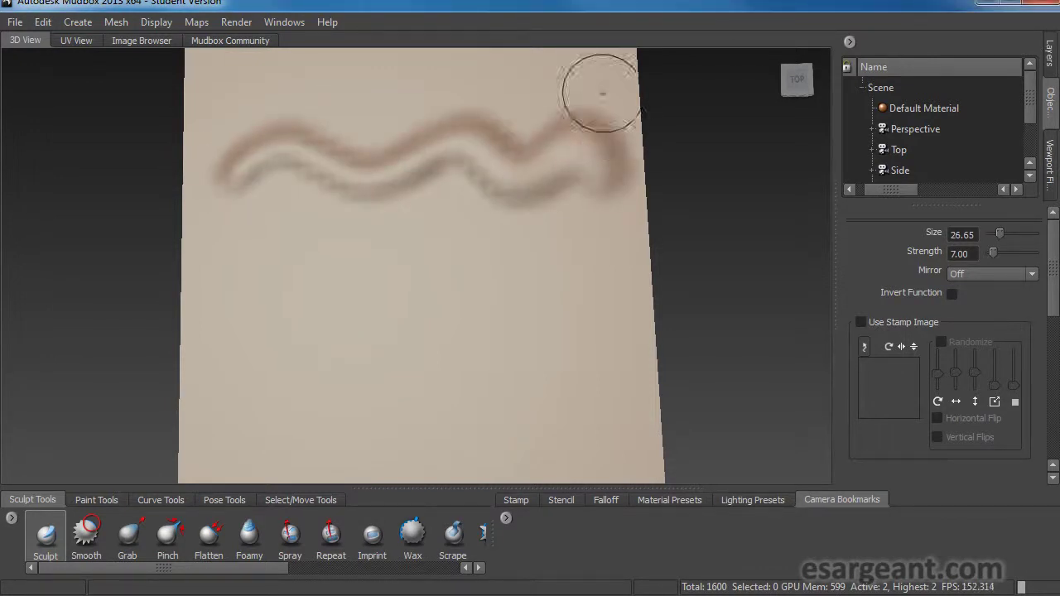
mouse_move(220, 272)
left_mouse_down()
mouse_move(430, 289)
mouse_move(546, 260)
mouse_move(614, 275)
left_mouse_up()
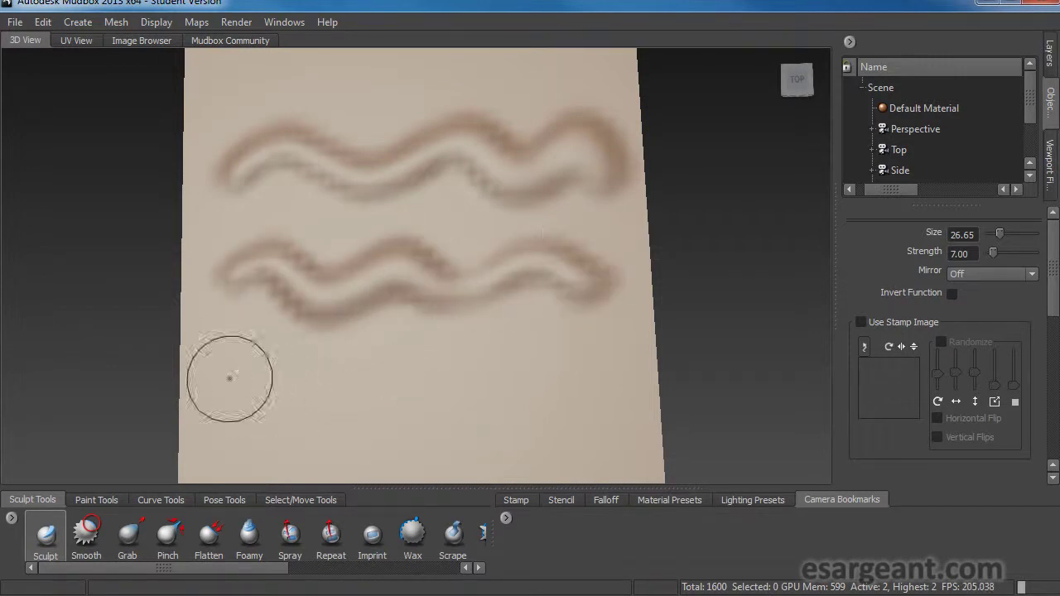
mouse_move(229, 414)
left_mouse_down()
mouse_move(307, 431)
mouse_move(415, 386)
mouse_move(509, 435)
mouse_move(620, 418)
left_mouse_up()
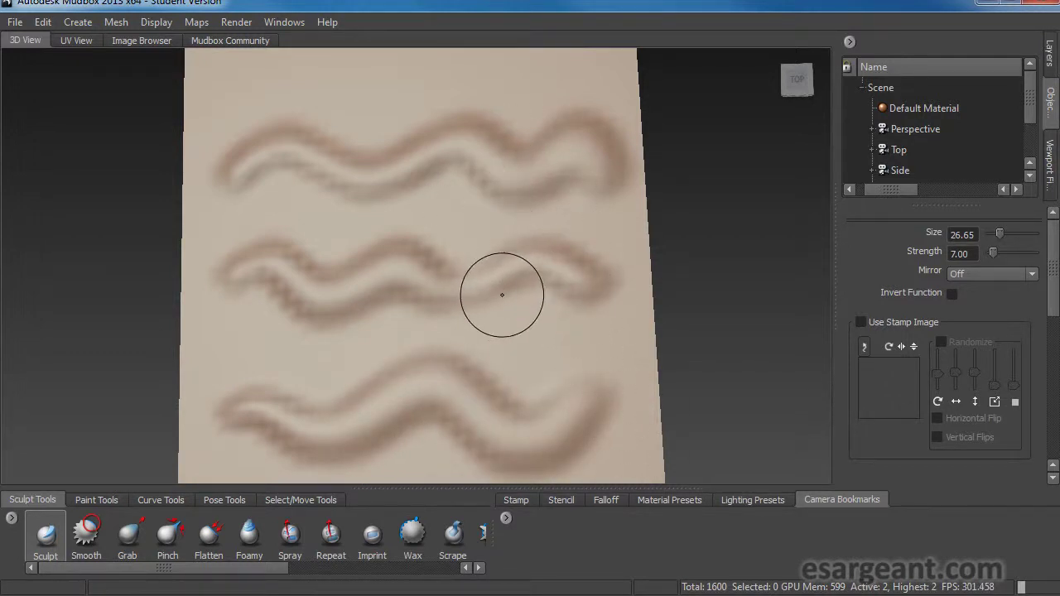
key("ctrl+z")
key("ctrl+z")
key("ctrl+z")
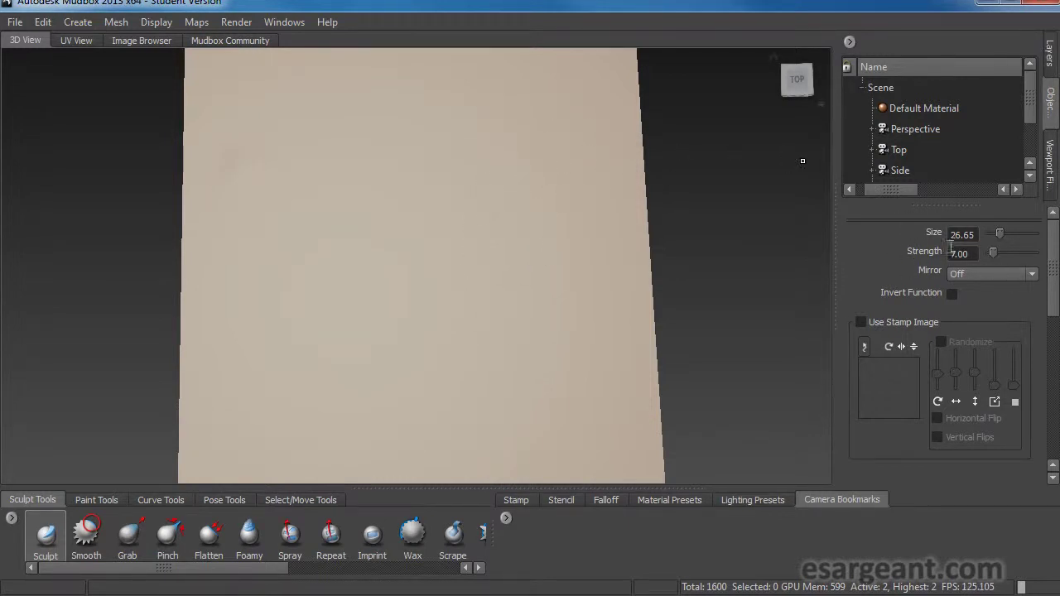
Sculpt two wavy ridges across the plane with the brush strength raised to 40.70, and undo both strokes
left_click_drag(992, 255, 1007, 254)
mouse_move(240, 161)
left_mouse_down()
mouse_move(258, 153)
mouse_move(379, 164)
mouse_move(457, 141)
mouse_move(571, 159)
left_mouse_up()
mouse_move(221, 264)
left_mouse_down()
mouse_move(451, 242)
mouse_move(633, 269)
left_mouse_up()
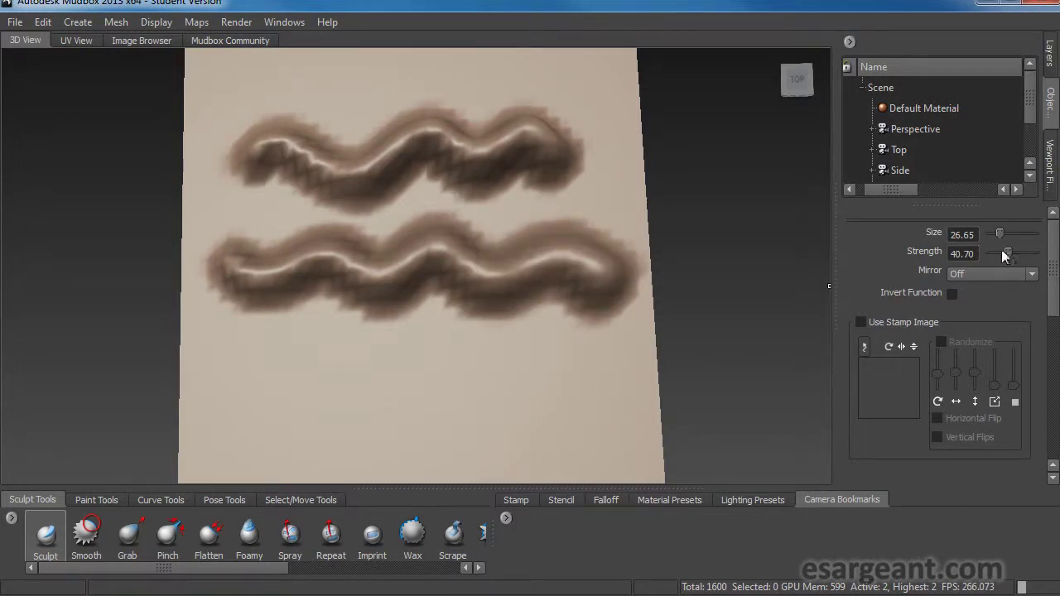
key("ctrl+z")
key("ctrl+z")
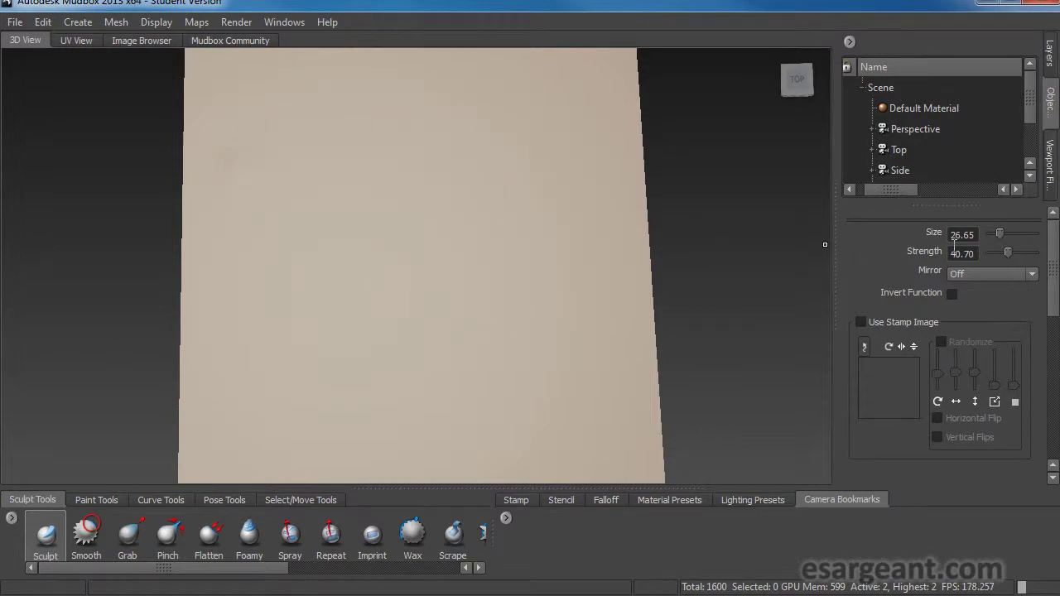
Lower the brush strength to 9.30, try a vertical zigzag stroke with X mirroring, and undo it
left_click_drag(1000, 255, 990, 254)
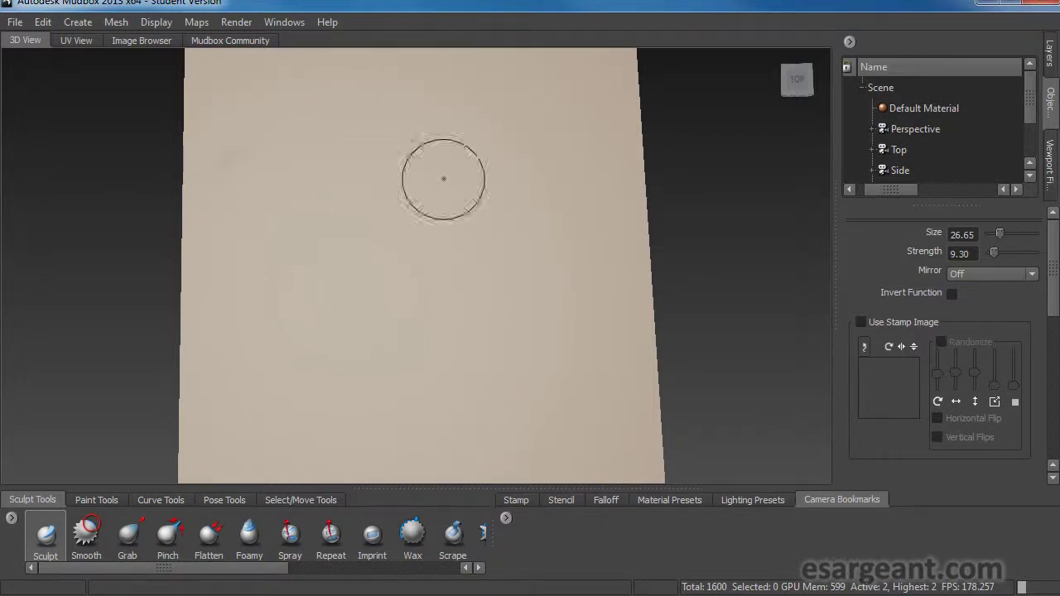
left_click(977, 274)
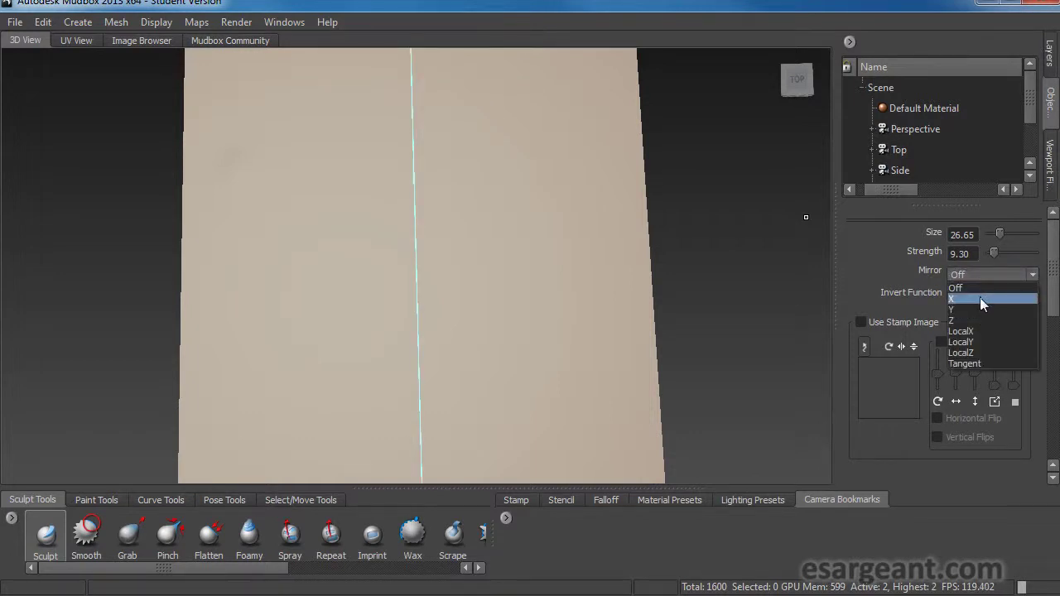
left_click(978, 297)
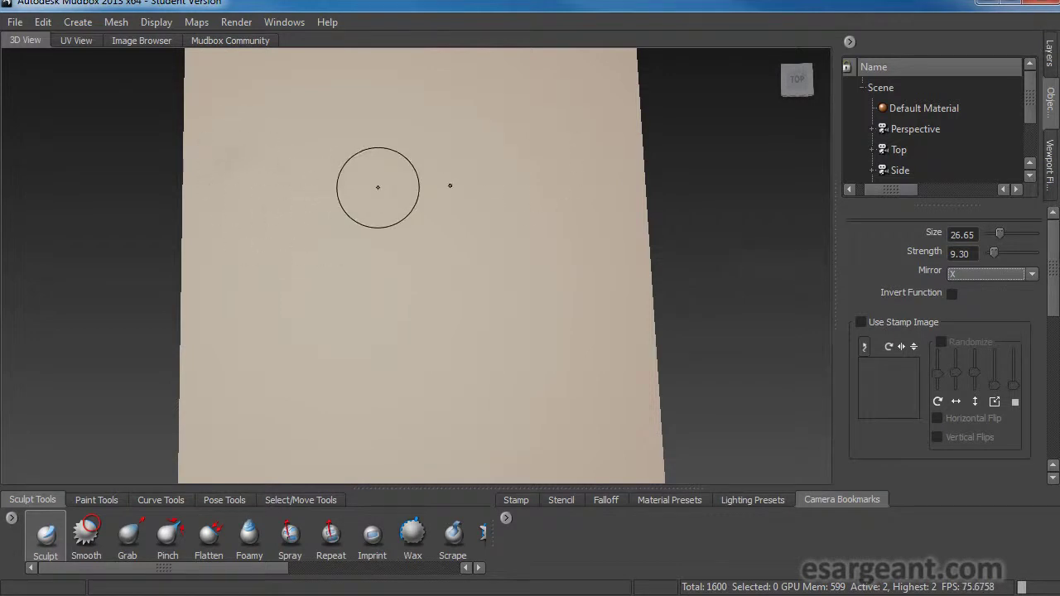
mouse_move(277, 170)
left_mouse_down()
mouse_move(293, 149)
mouse_move(306, 151)
mouse_move(249, 162)
mouse_move(306, 314)
mouse_move(279, 196)
mouse_move(286, 336)
mouse_move(331, 340)
mouse_move(372, 395)
left_mouse_up()
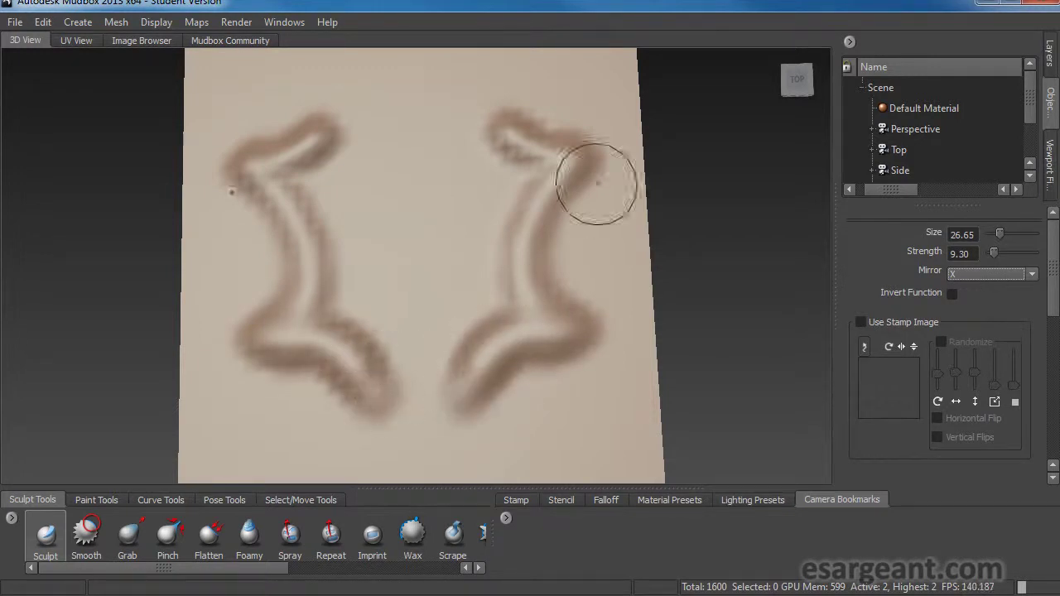
key("ctrl+z")
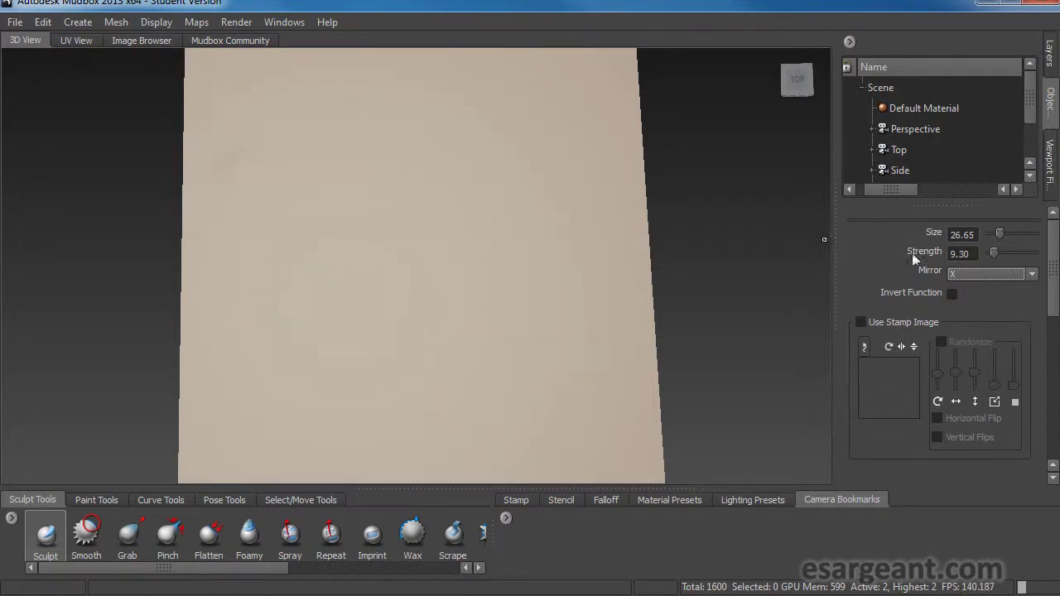
Try a stroke across the upper part of the plane with Y mirroring, and undo it
left_click(964, 274)
left_click(963, 308)
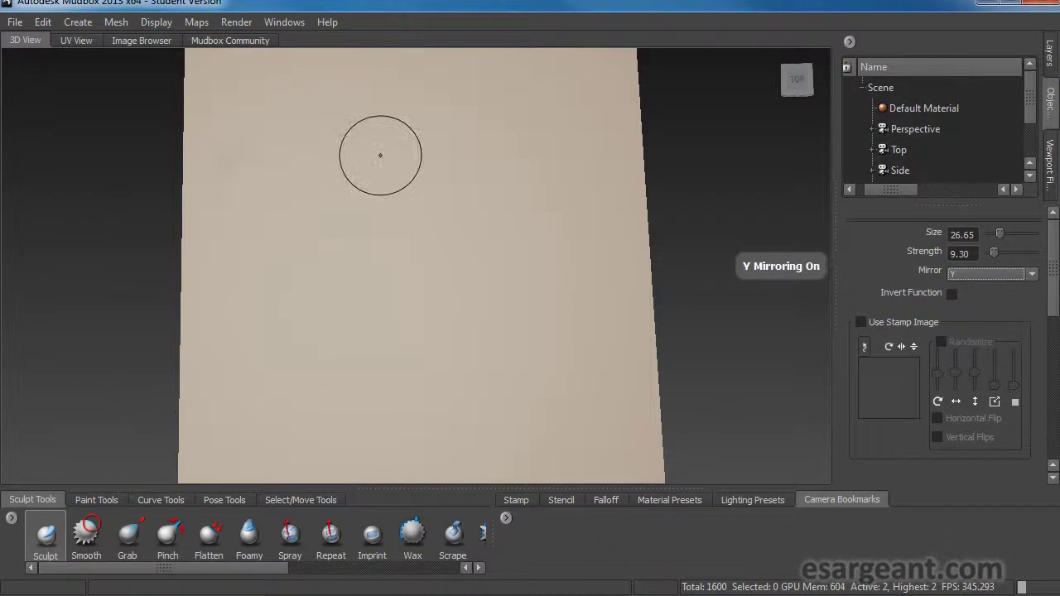
mouse_move(267, 126)
left_mouse_down()
mouse_move(332, 146)
mouse_move(450, 116)
mouse_move(530, 120)
left_mouse_up()
key("ctrl+z")
key("ctrl+z")
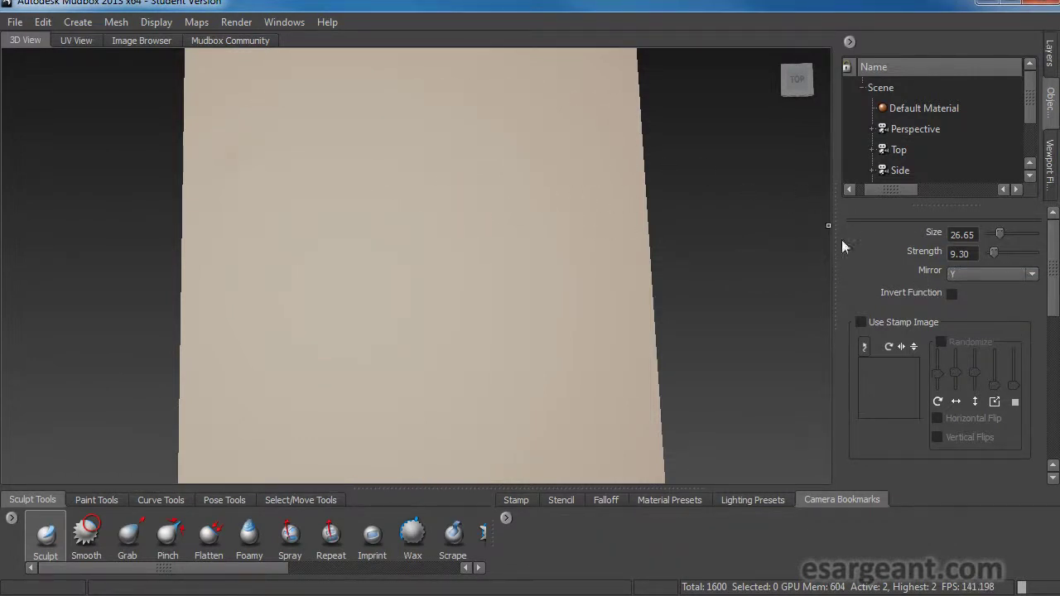
Try a wavy stroke across the upper half of the plane with Z mirroring, and undo it
left_click(952, 273)
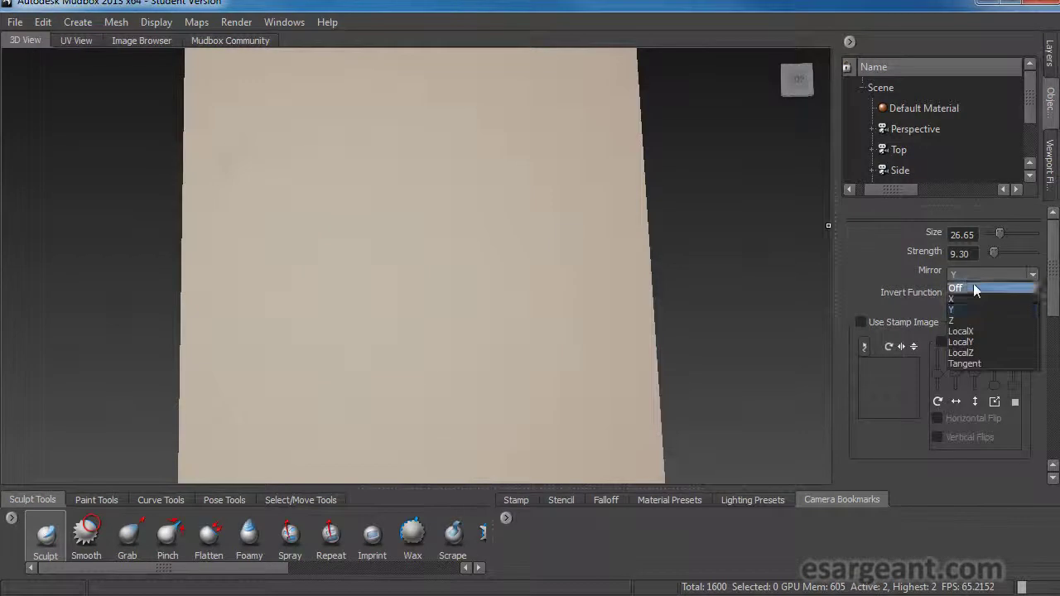
left_click(995, 320)
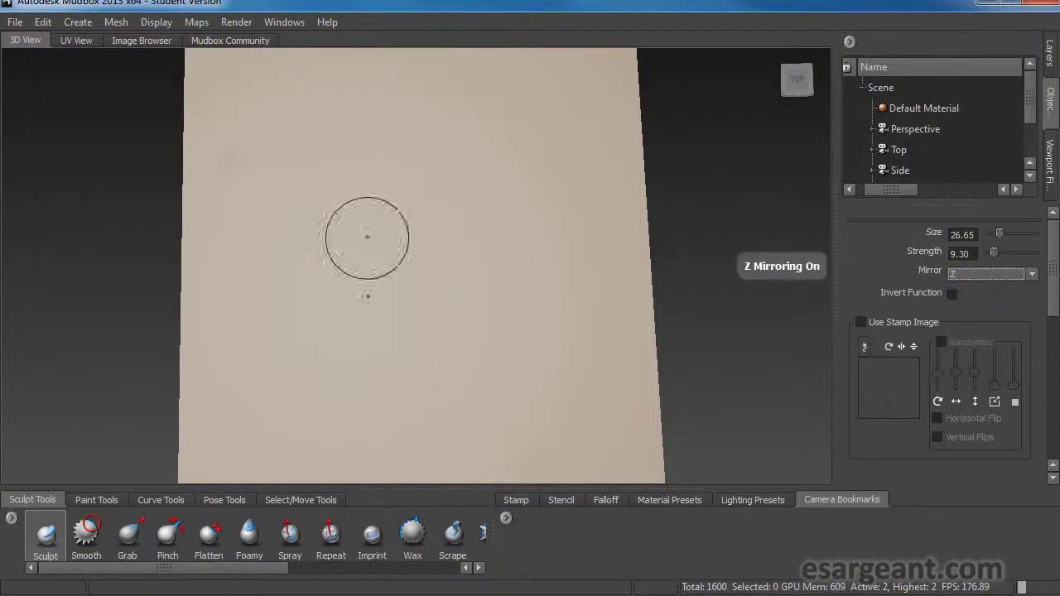
mouse_move(231, 201)
left_mouse_down()
mouse_move(301, 129)
mouse_move(433, 177)
mouse_move(617, 98)
left_mouse_up()
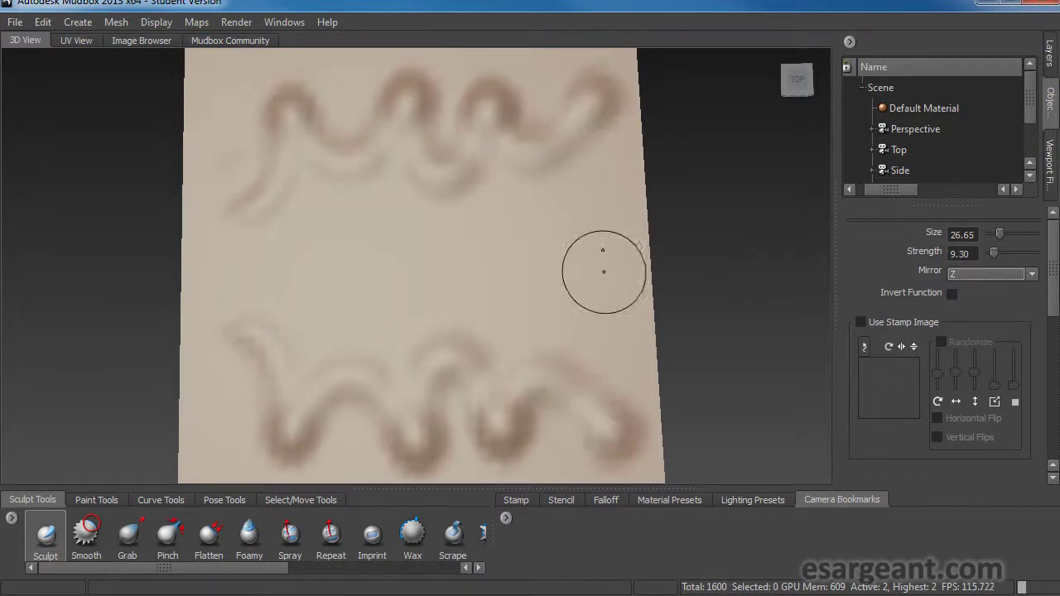
key("ctrl+z")
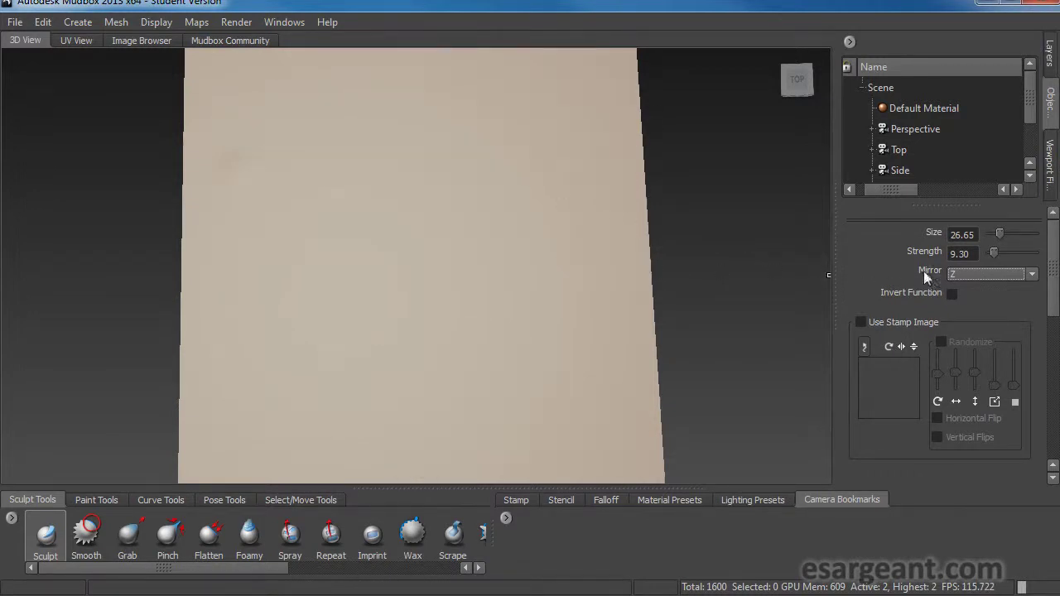
Turn mirroring off for the Sculpt tool
left_click(961, 276)
left_click(960, 276)
left_click(961, 275)
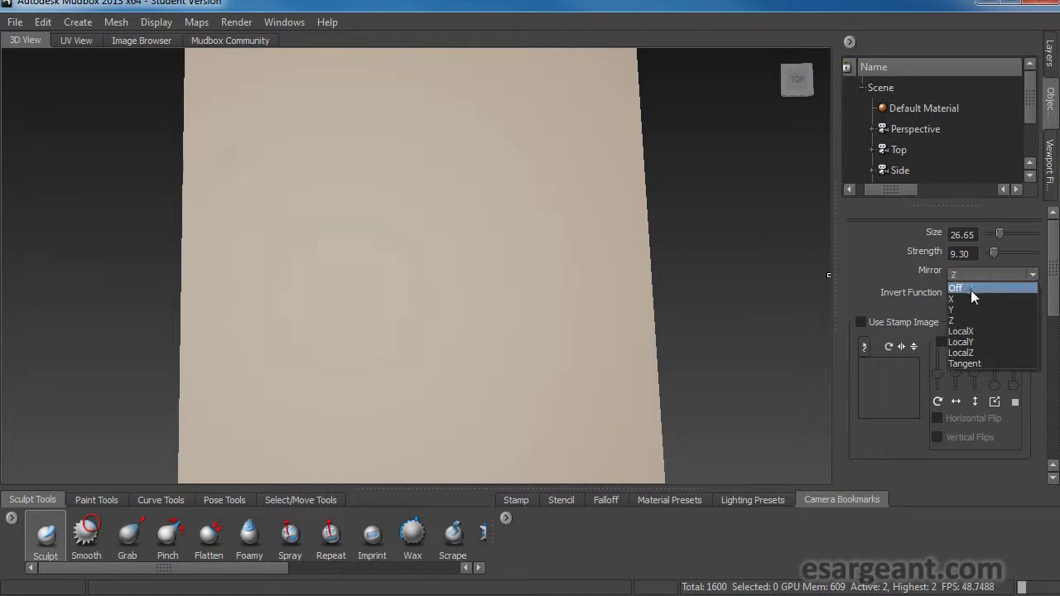
left_click(960, 288)
Sculpt test strokes on the plane with the pen pressure Min Size at 20%, and undo each of them
scroll(1053, 283, "down", 3)
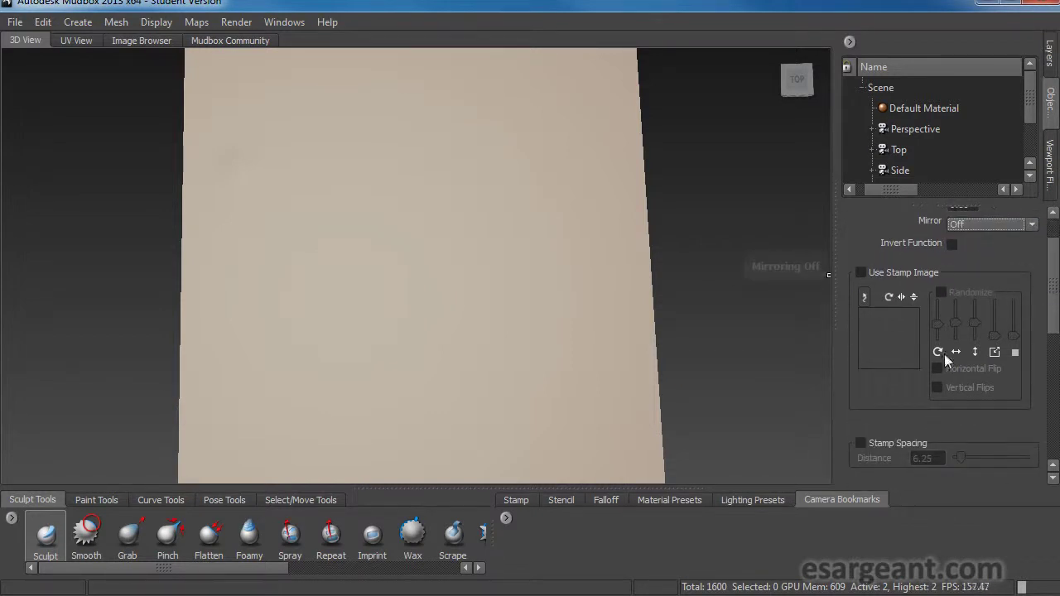
left_click_drag(1054, 283, 1053, 410)
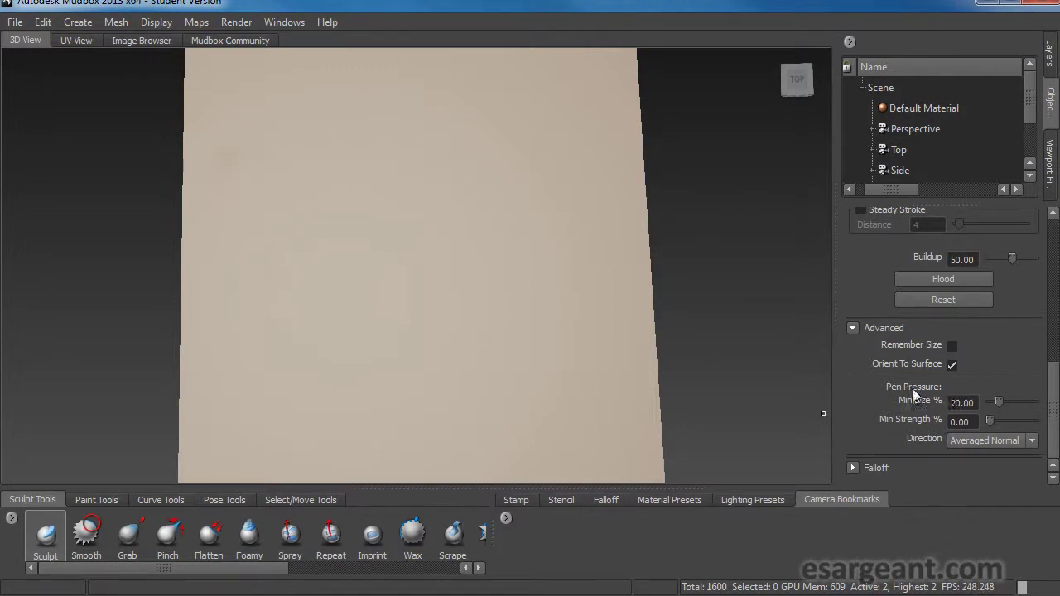
mouse_move(254, 182)
left_mouse_down()
mouse_move(285, 165)
mouse_move(464, 138)
left_mouse_up()
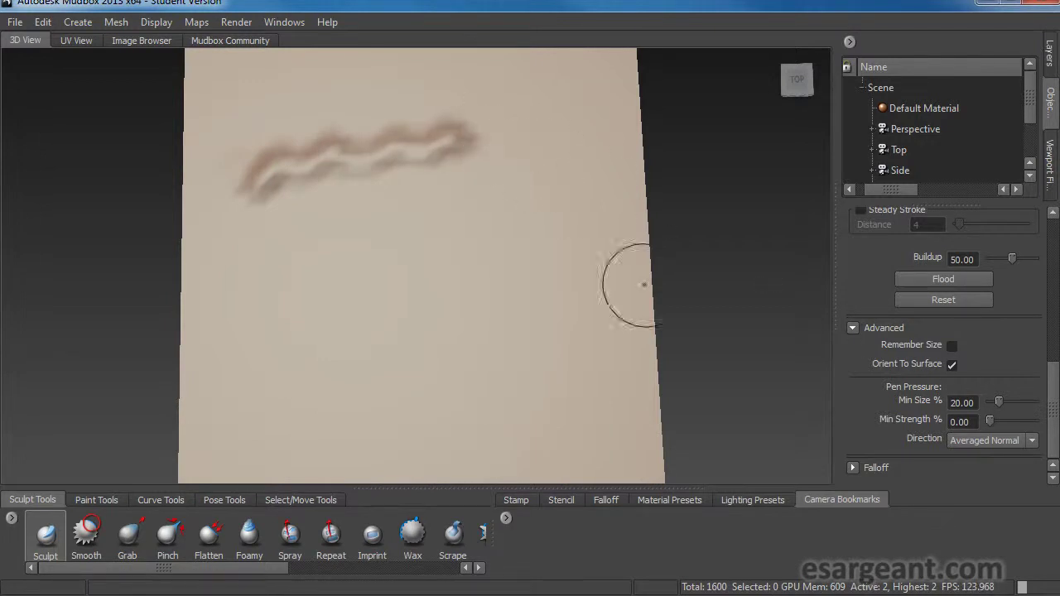
mouse_move(260, 284)
left_mouse_down()
mouse_move(246, 295)
mouse_move(609, 170)
left_mouse_up()
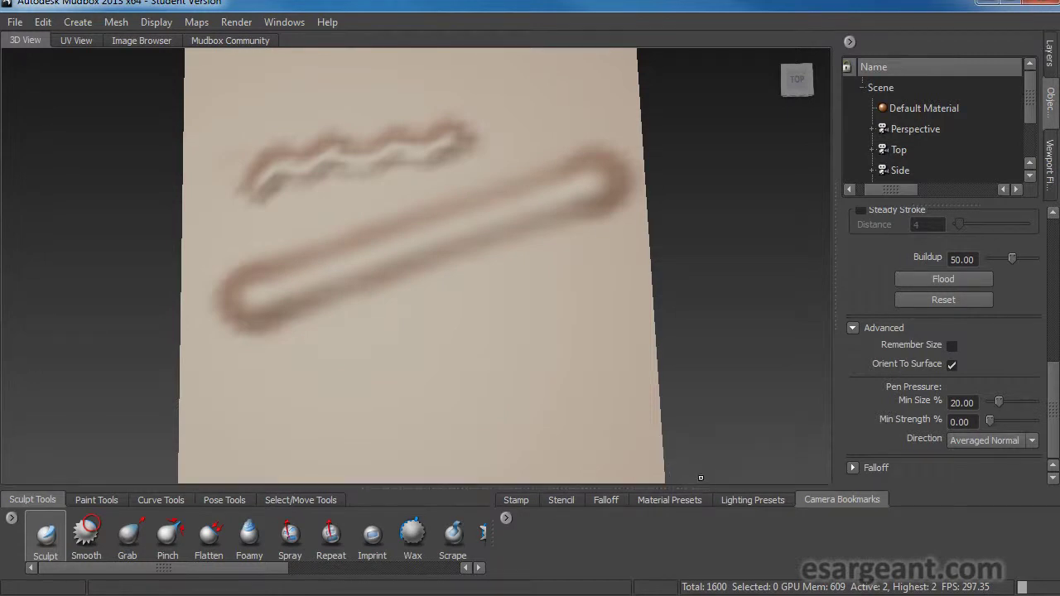
key("ctrl+z")
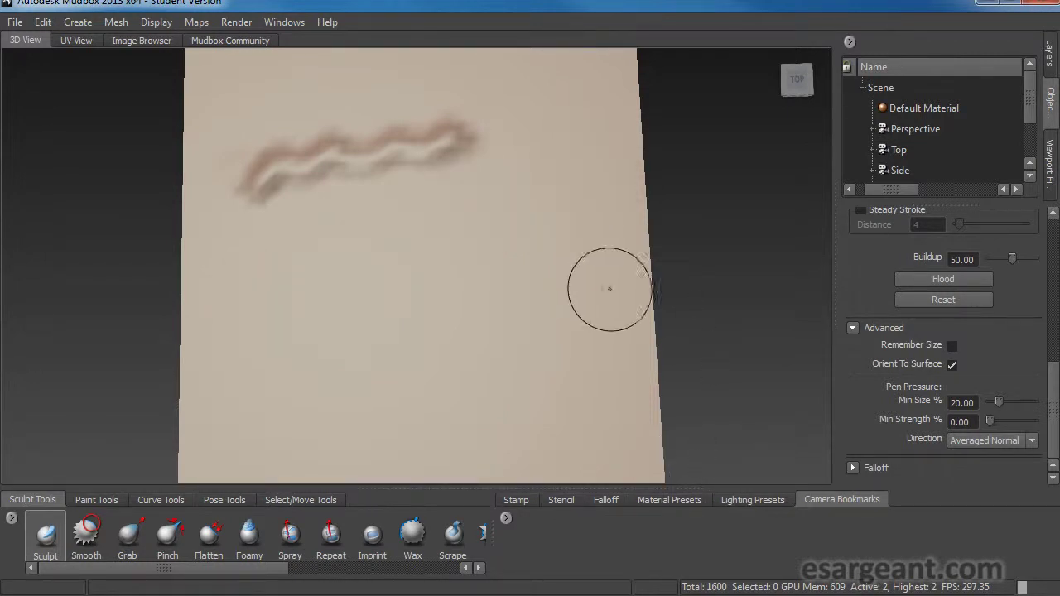
key("ctrl+z")
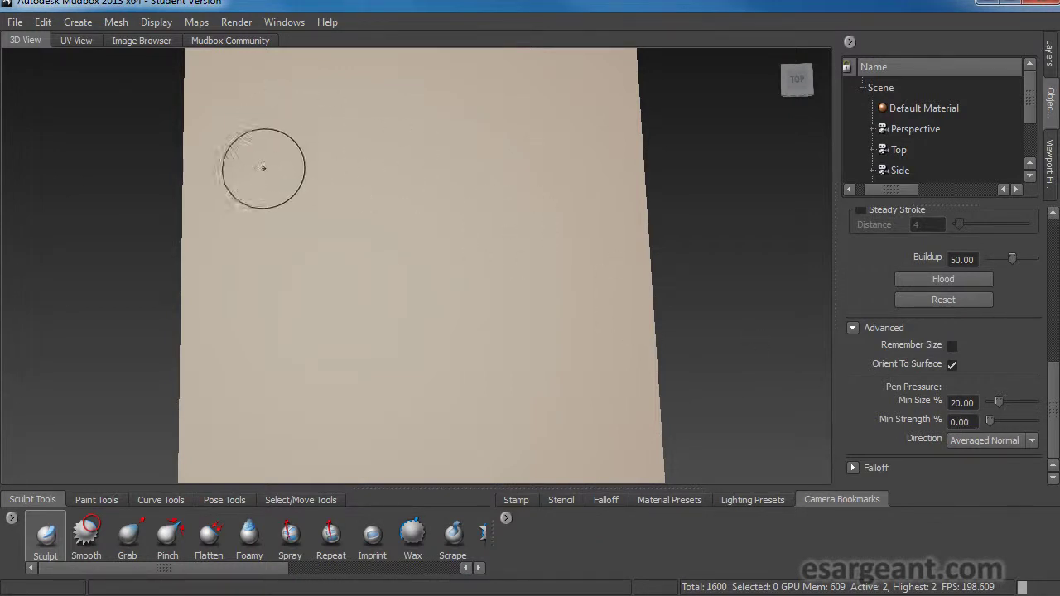
left_click_drag(230, 155, 489, 143)
key("ctrl+z")
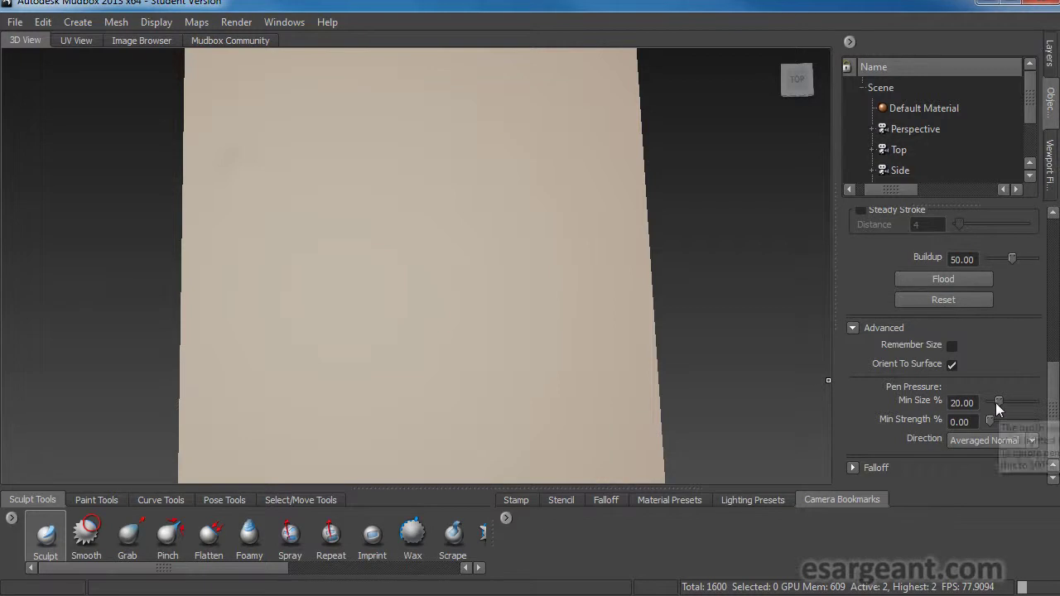
Set the pen pressure Min Size to 9.30%, try a long diagonal stroke across the plane, and undo it
left_click_drag(996, 402, 992, 404)
mouse_move(236, 267)
left_mouse_down()
mouse_move(353, 208)
mouse_move(631, 131)
left_mouse_up()
key("ctrl+z")
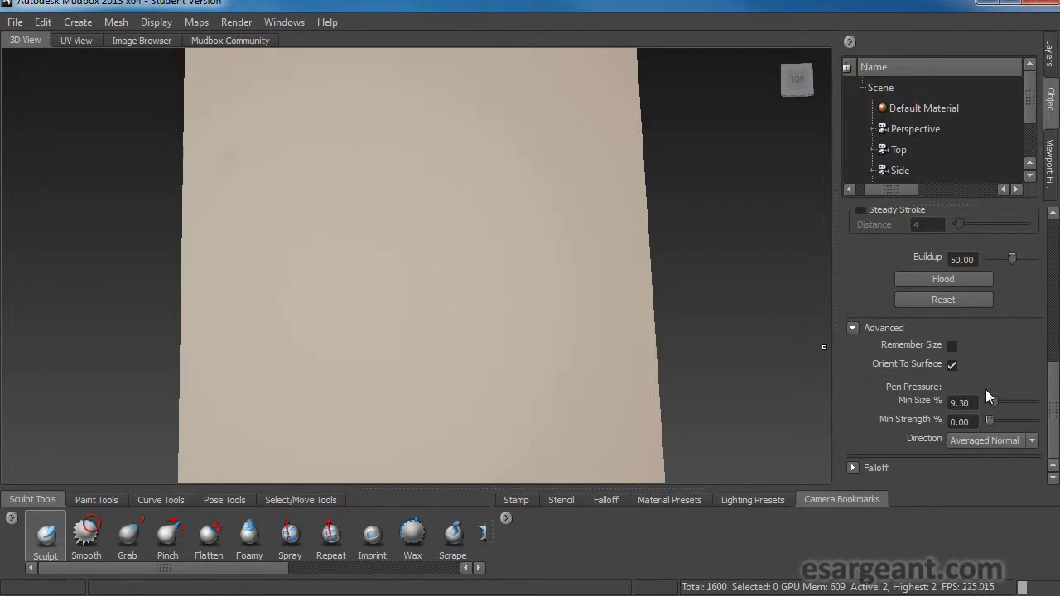
Set the pen pressure Min Size to 100% and sculpt a long diagonal ridge across the plane's upper part
left_click_drag(991, 400, 1051, 414)
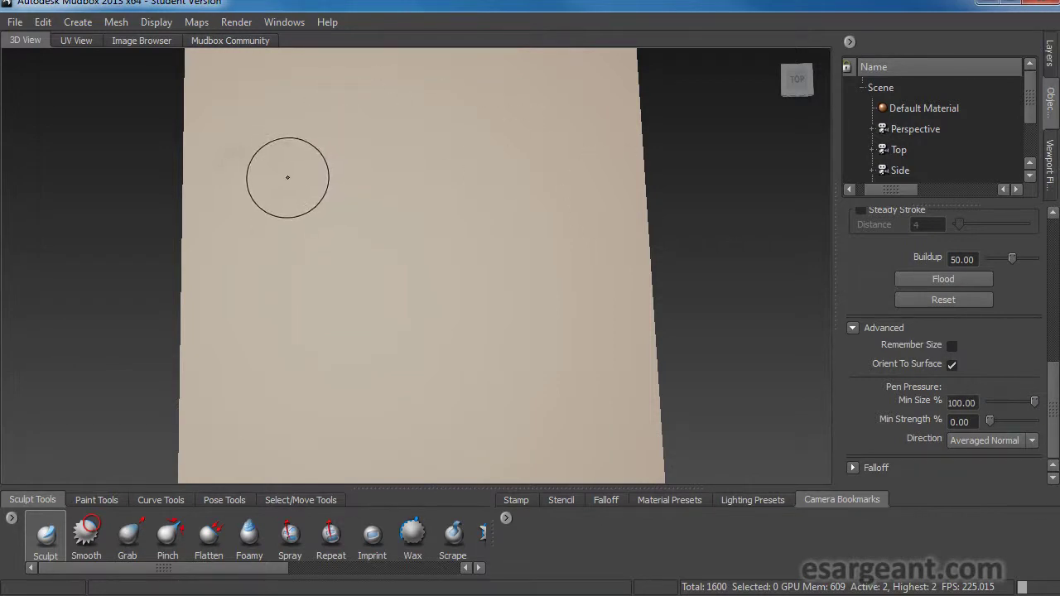
left_click_drag(254, 180, 570, 111)
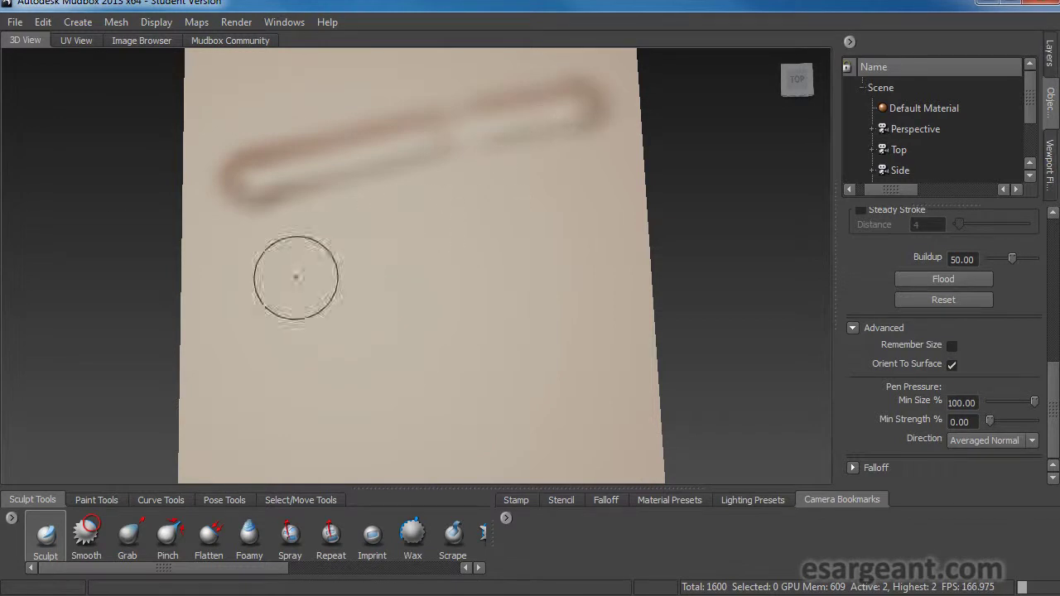
Sculpt a second long diagonal ridge below the first one, and undo both strokes
left_click_drag(235, 324, 629, 217)
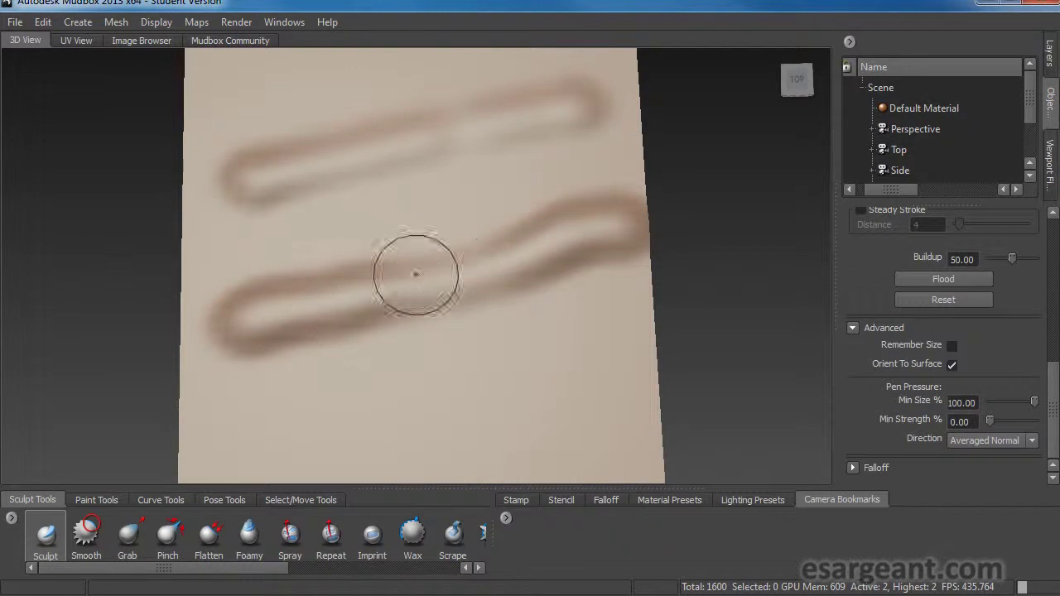
key("ctrl+z")
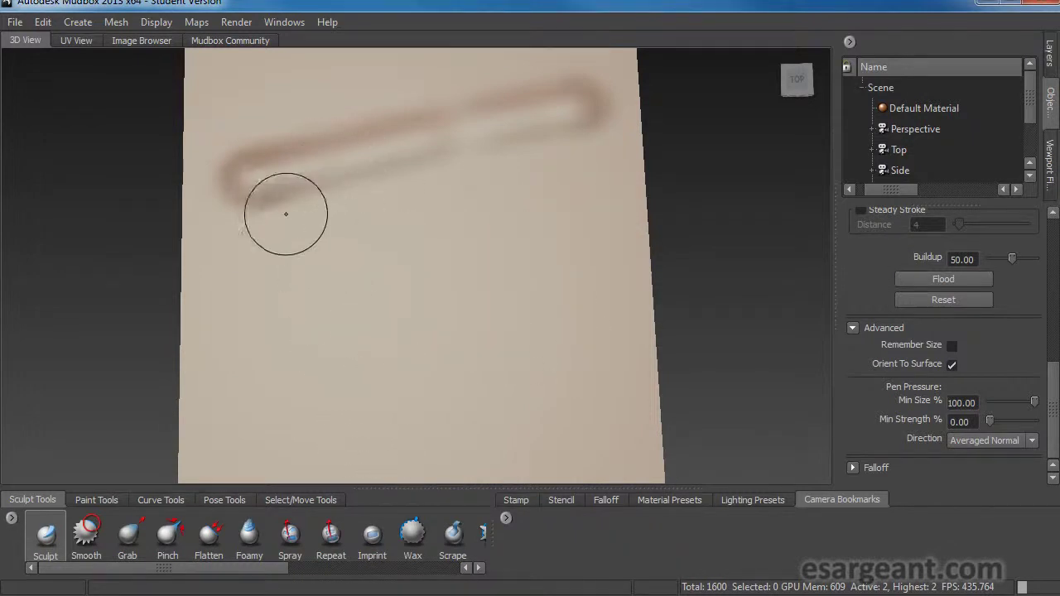
key("ctrl+z")
Sculpt a diagonal ridge across the plane's middle, and a second one below it with the Sculpt strength set to 37
left_click_drag(242, 275, 638, 159)
left_click_drag(502, 342, 535, 375, "alt")
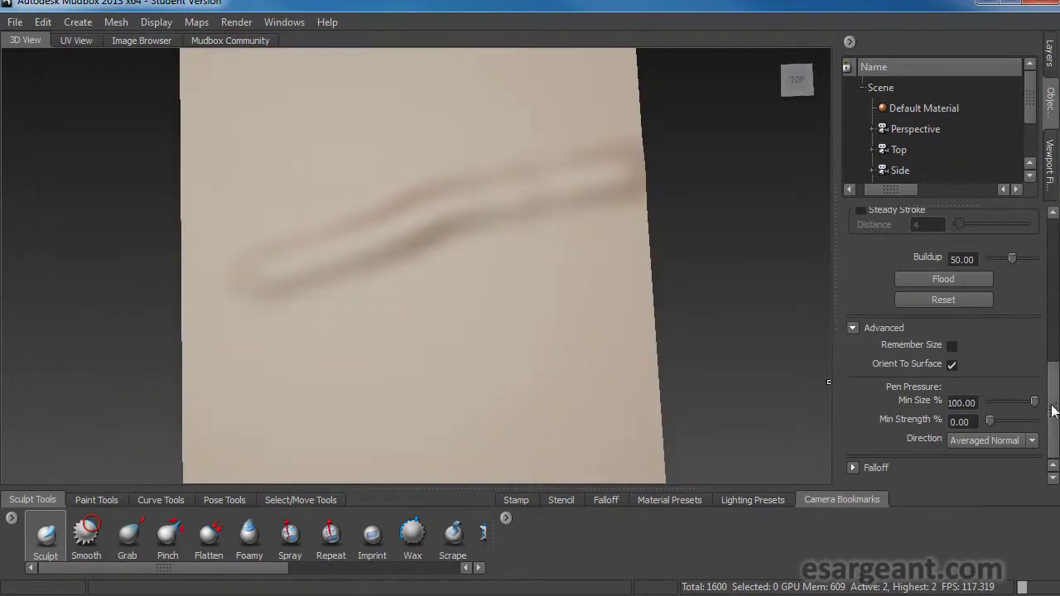
left_click_drag(1054, 411, 1053, 269)
left_click_drag(992, 251, 1005, 252)
left_click_drag(241, 437, 650, 296)
mouse_move(439, 356)
left_mouse_down("alt")
mouse_move(374, 298)
mouse_move(371, 252)
left_mouse_up("alt")
left_click_drag(272, 286, 295, 238, "alt")
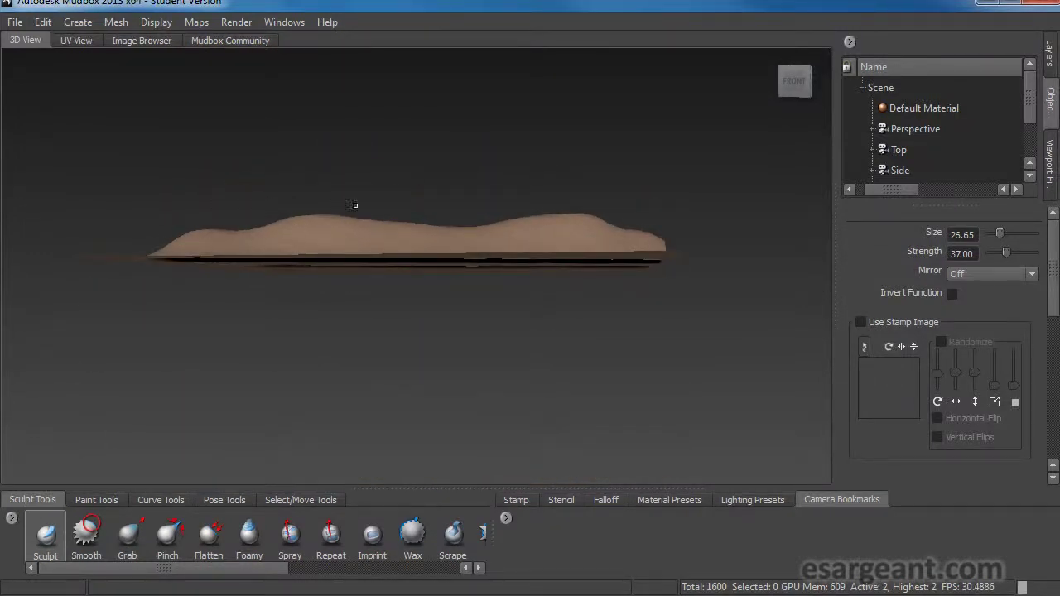
mouse_move(276, 271)
left_mouse_down("alt")
mouse_move(324, 254)
mouse_move(279, 373)
left_mouse_up("alt")
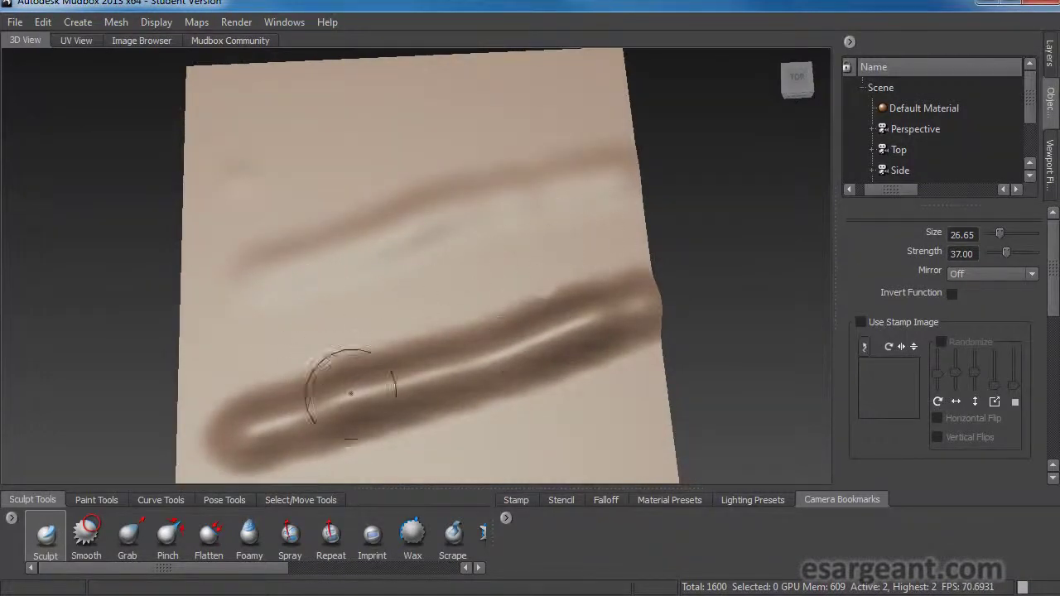
Undo both diagonal ridges to clear the plane
key("ctrl+z")
key("ctrl+z")
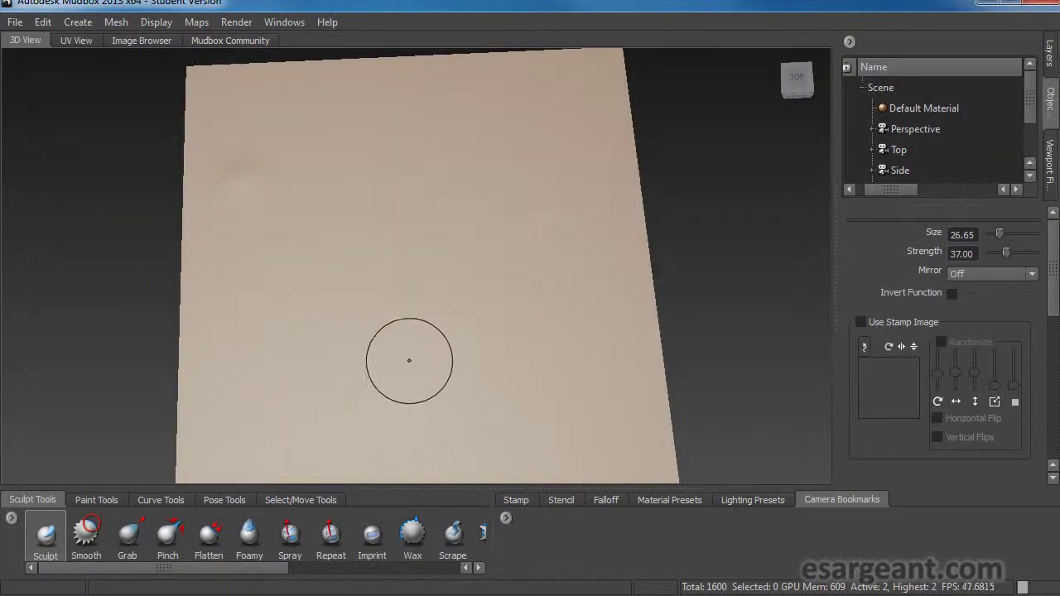
left_click_drag(593, 289, 594, 314, "alt")
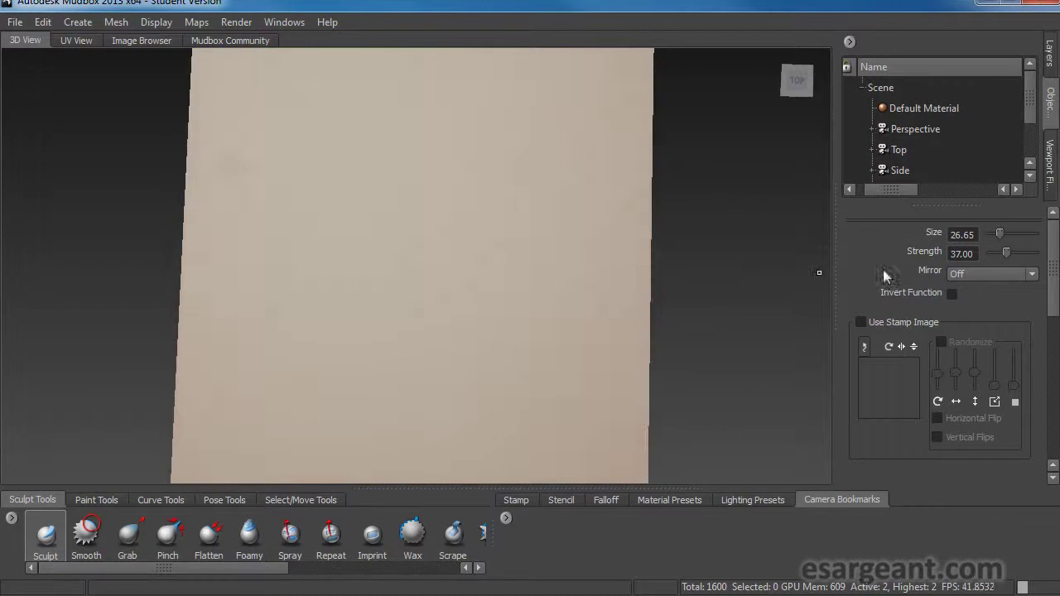
Set the Sculpt strength to 11.10 and sculpt a wavy ridge across the plane's upper part
left_click_drag(998, 252, 997, 253)
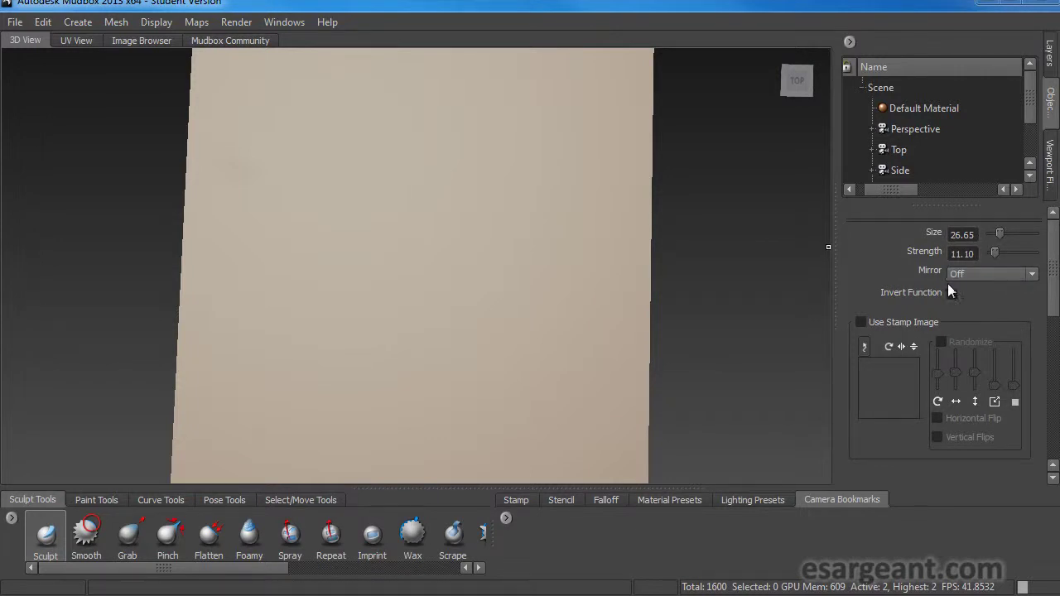
mouse_move(251, 190)
left_mouse_down()
mouse_move(510, 130)
mouse_move(643, 123)
left_mouse_up()
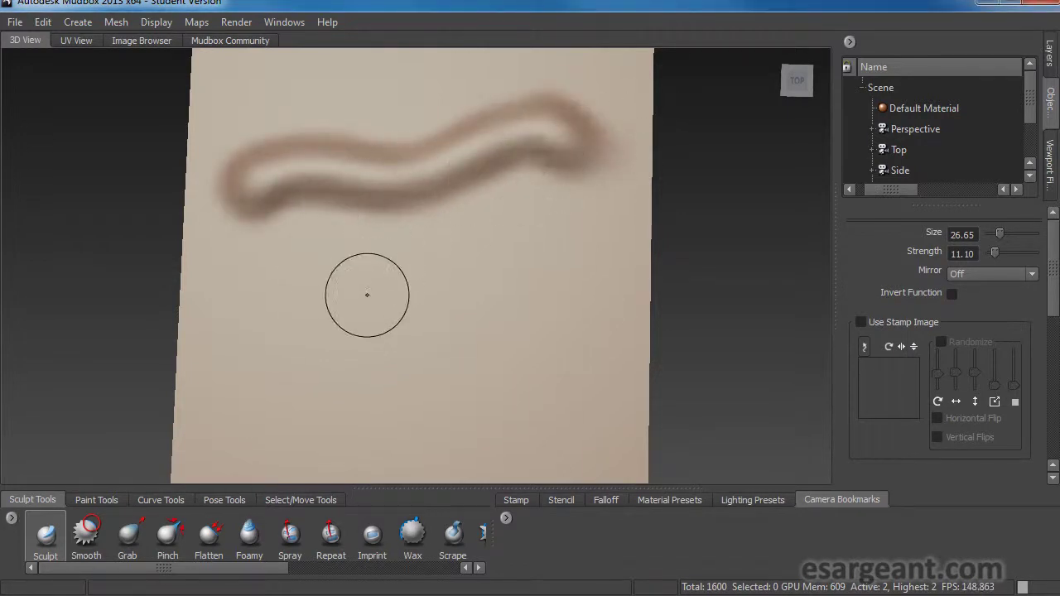
mouse_move(381, 322)
left_mouse_down("alt")
mouse_move(382, 263)
mouse_move(393, 312)
left_mouse_up("alt")
Enable Invert Function for the Sculpt tool and carve a wavy groove below the ridge
left_click(952, 294)
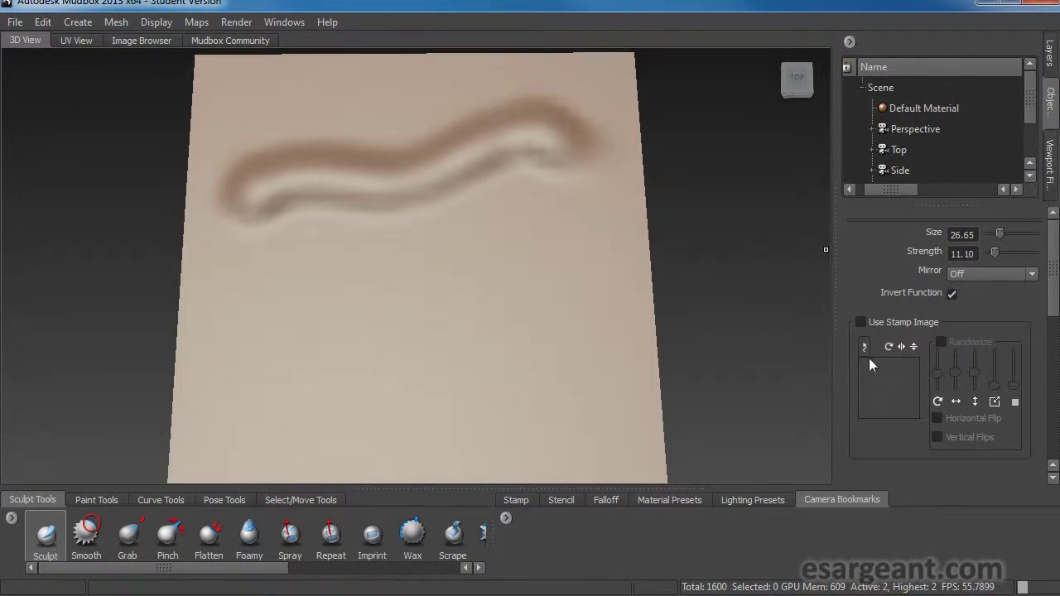
mouse_move(237, 311)
left_mouse_down()
mouse_move(461, 309)
mouse_move(598, 242)
left_mouse_up()
mouse_move(388, 428)
left_mouse_down("alt")
mouse_move(356, 356)
mouse_move(368, 389)
mouse_move(389, 364)
left_mouse_up("alt")
mouse_move(199, 373)
left_mouse_down("alt")
mouse_move(184, 337)
mouse_move(162, 336)
mouse_move(348, 452)
mouse_move(400, 433)
left_mouse_up("alt")
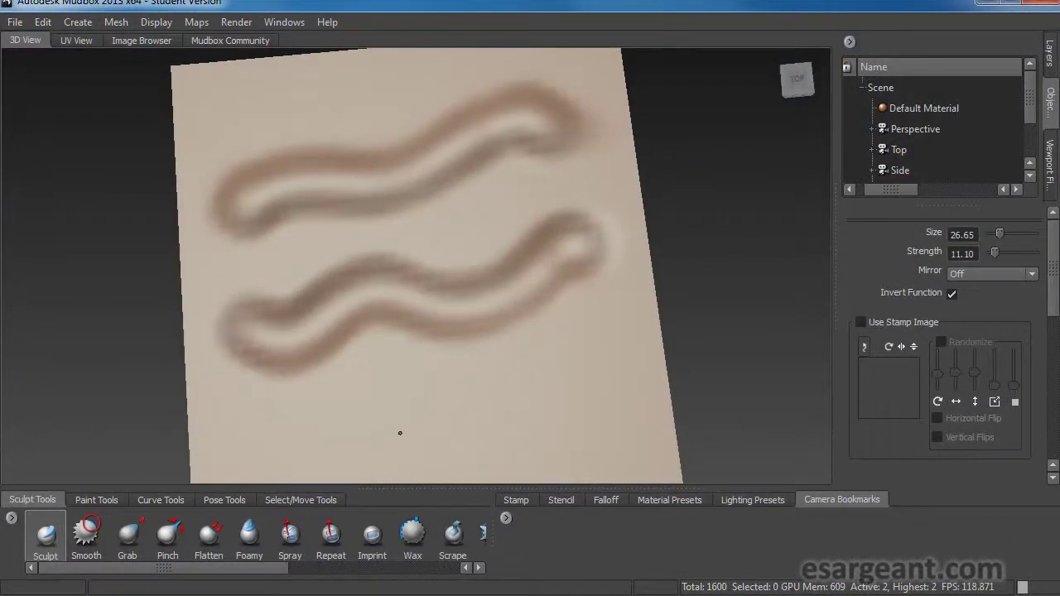
Undo the wavy ridge and groove, and disable Invert Function
key("ctrl+z")
key("ctrl+z")
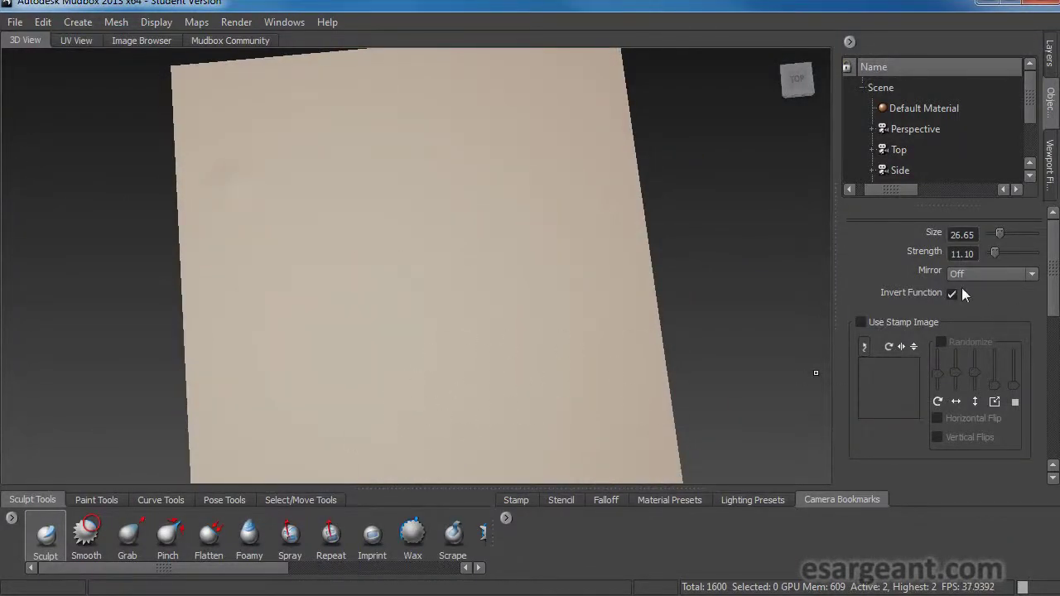
left_click(952, 294)
left_click_drag(589, 322, 574, 320, "alt")
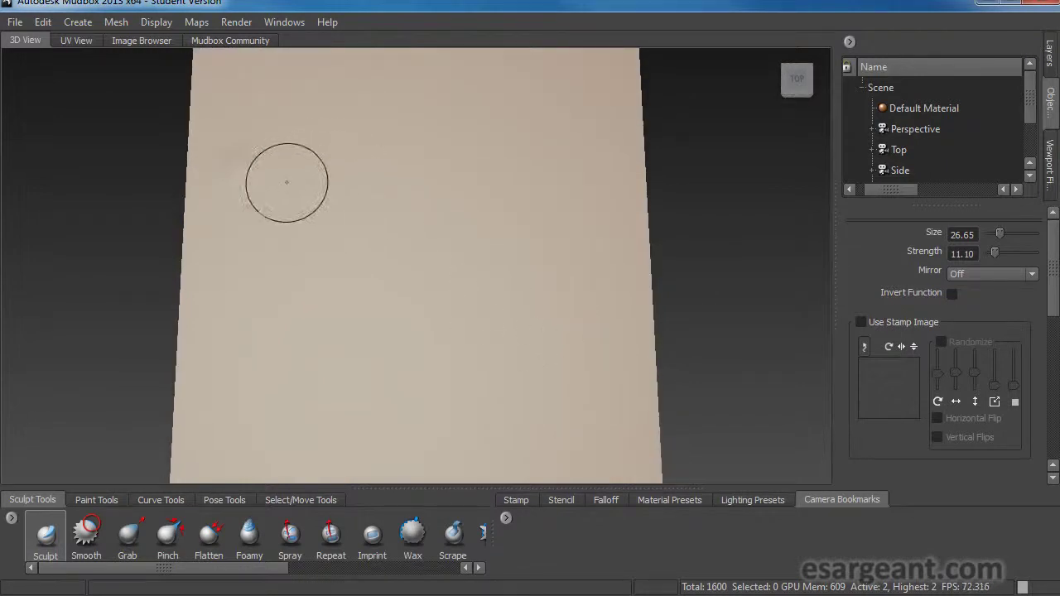
Sculpt a wavy ridge across the plane's upper part and a wavy groove below it by temporarily inverting the Sculpt tool
mouse_move(233, 174)
left_mouse_down()
mouse_move(276, 157)
mouse_move(357, 187)
mouse_move(438, 146)
mouse_move(537, 163)
mouse_move(599, 153)
left_mouse_up()
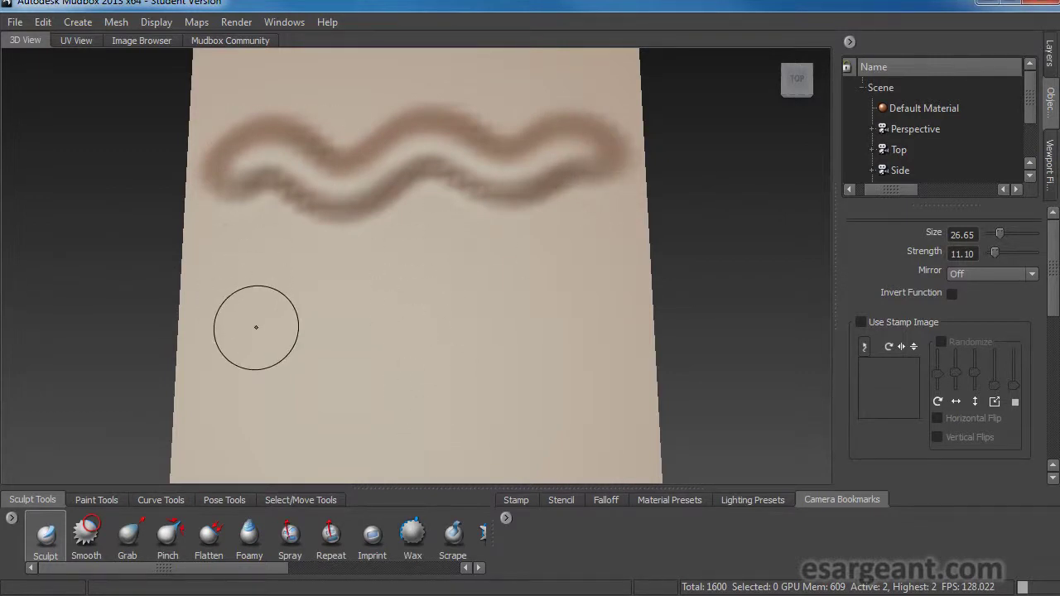
mouse_move(233, 311)
left_mouse_down()
mouse_move(265, 338)
mouse_move(339, 307)
mouse_move(515, 332)
left_mouse_up()
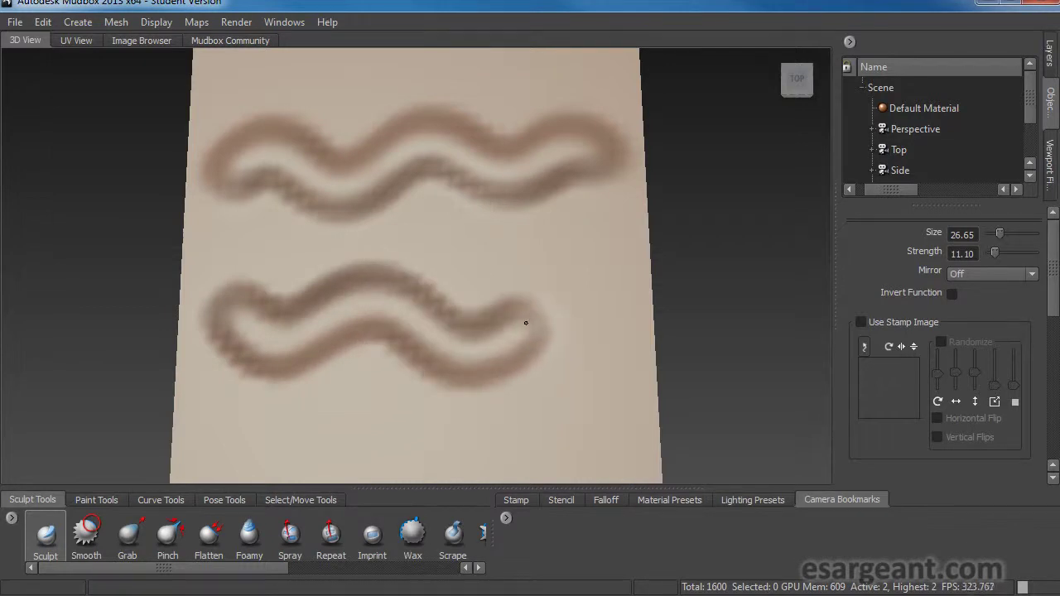
mouse_move(442, 395)
left_mouse_down("alt")
mouse_move(454, 282)
mouse_move(390, 302)
mouse_move(359, 396)
left_mouse_up("alt")
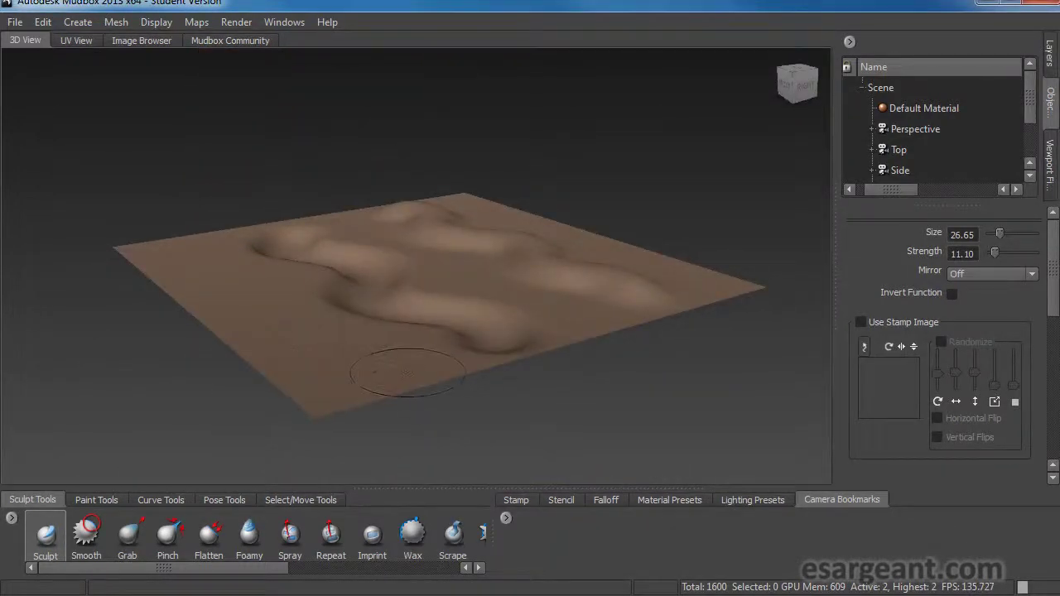
mouse_move(265, 258)
left_mouse_down("alt")
mouse_move(336, 338)
mouse_move(386, 335)
mouse_move(402, 356)
left_mouse_up("alt")
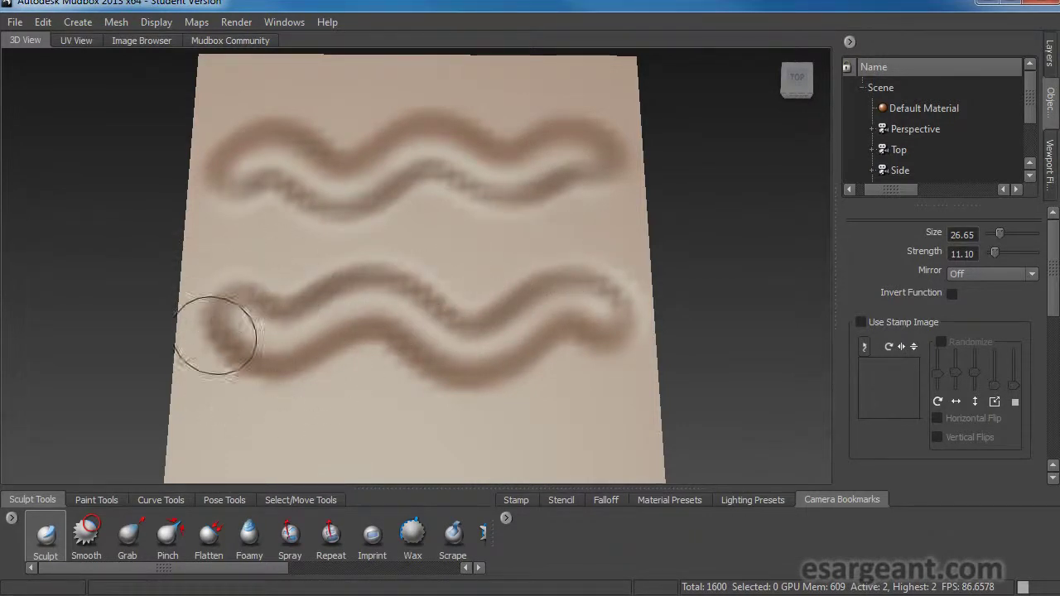
mouse_move(234, 306)
left_mouse_down()
mouse_move(403, 342)
mouse_move(587, 339)
left_mouse_up()
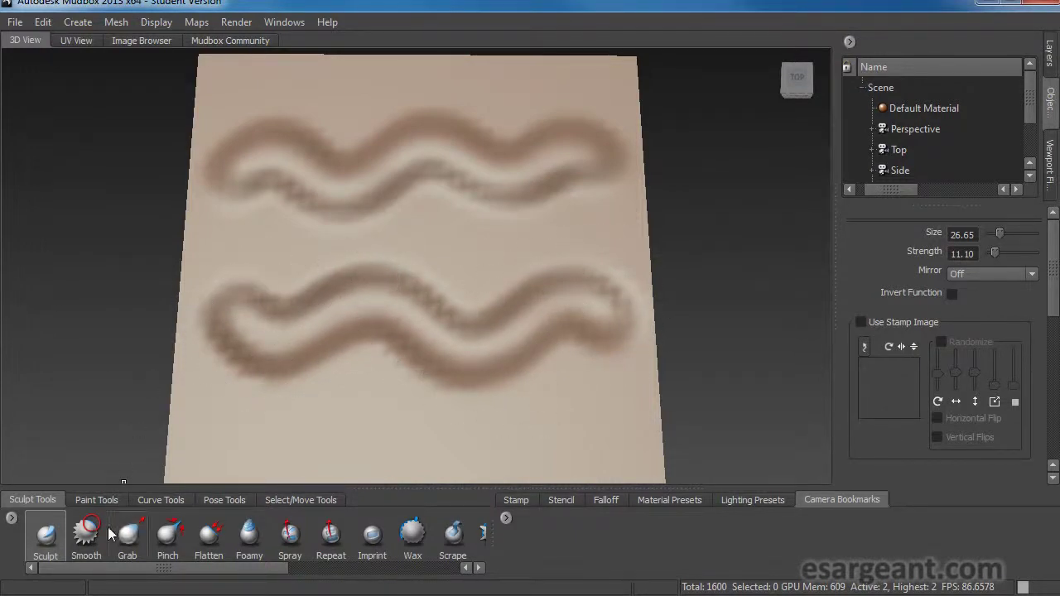
Smooth the lower wavy groove with the Smooth tool, enlarging the brush to size 51.94, and undo the smoothing
left_click(87, 546)
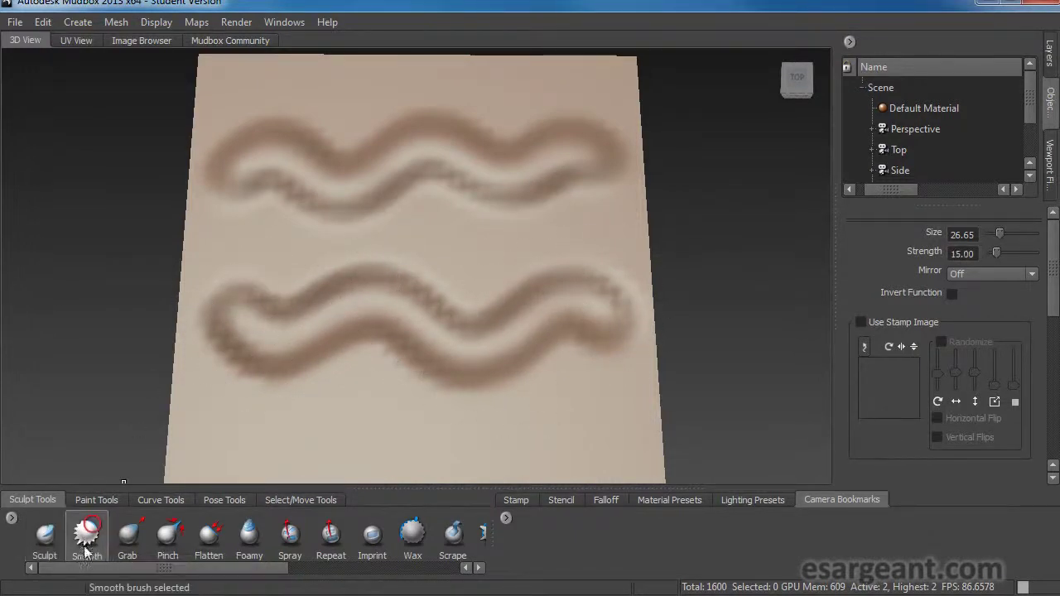
left_click_drag(259, 291, 216, 327)
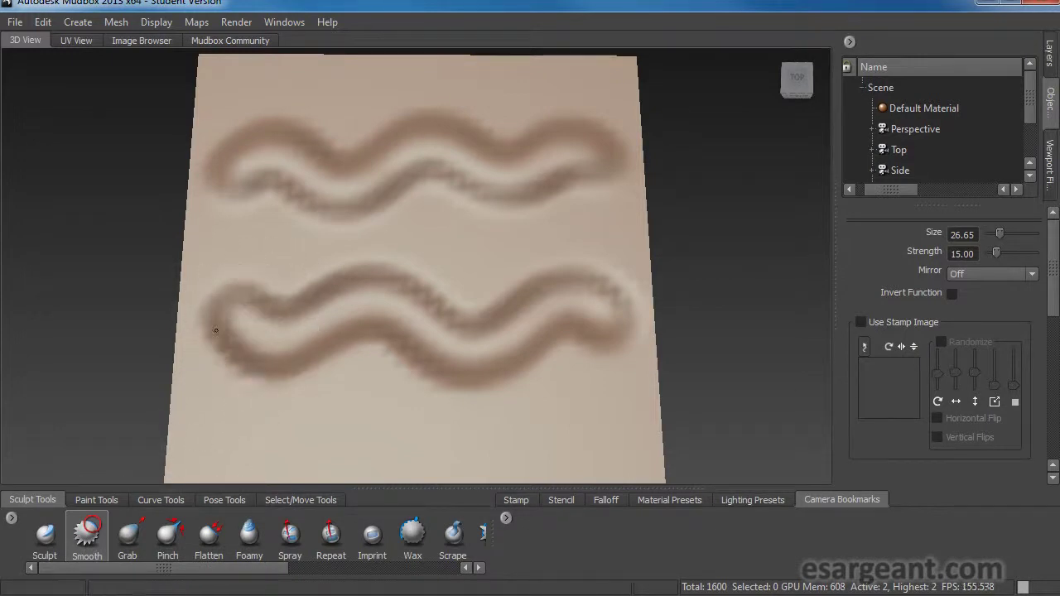
key("bracketright")
key("bracketright")
key("bracketright")
key("bracketright")
key("bracketright")
key("bracketright")
key("bracketright")
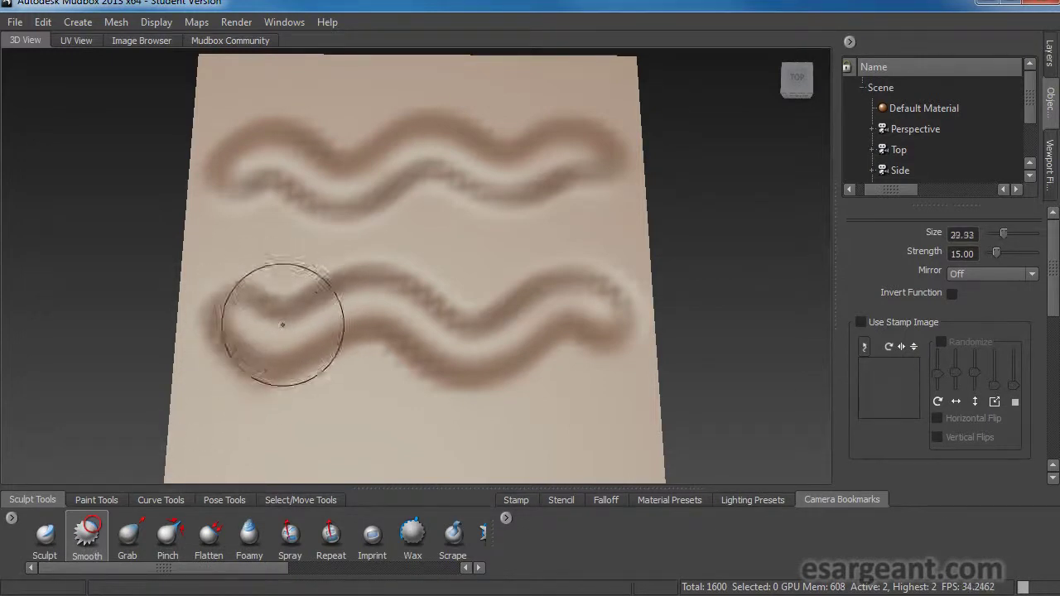
mouse_move(283, 328)
left_mouse_down()
mouse_move(251, 303)
mouse_move(309, 350)
mouse_move(406, 330)
left_mouse_up()
left_click_drag(625, 329, 355, 276)
mouse_move(371, 376)
left_mouse_down("alt")
mouse_move(366, 330)
mouse_move(360, 373)
mouse_move(367, 366)
left_mouse_up("alt")
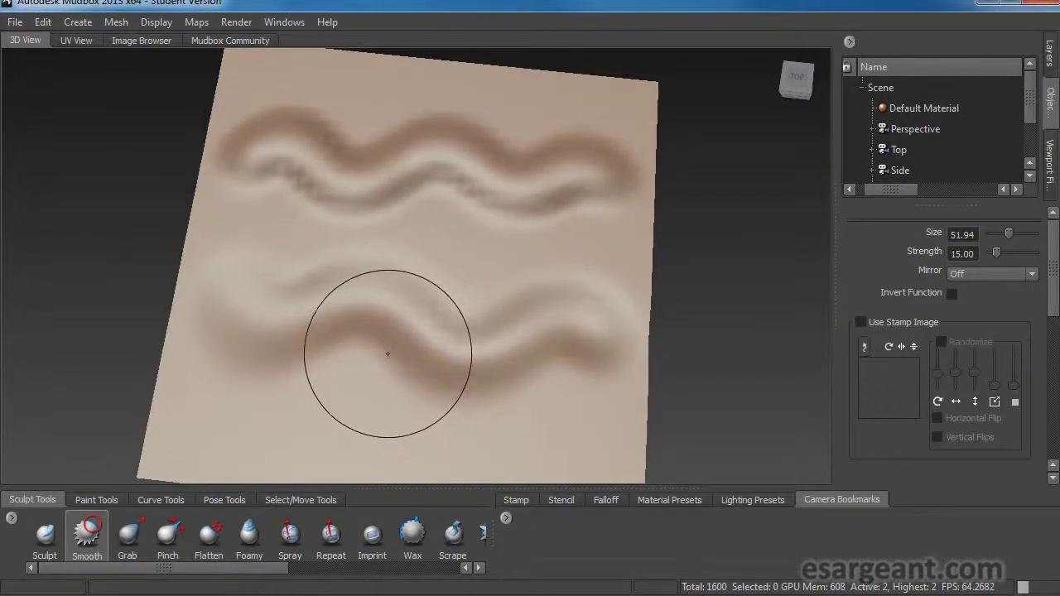
key("ctrl+z")
key("ctrl+z")
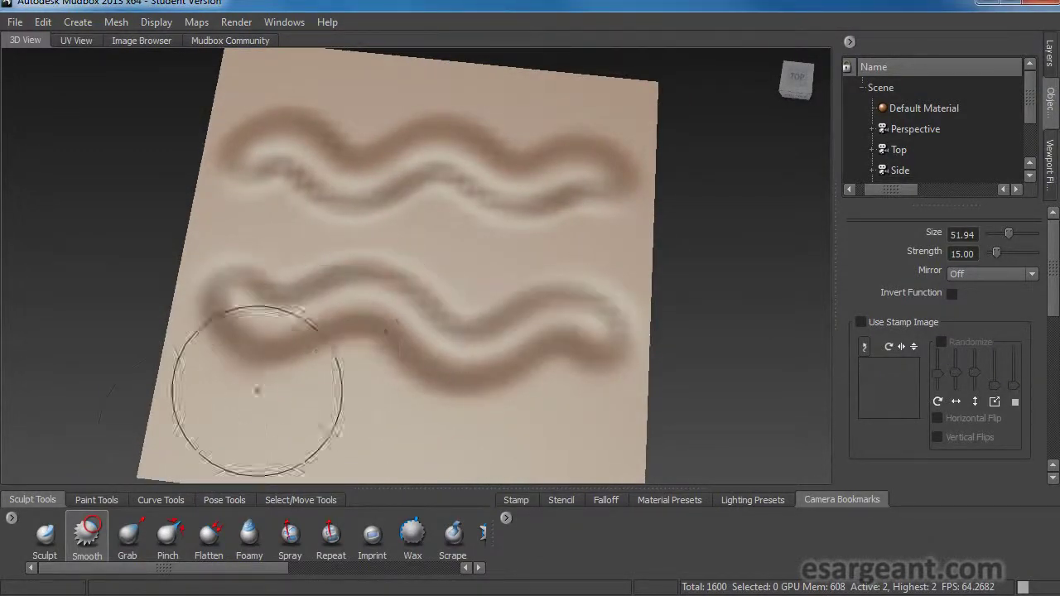
Switch back to the Sculpt tool with brush size 14.67 and sculpt small irregular strokes below the wavy groove
left_click(46, 542)
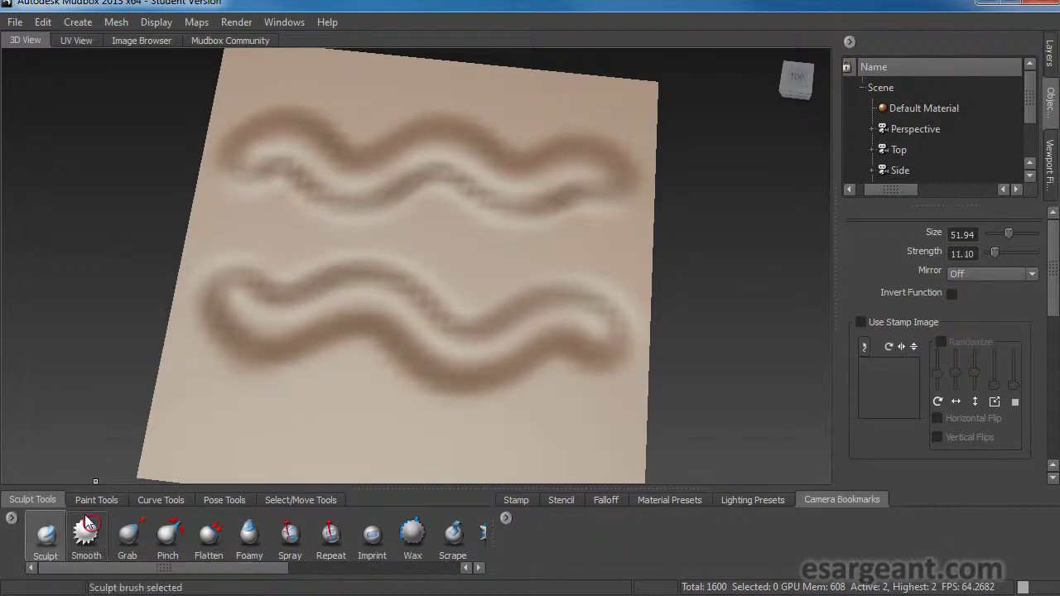
left_click_drag(272, 359, 296, 366, "alt")
key("b")
mouse_move(338, 289)
left_mouse_down()
mouse_move(336, 388)
mouse_move(312, 426)
mouse_move(357, 381)
mouse_move(421, 416)
mouse_move(561, 360)
mouse_move(542, 454)
left_mouse_up()
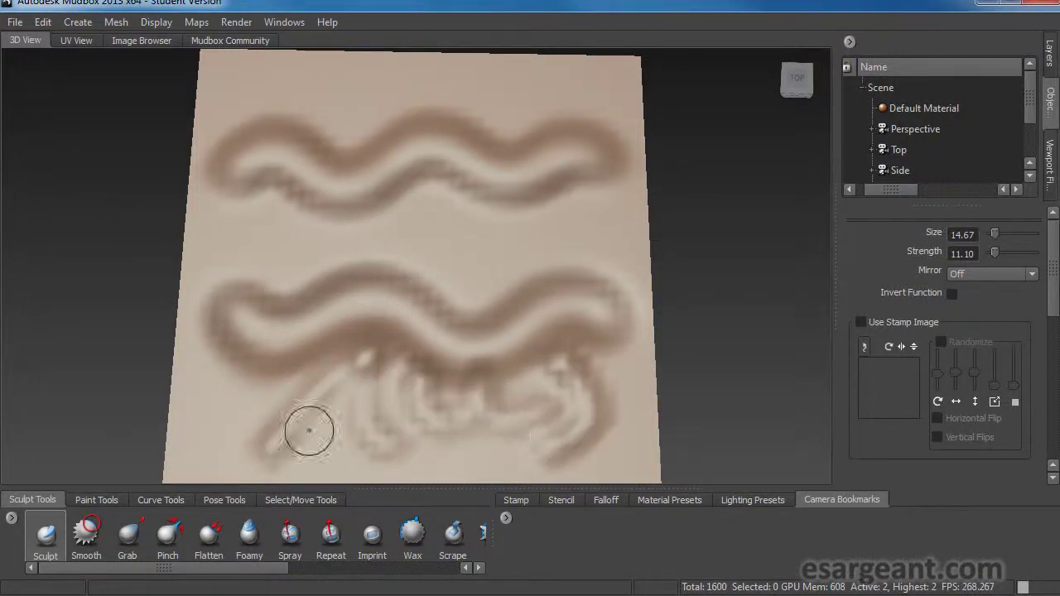
Enlarge the brush to size 31.45 and smooth the small strokes by temporarily switching from Sculpt to Smooth
mouse_move(380, 346)
left_mouse_down("alt")
mouse_move(331, 331)
mouse_move(304, 374)
mouse_move(232, 357)
left_mouse_up("alt")
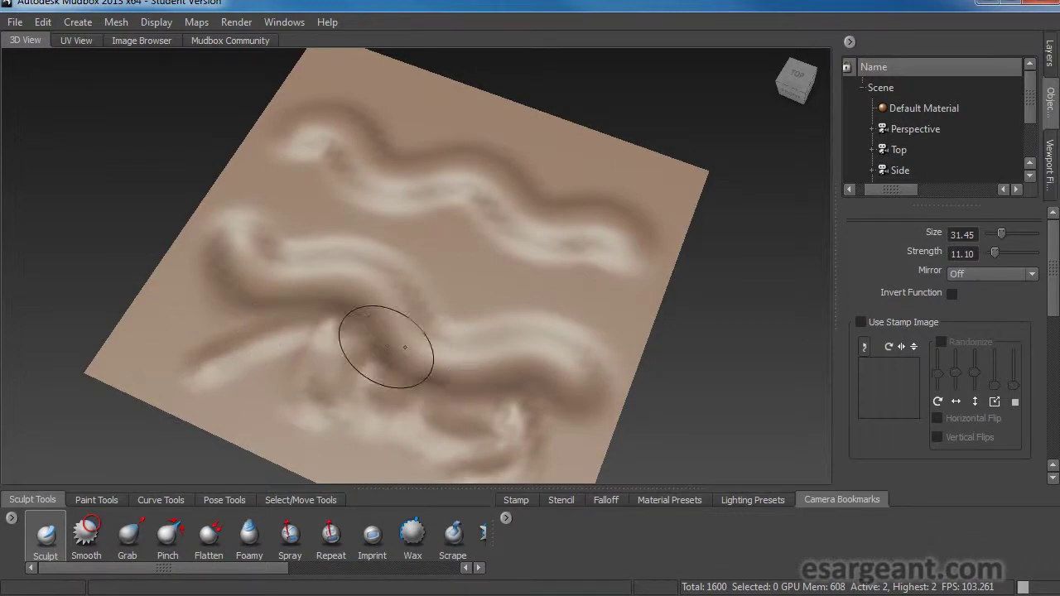
key("shift")
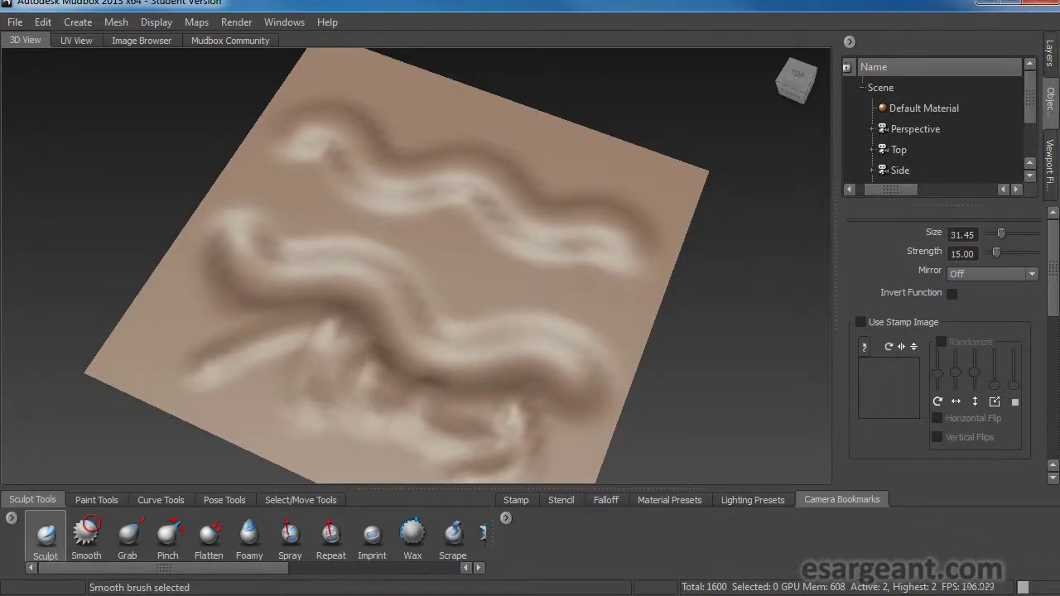
left_click_drag(208, 362, 228, 351, "shift")
Sculpt strokes linking the two wavy forms and looping toward the plane's lower edge, and turn on the wireframe display
left_click_drag(339, 183, 234, 341)
left_click_drag(454, 181, 304, 406)
left_click_drag(509, 275, 436, 409, "alt")
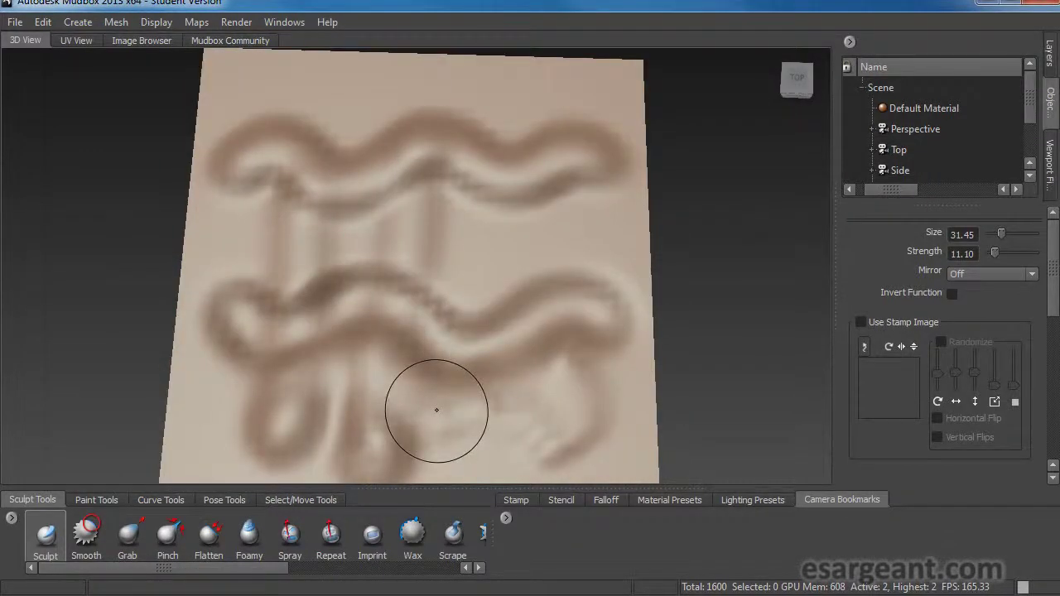
left_click_drag(442, 355, 388, 335, "alt")
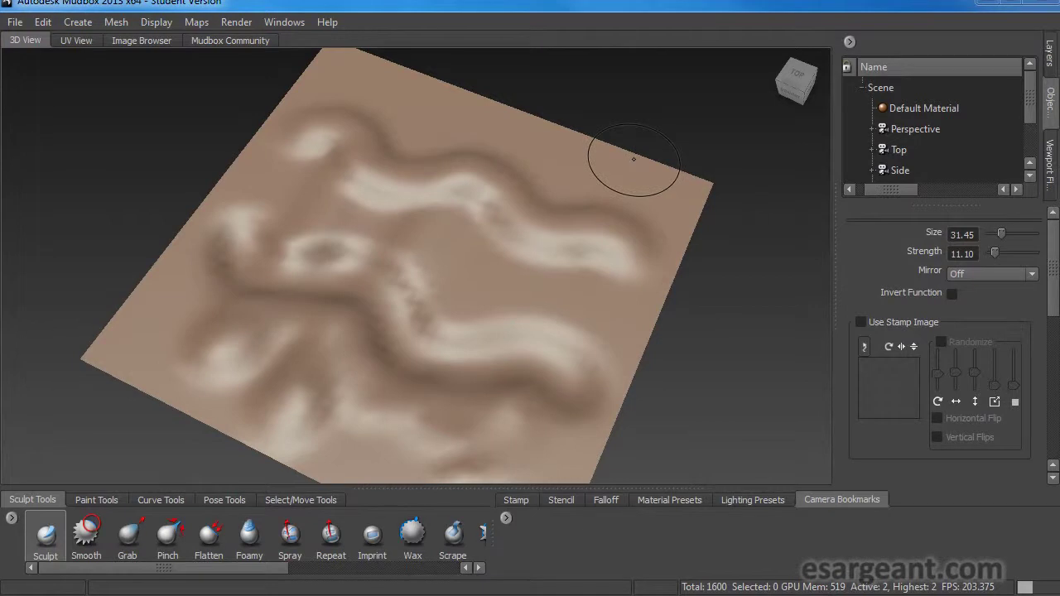
mouse_move(303, 300)
left_mouse_down("alt")
mouse_move(326, 273)
mouse_move(331, 289)
mouse_move(305, 339)
mouse_move(313, 323)
left_mouse_up("alt")
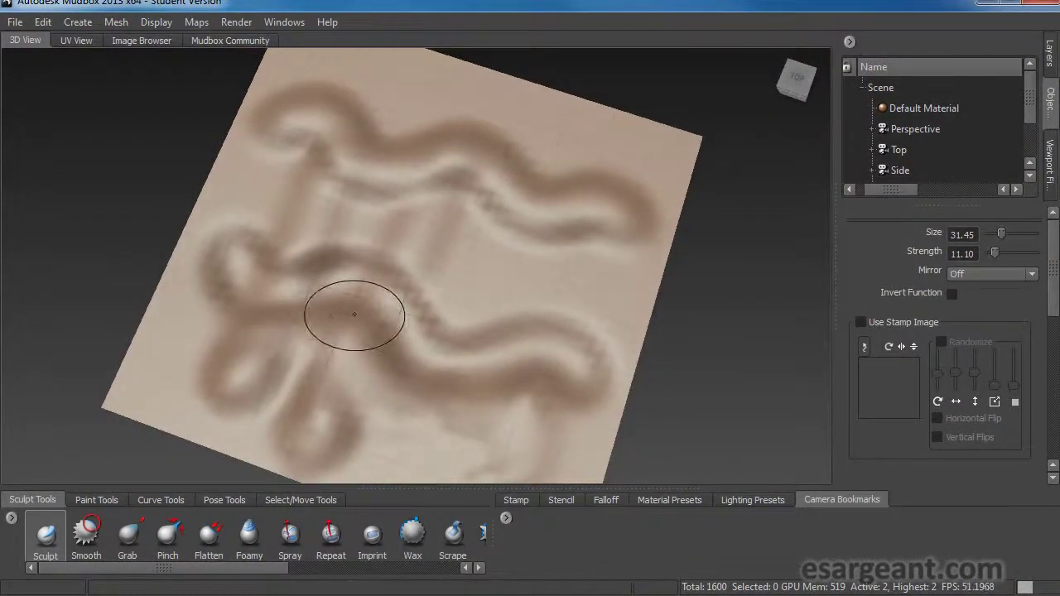
mouse_move(288, 373)
left_mouse_down("alt")
mouse_move(299, 348)
mouse_move(291, 373)
left_mouse_up("alt")
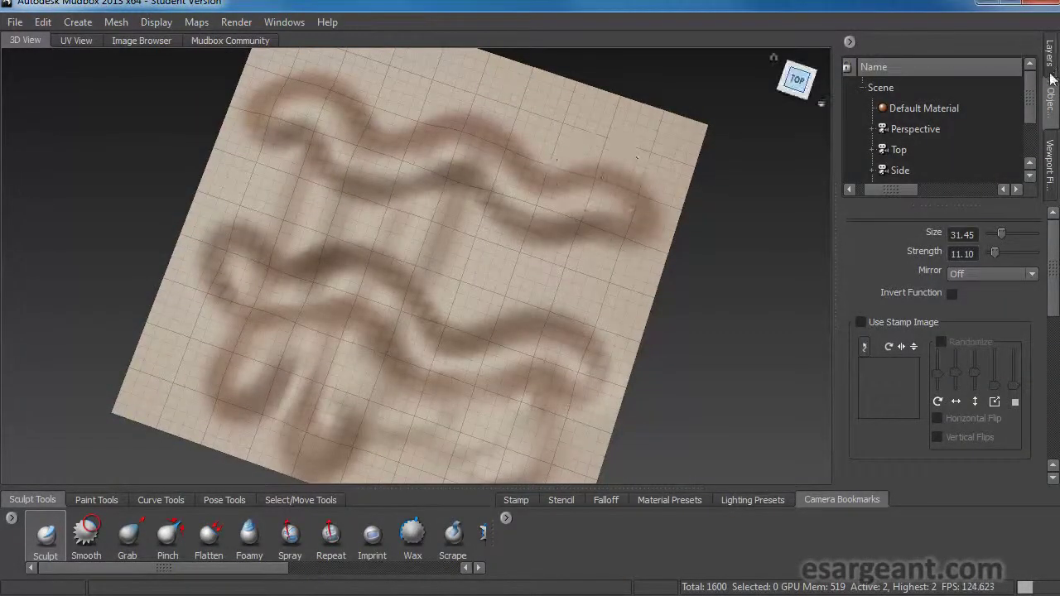
Select the plane in the object list and expand it to list its subdivision levels
left_click_drag(1028, 103, 1029, 154)
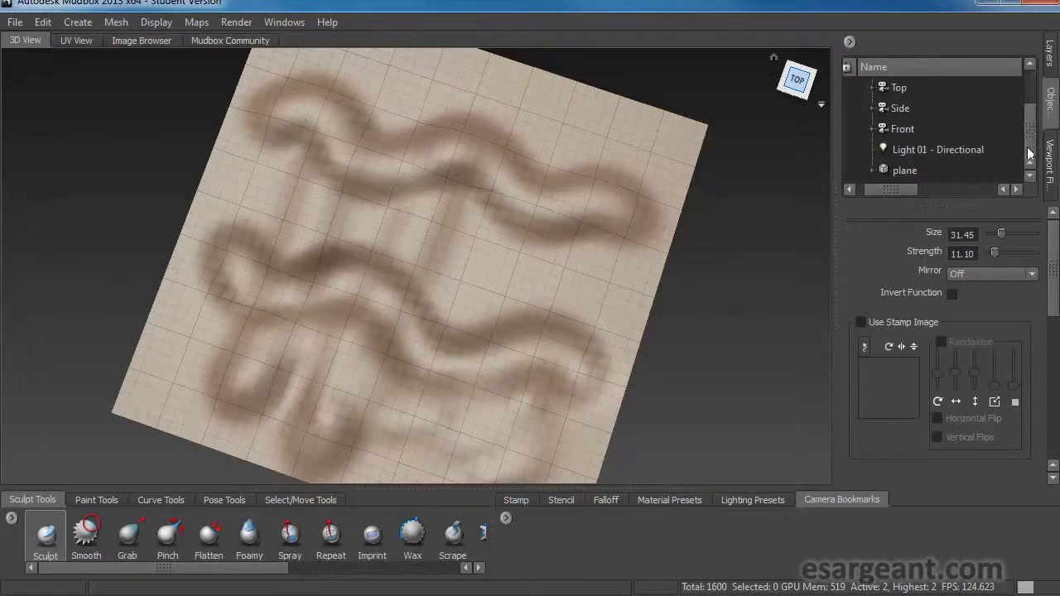
left_click(904, 169)
left_click(872, 170)
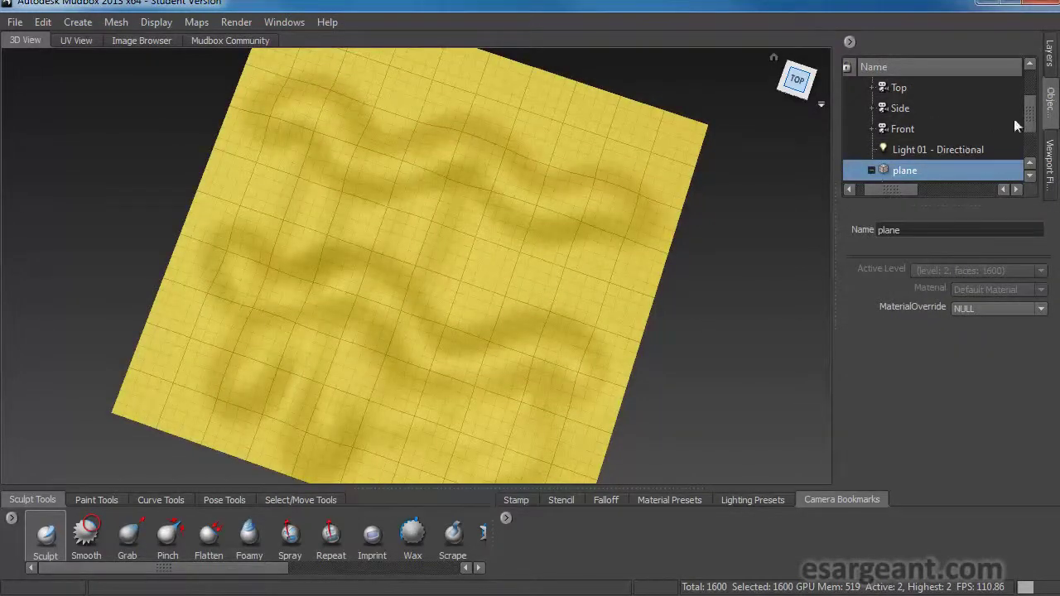
scroll(1029, 120, "down", 1)
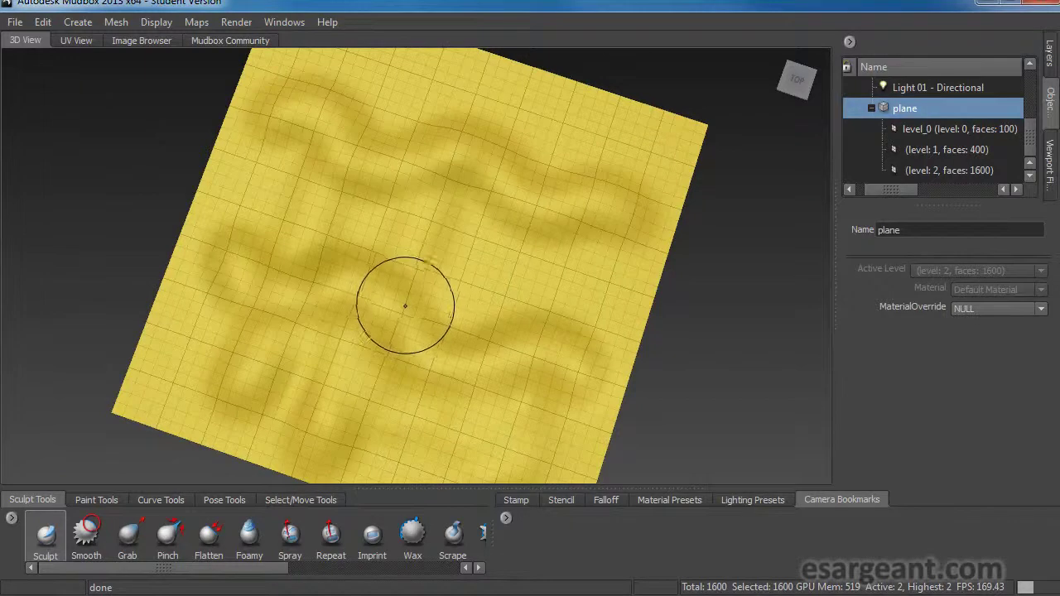
left_click_drag(378, 336, 385, 276, "alt")
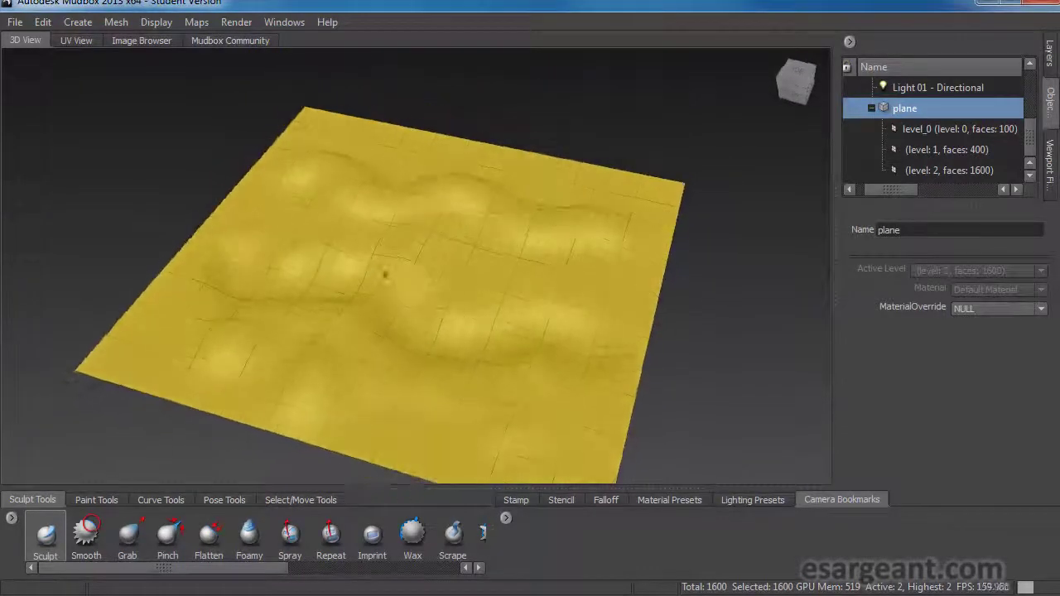
Step the plane down from level 2 to level 0 and examine its coarse mesh from different angles
key("Page_Down")
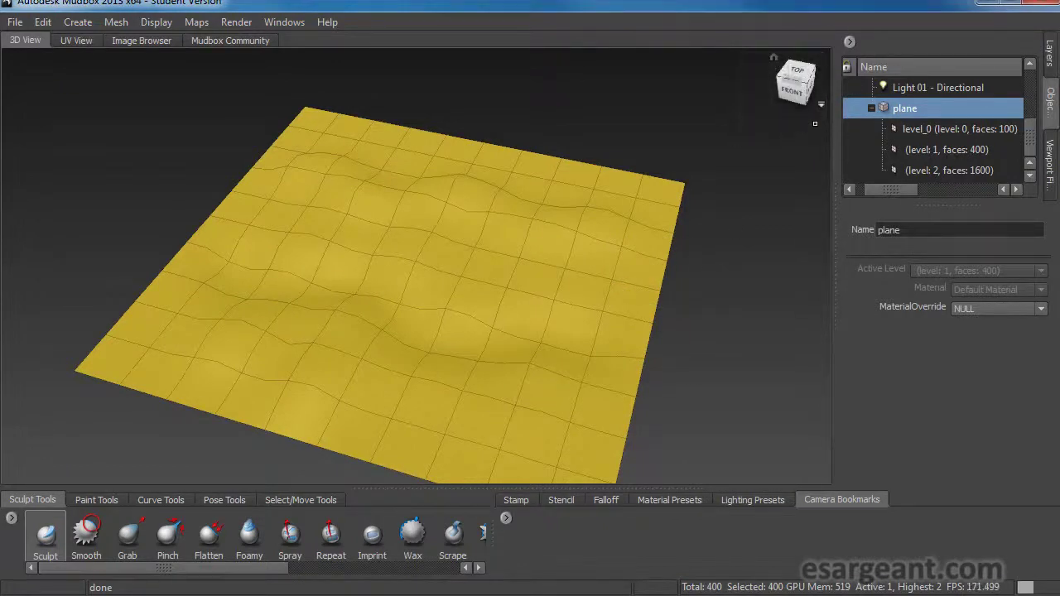
key("Page_Down")
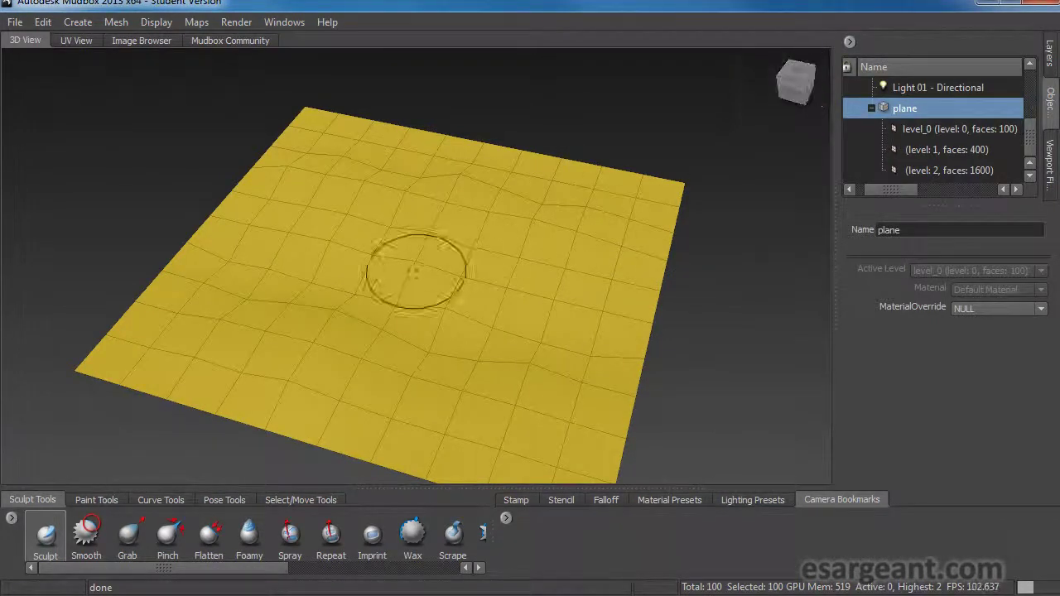
mouse_move(364, 253)
left_mouse_down("alt")
mouse_move(395, 286)
mouse_move(440, 286)
mouse_move(468, 217)
mouse_move(413, 280)
mouse_move(378, 296)
mouse_move(409, 289)
left_mouse_up("alt")
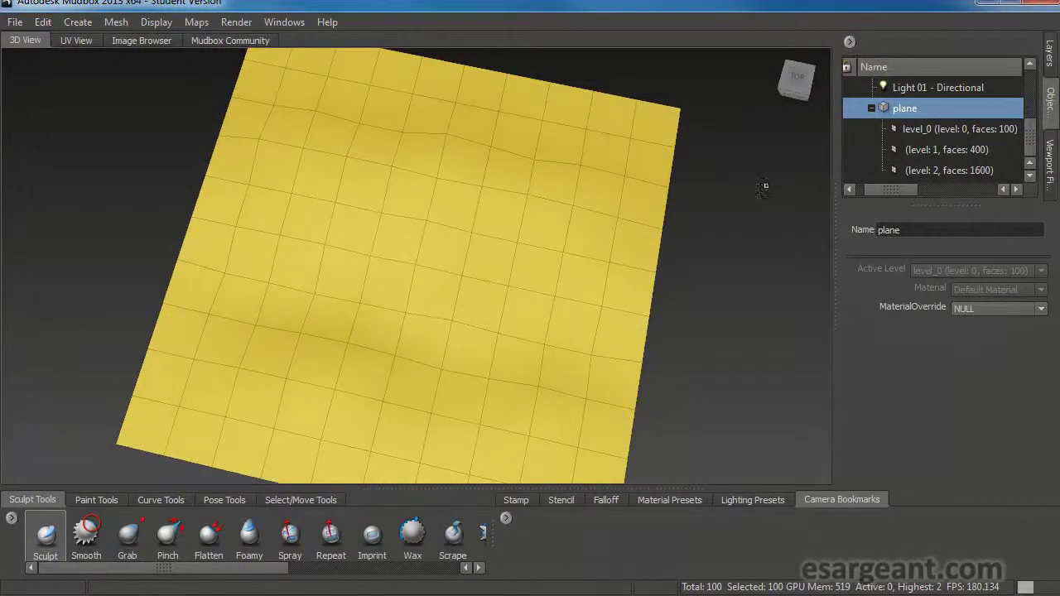
mouse_move(530, 284)
left_mouse_down("alt")
mouse_move(475, 287)
mouse_move(475, 272)
left_mouse_up("alt")
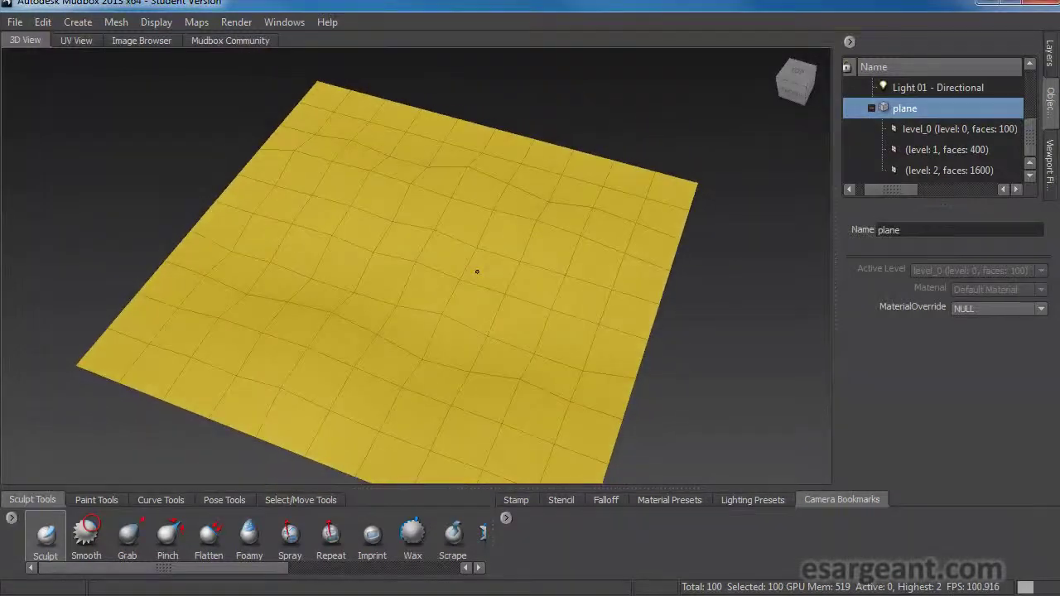
Select the level 2 entry in the object list, step the plane back up to level 2, and examine it from above
left_click(936, 170)
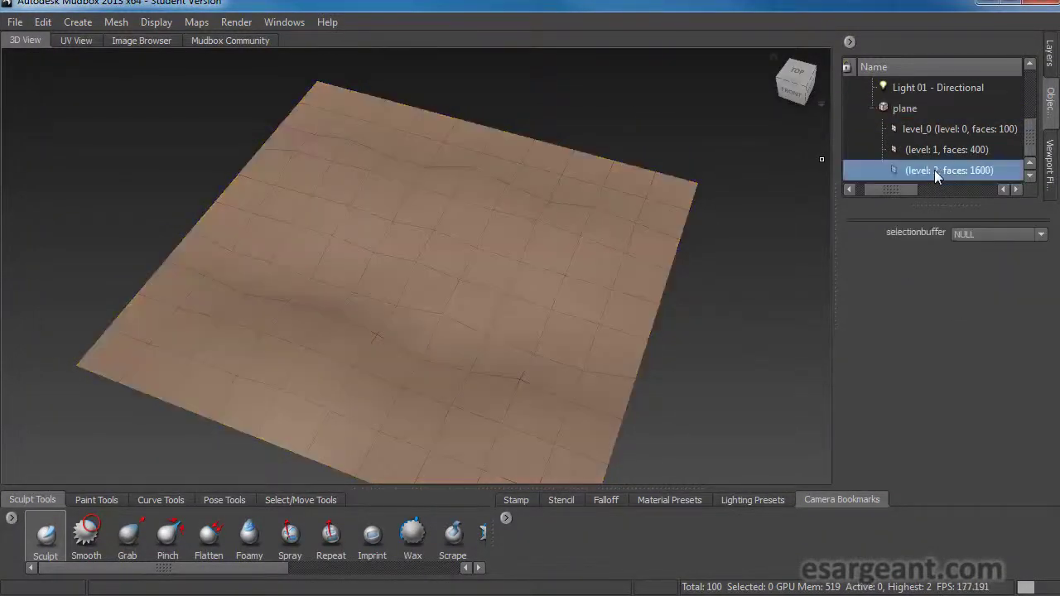
key("Page_Up")
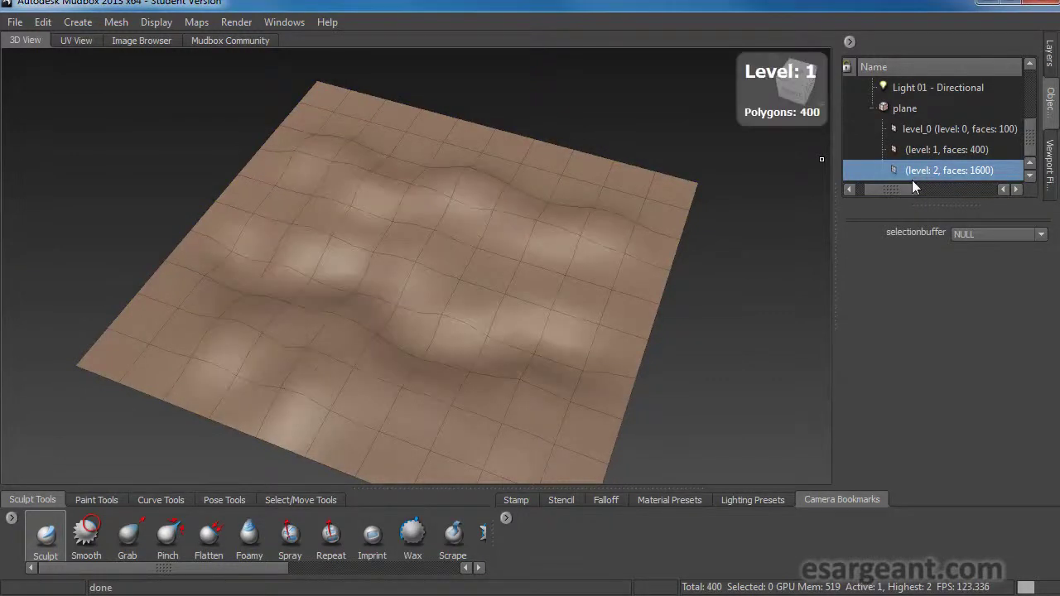
key("Page_Up")
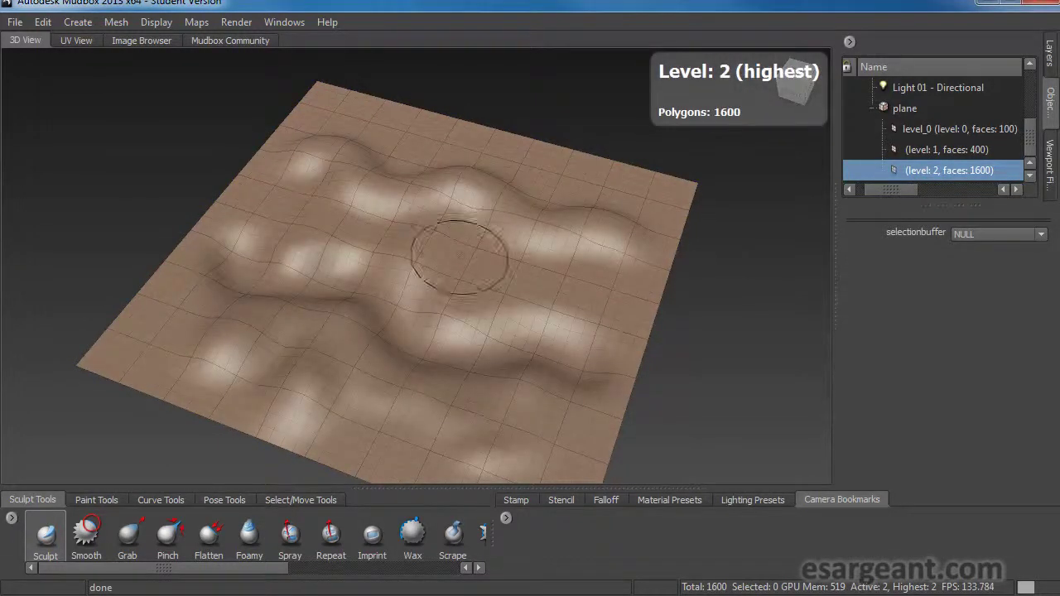
mouse_move(419, 289)
left_mouse_down("alt")
mouse_move(442, 303)
mouse_move(428, 315)
left_mouse_up("alt")
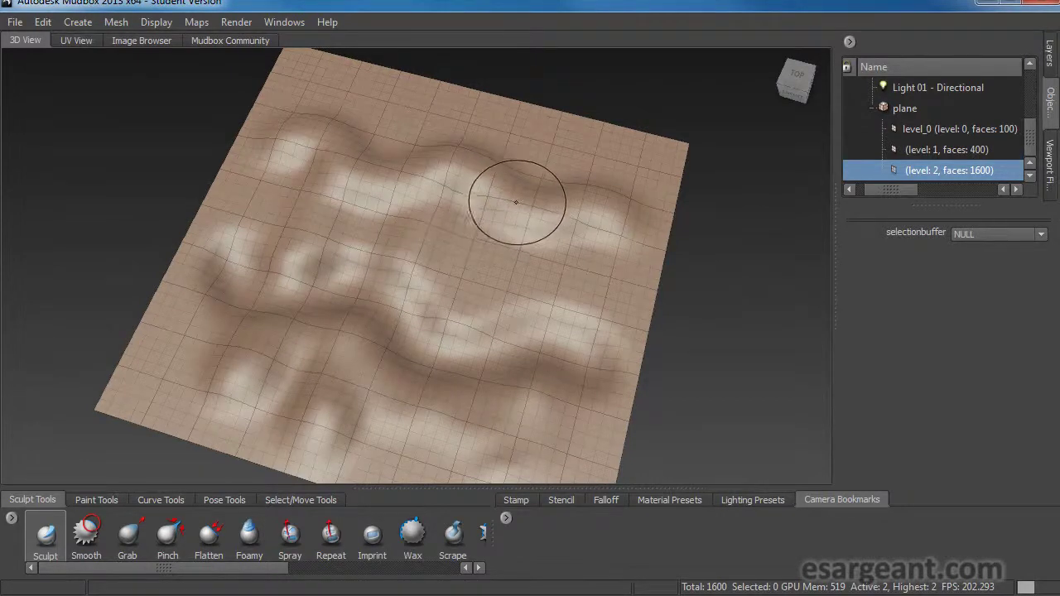
left_click_drag(407, 286, 465, 317, "alt")
left_click_drag(699, 269, 700, 272, "alt")
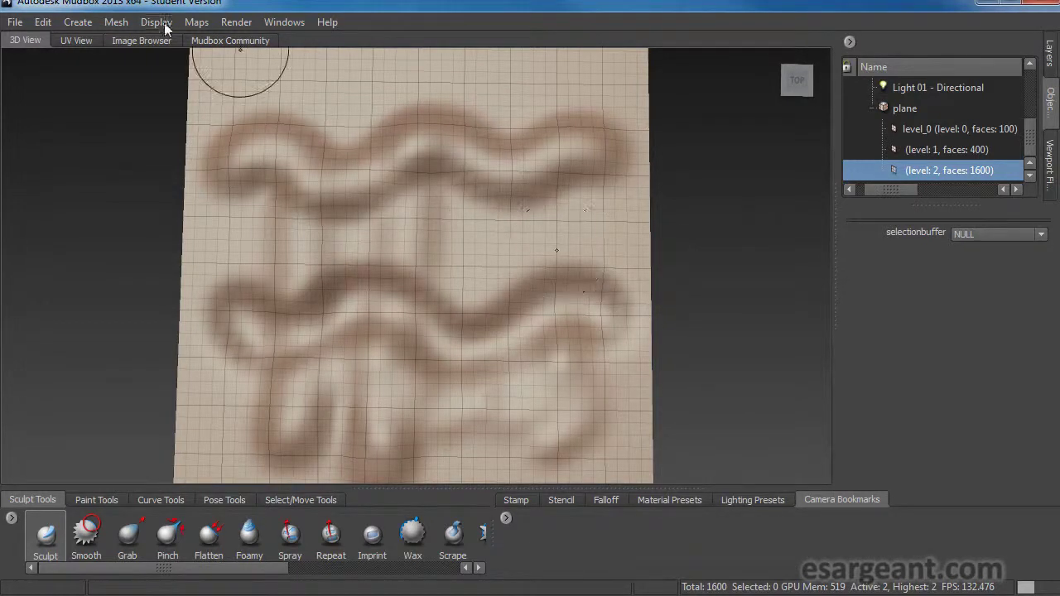
Add five new subdivision levels to the plane, up to level 7
left_click(117, 22)
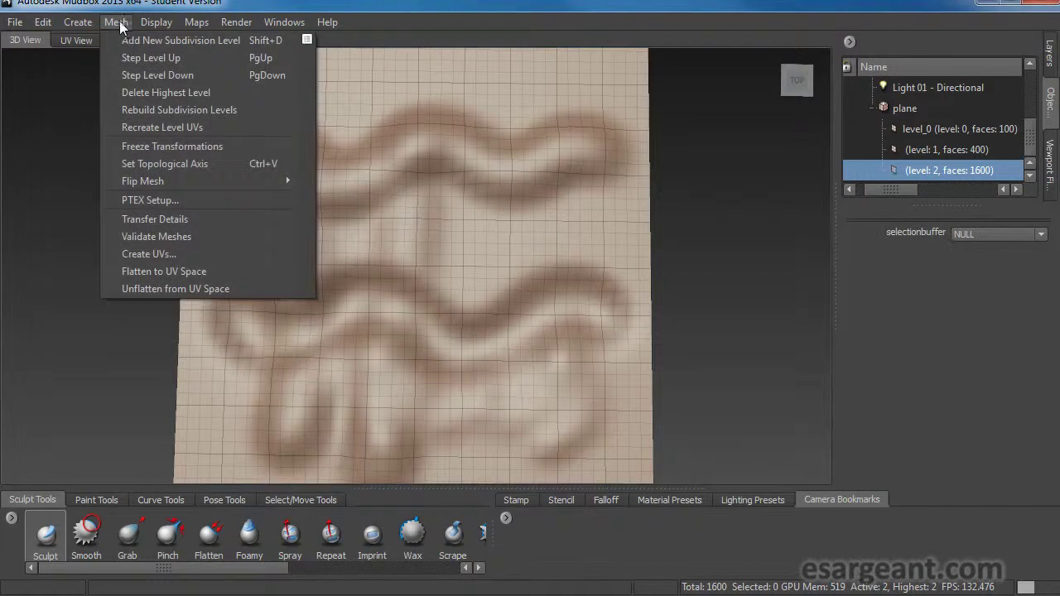
left_click(201, 41)
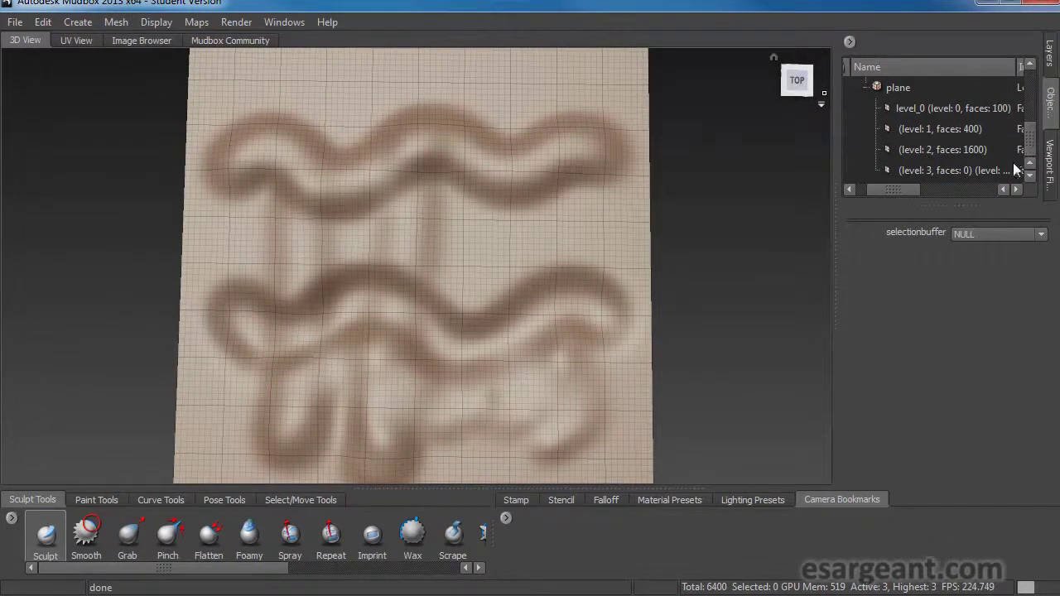
left_click_drag(914, 190, 933, 189)
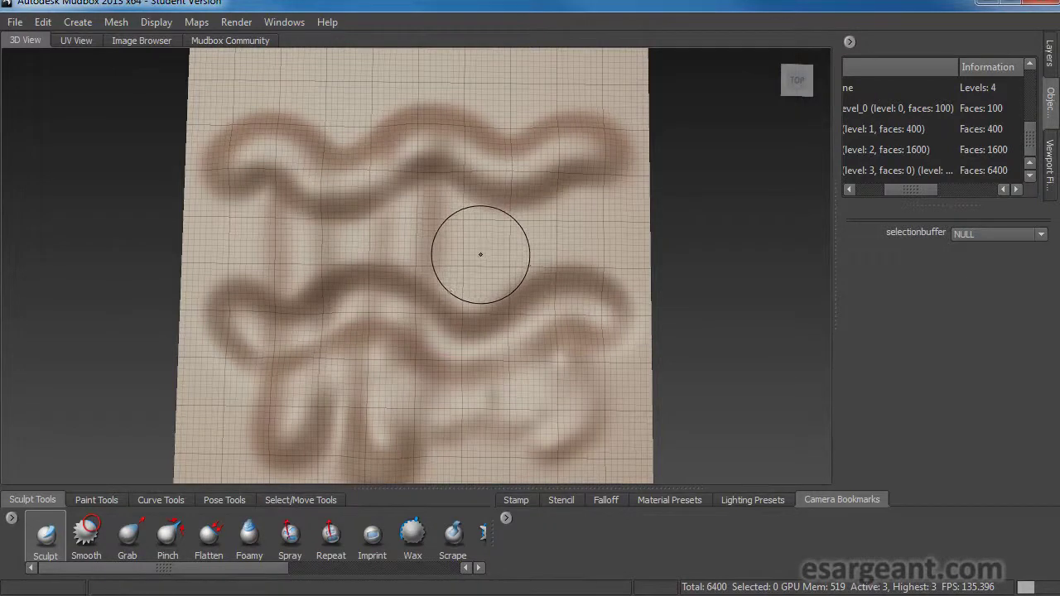
key("shift+d")
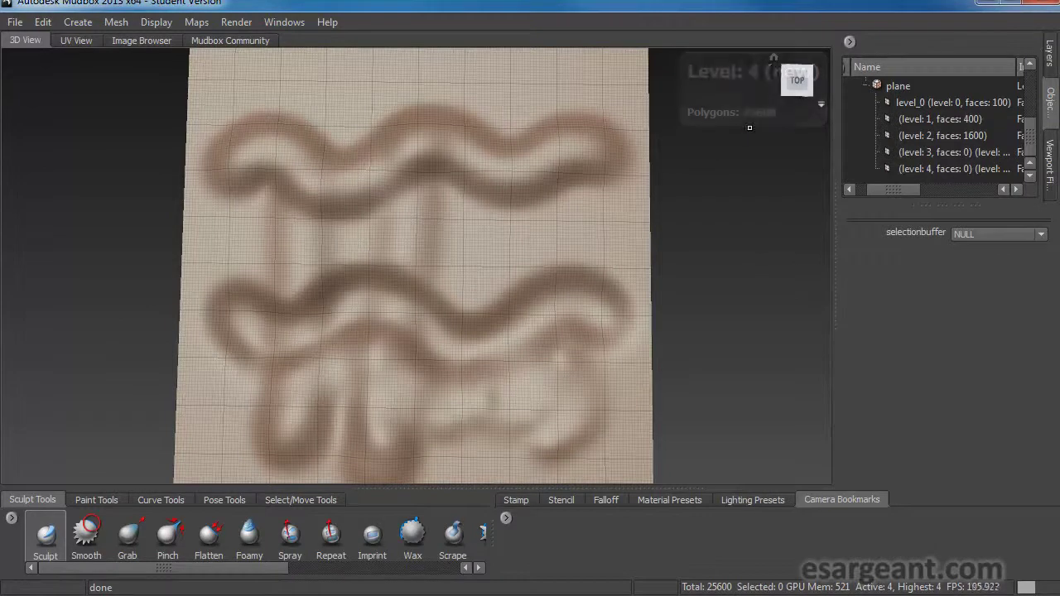
key("shift+d")
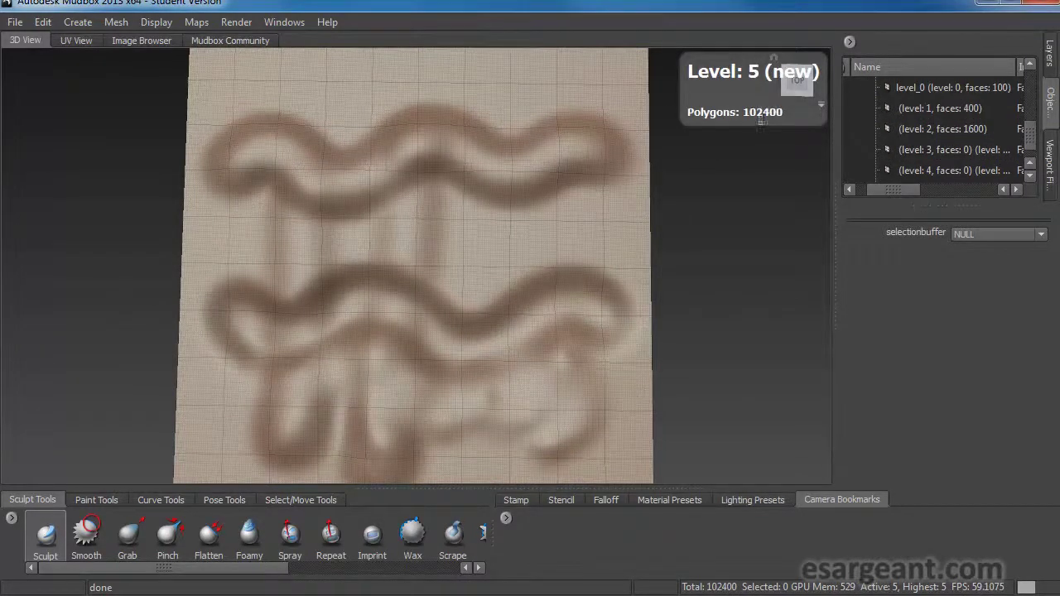
key("shift+d")
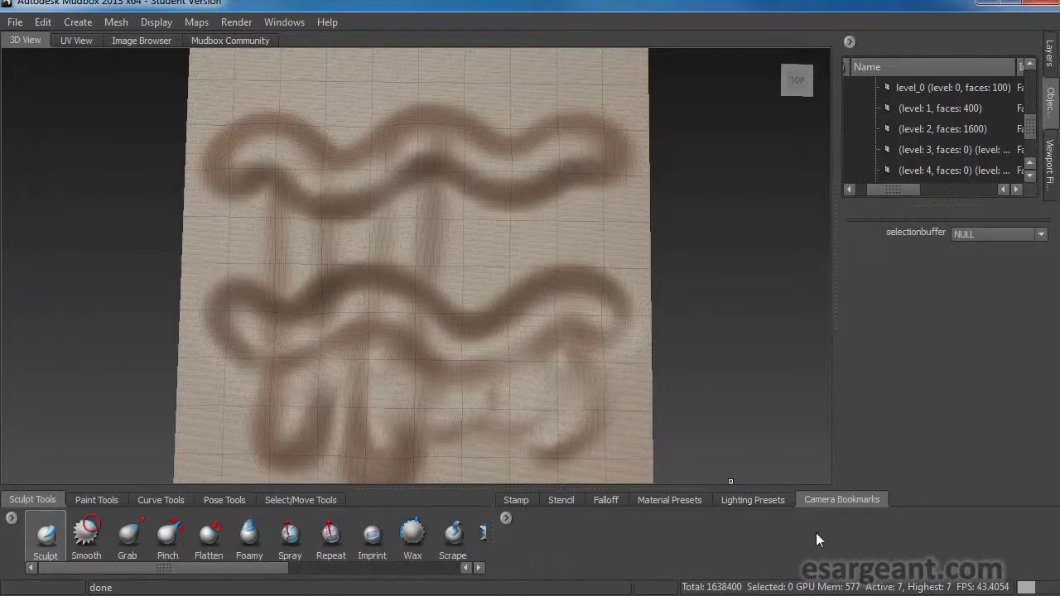
Inspect the dense plane and its listed levels, and turn off the wireframe display
mouse_move(509, 316)
left_mouse_down("alt")
mouse_move(493, 302)
mouse_move(497, 317)
mouse_move(613, 311)
mouse_move(542, 319)
mouse_move(471, 350)
mouse_move(396, 348)
mouse_move(379, 361)
mouse_move(462, 341)
mouse_move(411, 357)
mouse_move(410, 340)
mouse_move(547, 364)
mouse_move(554, 345)
left_mouse_up("alt")
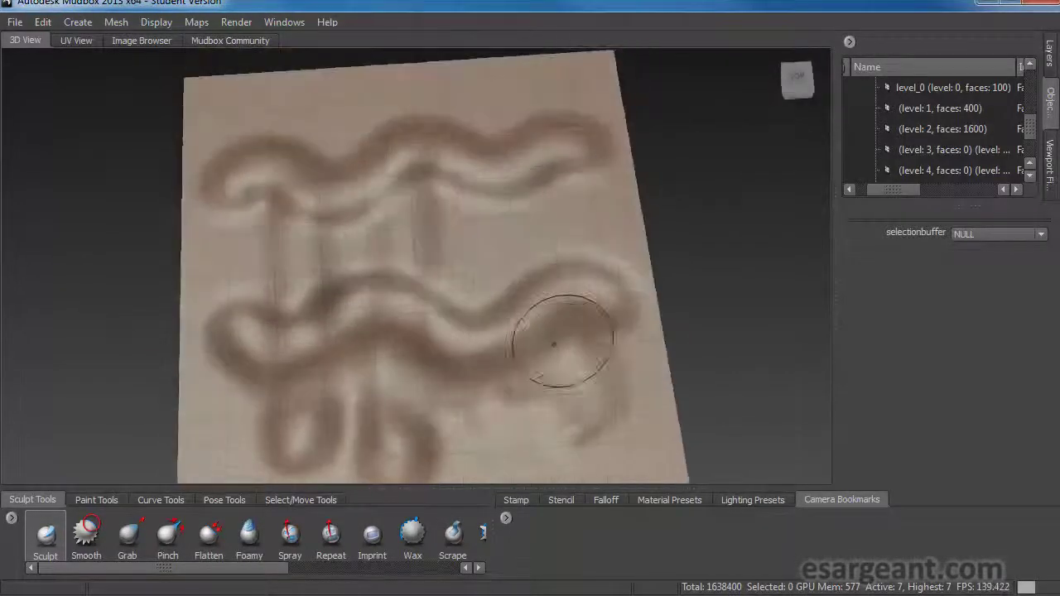
mouse_move(1034, 133)
left_mouse_down()
mouse_move(1034, 151)
mouse_move(1033, 123)
mouse_move(1031, 154)
mouse_move(1032, 116)
mouse_move(1033, 126)
left_mouse_up()
left_click_drag(466, 288, 459, 300, "alt")
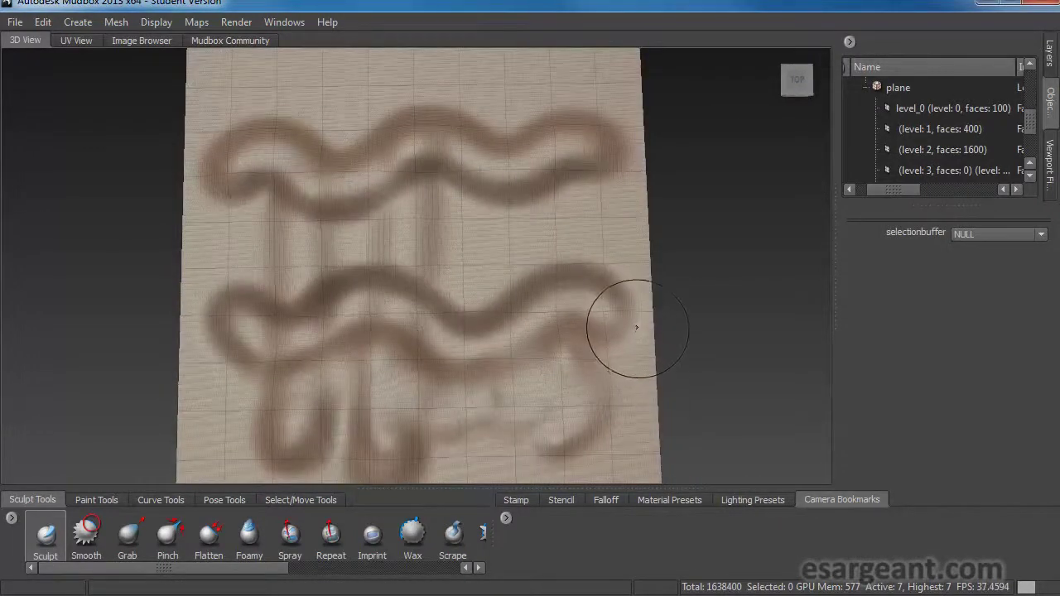
key("w")
mouse_move(556, 296)
left_mouse_down("alt")
mouse_move(506, 287)
mouse_move(526, 319)
mouse_move(537, 289)
mouse_move(563, 293)
mouse_move(521, 294)
mouse_move(515, 227)
mouse_move(526, 273)
left_mouse_up("alt")
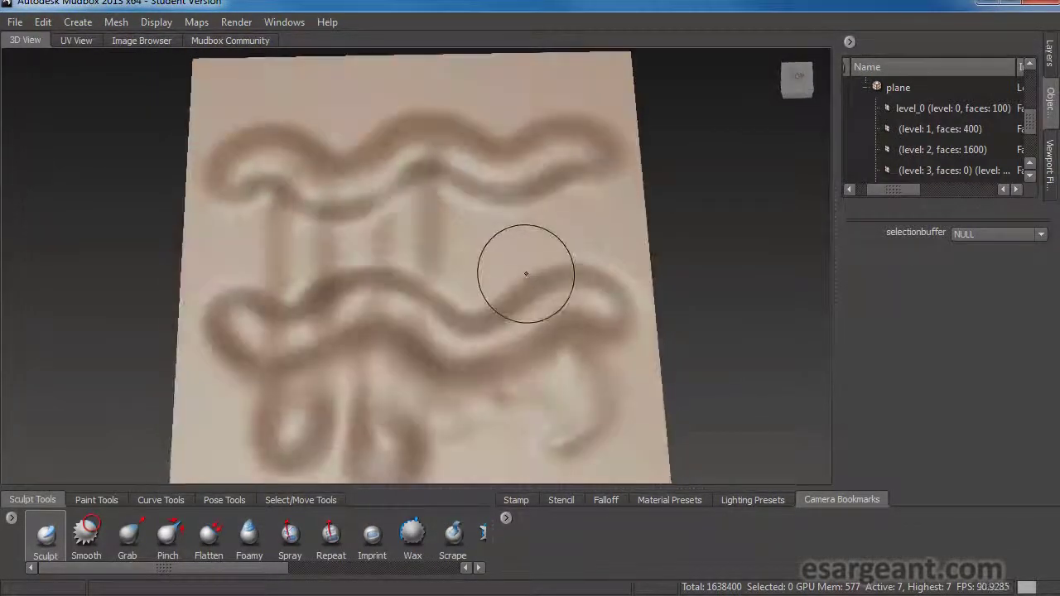
Step the plane down one level at a time from level 7 to level 0 to compare the lost detail
key("Page_Down")
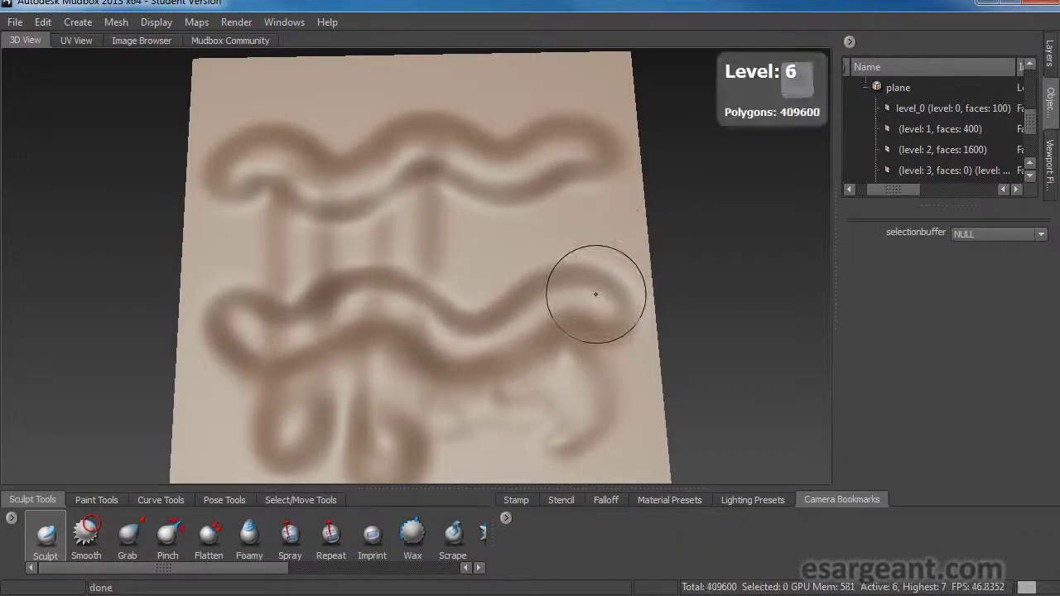
key("Page_Down")
key("Page_Down")
key("Page_Down")
key("Page_Down")
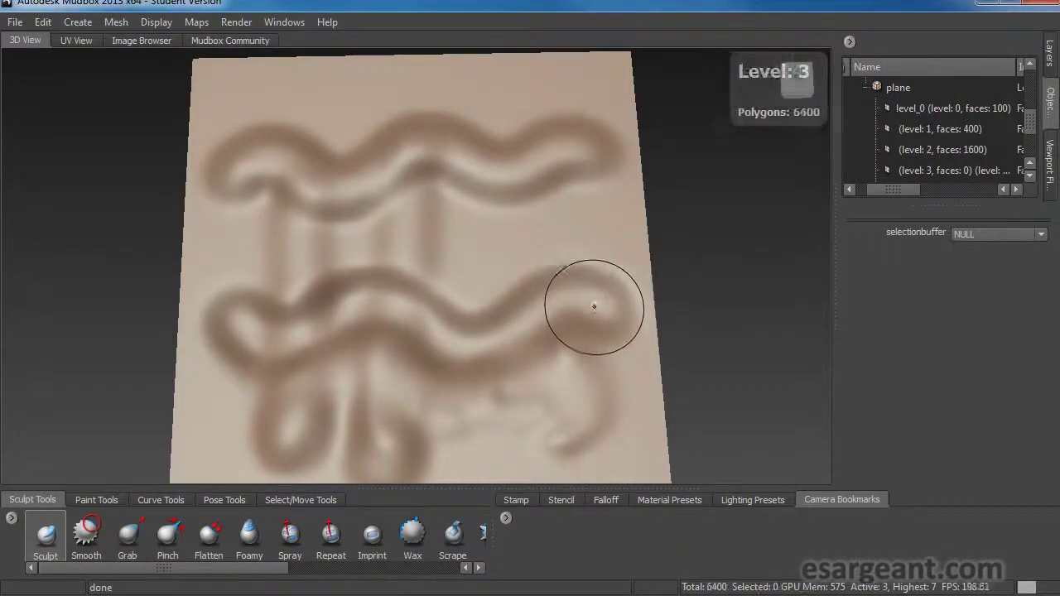
key("Page_Down")
key("Page_Down")
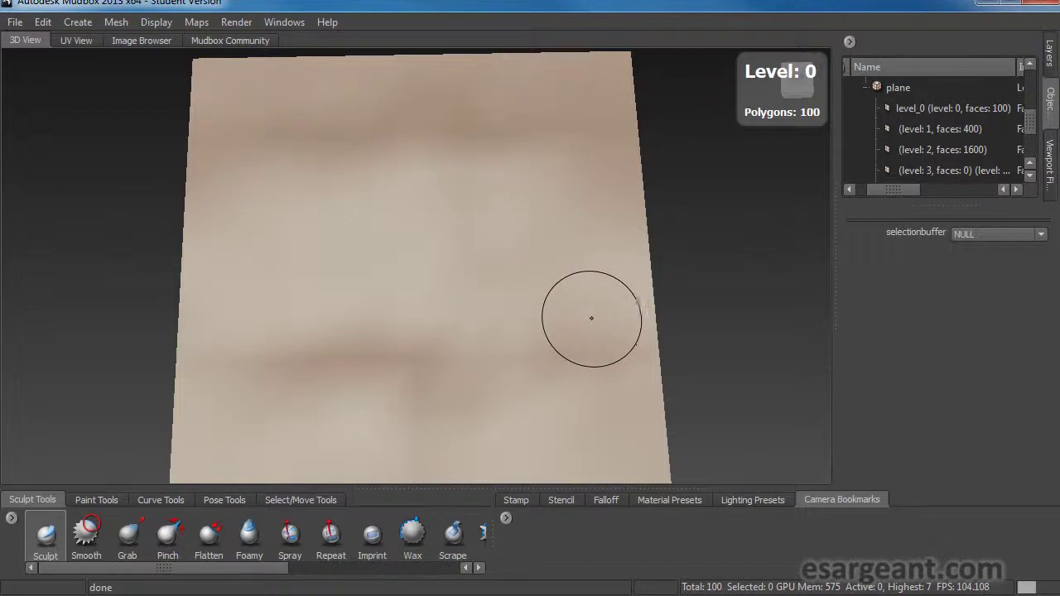
mouse_move(497, 374)
left_mouse_down("alt")
mouse_move(484, 332)
mouse_move(433, 277)
mouse_move(501, 387)
mouse_move(513, 383)
left_mouse_up("alt")
Step the plane back up to level 7 and examine the restored sculpted detail
key("Page_Up")
key("Page_Up")
key("Page_Up")
key("Page_Up")
key("Page_Up")
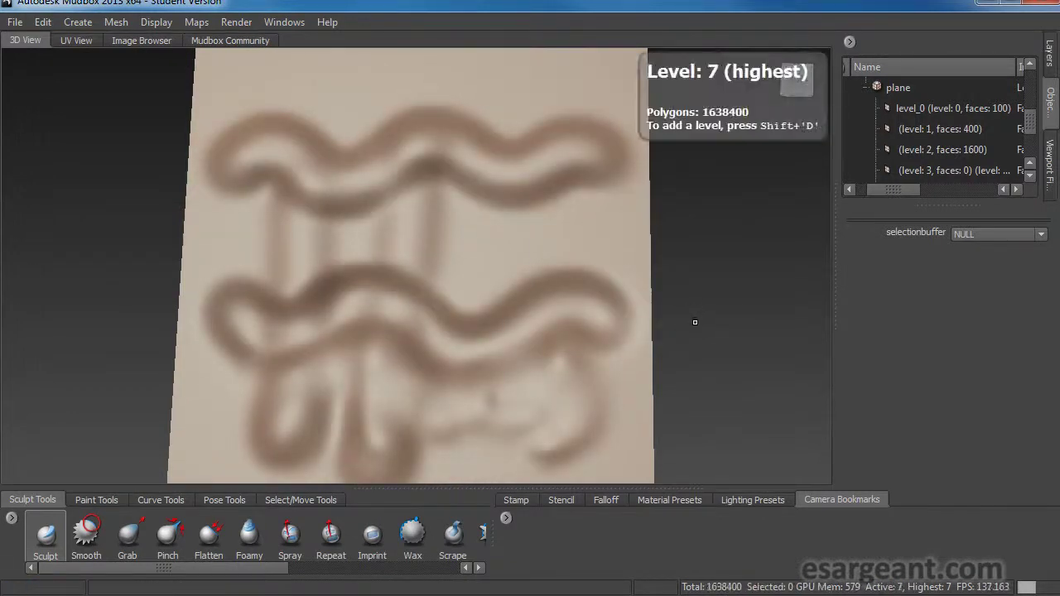
mouse_move(538, 323)
left_mouse_down("alt")
mouse_move(494, 314)
mouse_move(496, 284)
mouse_move(539, 355)
left_mouse_up("alt")
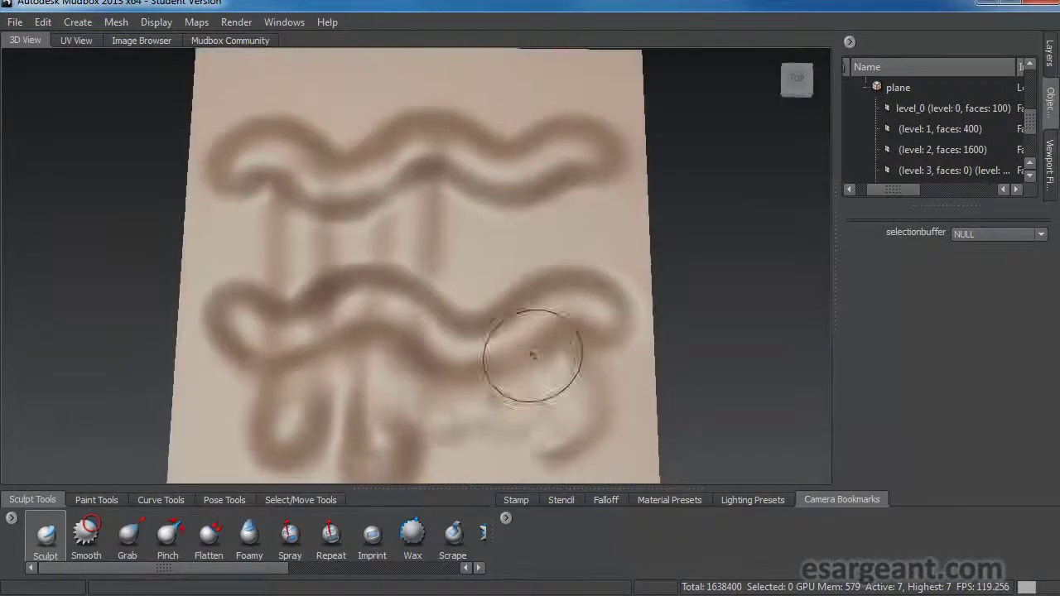
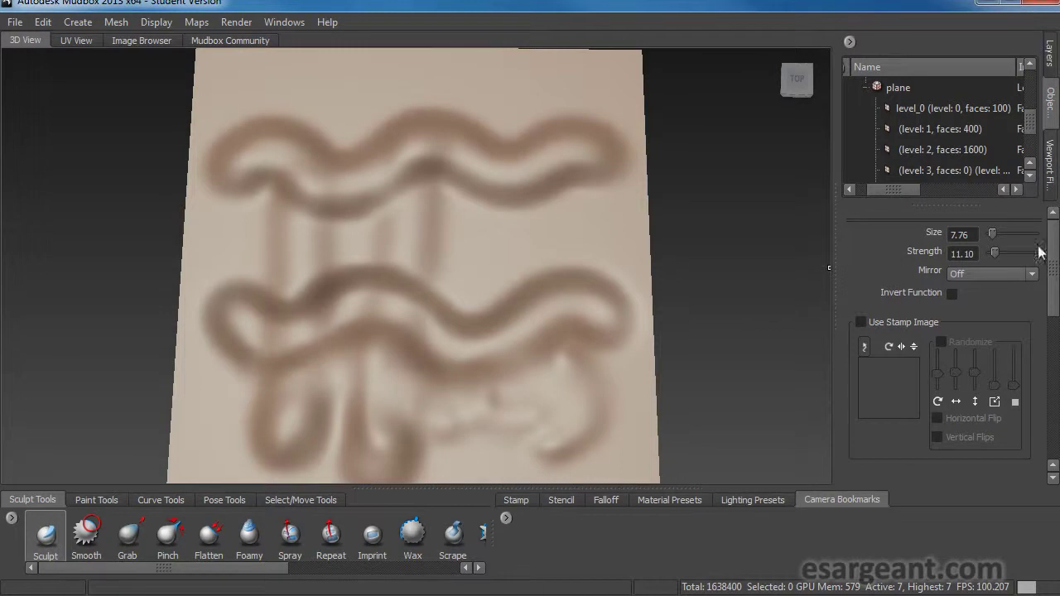
Review the Sculpt tool's advanced settings and sculpt two thin wavy strokes with a small brush between the wavy forms
mouse_move(1053, 256)
left_mouse_down()
mouse_move(1048, 412)
mouse_move(1000, 407)
left_mouse_up()
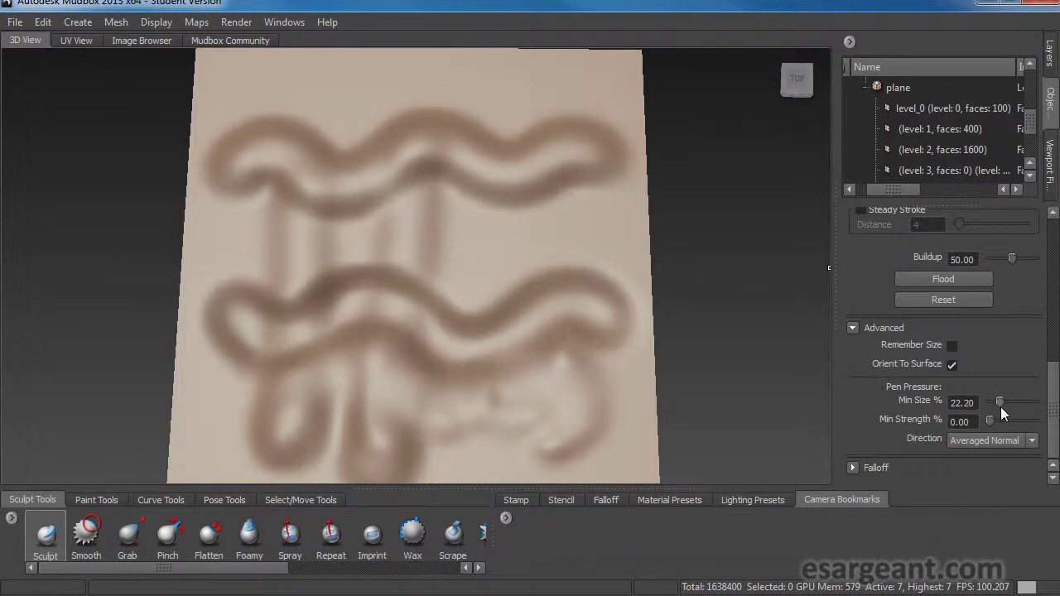
mouse_move(436, 253)
left_mouse_down("alt")
mouse_move(439, 276)
mouse_move(473, 232)
mouse_move(538, 234)
left_mouse_up("alt")
left_click_drag(570, 288, 511, 274, "alt")
left_click_drag(445, 281, 589, 245)
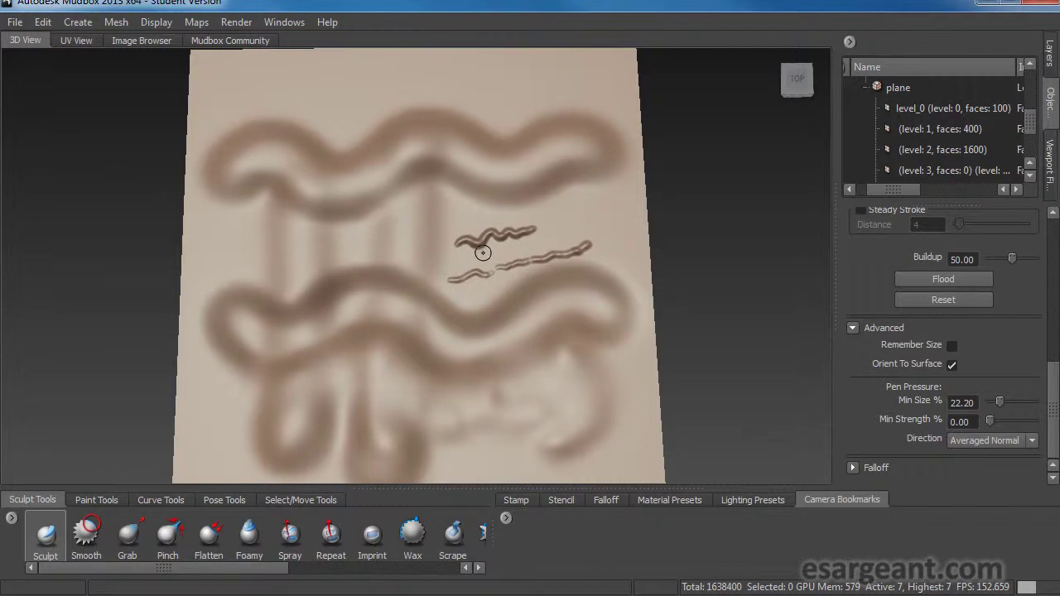
Set the Sculpt strength to 5 and sculpt several quick, nearly straight strokes across the upper wavy form
left_click_drag(1055, 408, 1047, 241)
double_click(972, 255)
type("5")
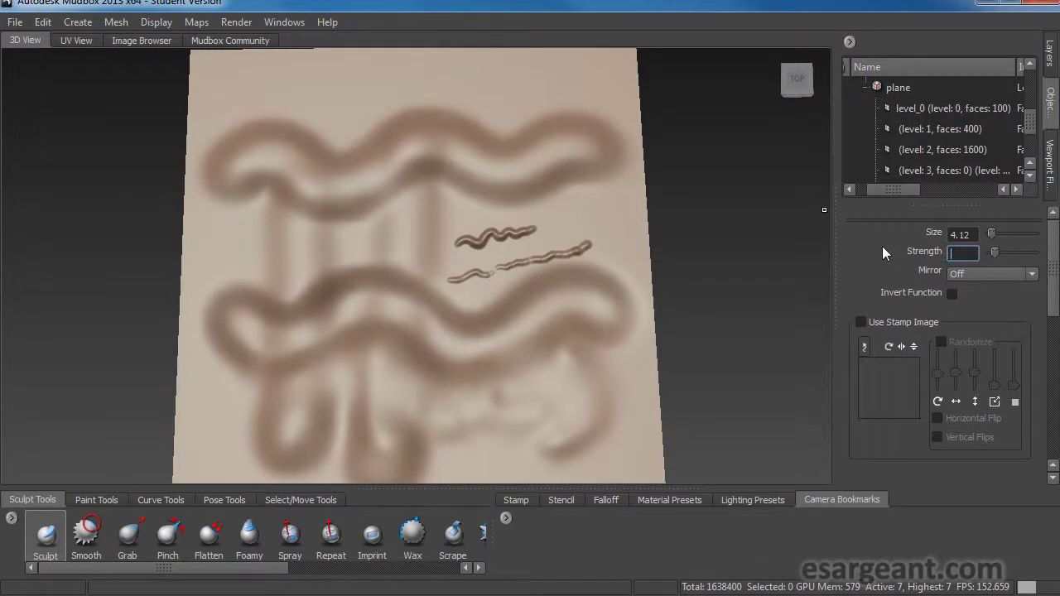
key("Tab")
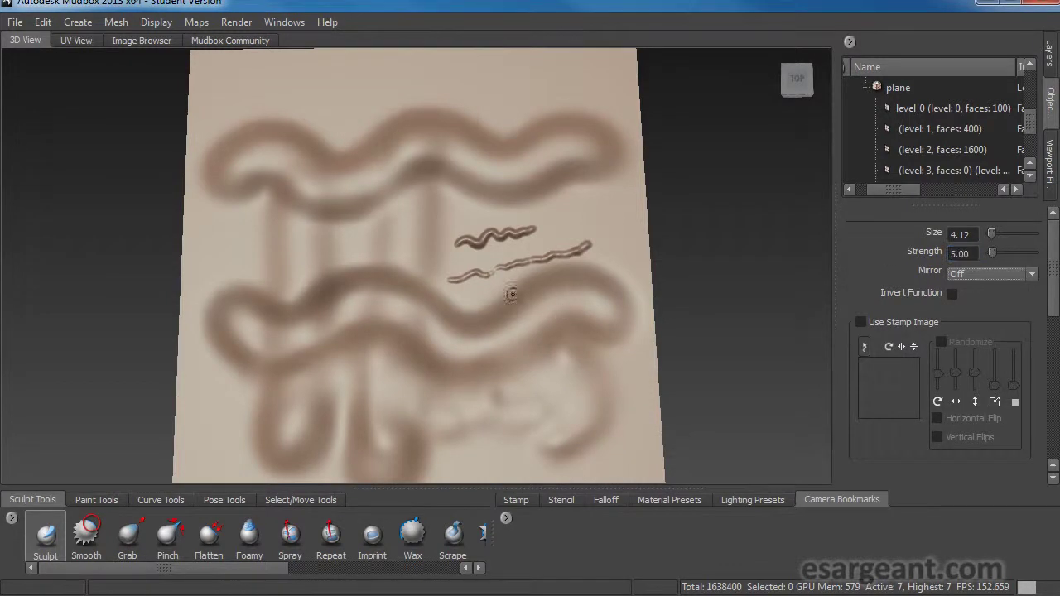
left_click_drag(284, 251, 335, 208, "alt")
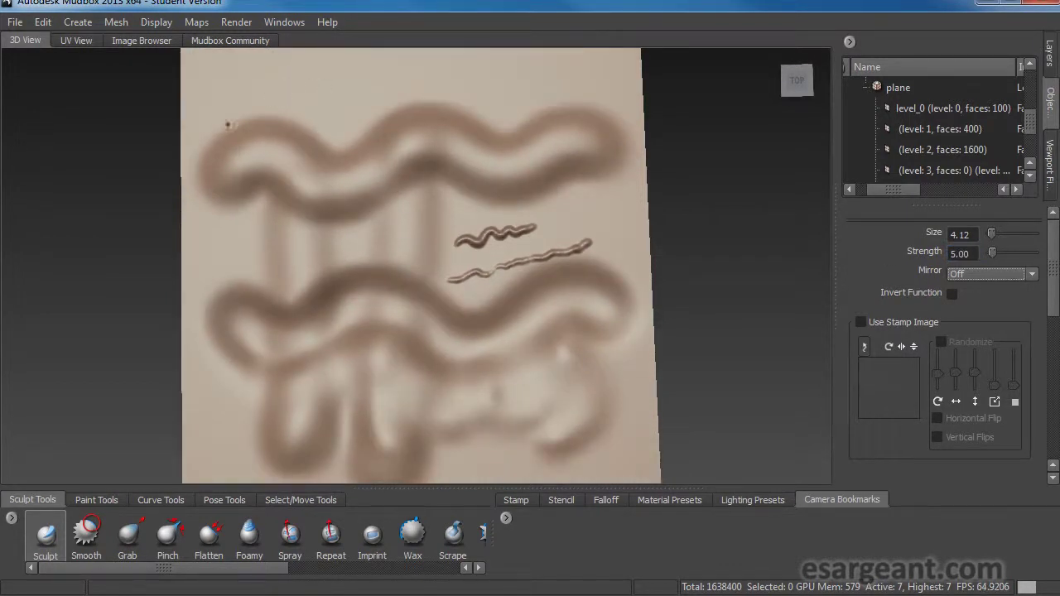
left_click_drag(257, 122, 379, 82)
mouse_move(240, 147)
left_mouse_down()
mouse_move(427, 91)
mouse_move(474, 109)
left_mouse_up()
mouse_move(246, 171)
left_mouse_down()
mouse_move(374, 147)
mouse_move(540, 135)
left_mouse_up()
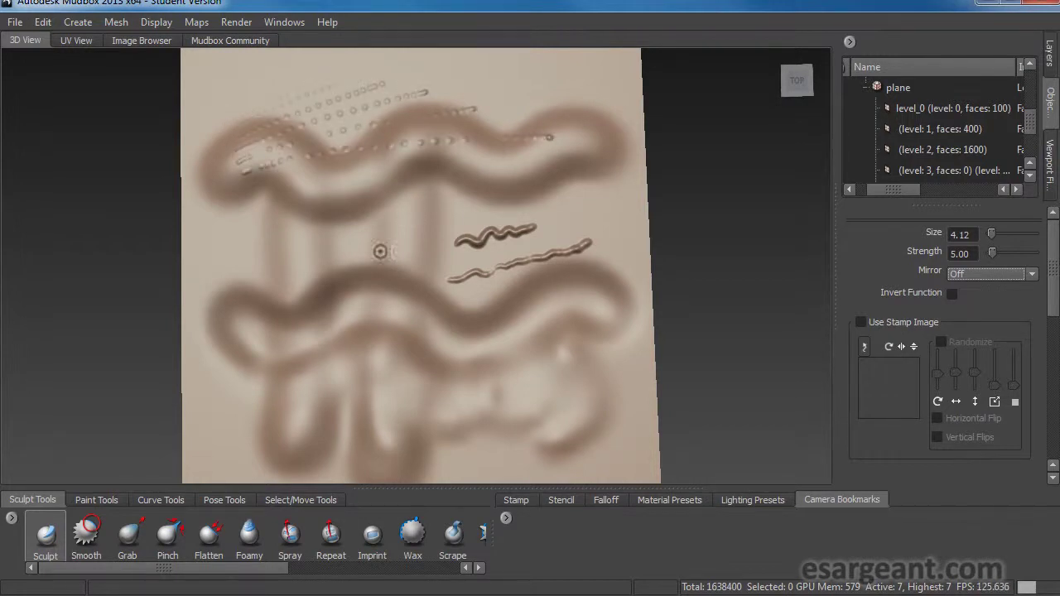
mouse_move(366, 284)
left_mouse_down("alt")
mouse_move(402, 239)
mouse_move(370, 279)
left_mouse_up("alt")
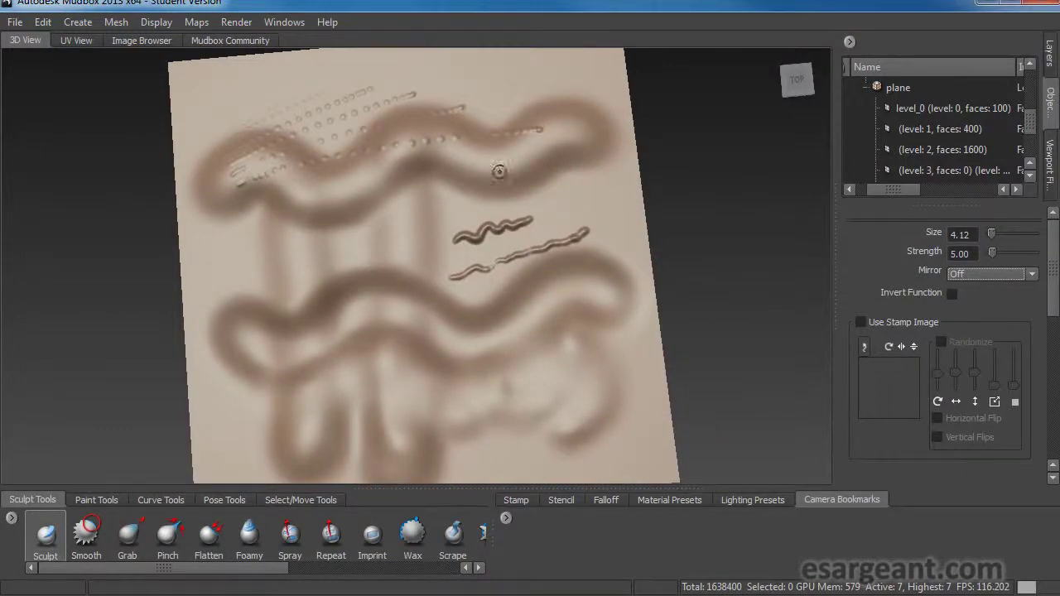
left_click_drag(516, 217, 502, 187, "alt")
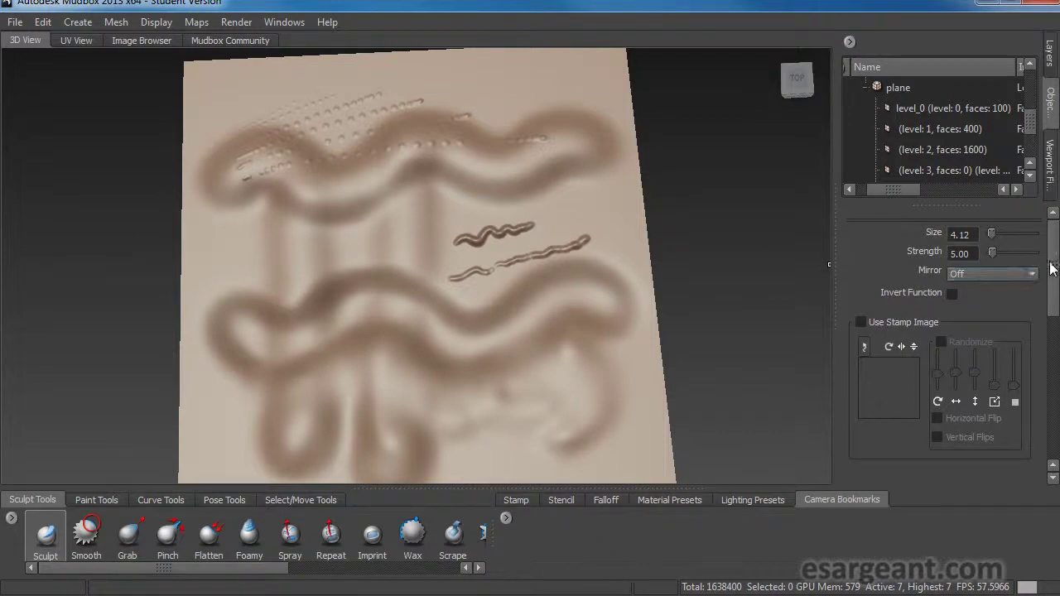
Enable Stamp Spacing for the Sculpt tool and set its distance to 0
left_click_drag(1054, 267, 1053, 282)
scroll(989, 328, "down", 4)
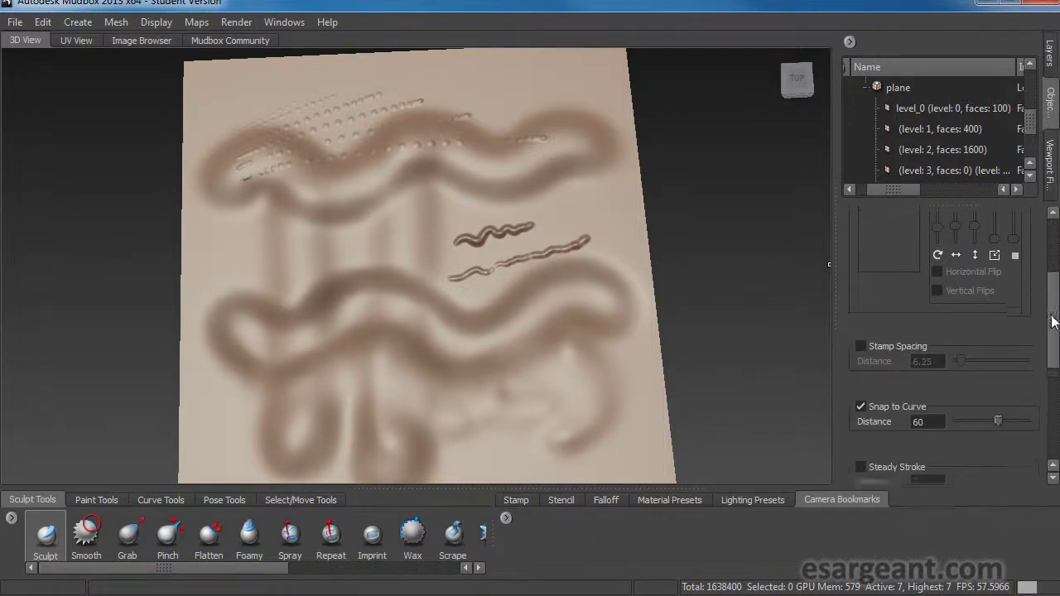
left_click(867, 340)
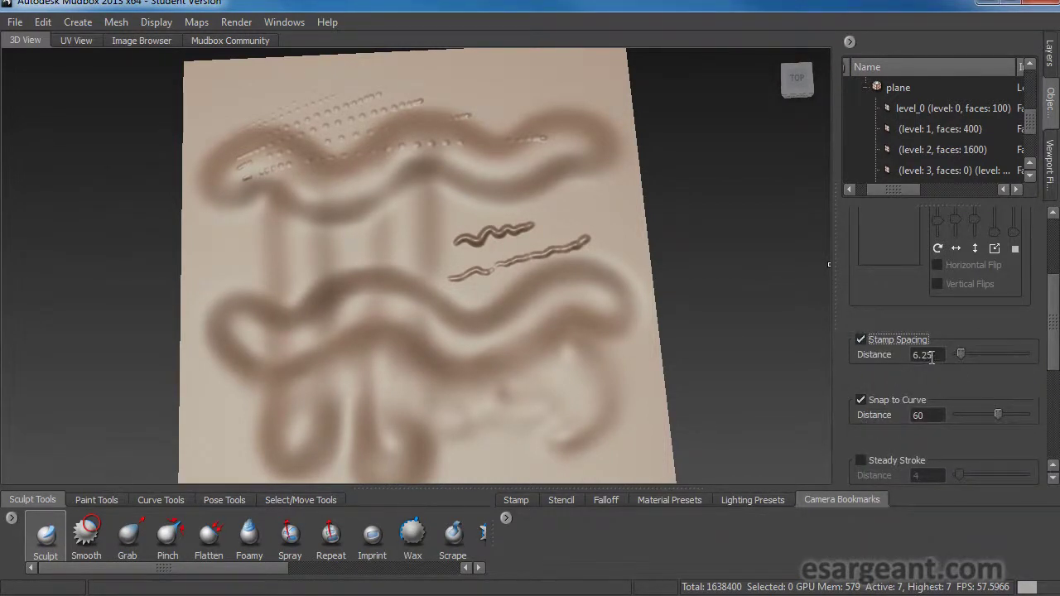
left_click_drag(959, 355, 955, 354)
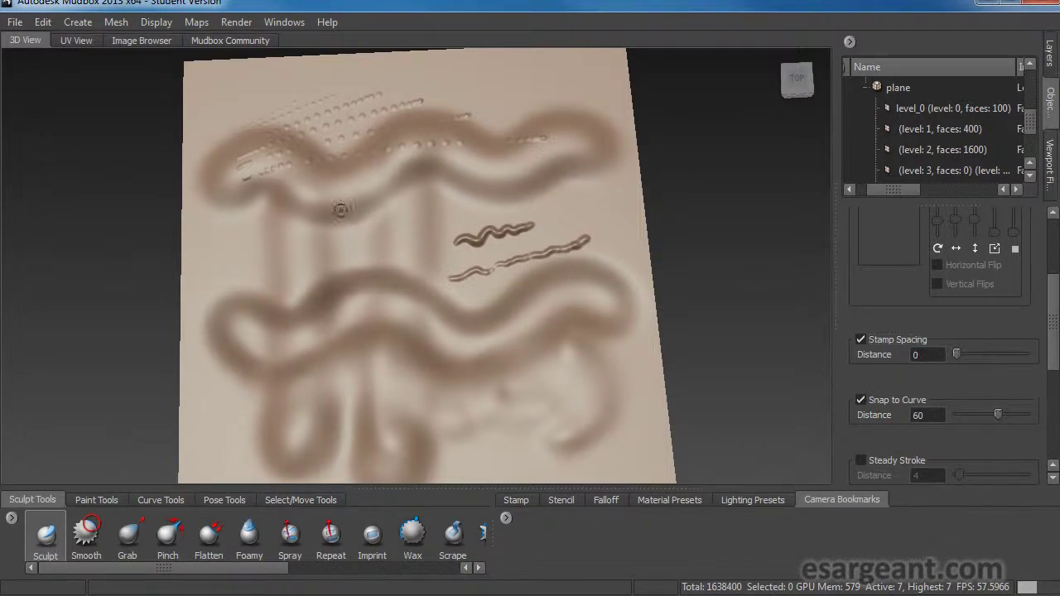
Sculpt three long, nearly straight parallel strokes across the plane just below the upper wavy form
left_click_drag(239, 235, 443, 175)
left_click_drag(235, 259, 442, 203)
left_click_drag(224, 278, 457, 218)
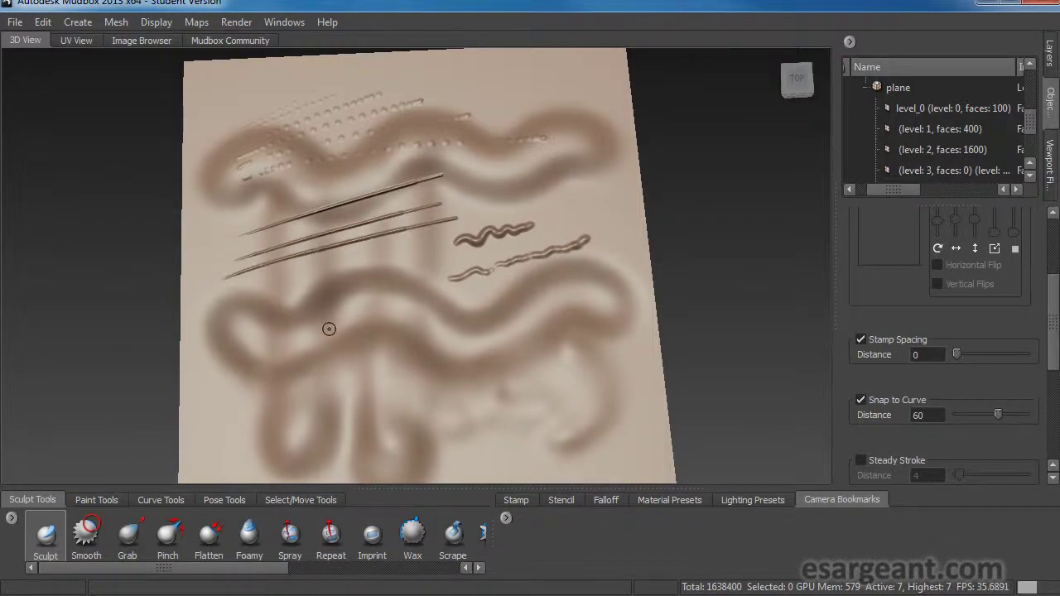
mouse_move(276, 312)
left_mouse_down("alt")
mouse_move(313, 312)
mouse_move(267, 323)
left_mouse_up("alt")
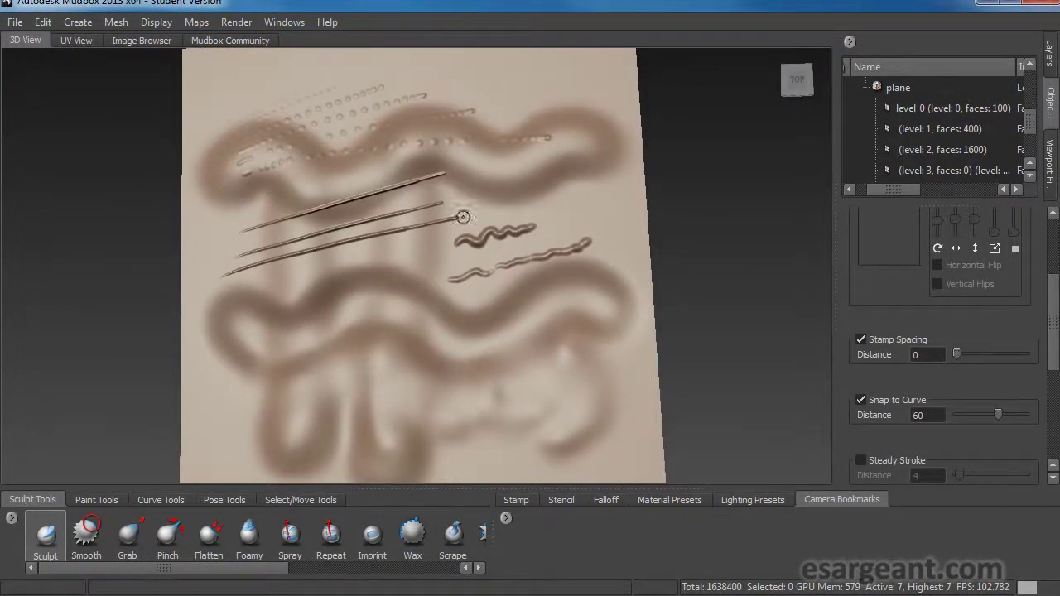
mouse_move(461, 223)
left_mouse_down("alt")
mouse_move(333, 299)
mouse_move(312, 298)
mouse_move(343, 284)
mouse_move(304, 302)
left_mouse_up("alt")
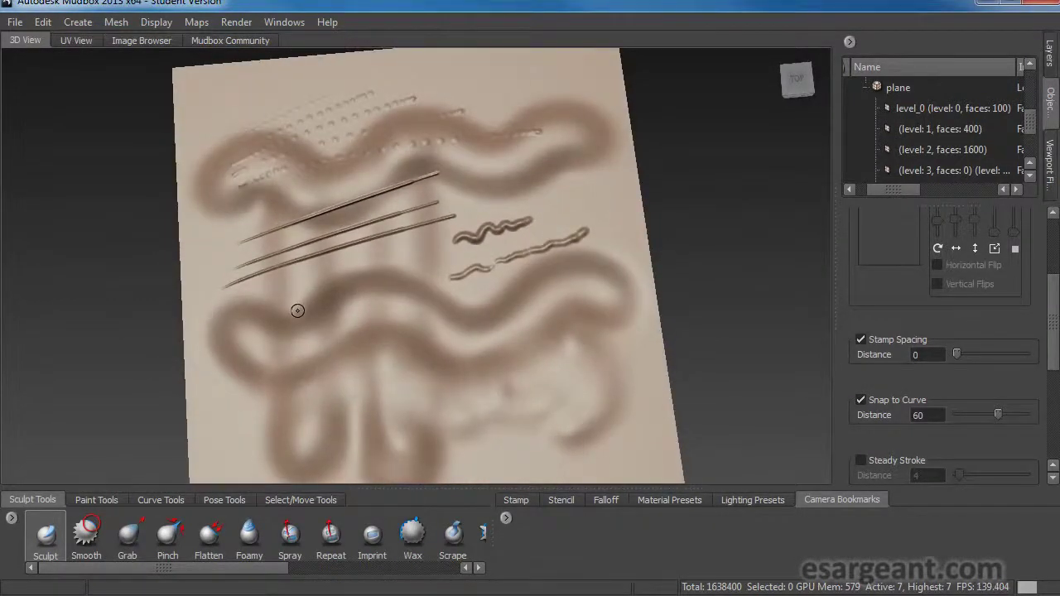
Sculpt one continuous zigzag stroke over the left half of the lower wavy form and examine it from other angles
mouse_move(249, 323)
left_mouse_down()
mouse_move(212, 382)
mouse_move(300, 364)
mouse_move(348, 383)
mouse_move(501, 368)
left_mouse_up()
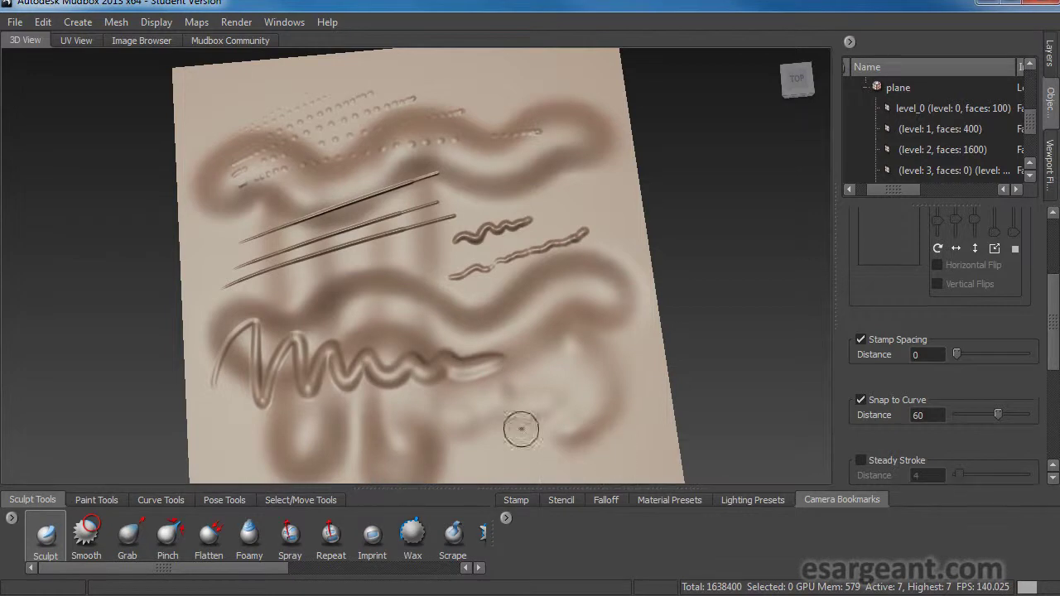
mouse_move(423, 377)
left_mouse_down("alt")
mouse_move(457, 328)
mouse_move(345, 476)
left_mouse_up("alt")
mouse_move(418, 335)
left_mouse_down("alt")
mouse_move(404, 362)
mouse_move(413, 377)
left_mouse_up("alt")
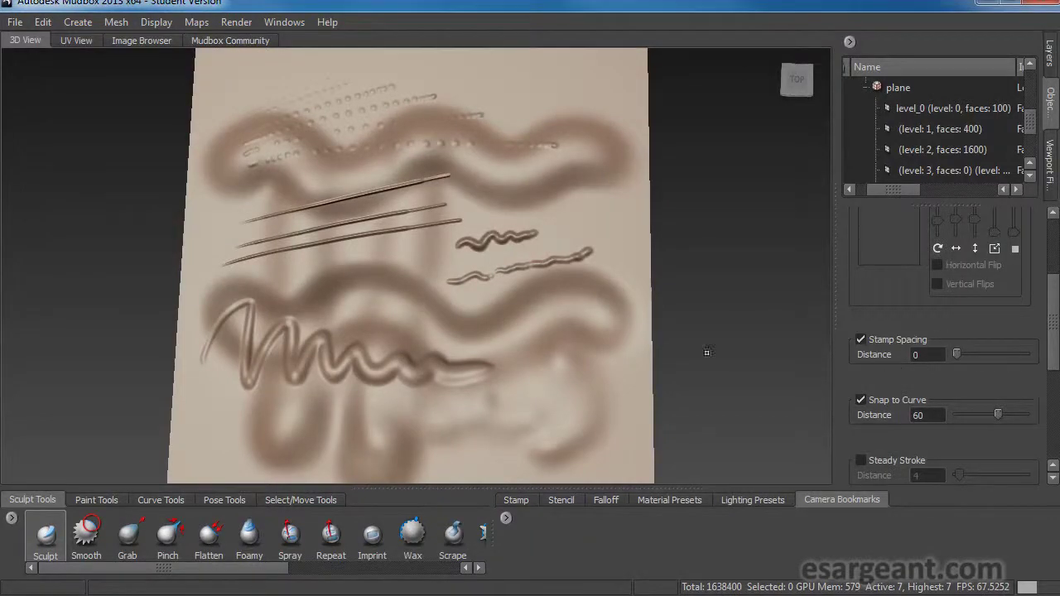
mouse_move(293, 332)
left_mouse_down("alt")
mouse_move(303, 282)
mouse_move(302, 332)
left_mouse_up("alt")
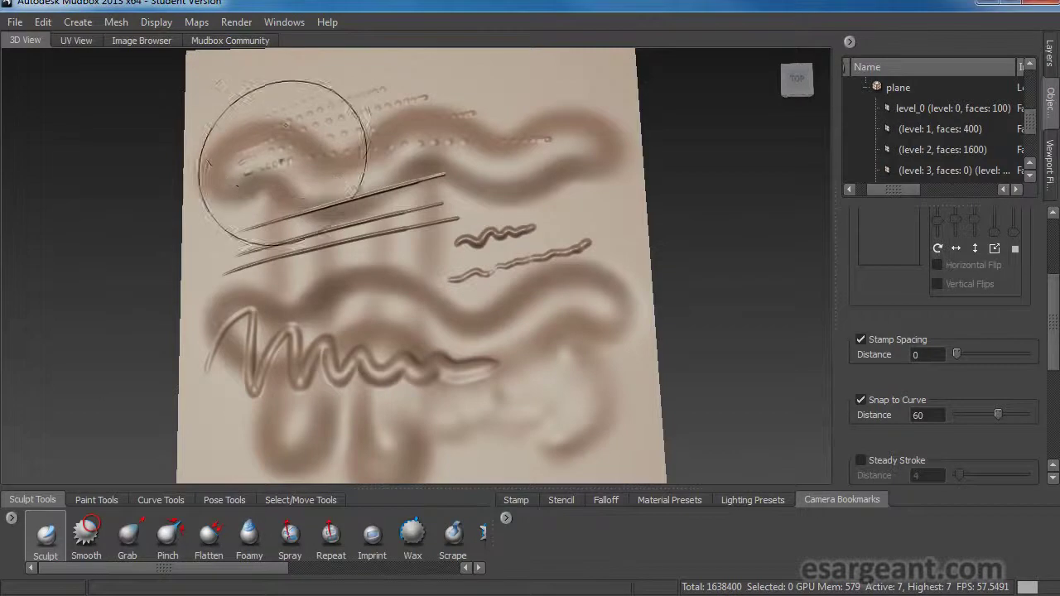
Lightly smooth the dotted strokes and the ends of the straight strokes, and make Smooth the active tool
key("shift")
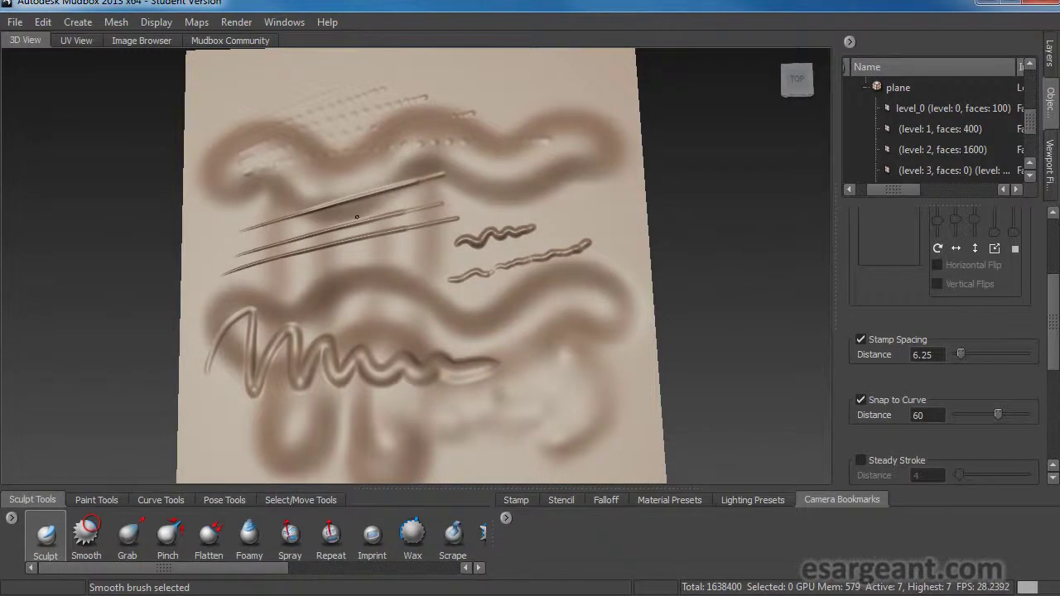
key("shift")
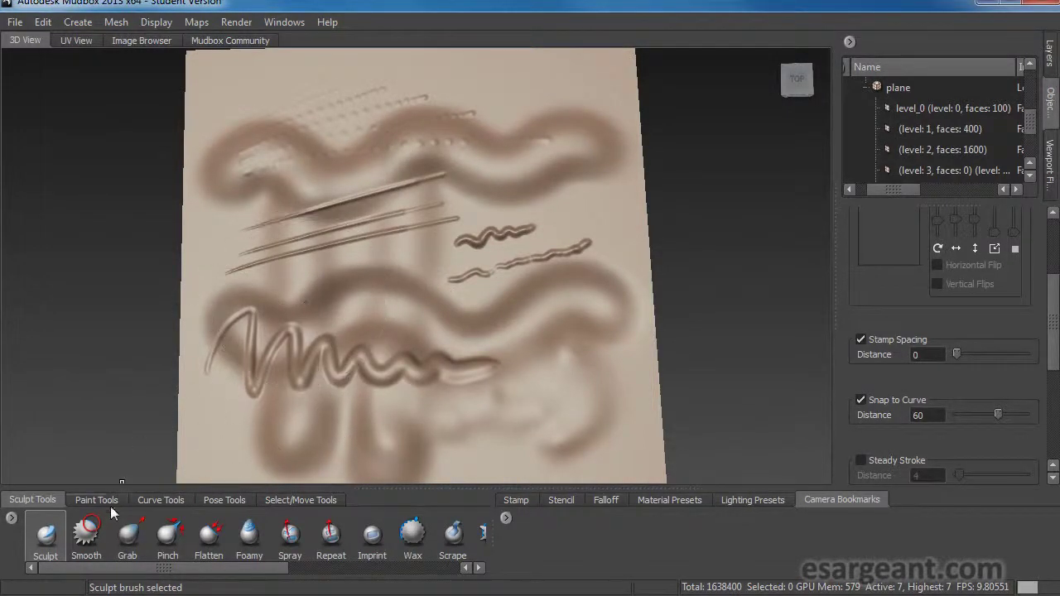
left_click(88, 534)
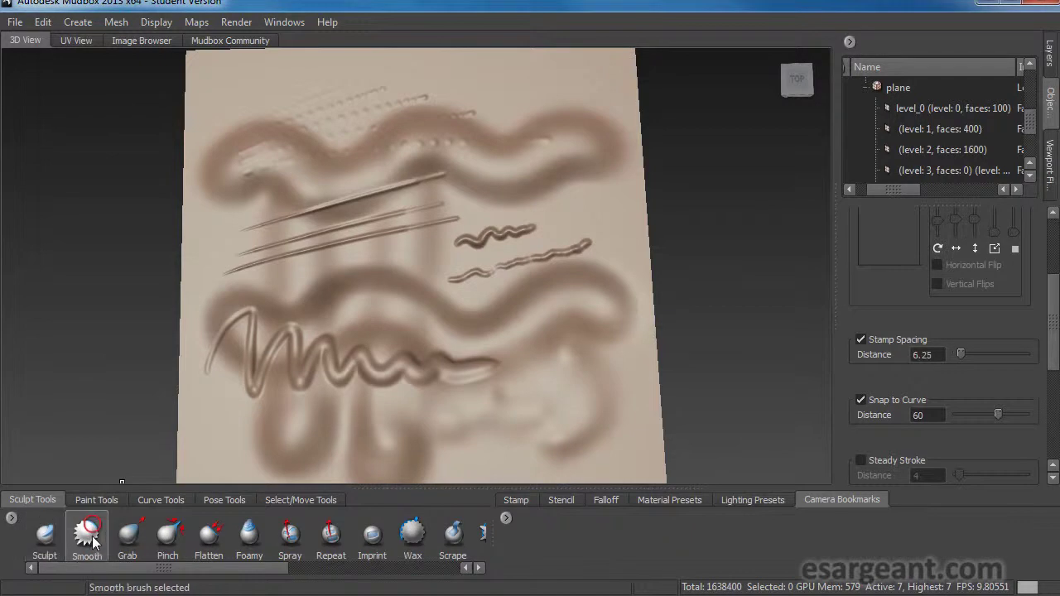
left_click(47, 542)
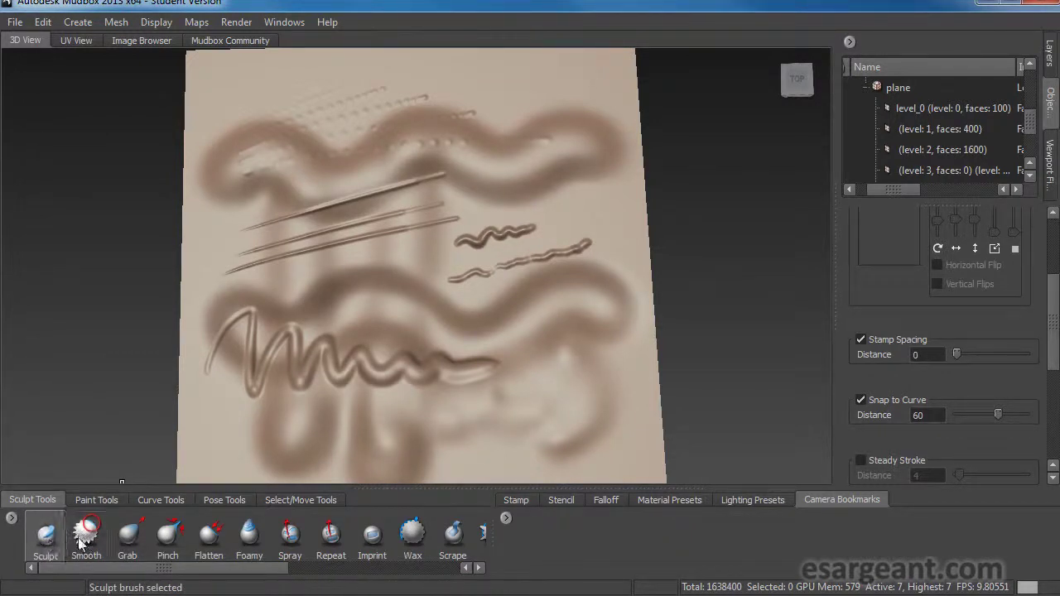
left_click(83, 538)
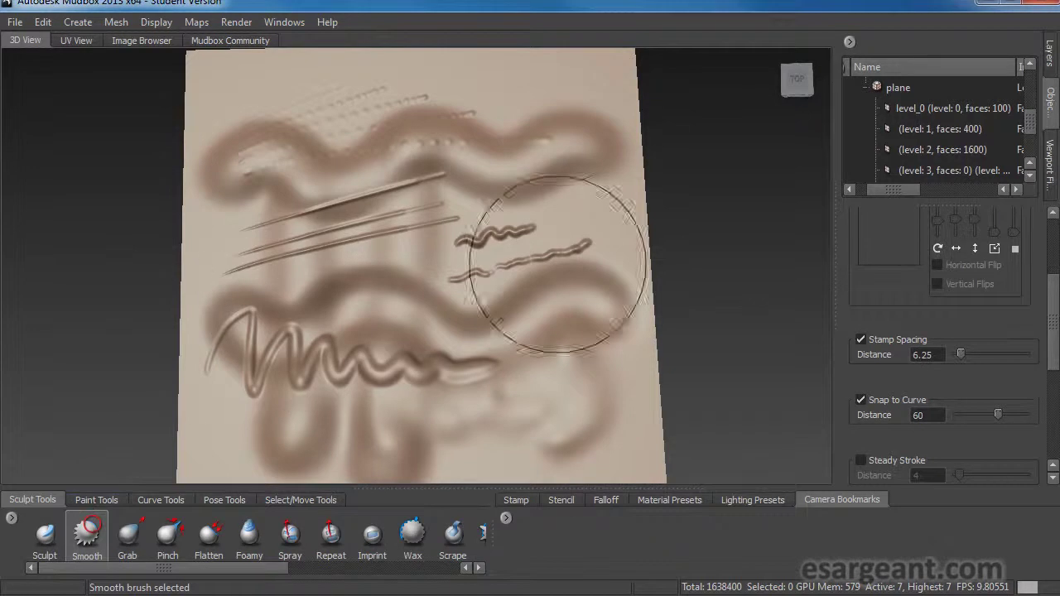
Set the Smooth strength to 74.10 and smooth the dotted strokes at the left end of the upper wavy form
left_click_drag(1053, 322, 1049, 254)
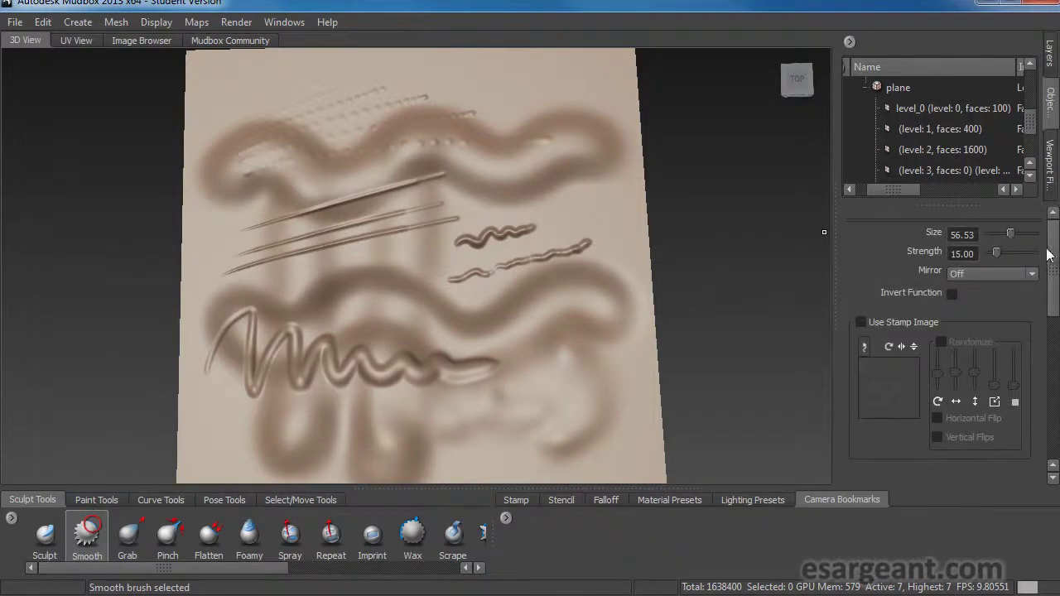
left_click_drag(977, 255, 963, 257)
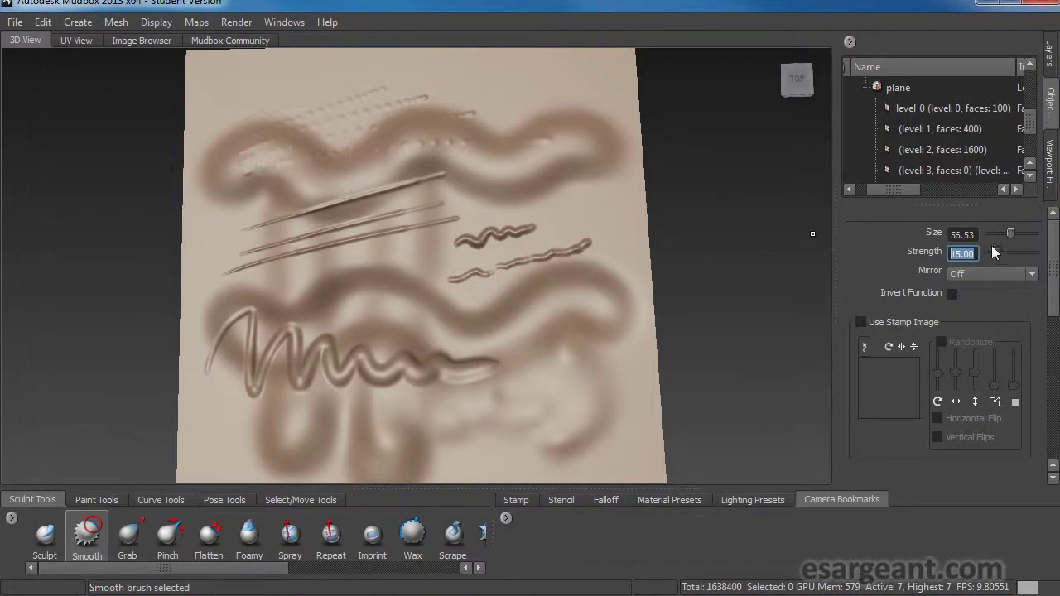
left_click_drag(998, 255, 1023, 253)
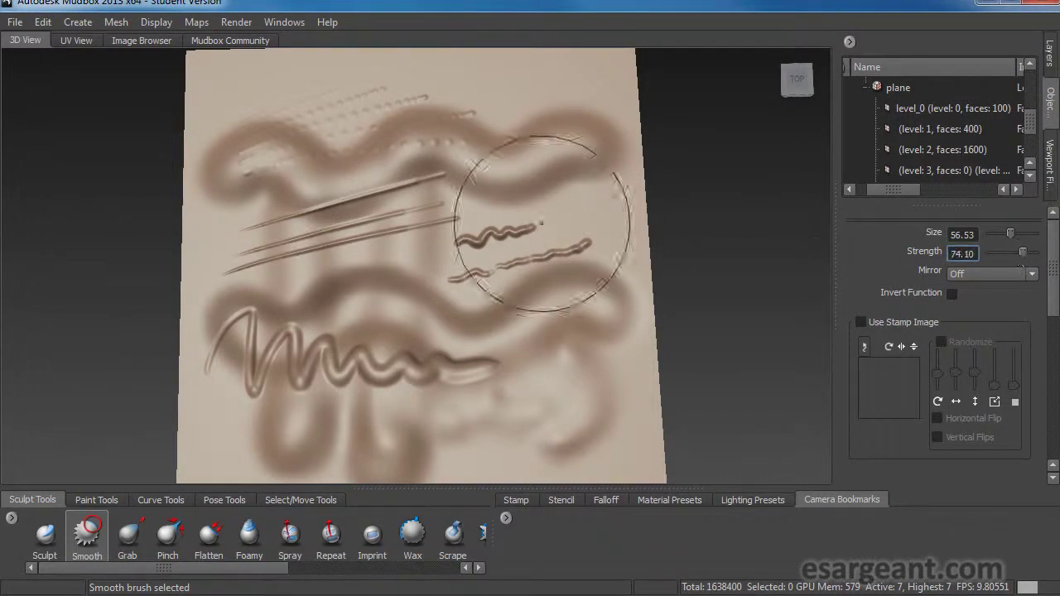
left_click_drag(313, 165, 267, 162)
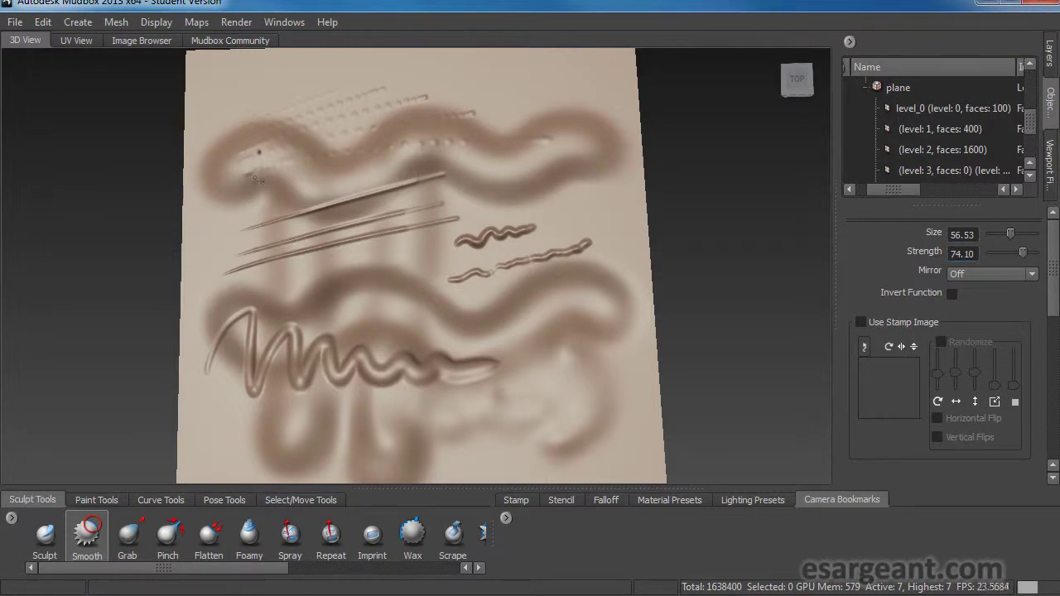
Set the Smooth strength to 100, reduce the brush size to 33.38, and smooth the dotted and short wavy strokes
left_click_drag(1024, 253, 1051, 258)
mouse_move(409, 174)
left_mouse_down()
mouse_move(379, 124)
mouse_move(422, 142)
left_mouse_up()
key("bracketleft")
key("bracketleft")
key("bracketleft")
key("bracketleft")
key("bracketleft")
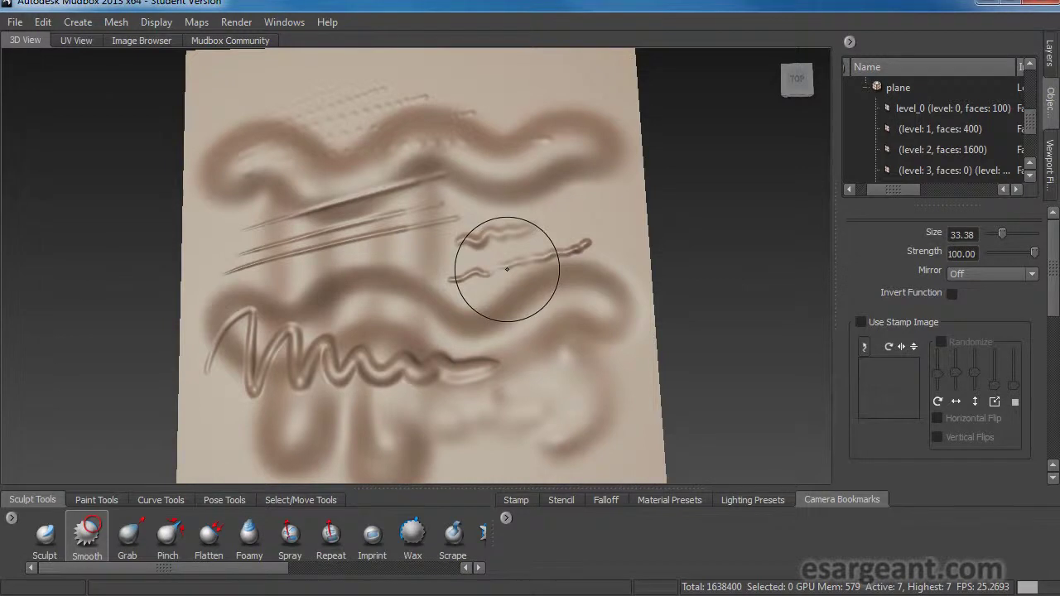
Step the plane down to level 3 and smooth across the left part of the lower wavy form
key("Page_Down")
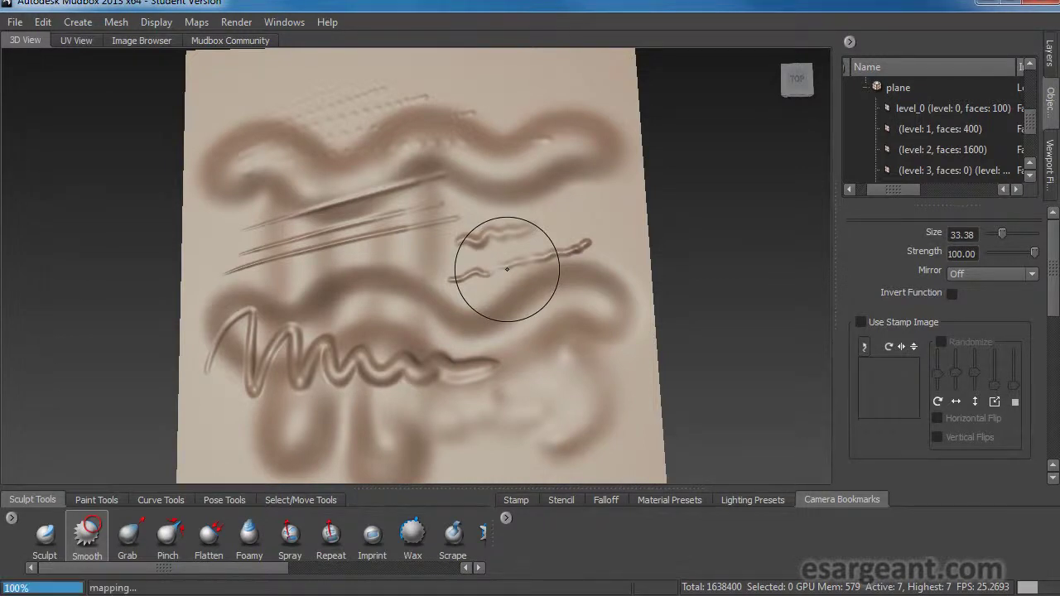
key("Page_Down")
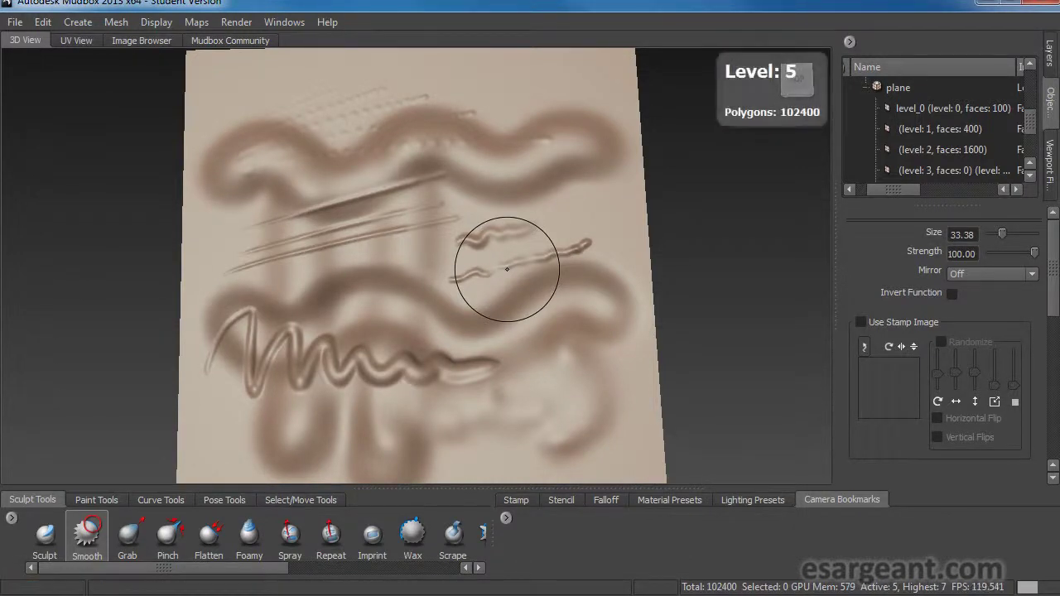
key("Page_Down")
key("Page_Down")
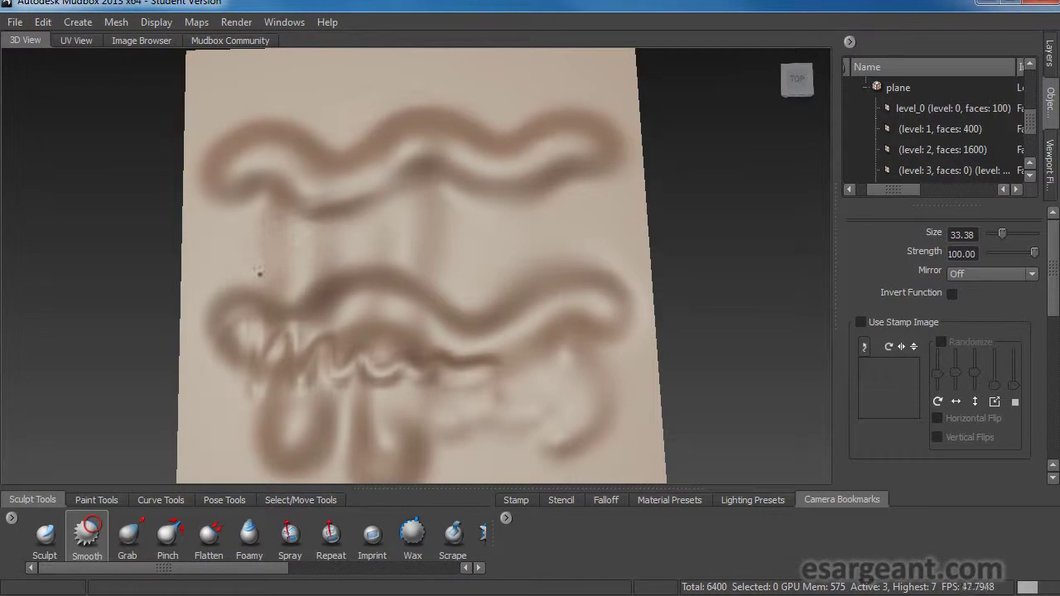
mouse_move(240, 319)
left_mouse_down()
mouse_move(301, 314)
mouse_move(331, 340)
mouse_move(407, 367)
mouse_move(486, 319)
left_mouse_up()
Step up to level 5 and smooth away the short wavy strokes and the long straight strokes
key("Page_Up")
key("Page_Up")
left_click_drag(466, 241, 536, 232)
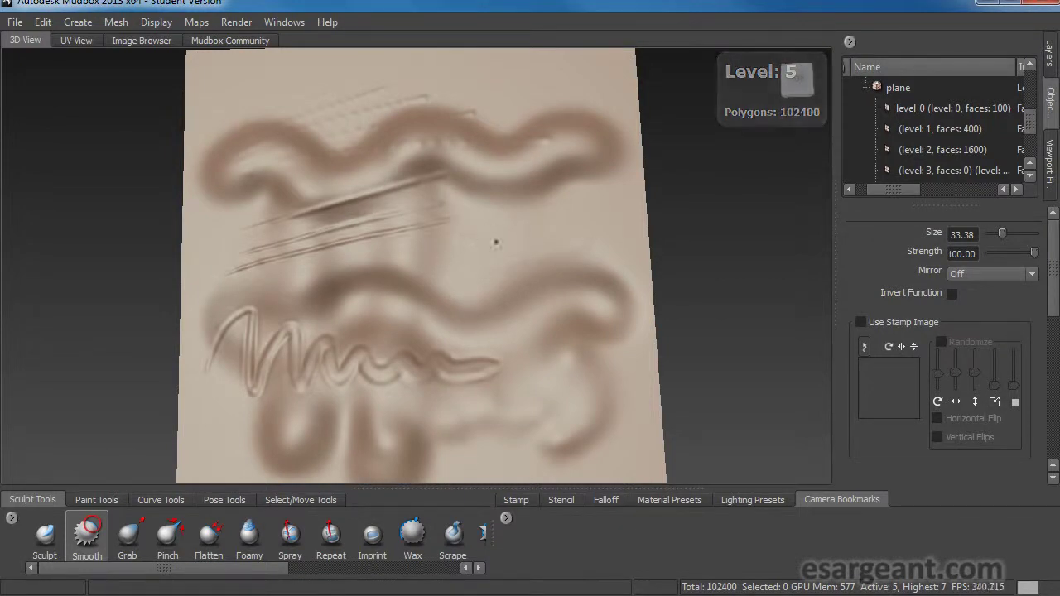
mouse_move(364, 235)
left_mouse_down()
mouse_move(453, 205)
mouse_move(395, 182)
mouse_move(300, 216)
left_mouse_up()
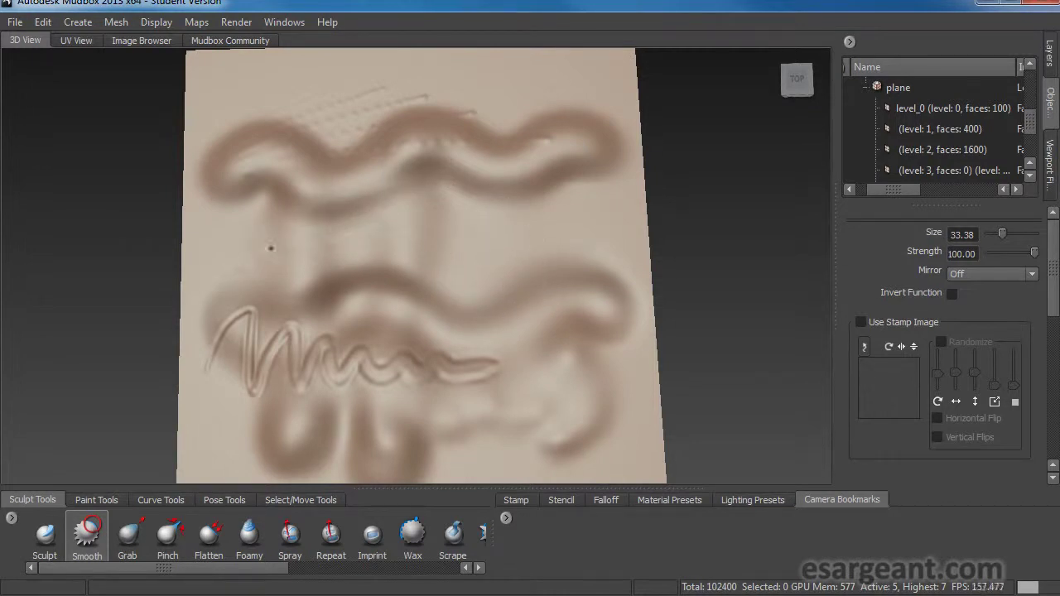
Step the plane up to level 7, down to level 2 and back to level 3, comparing the remaining detail
key("Page_Up")
key("Page_Up")
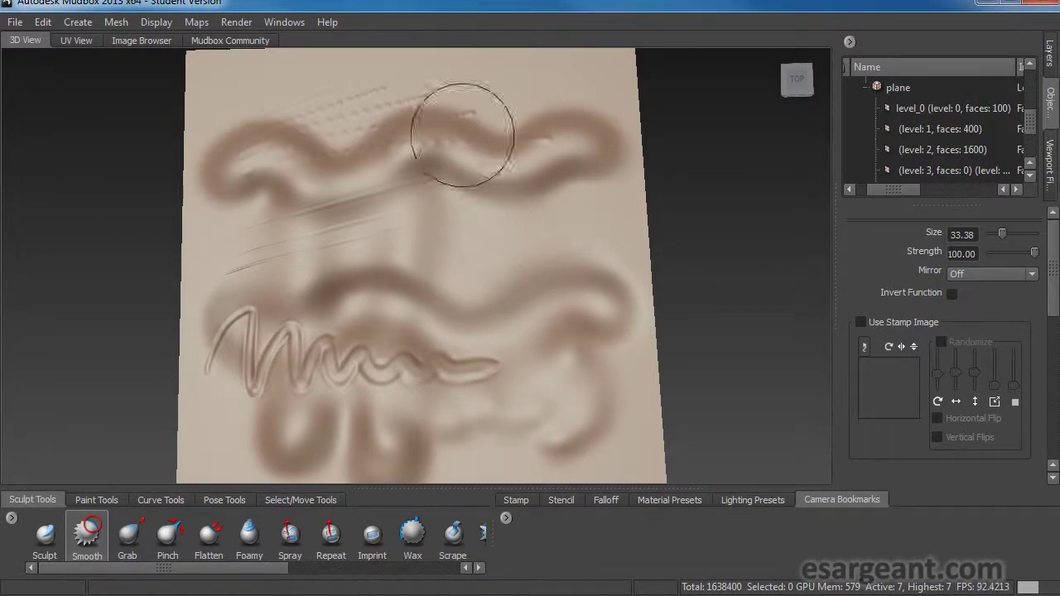
key("Page_Down")
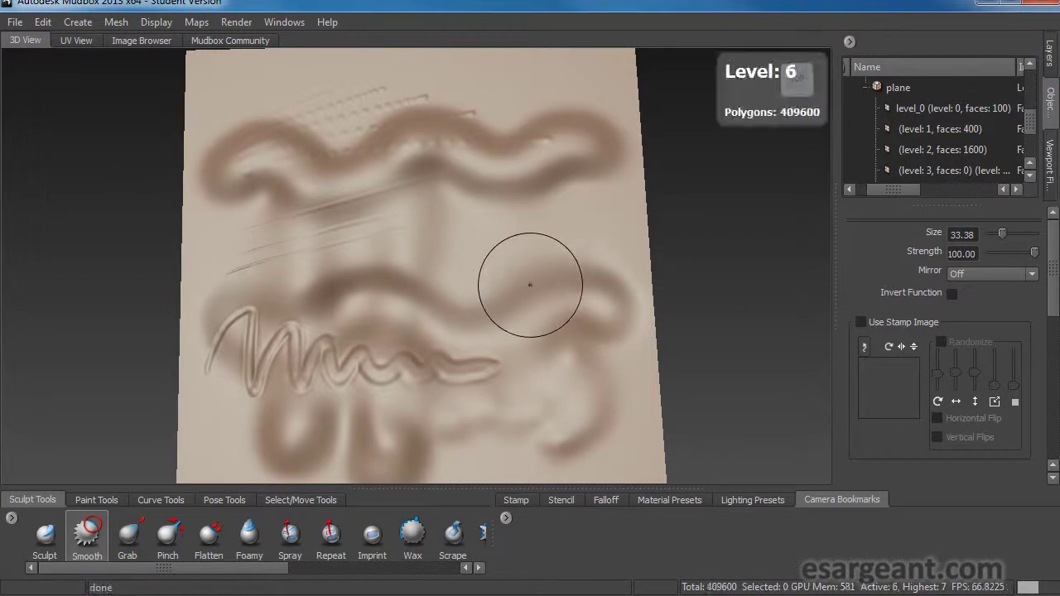
key("Page_Down")
key("Page_Down")
key("Page_Down")
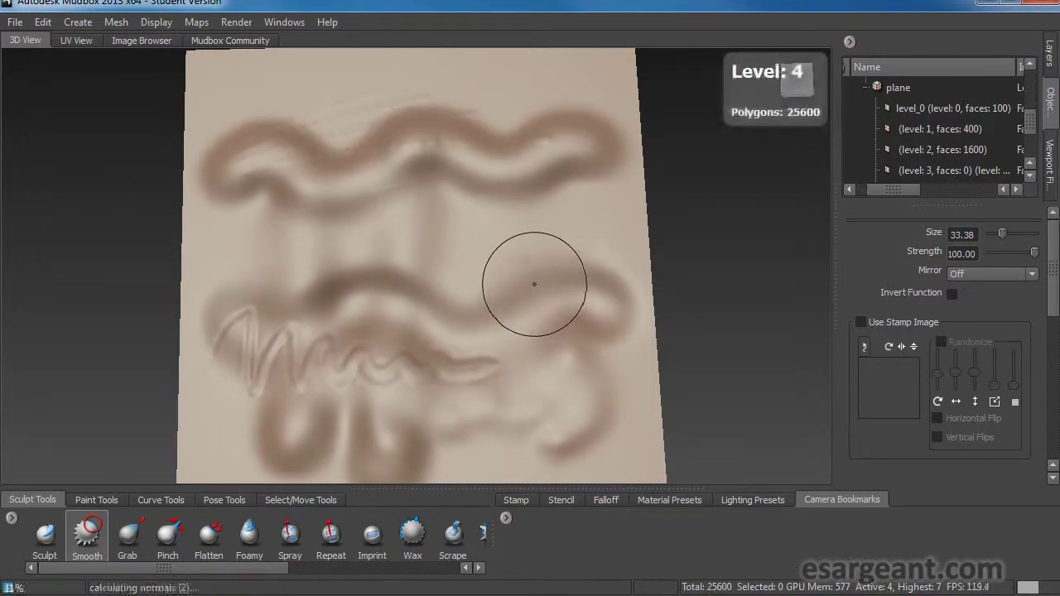
key("Page_Down")
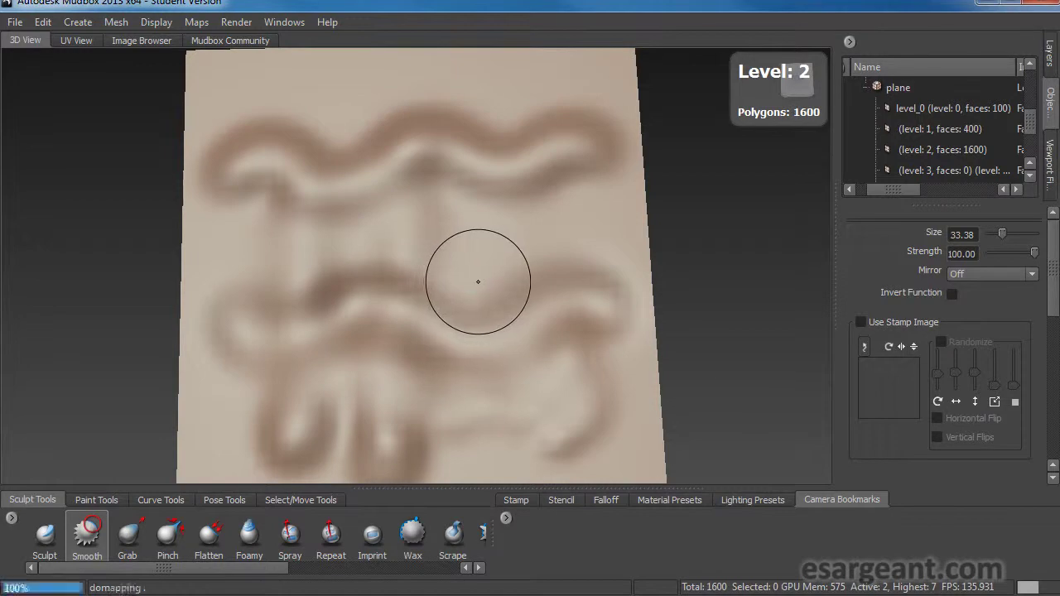
key("Page_Up")
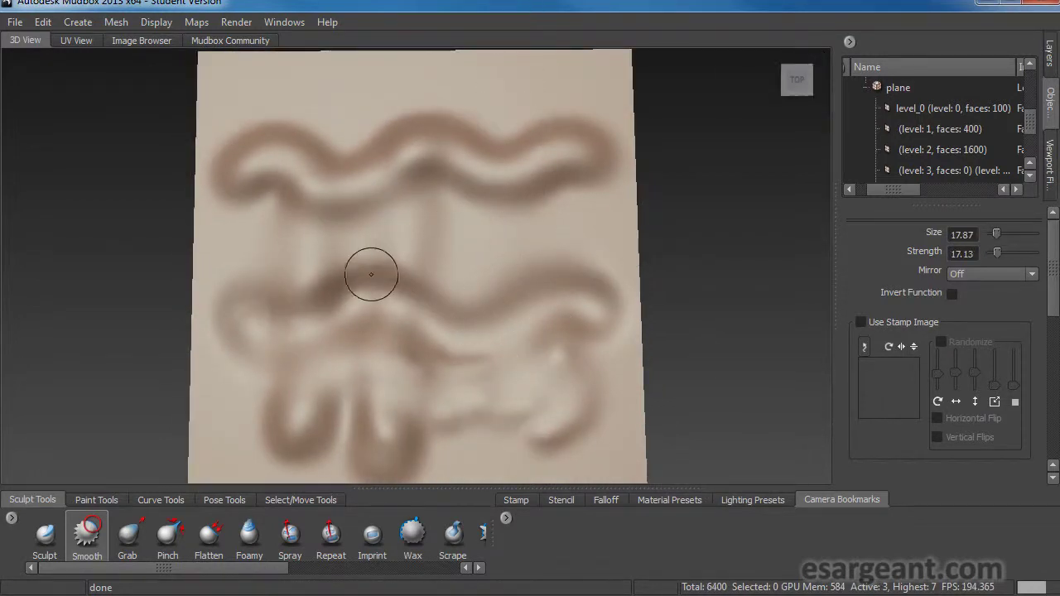
mouse_move(422, 278)
left_mouse_down("alt")
mouse_move(414, 289)
mouse_move(422, 285)
left_mouse_up("alt")
Start a new scene from the Plane starting point without saving the current one
left_click(15, 22)
left_click(35, 33)
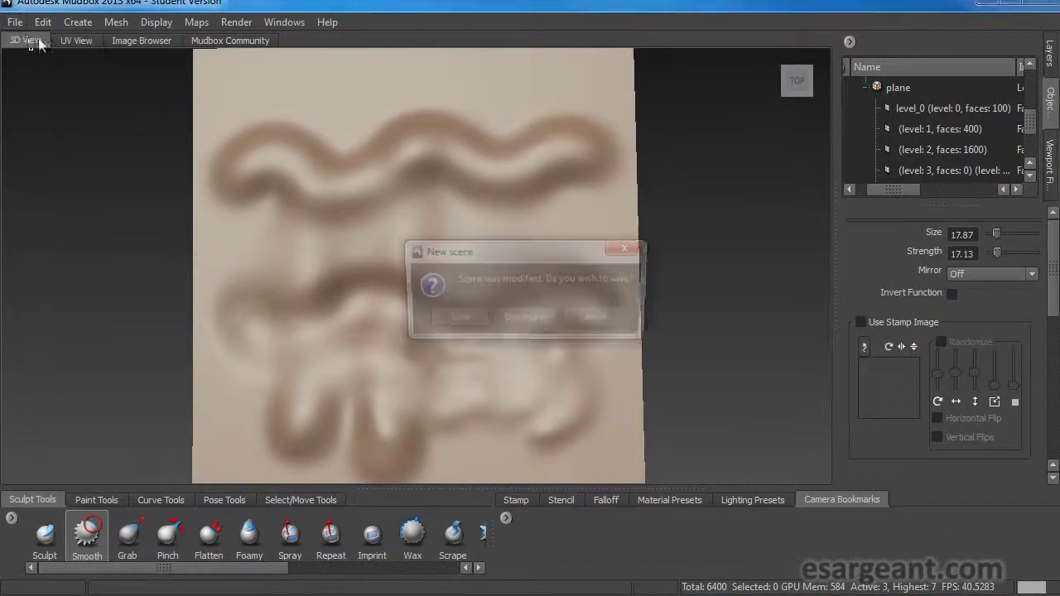
left_click(536, 318)
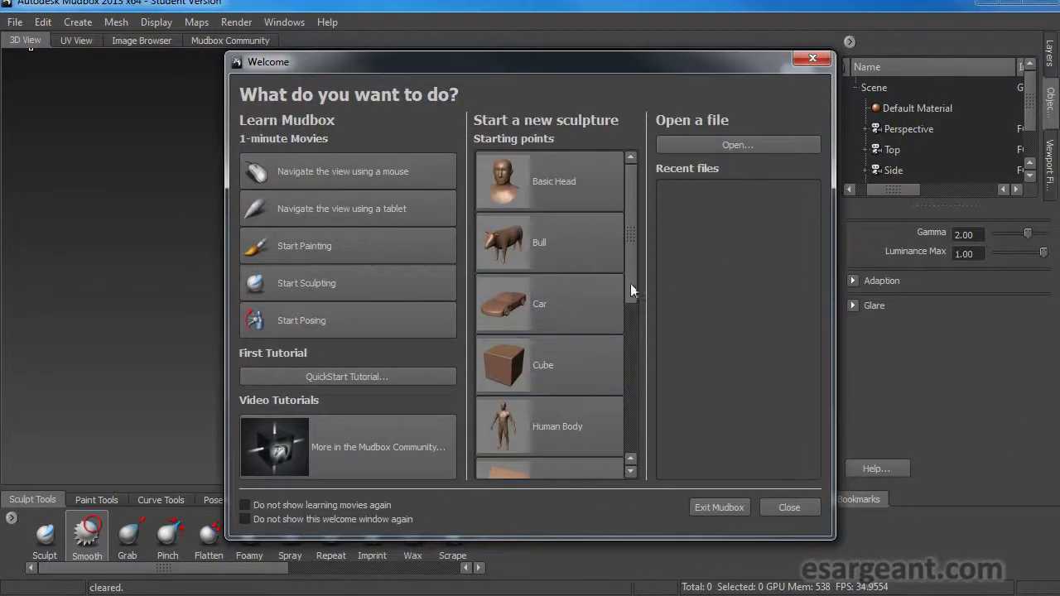
left_click_drag(630, 283, 627, 335)
left_click(617, 346)
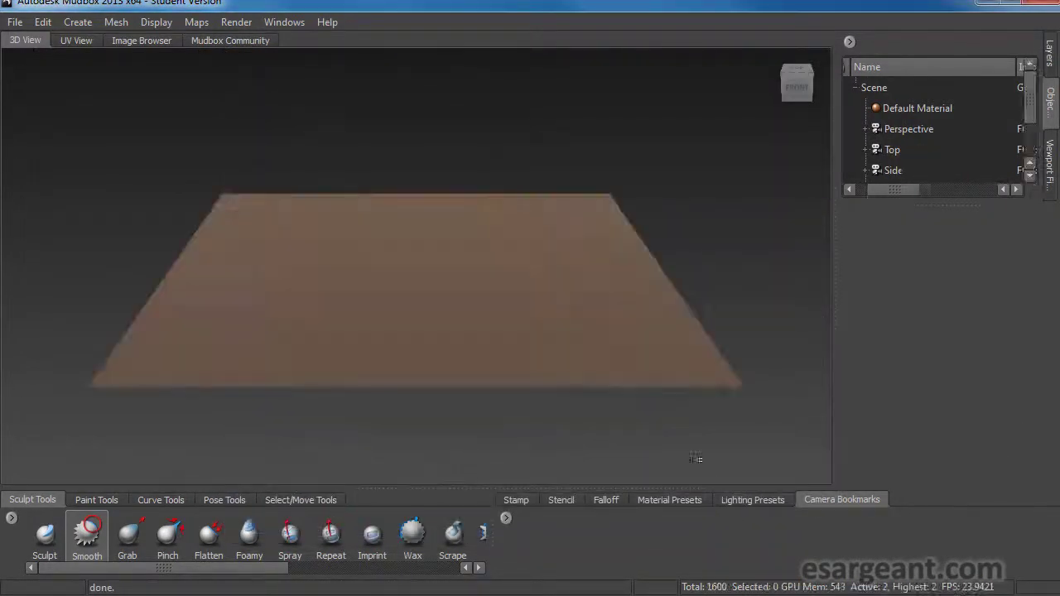
Subdivide the new plane four times, up to level 7
left_click_drag(521, 227, 524, 267, "alt")
key("shift+d")
key("shift+d")
key("shift+d")
key("shift+d")
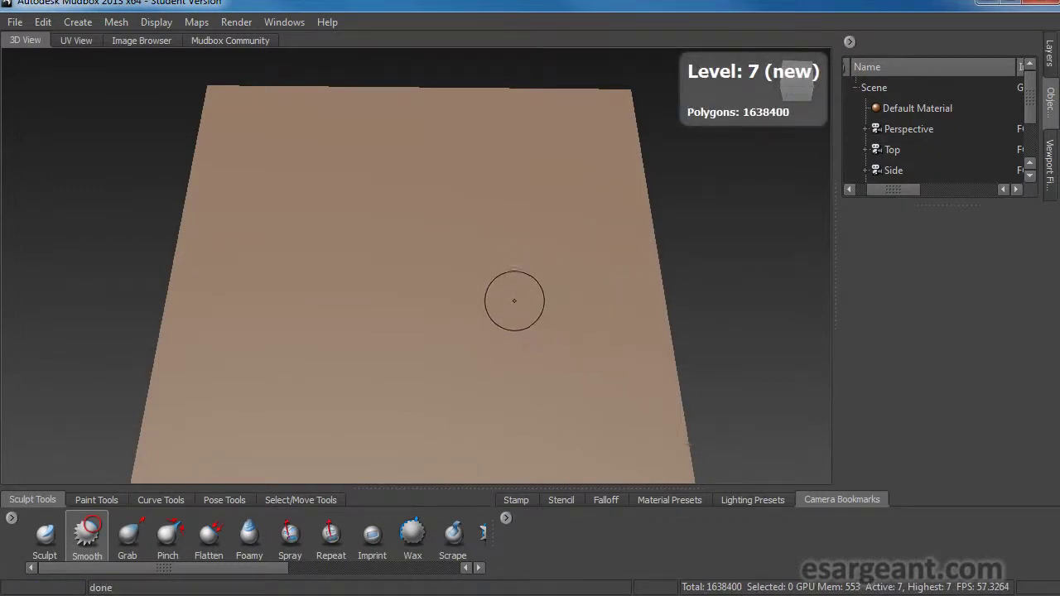
left_click_drag(419, 317, 436, 333, "alt")
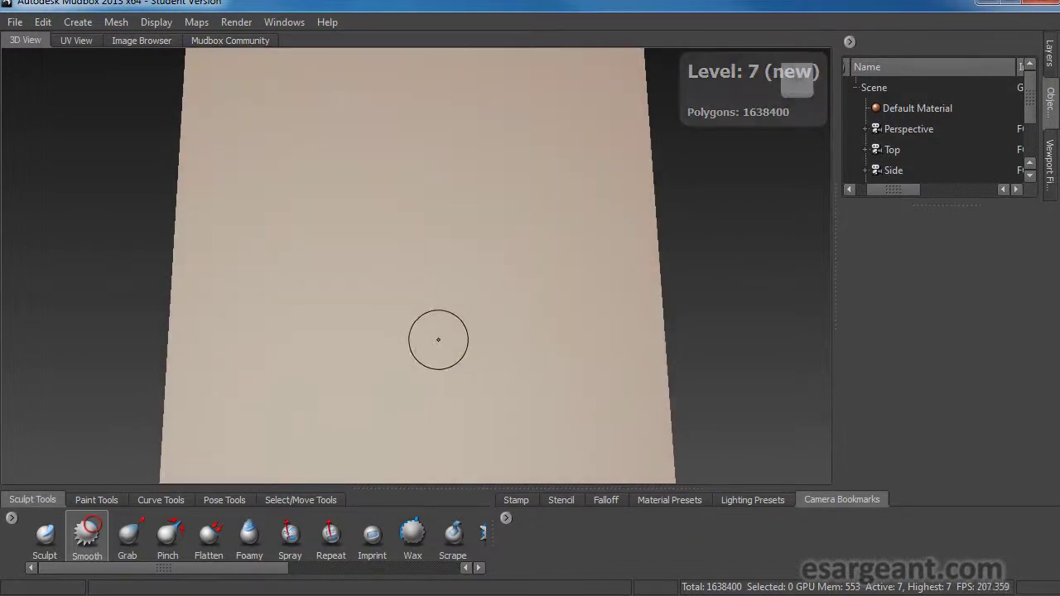
Step the new plane down from level 7 to level 0
key("Page_Down")
key("Page_Down")
key("Page_Down")
key("Page_Down")
key("Page_Down")
key("Page_Down")
key("Page_Down")
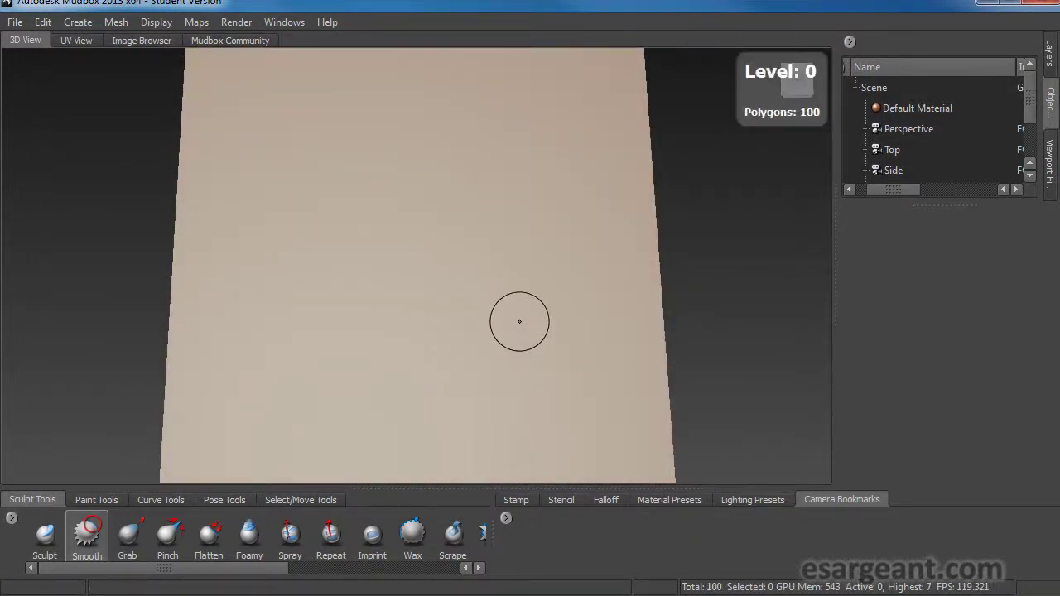
Display the wireframe on the plane and frame the whole grid from nearly above
left_click_drag(511, 307, 509, 314, "alt")
key("w")
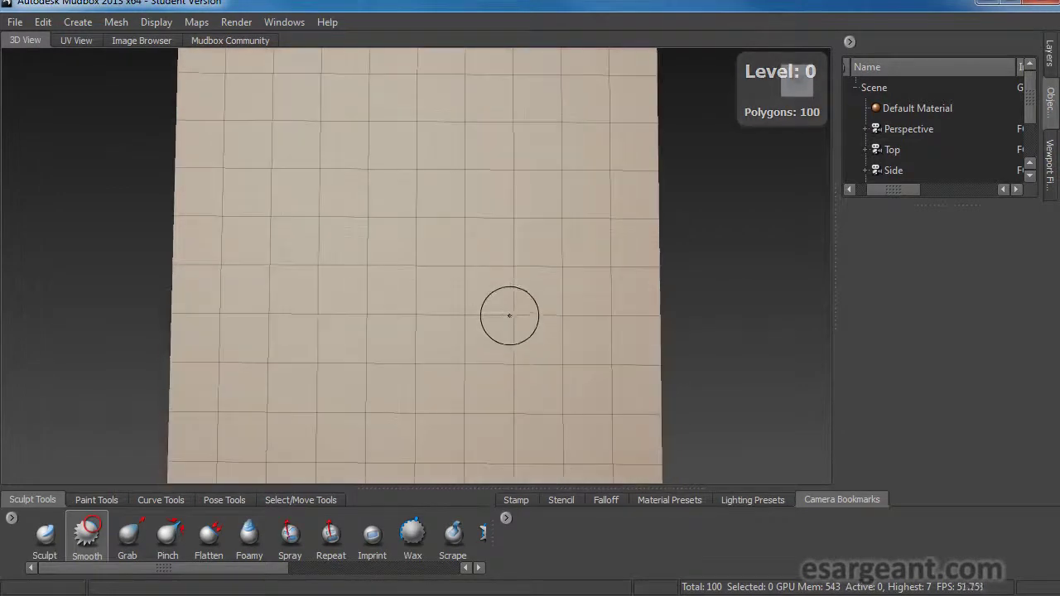
right_click_drag(523, 303, 461, 293, "alt")
mouse_move(436, 351)
left_mouse_down("alt")
mouse_move(443, 253)
mouse_move(428, 340)
left_mouse_up("alt")
right_click_drag(466, 319, 422, 319, "alt")
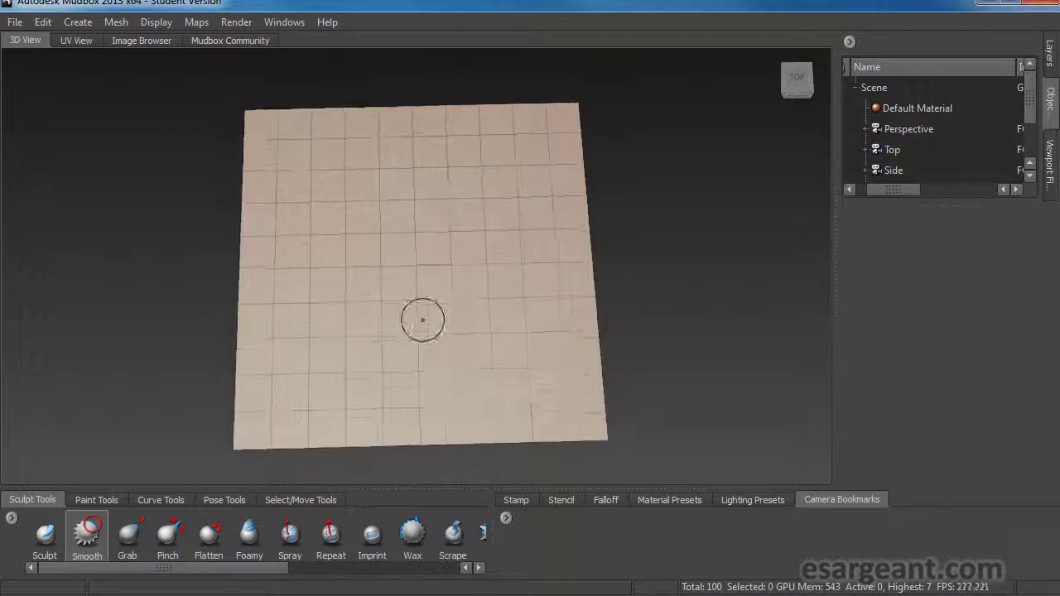
left_click_drag(423, 320, 406, 324, "alt")
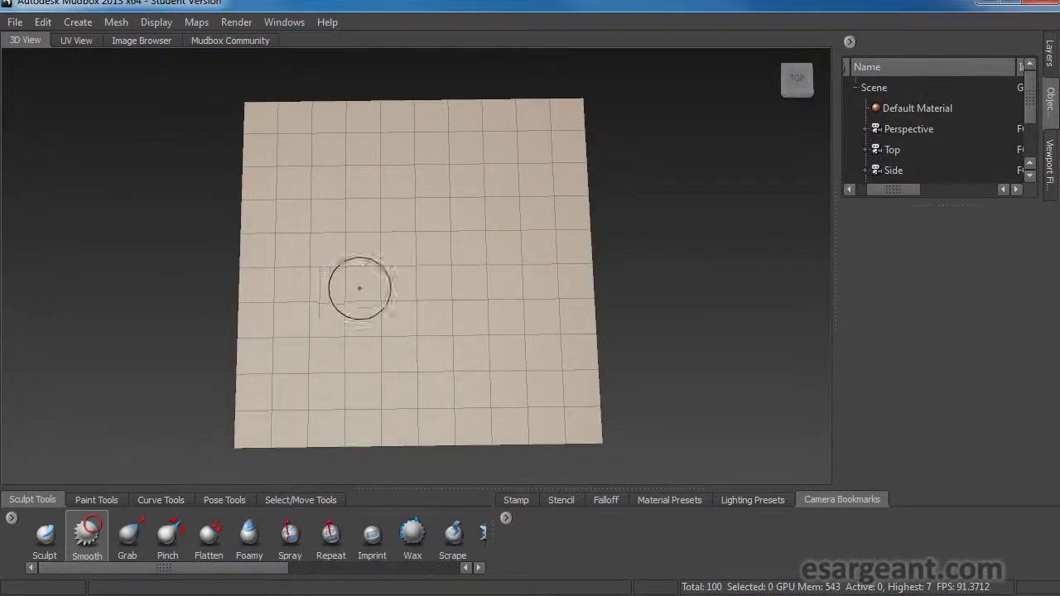
mouse_move(274, 360)
left_mouse_down("alt")
mouse_move(268, 414)
mouse_move(268, 374)
mouse_move(262, 401)
mouse_move(256, 367)
mouse_move(269, 381)
left_mouse_up("alt")
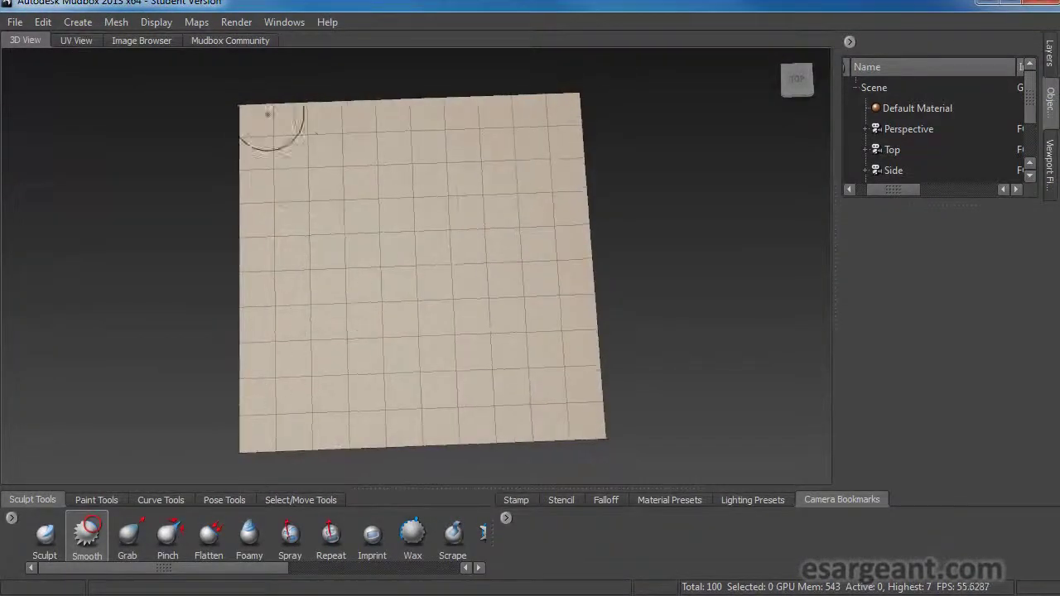
mouse_move(350, 362)
left_mouse_down("alt")
mouse_move(320, 323)
mouse_move(392, 393)
mouse_move(382, 419)
mouse_move(352, 356)
mouse_move(367, 378)
mouse_move(356, 364)
mouse_move(395, 336)
mouse_move(402, 347)
left_mouse_up("alt")
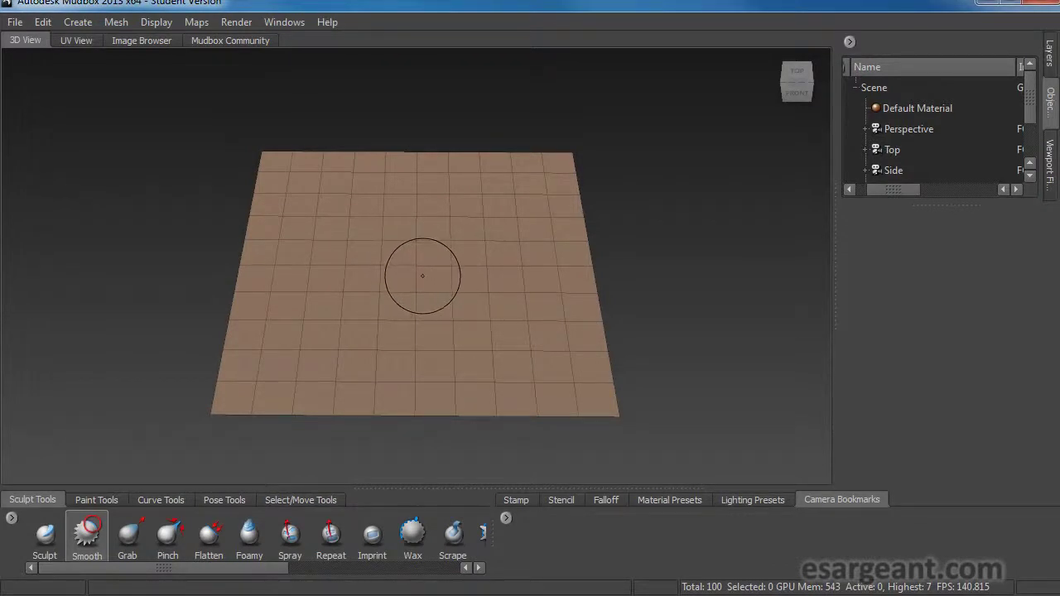
left_click_drag(409, 290, 355, 300, "alt")
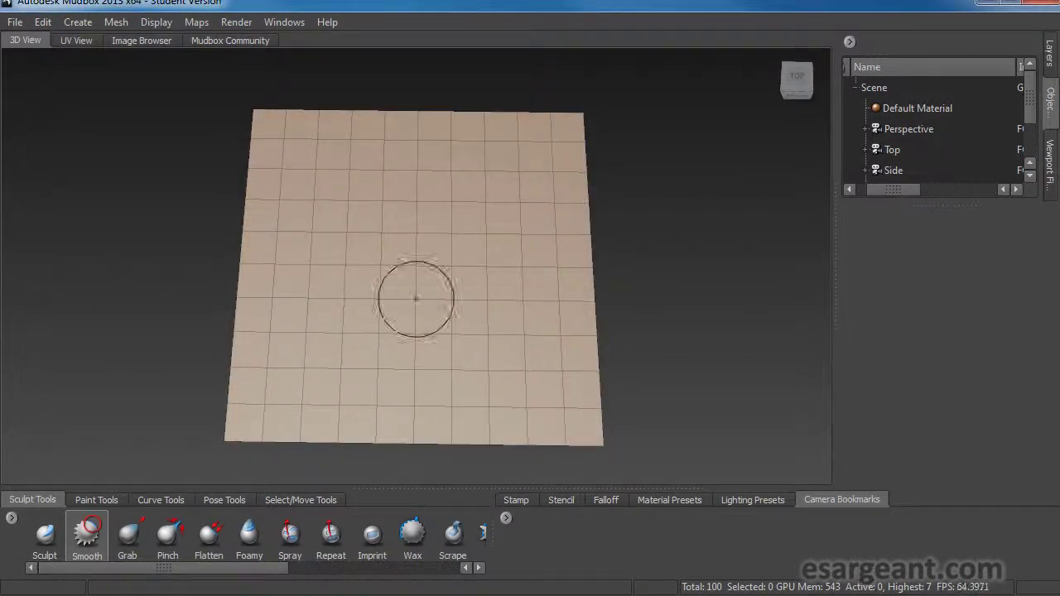
left_click_drag(469, 320, 467, 306, "alt")
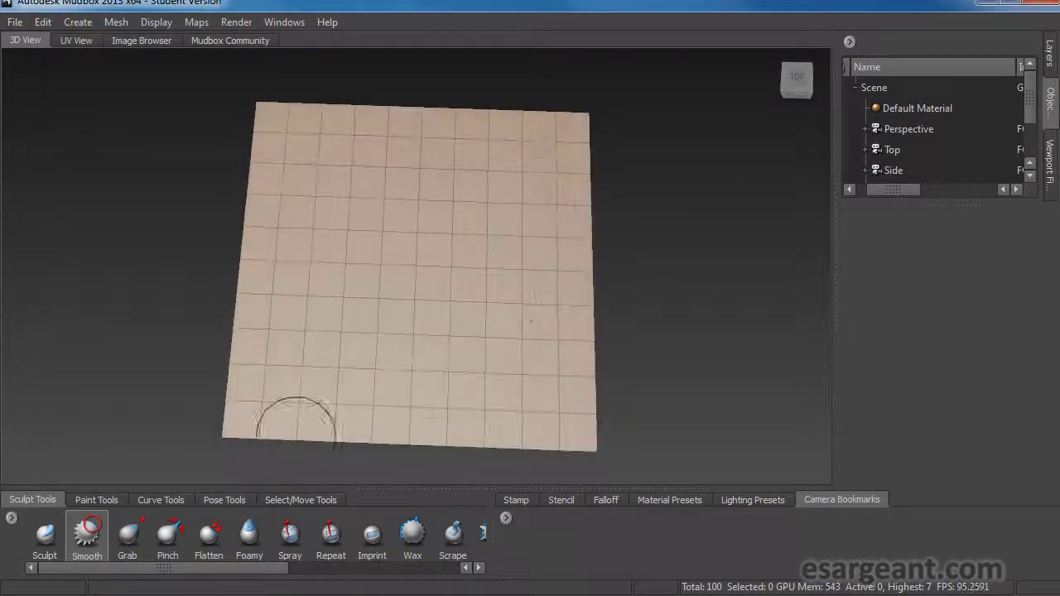
Choose the Sculpt tool, enlarge its brush to size 56.08 and try a light stroke at the plane's centre
left_click(61, 532)
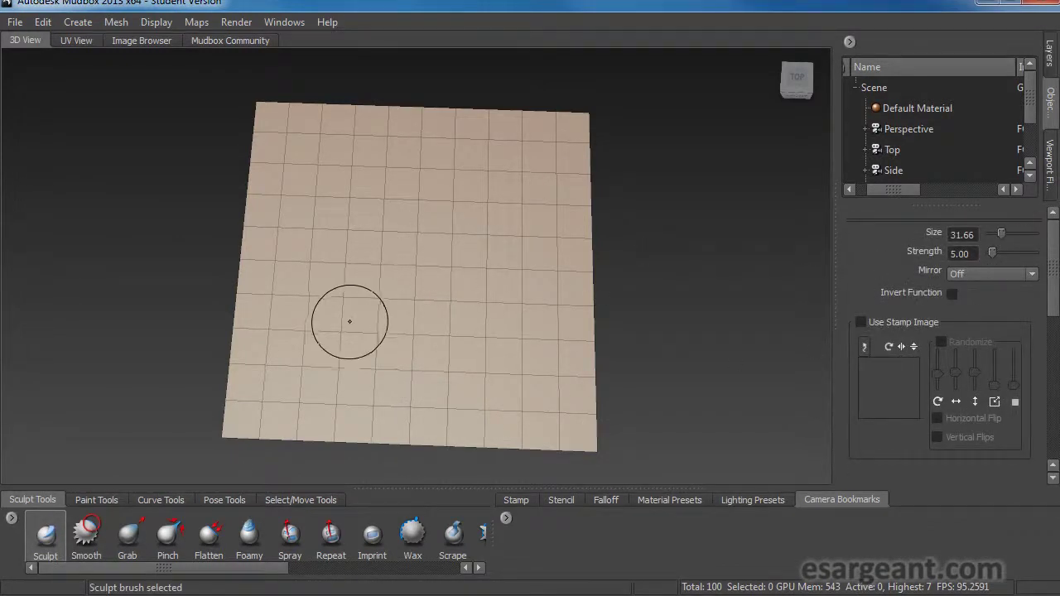
left_click_drag(349, 322, 354, 321, "alt")
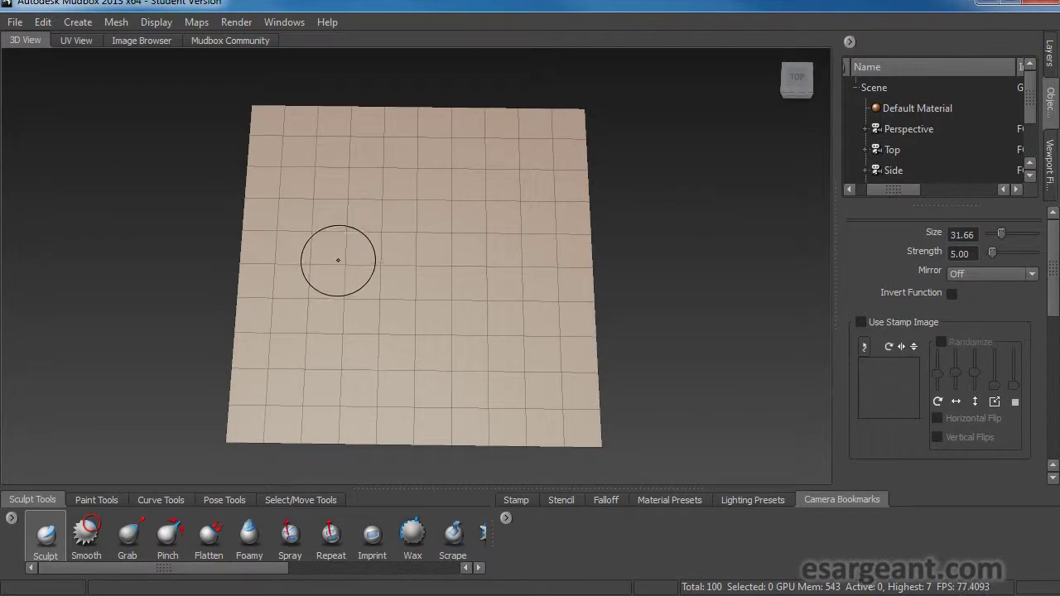
mouse_move(332, 268)
left_mouse_down("alt")
mouse_move(339, 290)
mouse_move(324, 272)
left_mouse_up("alt")
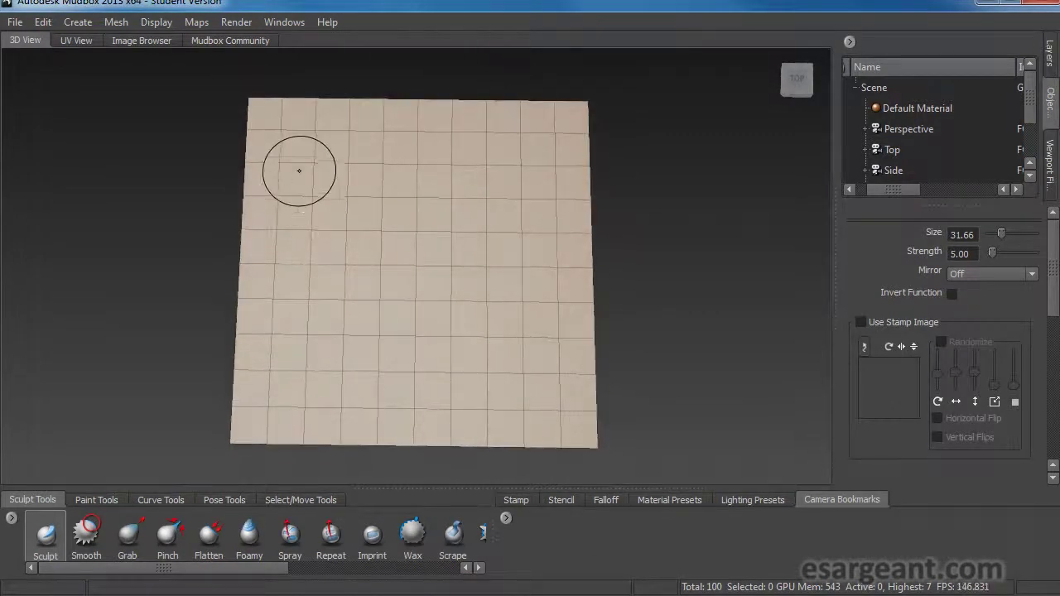
left_click_drag(281, 165, 298, 173)
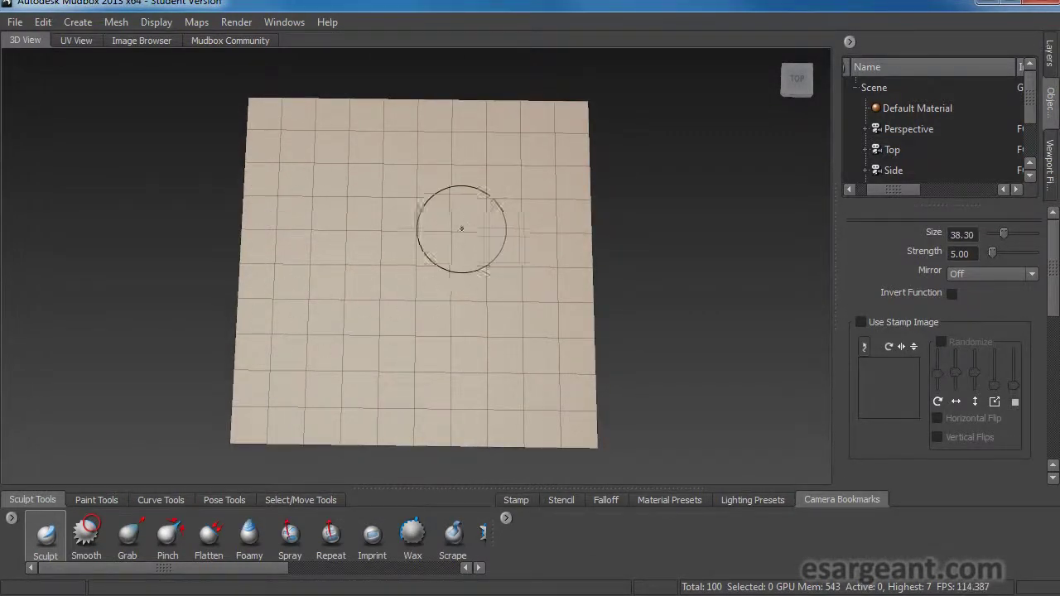
mouse_move(423, 282)
left_mouse_down("alt")
mouse_move(405, 240)
mouse_move(412, 298)
mouse_move(464, 277)
mouse_move(418, 296)
left_mouse_up("alt")
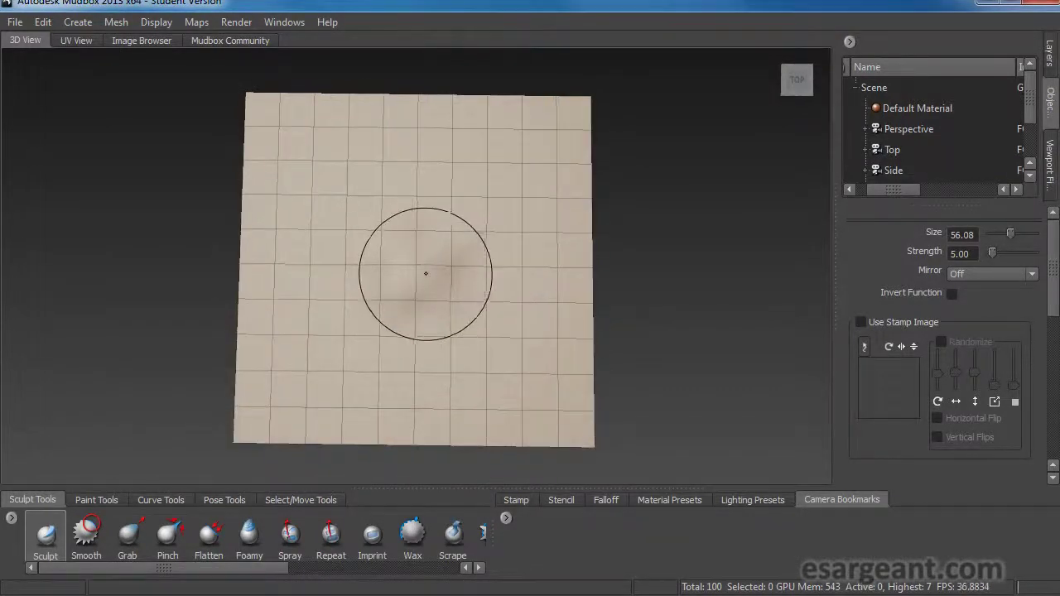
Set the Sculpt brush size to 69.32 and its strength to 58.82
key("space")
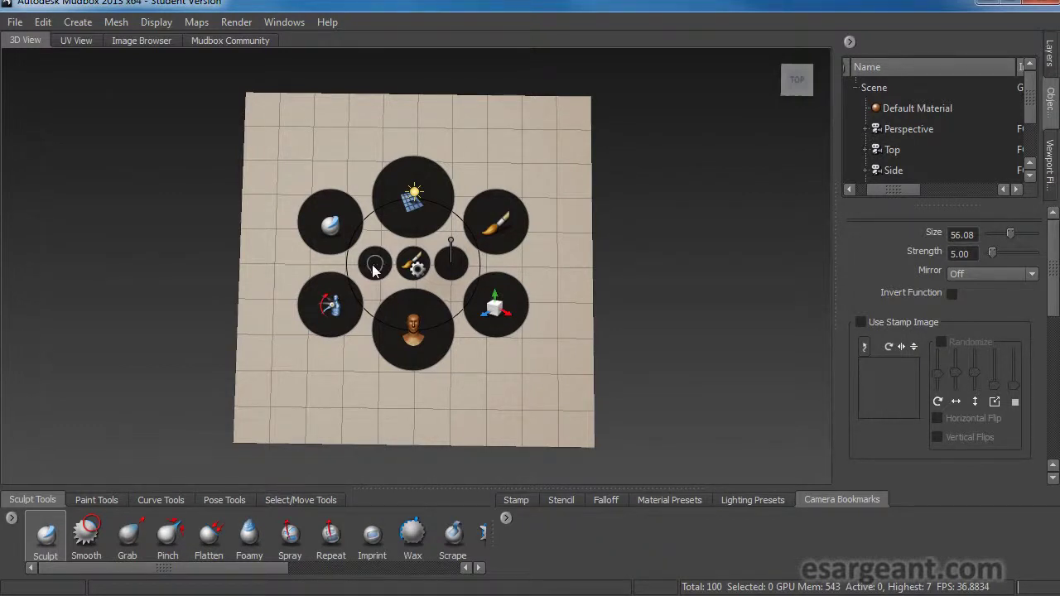
mouse_move(375, 263)
left_mouse_down()
mouse_move(373, 215)
mouse_move(373, 276)
mouse_move(373, 260)
left_mouse_up()
key("space")
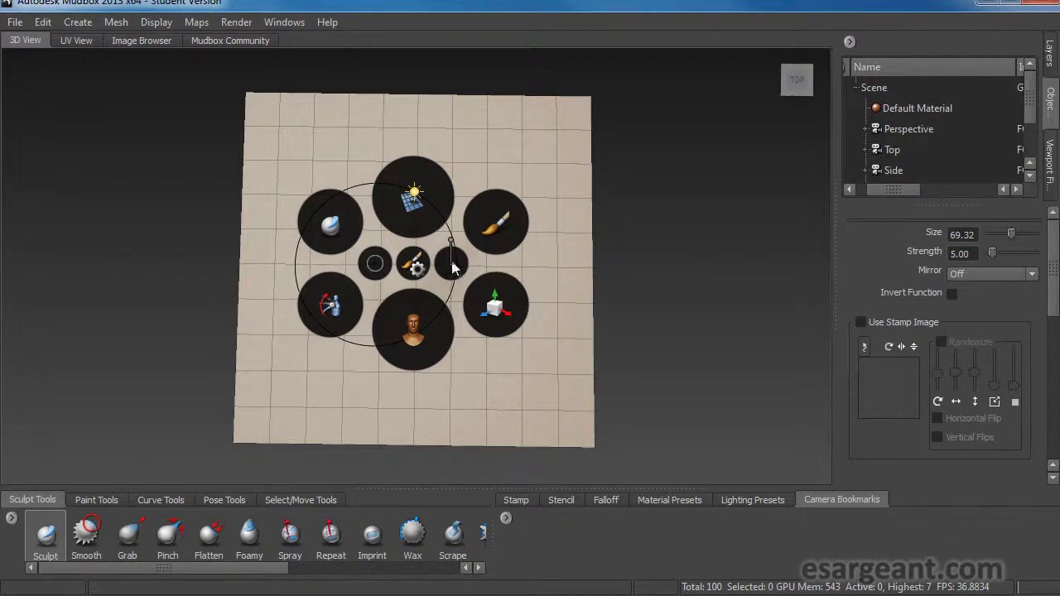
mouse_move(451, 262)
left_mouse_down()
mouse_move(451, 179)
mouse_move(452, 217)
mouse_move(453, 200)
left_mouse_up()
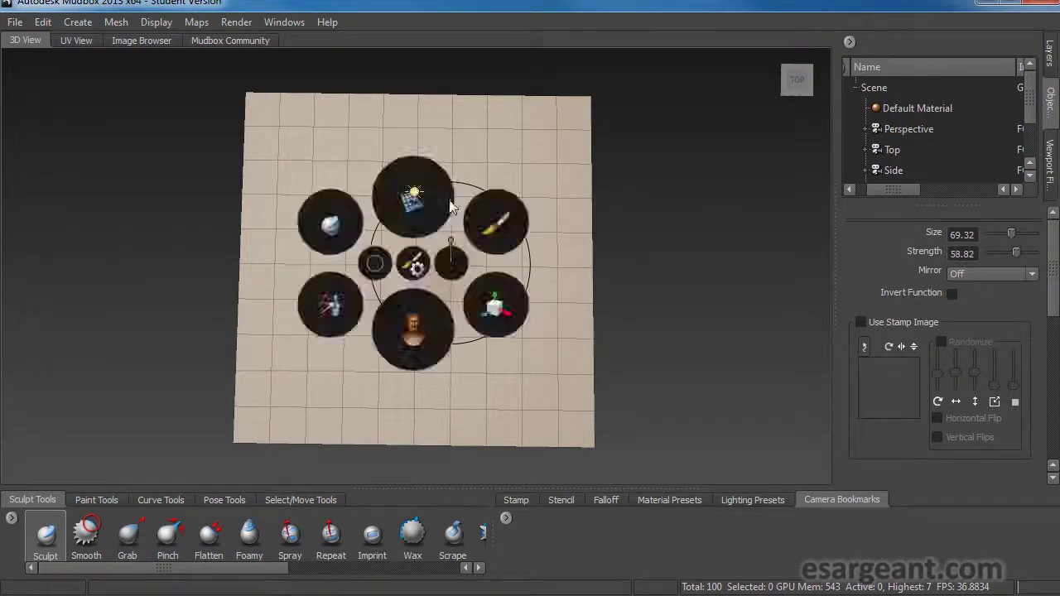
Sculpt broad hills and peaks across the whole plane at level 0
mouse_move(388, 294)
left_mouse_down()
mouse_move(402, 272)
mouse_move(406, 157)
mouse_move(406, 319)
mouse_move(411, 225)
mouse_move(381, 299)
mouse_move(409, 274)
left_mouse_up()
key("space")
mouse_move(392, 231)
left_mouse_down("alt")
mouse_move(407, 288)
mouse_move(356, 316)
mouse_move(338, 389)
mouse_move(357, 405)
mouse_move(440, 371)
mouse_move(526, 365)
mouse_move(499, 207)
mouse_move(471, 175)
mouse_move(427, 155)
mouse_move(372, 230)
mouse_move(340, 216)
mouse_move(270, 234)
mouse_move(291, 317)
mouse_move(321, 351)
mouse_move(323, 142)
mouse_move(359, 214)
left_mouse_up("alt")
mouse_move(359, 213)
left_mouse_down("alt")
mouse_move(432, 307)
mouse_move(414, 372)
left_mouse_up("alt")
mouse_move(447, 331)
left_mouse_down("alt")
mouse_move(434, 267)
mouse_move(416, 277)
mouse_move(411, 317)
mouse_move(382, 281)
mouse_move(355, 335)
left_mouse_up("alt")
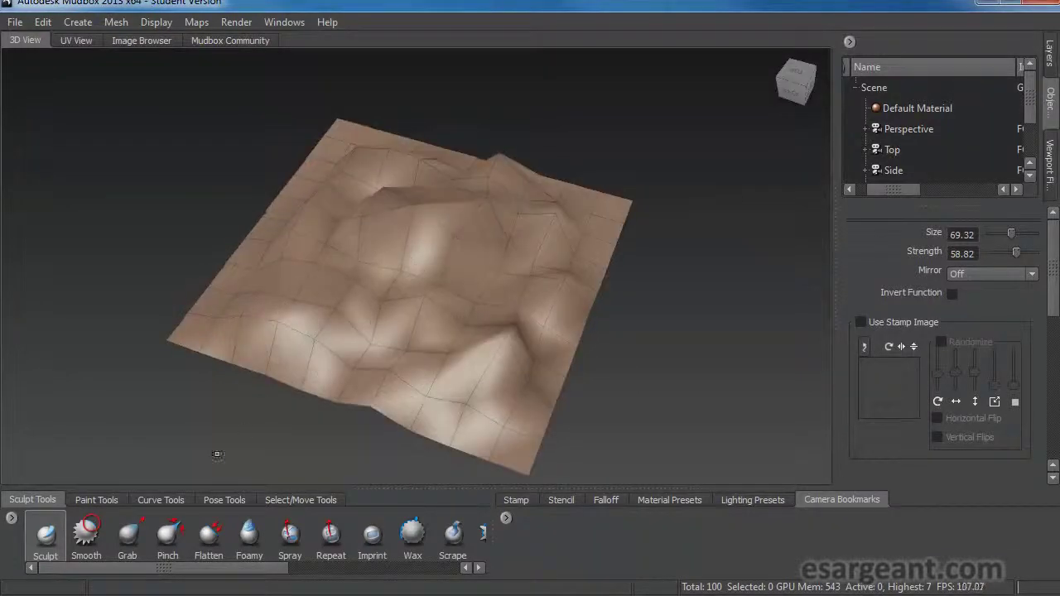
Set the Smooth brush to size 55.21 and strength 8.70, and return to the Sculpt tool
left_click(91, 536)
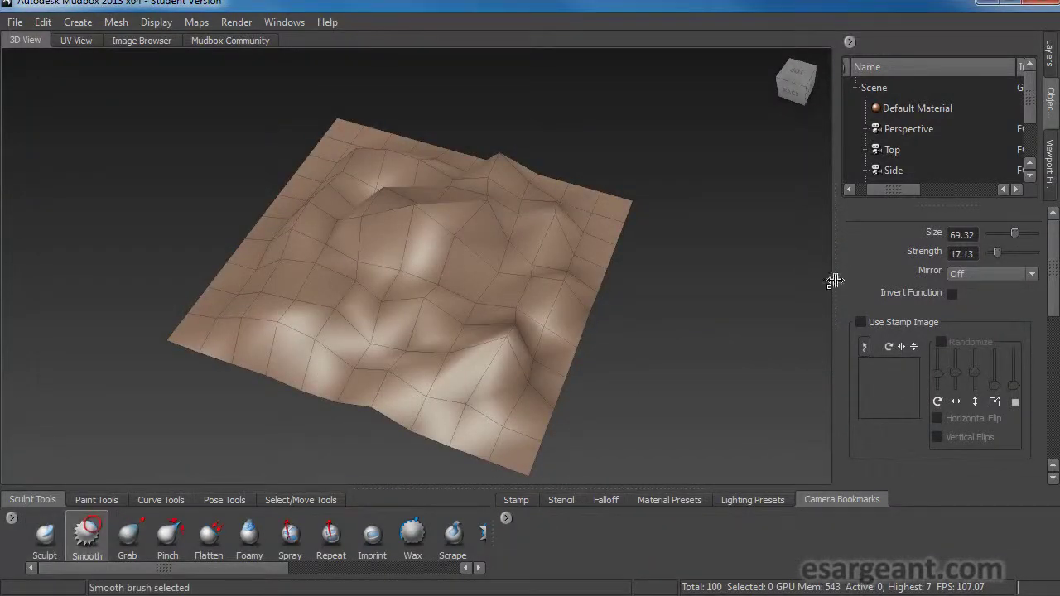
key("space")
left_click_drag(441, 246, 442, 255)
left_click_drag(365, 250, 367, 261)
left_click(43, 553)
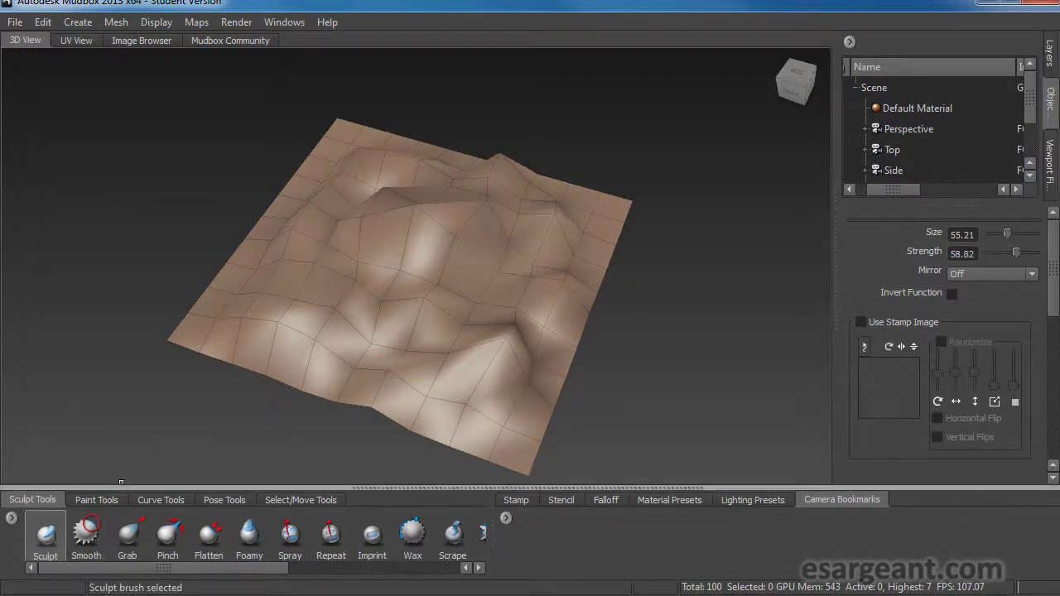
Smooth the sculpted hills at level 0 and step the plane up to level 1
mouse_move(469, 249)
left_mouse_down("alt")
mouse_move(455, 298)
mouse_move(386, 303)
mouse_move(377, 231)
mouse_move(361, 333)
mouse_move(421, 284)
mouse_move(397, 333)
mouse_move(402, 221)
mouse_move(397, 257)
mouse_move(352, 266)
mouse_move(352, 364)
mouse_move(347, 327)
mouse_move(397, 364)
mouse_move(464, 323)
mouse_move(563, 364)
mouse_move(631, 329)
mouse_move(553, 310)
left_mouse_up("alt")
key("shift")
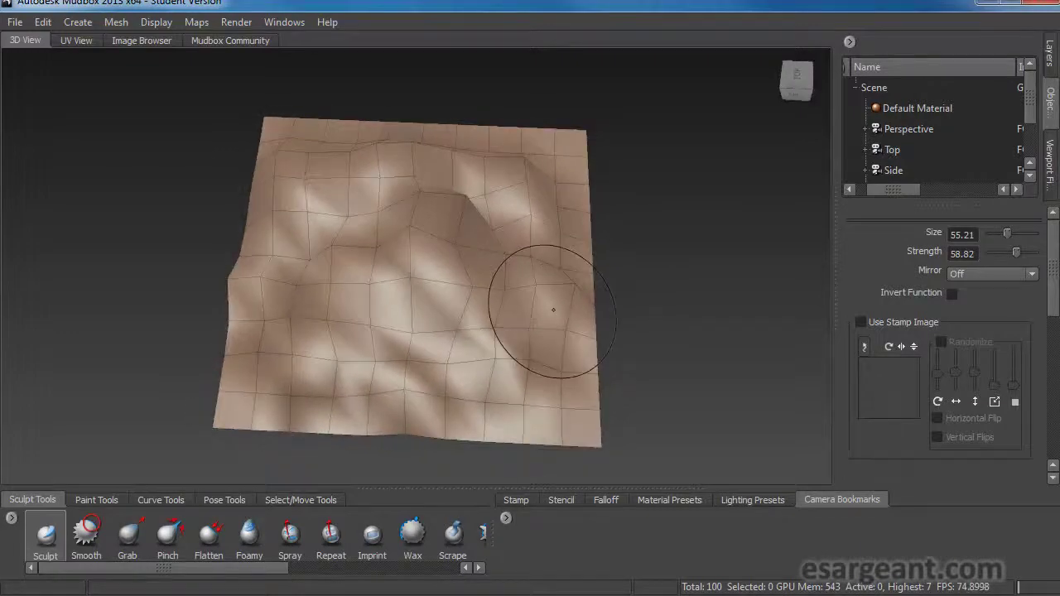
left_click_drag(445, 325, 423, 262, "alt")
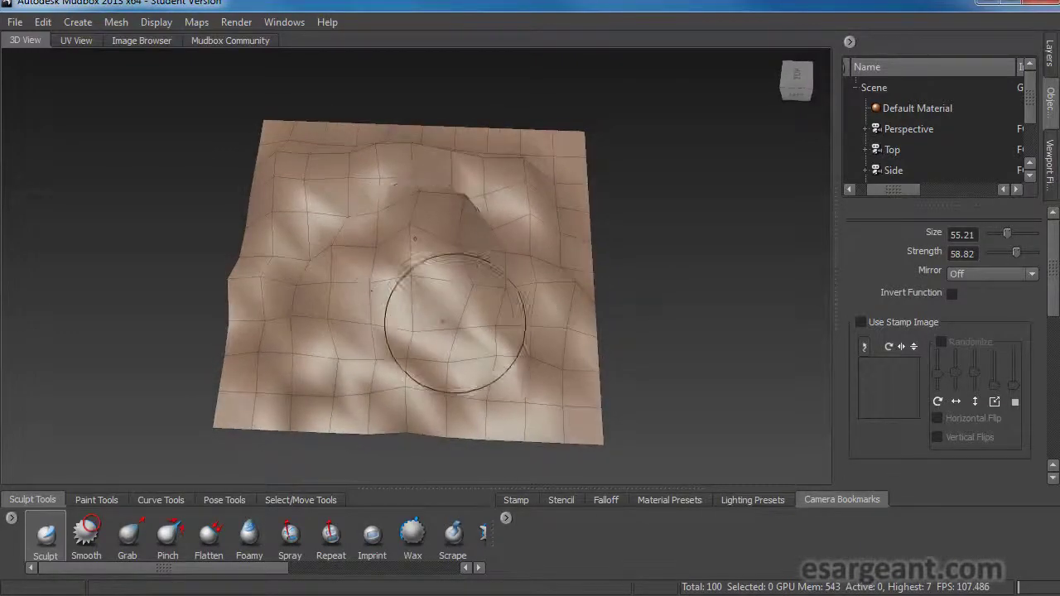
key("shift+d")
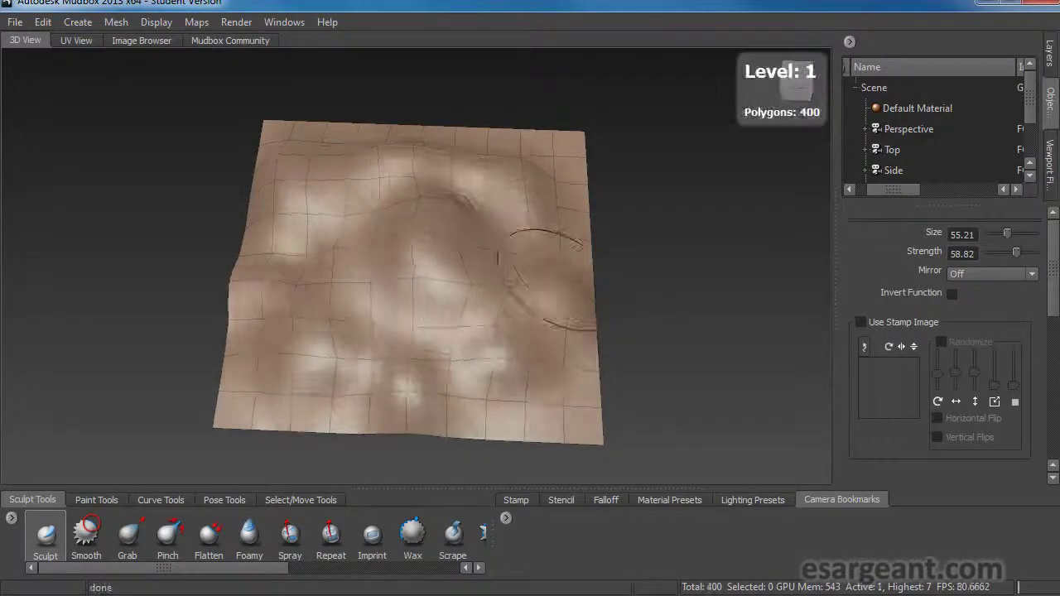
Sculpt a rough curved ridge around the central mound at level 1 with brush size 21.39, smoothing parts of it
mouse_move(413, 307)
left_mouse_down("alt")
mouse_move(413, 384)
mouse_move(450, 367)
mouse_move(498, 308)
mouse_move(418, 326)
mouse_move(387, 316)
mouse_move(430, 295)
left_mouse_up("alt")
right_click_drag(425, 296, 553, 275, "alt")
left_click_drag(552, 274, 456, 294, "alt")
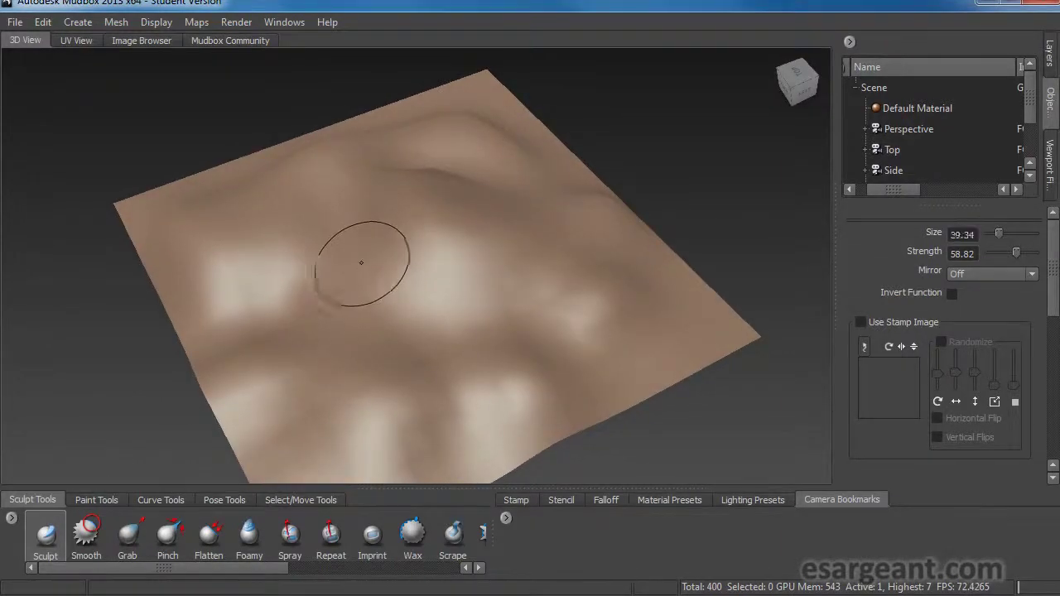
mouse_move(336, 298)
left_mouse_down("alt")
mouse_move(439, 255)
mouse_move(373, 378)
mouse_move(313, 307)
left_mouse_up("alt")
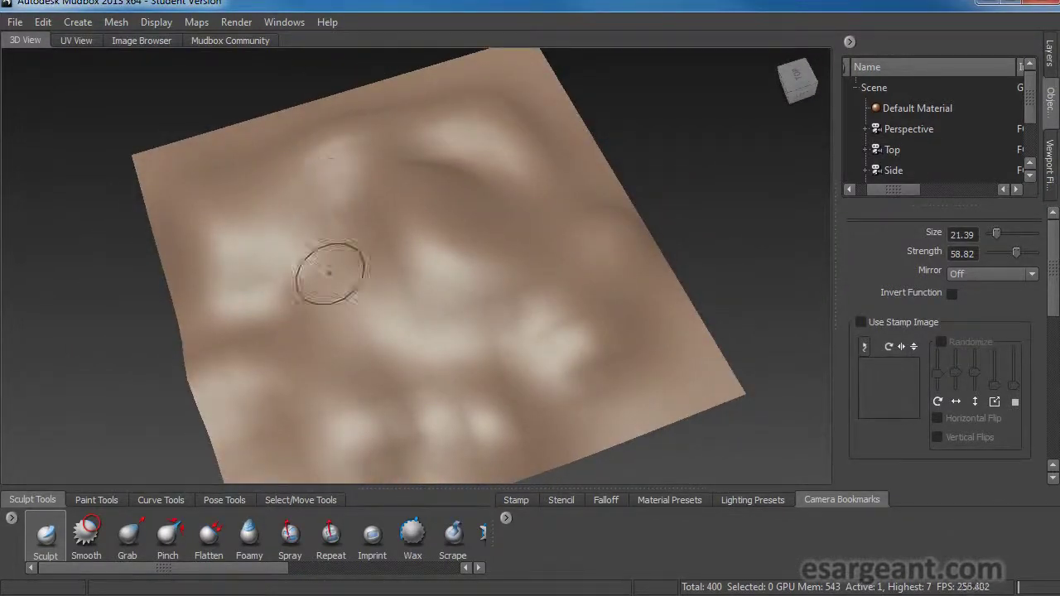
mouse_move(352, 319)
left_mouse_down()
mouse_move(512, 370)
mouse_move(489, 263)
mouse_move(532, 377)
left_mouse_up()
mouse_move(599, 329)
left_mouse_down("alt")
mouse_move(406, 307)
mouse_move(431, 327)
left_mouse_up("alt")
mouse_move(385, 445)
left_mouse_down("shift")
mouse_move(402, 419)
mouse_move(420, 437)
left_mouse_up("shift")
mouse_move(331, 321)
left_mouse_down("alt")
mouse_move(340, 334)
mouse_move(504, 362)
mouse_move(568, 298)
mouse_move(482, 378)
mouse_move(443, 378)
left_mouse_up("alt")
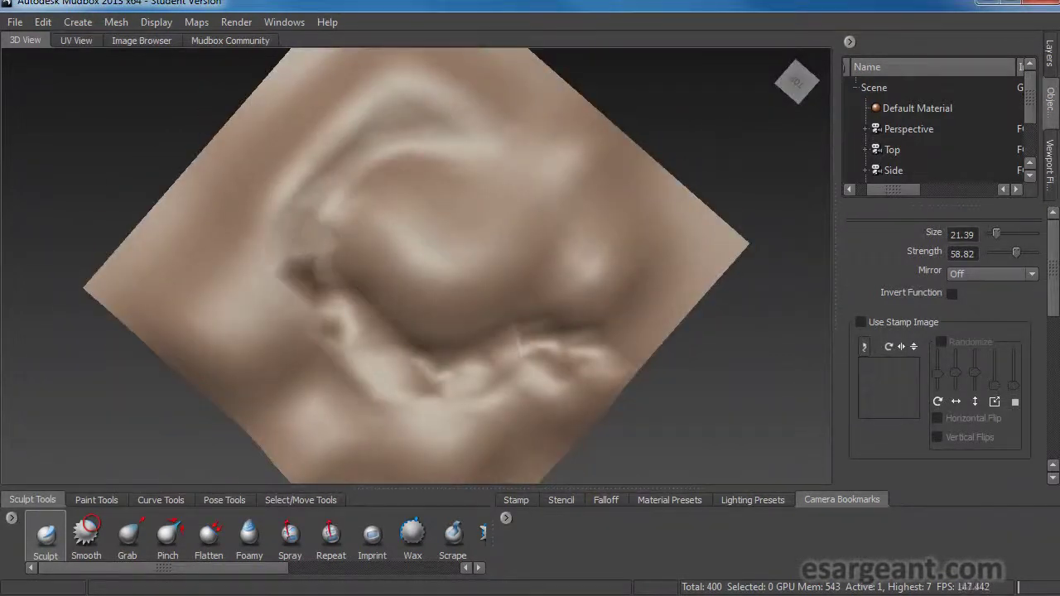
mouse_move(263, 232)
left_mouse_down()
mouse_move(293, 229)
mouse_move(232, 207)
left_mouse_up()
left_click_drag(318, 249, 218, 257, "alt")
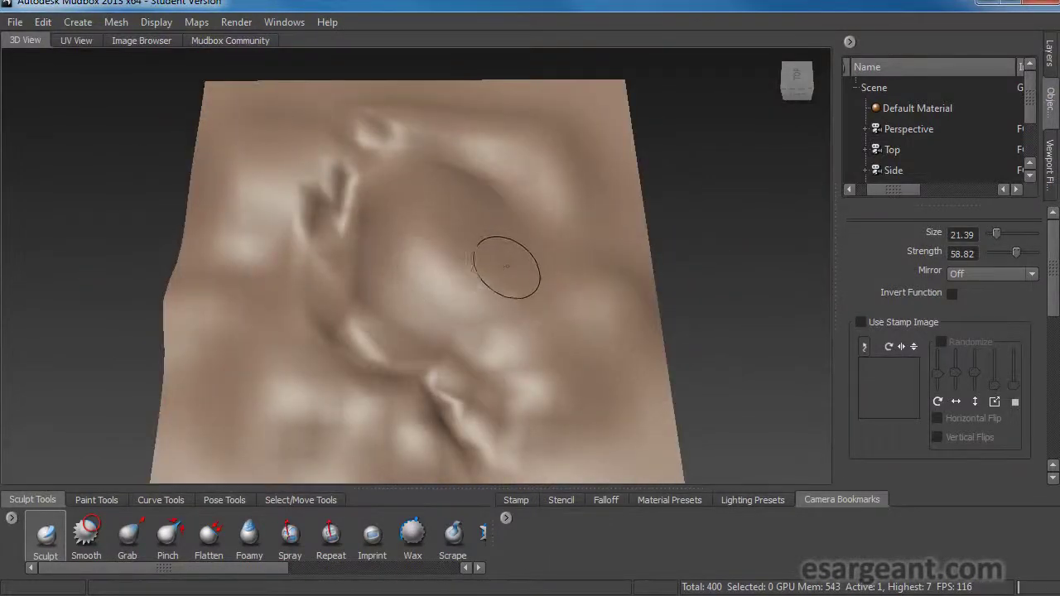
Step the plane up to level 2 and smooth along the curved ridge beside the central mound
key("shift+d")
mouse_move(389, 311)
left_mouse_down("alt")
mouse_move(574, 302)
mouse_move(350, 217)
mouse_move(319, 236)
left_mouse_up("alt")
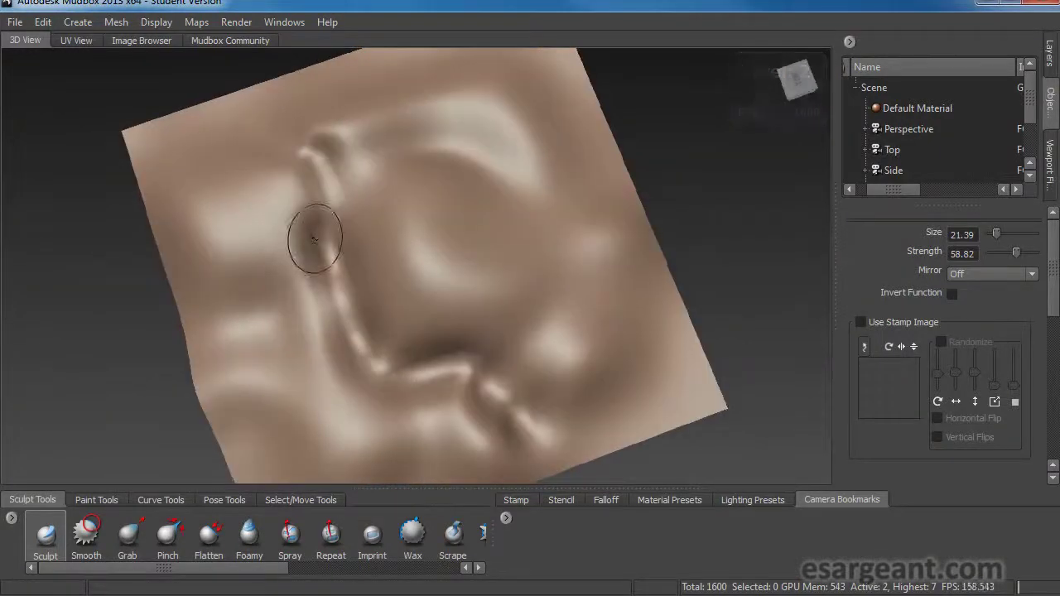
key("shift")
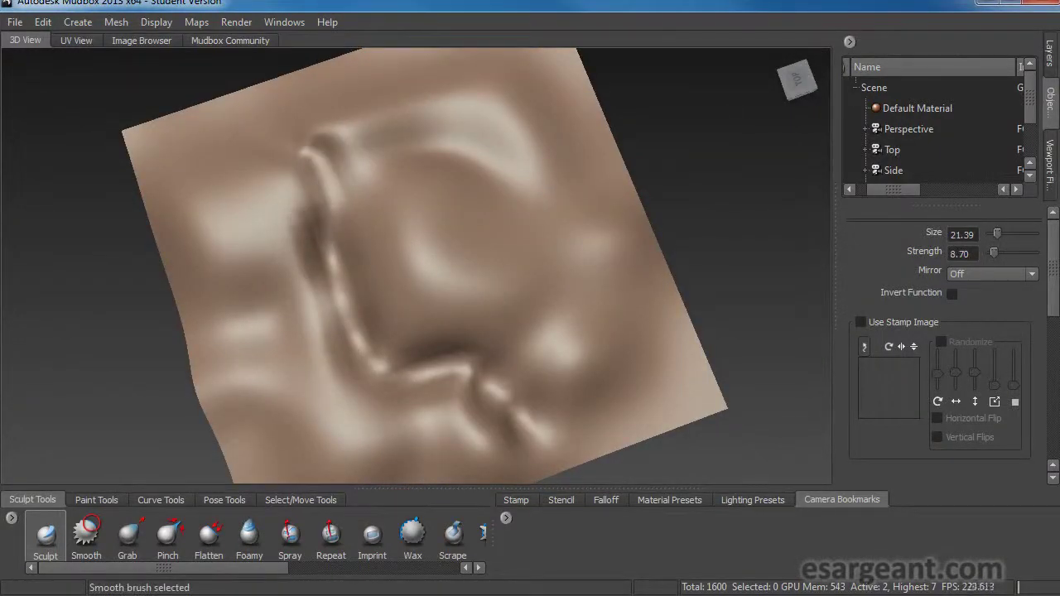
mouse_move(337, 198)
left_mouse_down("shift")
mouse_move(329, 282)
mouse_move(362, 342)
mouse_move(480, 379)
mouse_move(562, 432)
left_mouse_up("shift")
key("shift")
Step up to level 3 and sculpt and smooth a finer ridge crest with brush size 14.03
mouse_move(365, 267)
left_mouse_down("alt")
mouse_move(517, 190)
mouse_move(463, 251)
mouse_move(466, 280)
mouse_move(372, 326)
left_mouse_up("alt")
key("Page_Up")
mouse_move(378, 343)
right_mouse_down("alt")
mouse_move(372, 361)
mouse_move(490, 362)
mouse_move(496, 330)
right_mouse_up("alt")
mouse_move(468, 331)
left_mouse_down("alt")
mouse_move(492, 270)
mouse_move(478, 291)
left_mouse_up("alt")
mouse_move(333, 289)
left_mouse_down()
mouse_move(345, 241)
mouse_move(307, 231)
mouse_move(354, 242)
left_mouse_up()
key("b")
left_click_drag(392, 302, 398, 324, "shift")
mouse_move(398, 324)
left_mouse_down("shift")
mouse_move(396, 303)
mouse_move(384, 308)
mouse_move(405, 348)
mouse_move(412, 421)
left_mouse_up("shift")
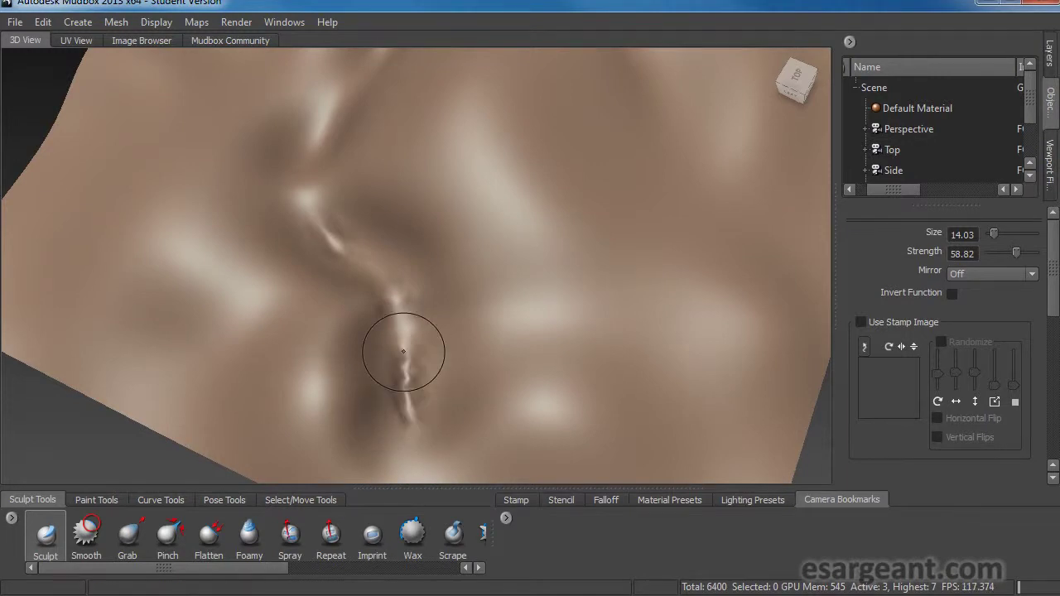
Extend the ridge crest toward the plane's edge, lowering the Sculpt strength to 21.20, and smooth it
mouse_move(414, 368)
left_mouse_down("alt")
mouse_move(326, 355)
mouse_move(281, 290)
mouse_move(265, 319)
mouse_move(288, 297)
left_mouse_up("alt")
mouse_move(241, 338)
left_mouse_down()
mouse_move(165, 366)
mouse_move(143, 394)
mouse_move(222, 356)
mouse_move(198, 370)
mouse_move(315, 352)
mouse_move(415, 364)
mouse_move(414, 376)
left_mouse_up()
right_click(408, 236)
key("m")
mouse_move(441, 238)
left_mouse_down()
mouse_move(438, 403)
mouse_move(442, 356)
mouse_move(411, 334)
mouse_move(483, 336)
mouse_move(510, 276)
left_mouse_up()
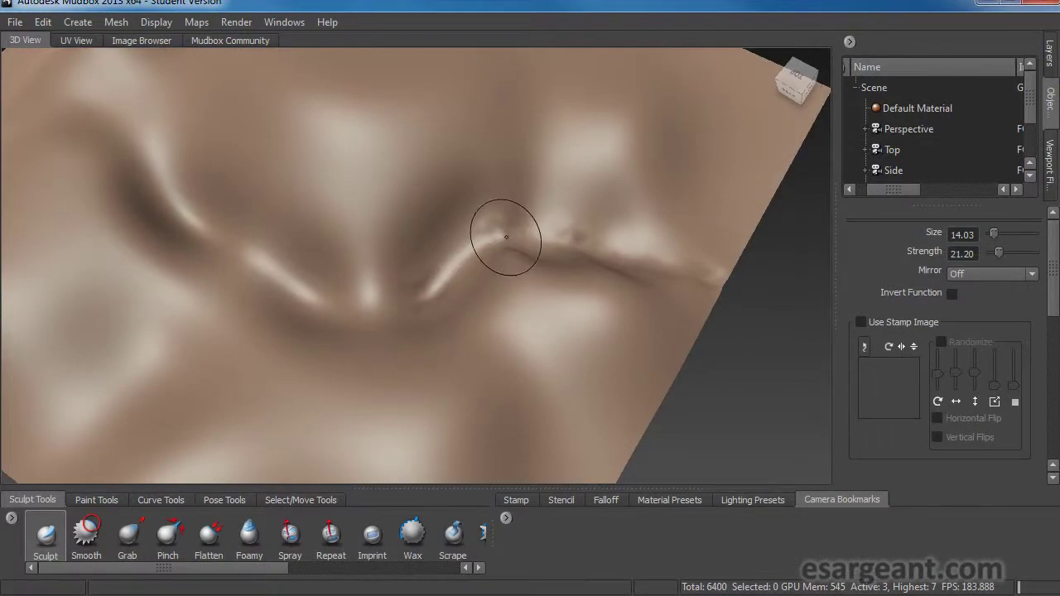
mouse_move(521, 235)
left_mouse_down("shift")
mouse_move(479, 242)
mouse_move(534, 229)
mouse_move(457, 251)
mouse_move(476, 230)
left_mouse_up("shift")
left_click_drag(466, 277, 455, 318, "alt")
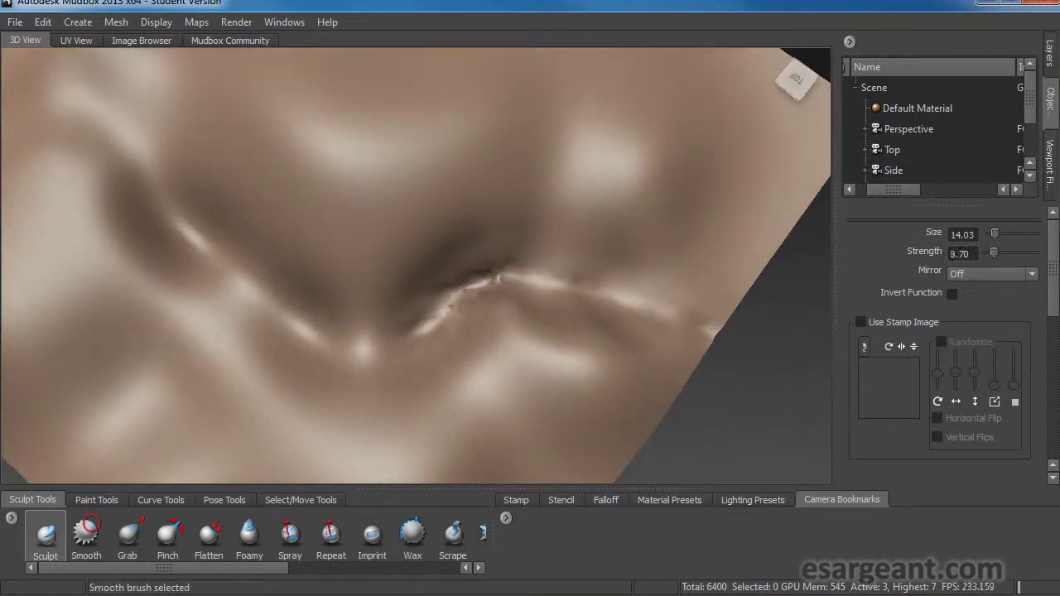
Sculpt small bumpy details on the slope above the ridge with brush size 11.37
mouse_move(491, 275)
left_mouse_down("alt")
mouse_move(359, 261)
mouse_move(340, 288)
left_mouse_up("alt")
mouse_move(289, 254)
left_mouse_down()
mouse_move(328, 287)
mouse_move(353, 292)
mouse_move(313, 275)
mouse_move(300, 286)
mouse_move(308, 288)
left_mouse_up()
mouse_move(229, 220)
left_mouse_down()
mouse_move(272, 294)
mouse_move(262, 283)
left_mouse_up()
mouse_move(213, 171)
left_mouse_down("alt")
mouse_move(154, 123)
mouse_move(312, 101)
left_mouse_up("alt")
mouse_move(381, 180)
left_mouse_down("alt")
mouse_move(354, 180)
mouse_move(373, 173)
mouse_move(364, 188)
mouse_move(381, 170)
mouse_move(340, 167)
mouse_move(371, 133)
left_mouse_up("alt")
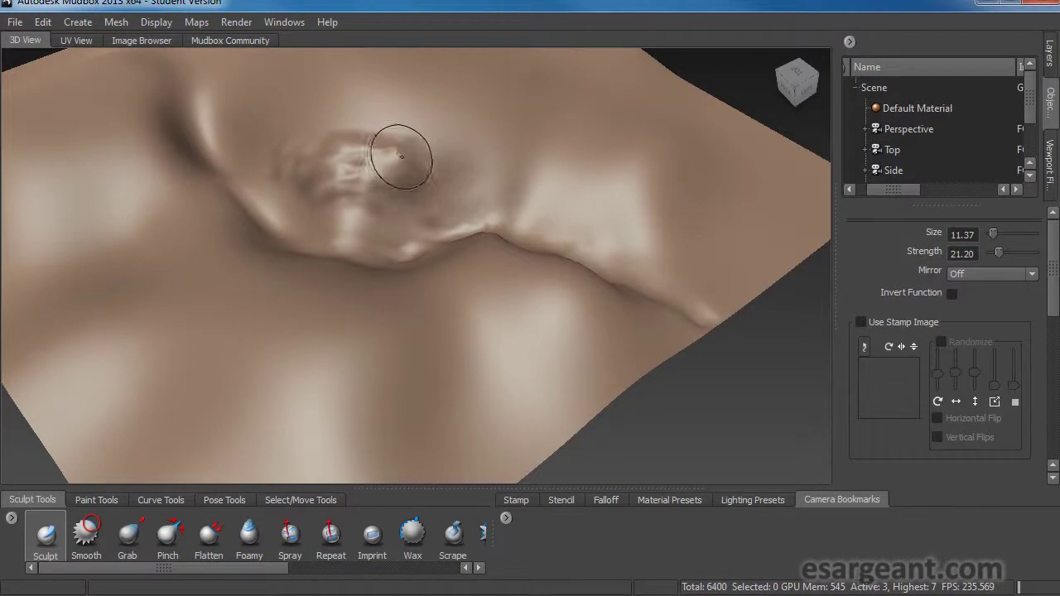
Step the plane up two subdivision levels to level 5
key("shift+d")
left_click_drag(336, 224, 386, 217, "alt")
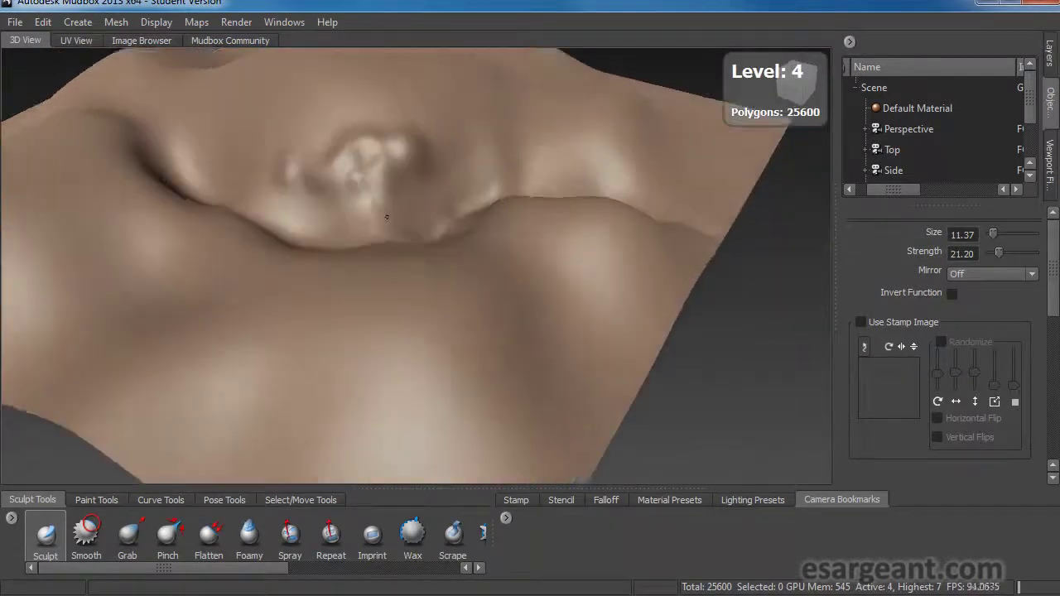
key("shift+d")
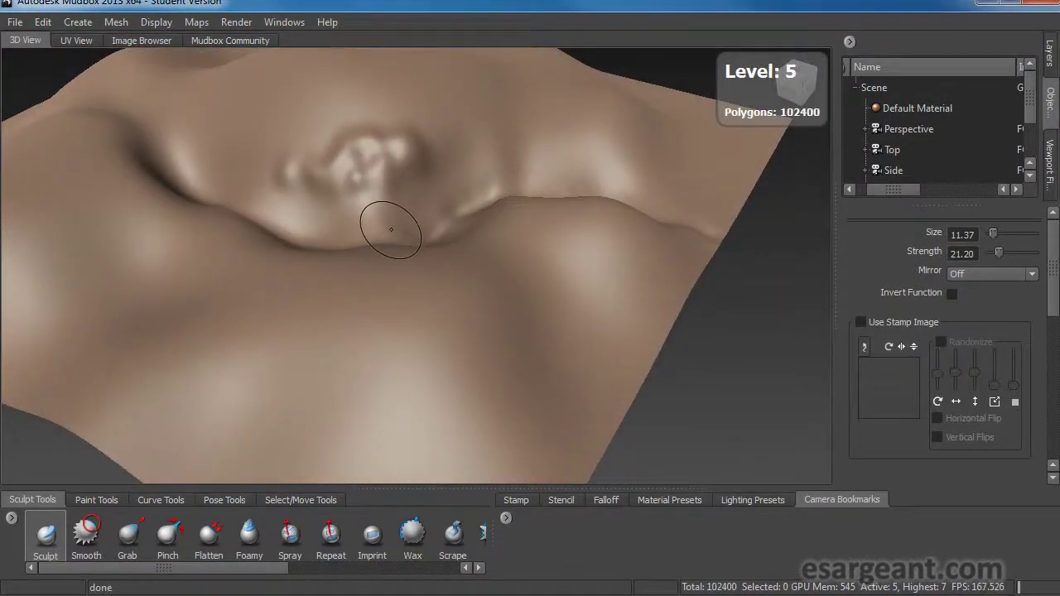
Sculpt a thin squiggly raised detail across the bumpy area at level 5 and partly smooth it
mouse_move(371, 211)
left_mouse_down("alt")
mouse_move(320, 167)
mouse_move(389, 215)
mouse_move(345, 224)
left_mouse_up("alt")
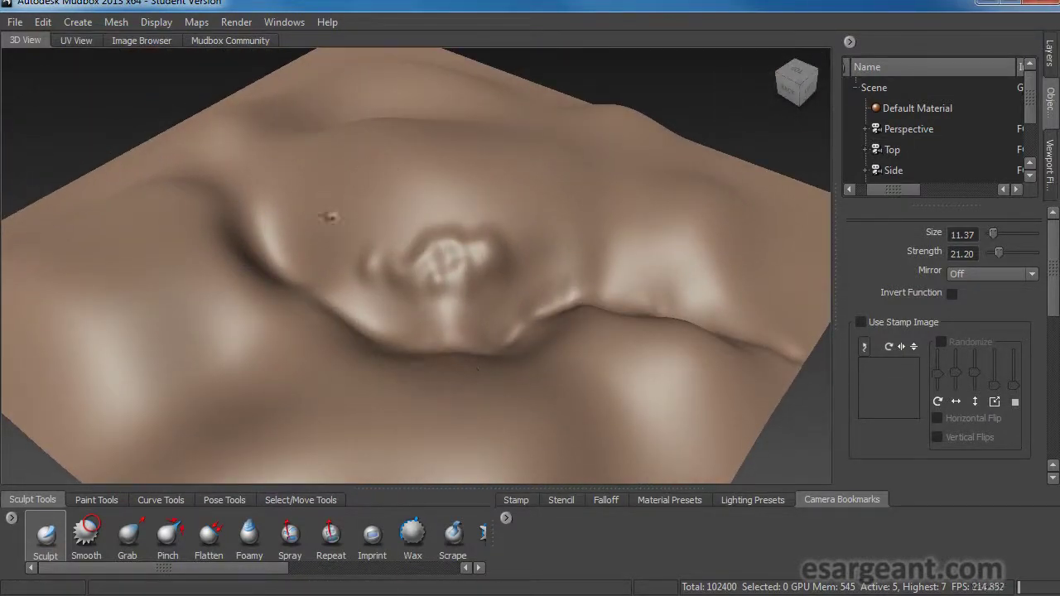
mouse_move(366, 254)
left_mouse_down()
mouse_move(367, 235)
mouse_move(334, 219)
left_mouse_up()
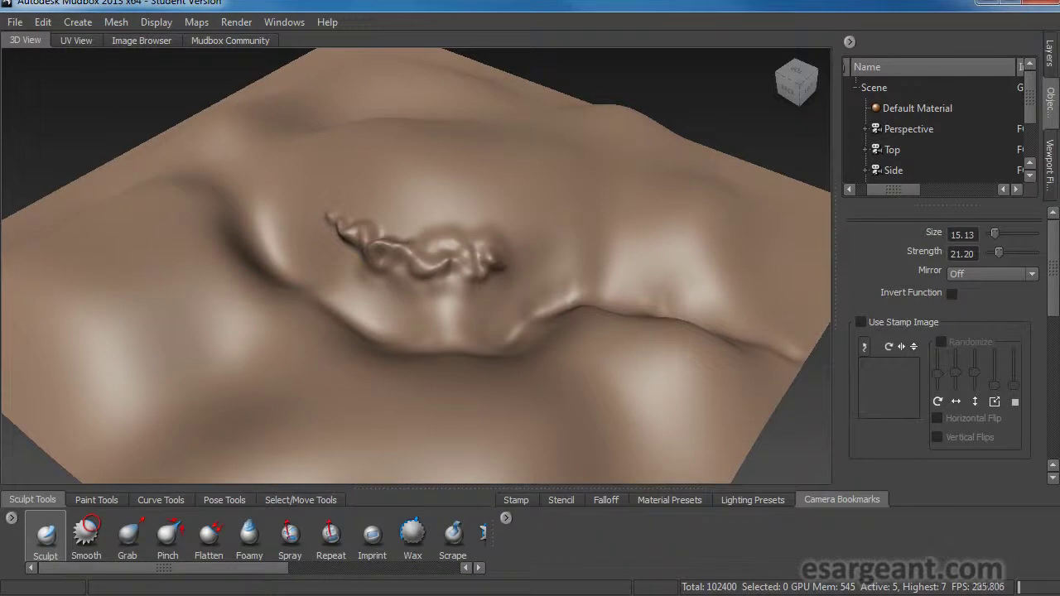
left_click_drag(503, 276, 501, 269, "alt")
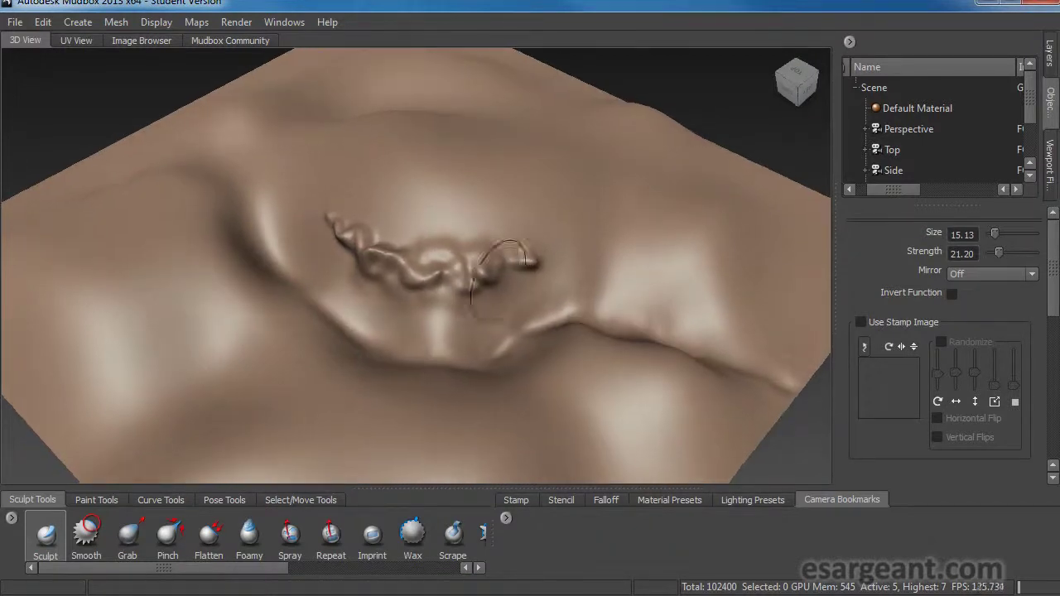
mouse_move(373, 255)
left_mouse_down("shift")
mouse_move(404, 262)
mouse_move(431, 296)
mouse_move(478, 281)
mouse_move(461, 263)
mouse_move(472, 261)
left_mouse_up("shift")
Examine the Sculpt brush's advanced Pen Pressure settings for minimum size and strength
left_click_drag(1054, 264, 1053, 412)
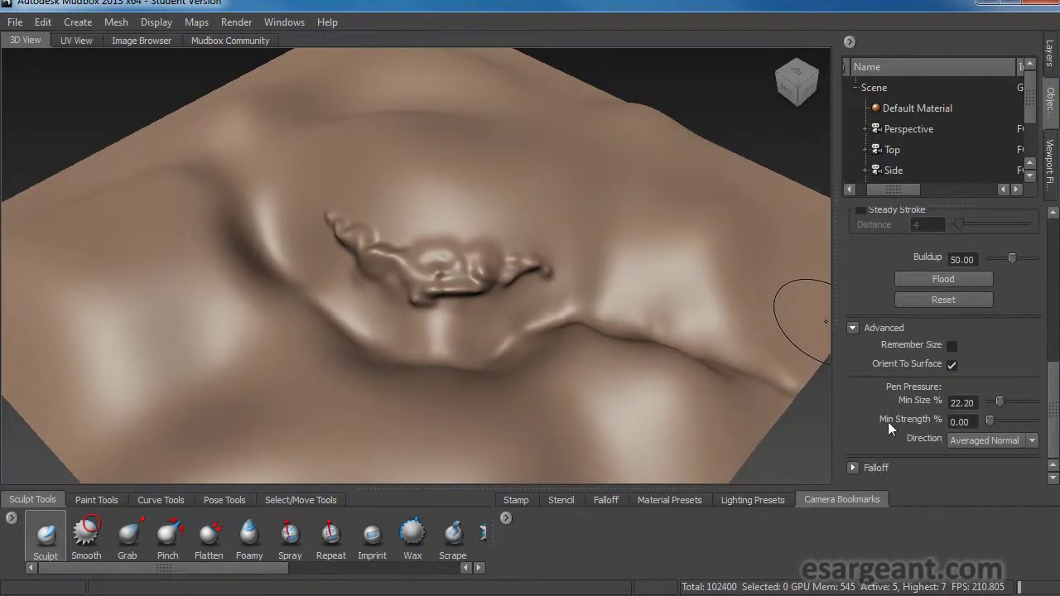
mouse_move(998, 398)
left_mouse_down()
mouse_move(1049, 414)
mouse_move(1053, 257)
left_mouse_up()
left_click_drag(417, 323, 432, 310, "alt")
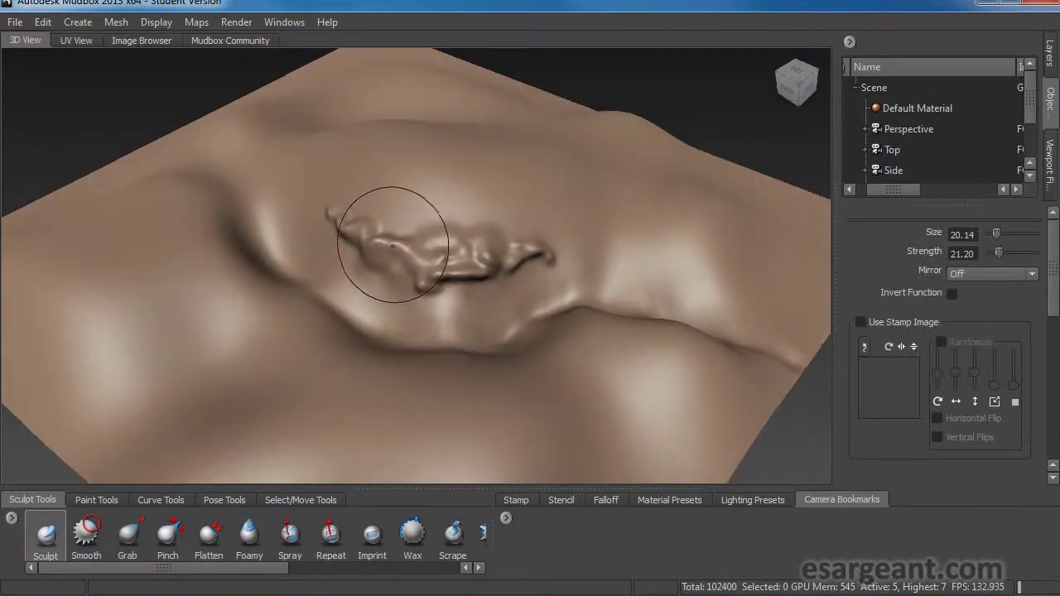
Smooth the squiggly raised detail at subdivision level 4 and return the plane to level 6
key("Page_Down")
mouse_move(344, 215)
left_mouse_down("shift")
mouse_move(370, 242)
mouse_move(482, 248)
mouse_move(444, 273)
mouse_move(548, 253)
left_mouse_up("shift")
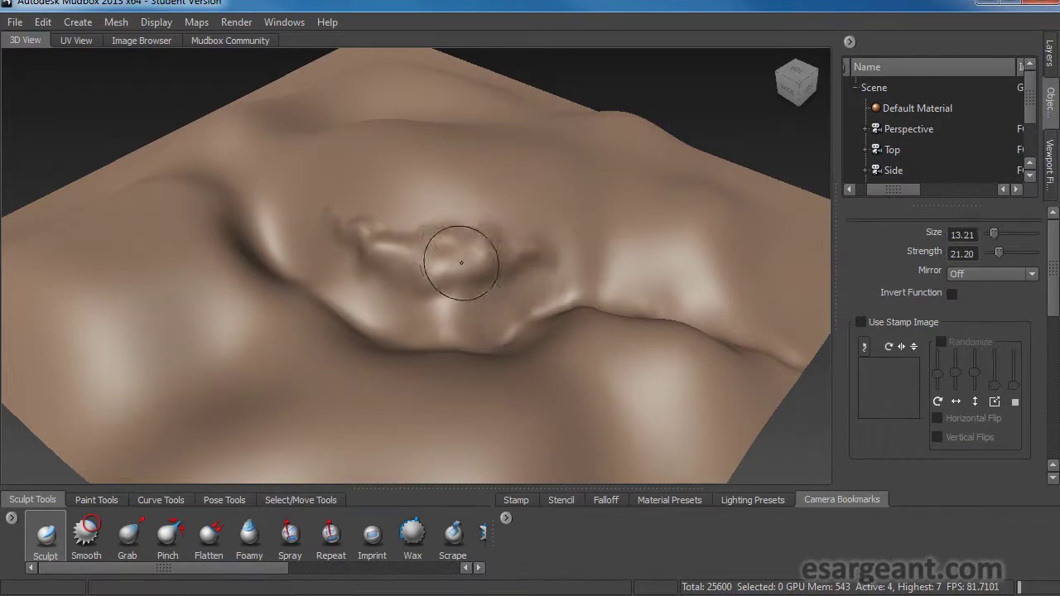
key("Page_Up")
key("Page_Up")
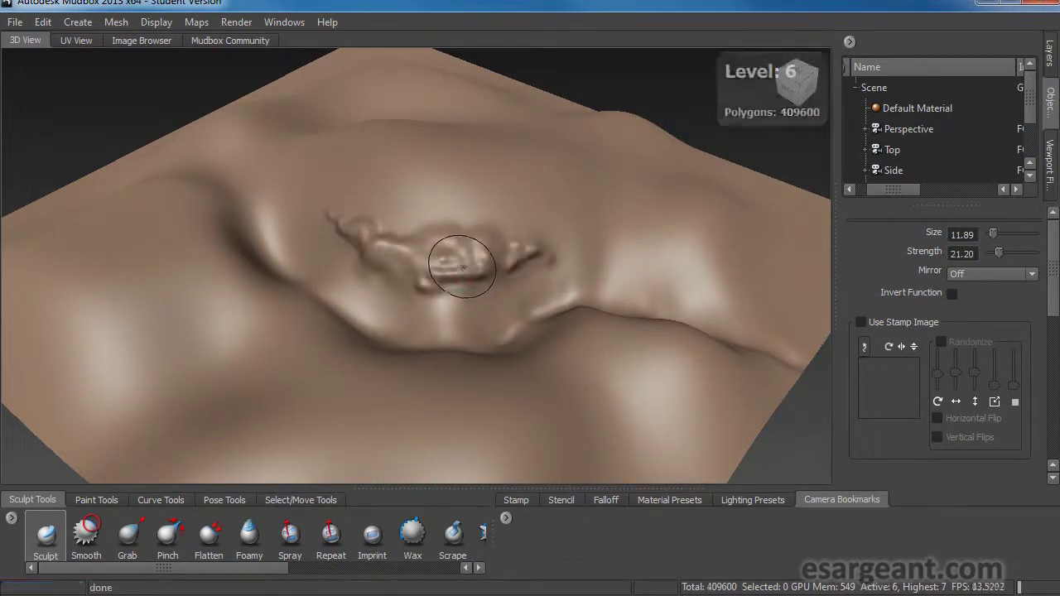
Sculpt finer raised bumps around and beyond the squiggly detail at level 6 with brush size 7.80
left_click_drag(490, 255, 558, 248)
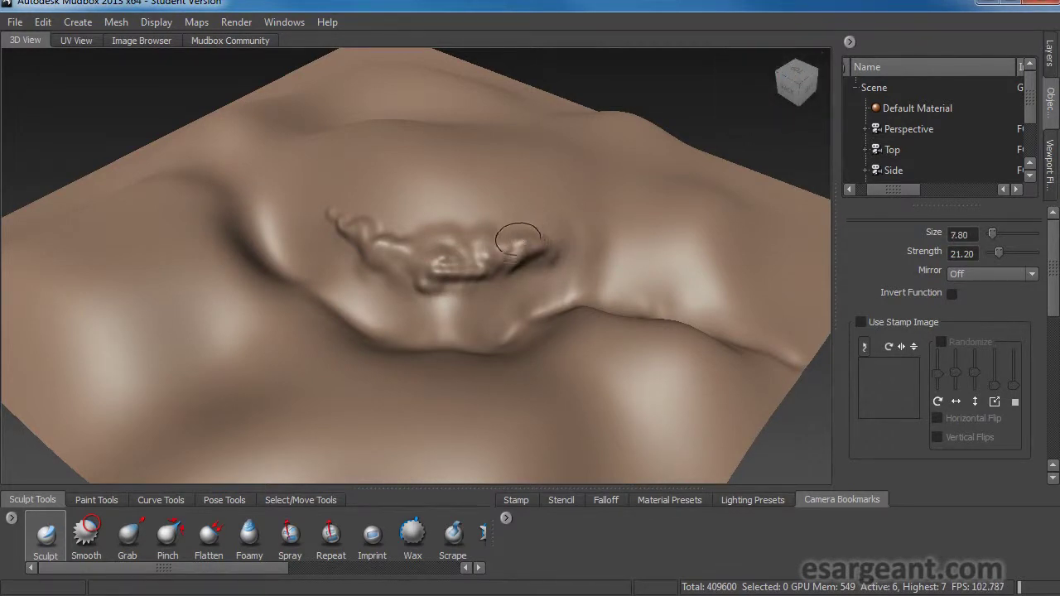
mouse_move(509, 217)
left_mouse_down()
mouse_move(566, 240)
mouse_move(654, 242)
mouse_move(537, 280)
left_mouse_up()
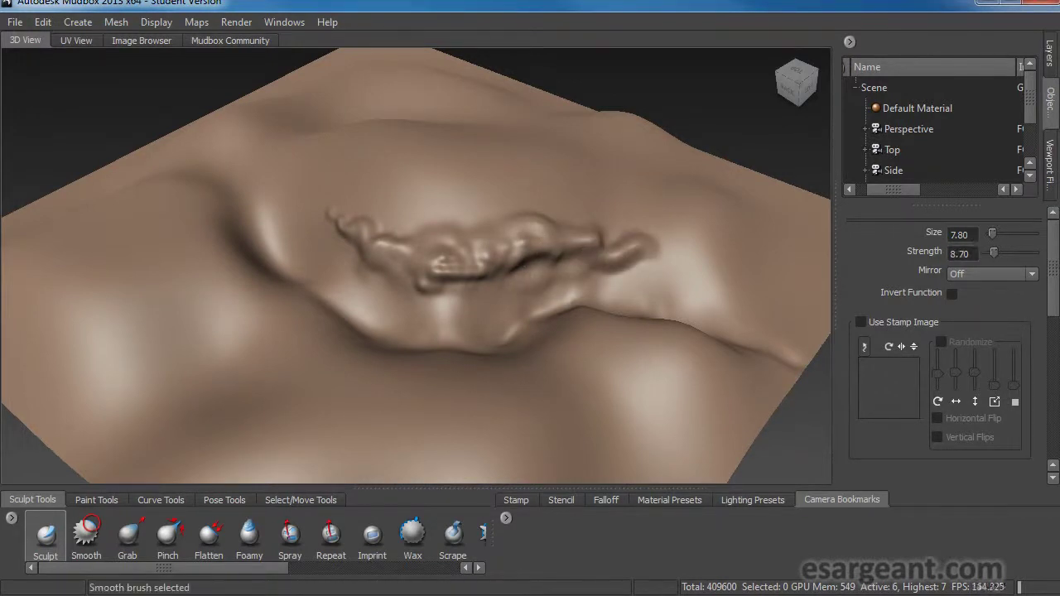
mouse_move(391, 232)
left_mouse_down()
mouse_move(509, 222)
mouse_move(447, 227)
mouse_move(426, 198)
mouse_move(399, 225)
left_mouse_up()
left_click_drag(399, 231, 290, 319, "alt")
left_click_drag(403, 272, 409, 244)
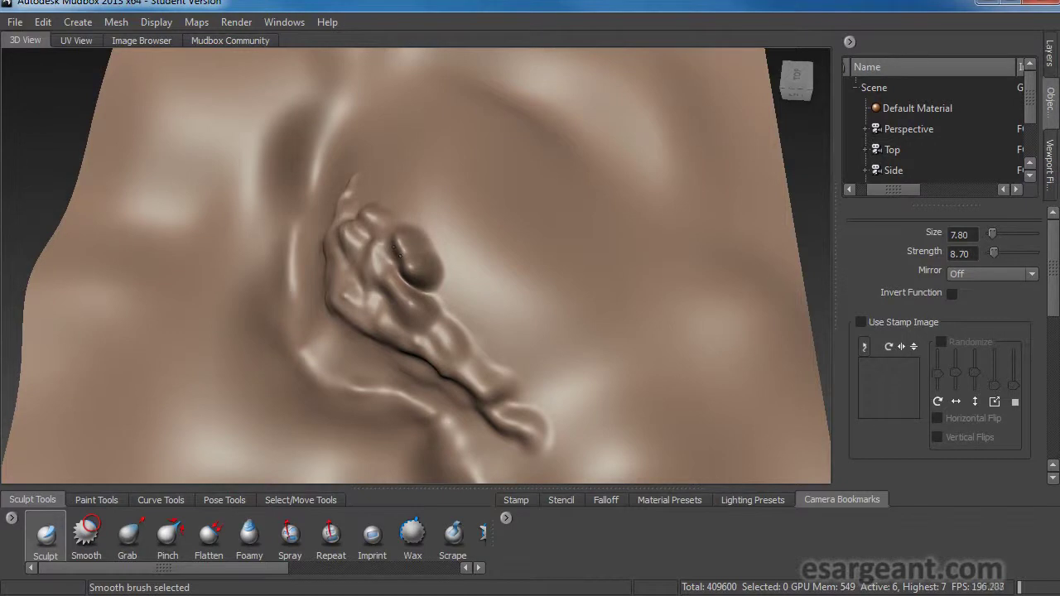
left_click_drag(385, 307, 393, 254, "alt")
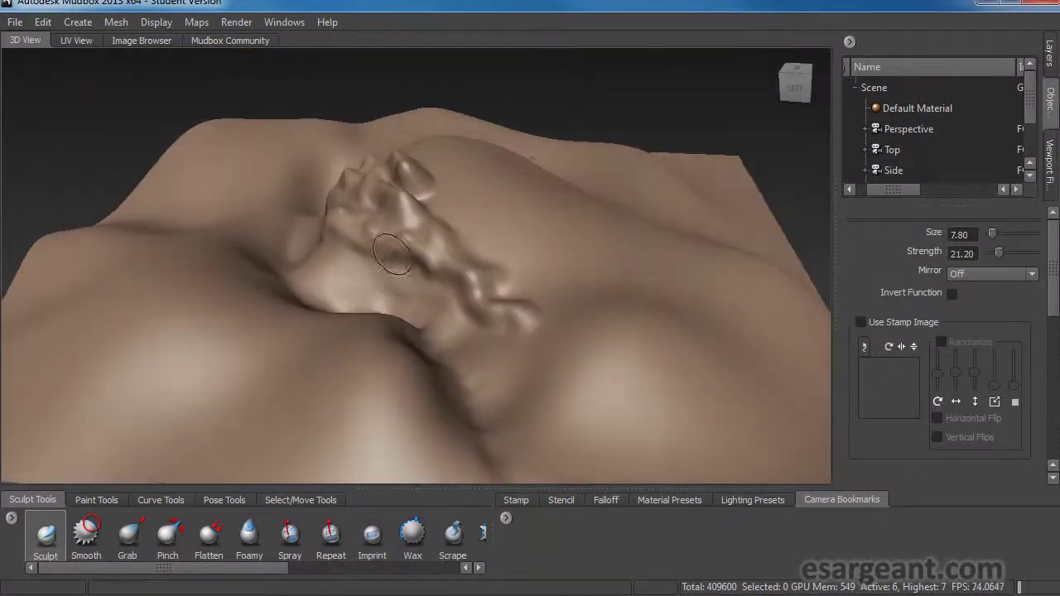
Step the plane down six subdivision levels to level 0 to examine its base form
key("Page_Down")
key("Page_Down")
key("Page_Down")
key("Page_Down")
key("Page_Down")
key("Page_Down")
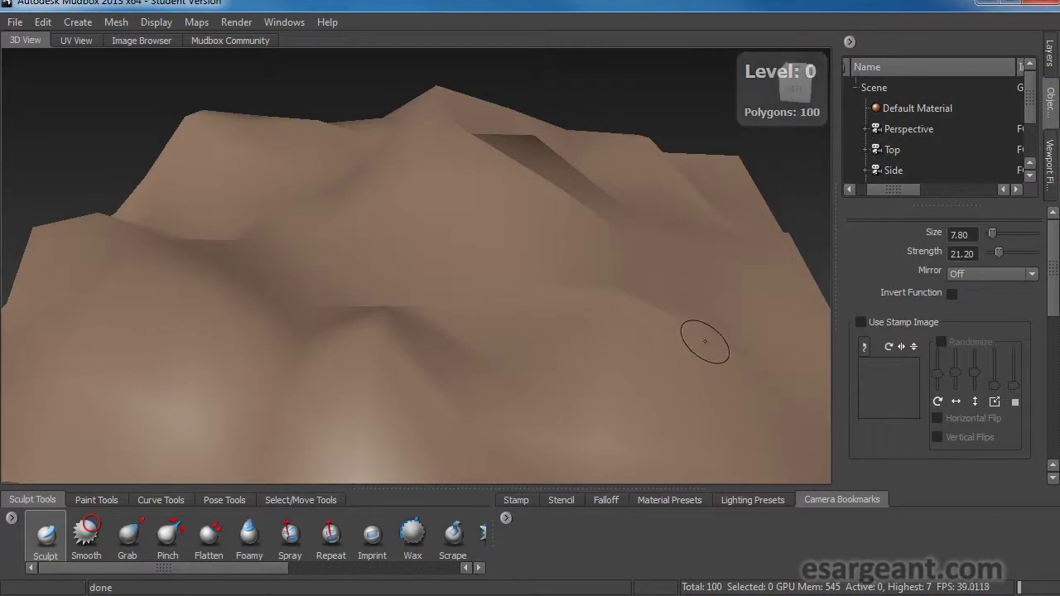
Step the plane up through each subdivision level from 0 to level 7
key("Page_Up")
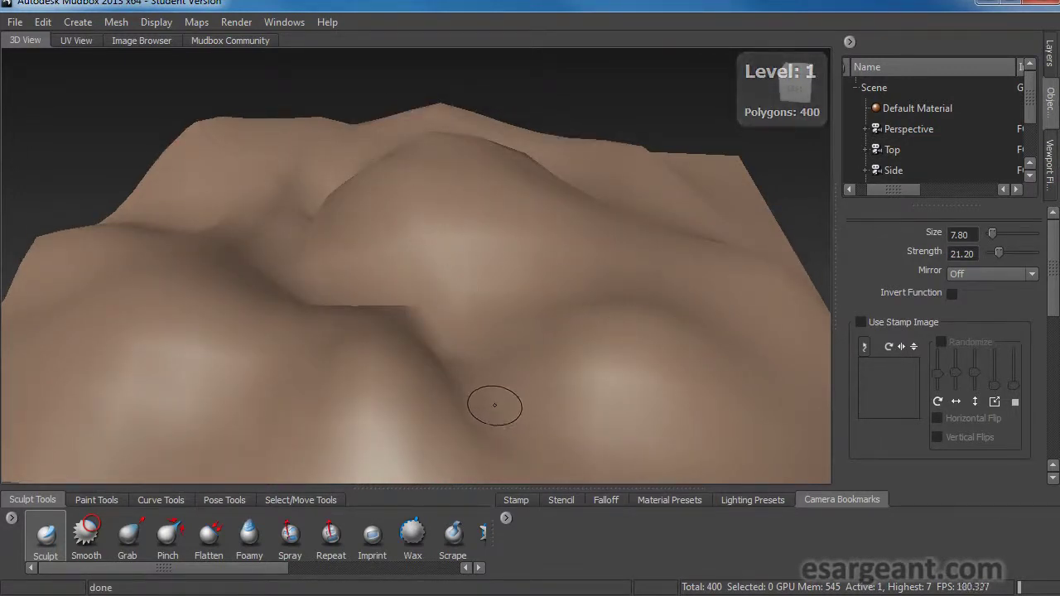
key("Page_Up")
key("Page_Up")
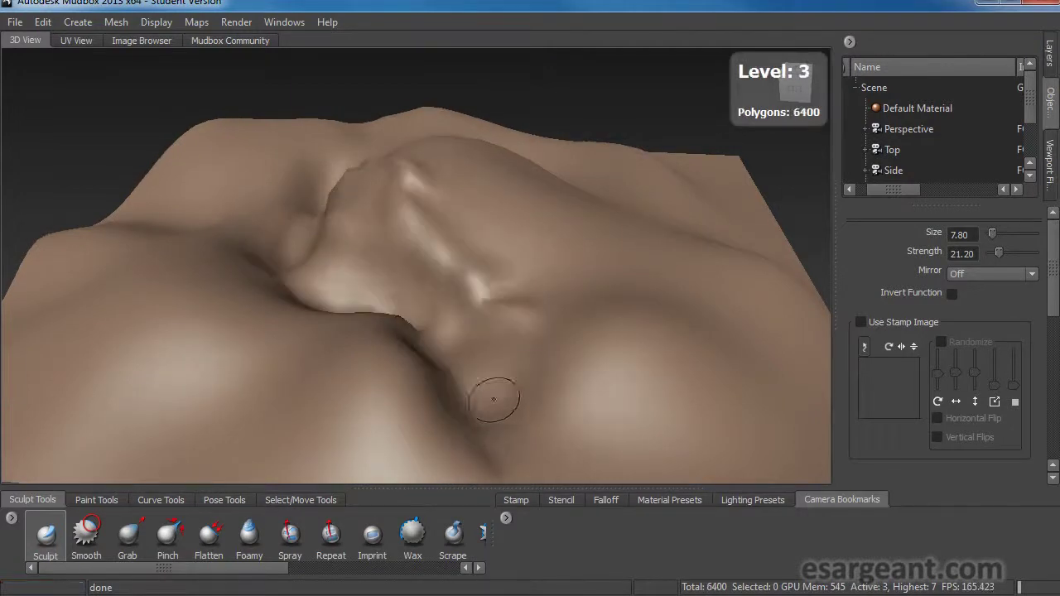
key("Page_Up")
key("Page_Up")
key("Page_Up")
key("Page_Up")
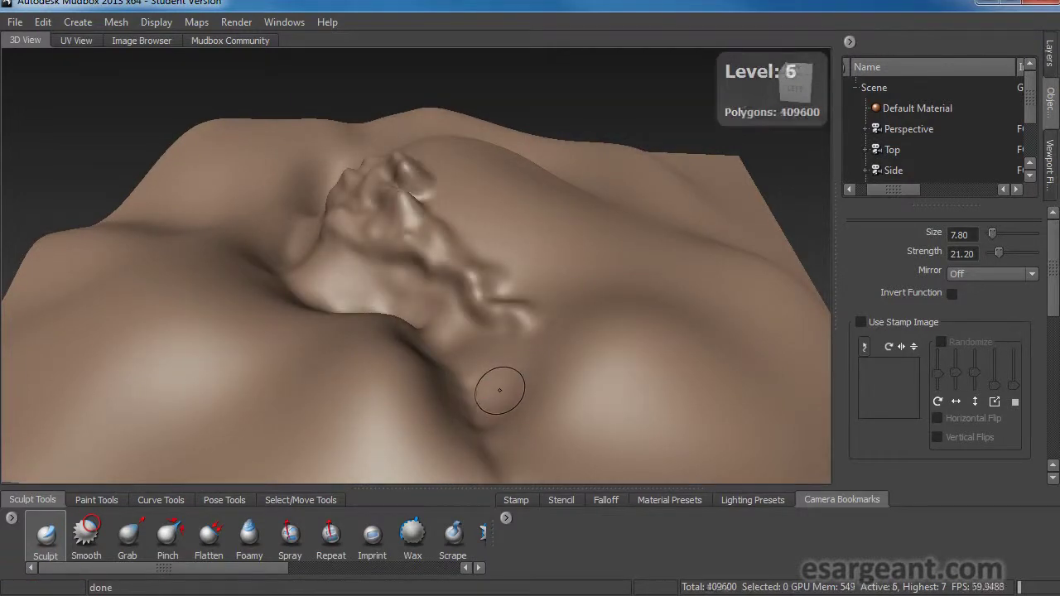
Examine the bumpy detail at level 7 from several angles and the Sculpt brush's advanced settings
mouse_move(355, 287)
left_mouse_down("alt")
mouse_move(392, 246)
mouse_move(364, 277)
mouse_move(286, 269)
mouse_move(439, 174)
left_mouse_up("alt")
mouse_move(462, 295)
left_mouse_down("alt")
mouse_move(322, 220)
mouse_move(301, 216)
mouse_move(302, 228)
left_mouse_up("alt")
left_click_drag(373, 227, 447, 240, "alt")
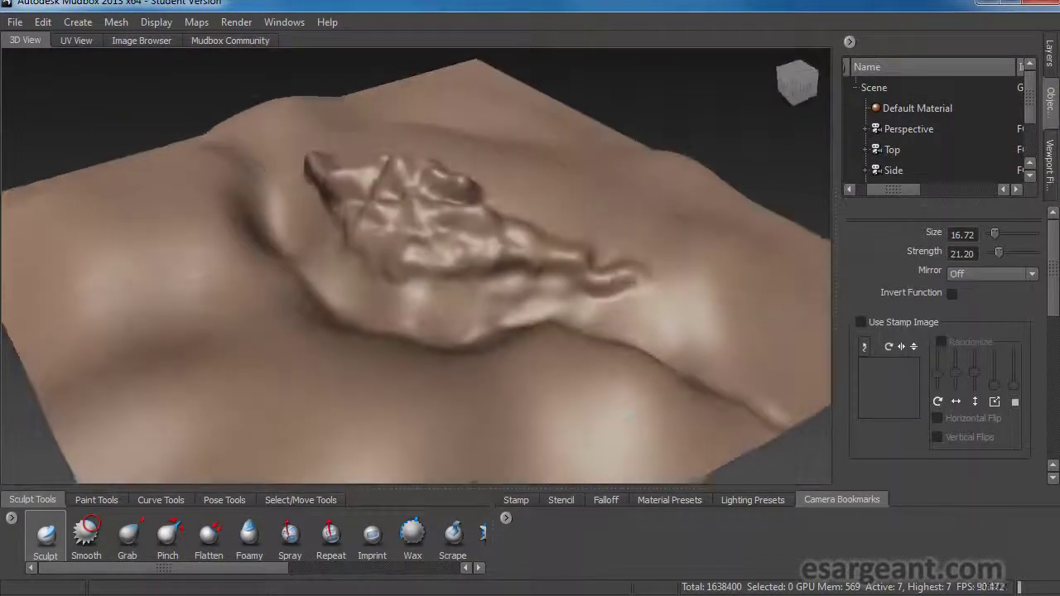
left_click_drag(381, 207, 373, 199, "alt")
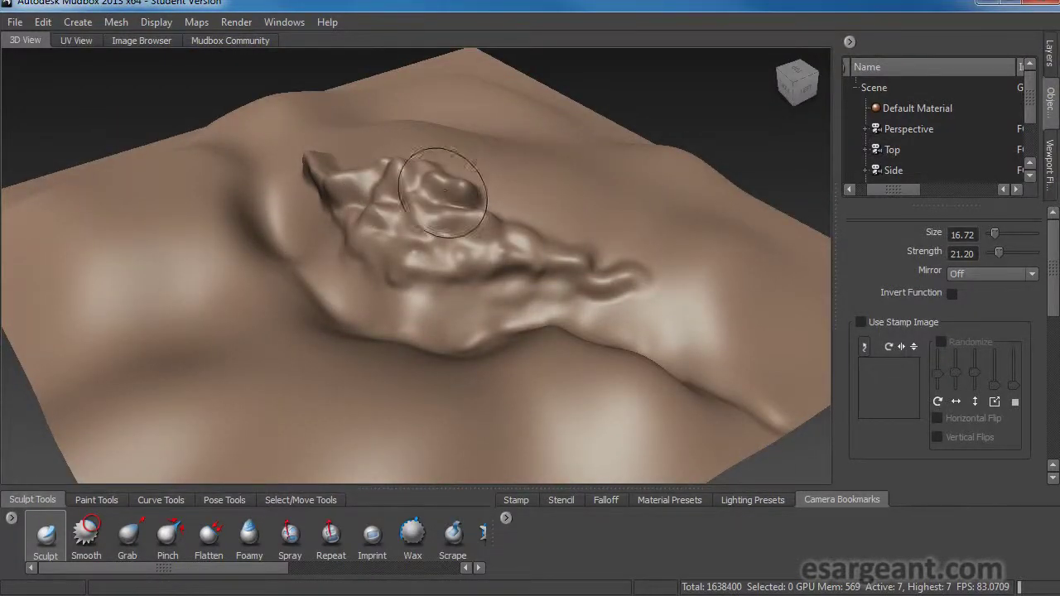
mouse_move(462, 191)
left_mouse_down()
mouse_move(439, 224)
mouse_move(472, 237)
mouse_move(461, 252)
left_mouse_up()
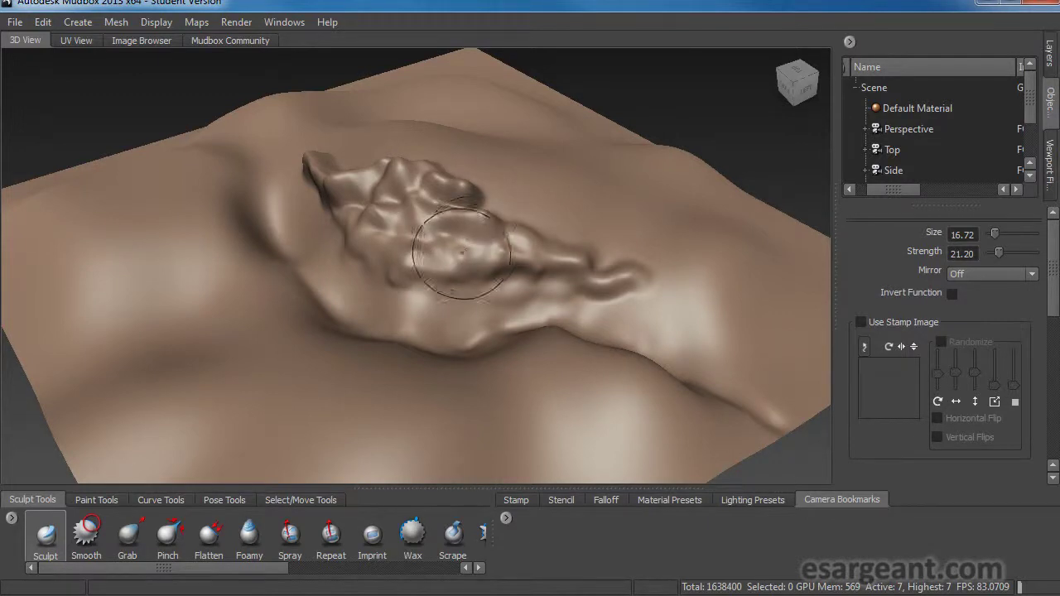
mouse_move(390, 240)
left_mouse_down("alt")
mouse_move(379, 218)
mouse_move(414, 229)
mouse_move(444, 190)
mouse_move(466, 190)
mouse_move(629, 248)
left_mouse_up("alt")
left_click_drag(1056, 278, 1056, 360)
left_click_drag(1052, 399, 1052, 436)
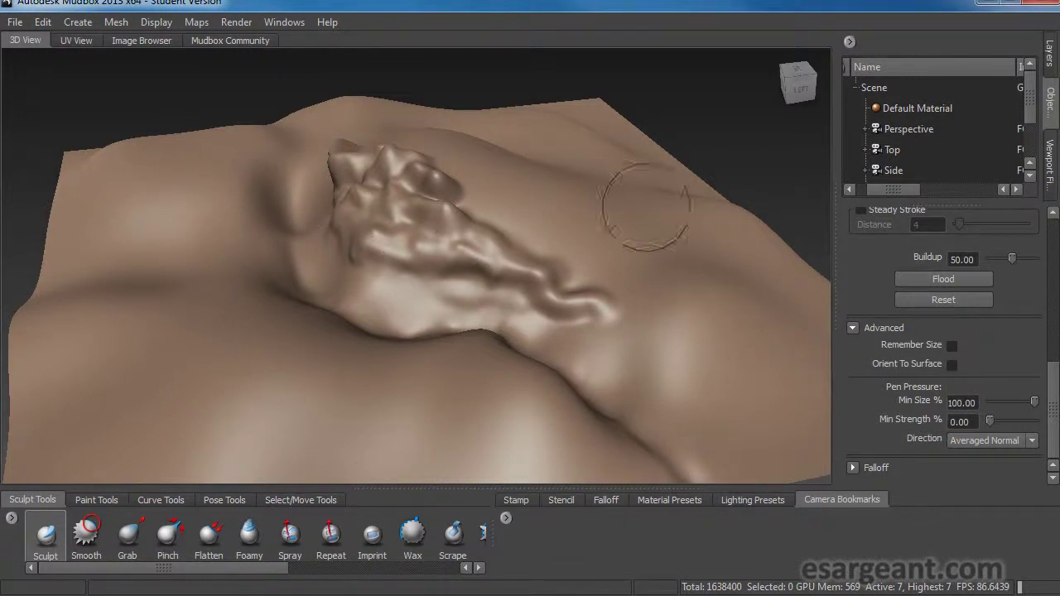
Sculpt soft raised bumps on the slope beside the squiggly detail at level 7 with Orient To Surface off
mouse_move(425, 323)
left_mouse_down("alt")
mouse_move(489, 367)
mouse_move(370, 343)
left_mouse_up("alt")
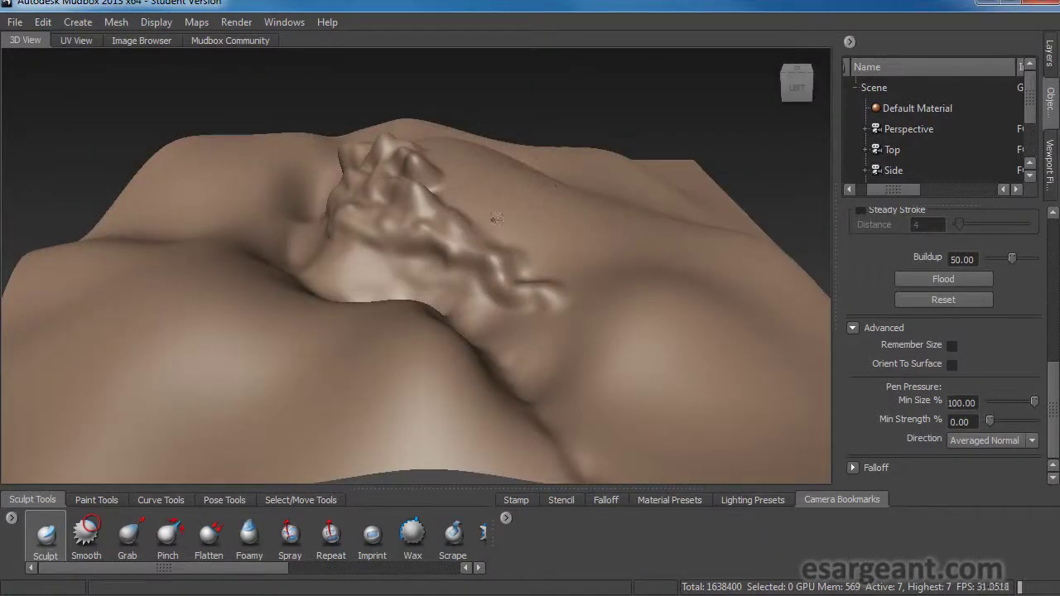
left_click_drag(467, 204, 527, 248)
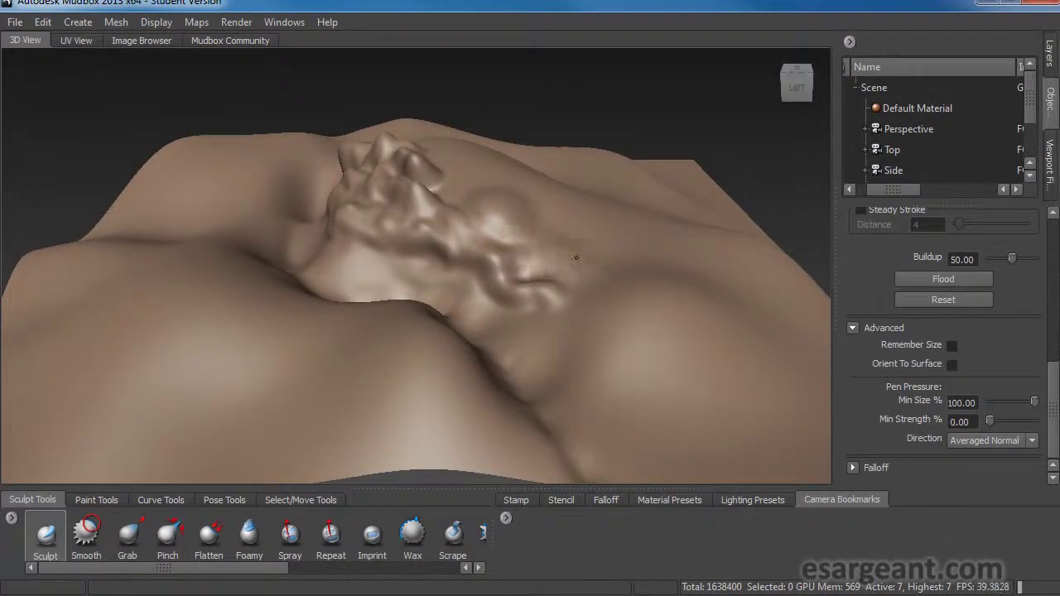
left_click_drag(453, 191, 573, 247)
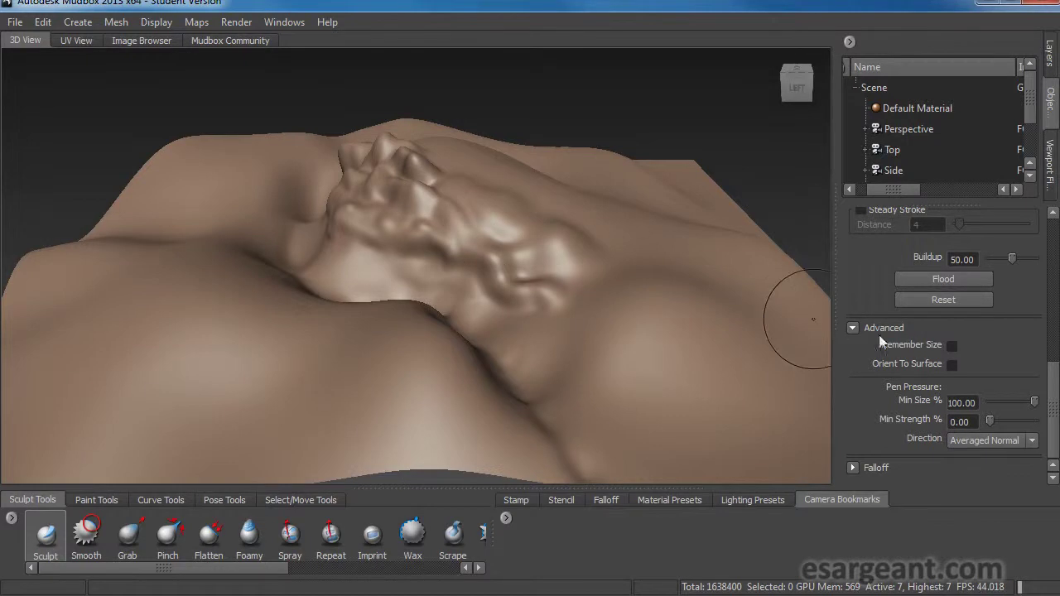
Enable Orient To Surface for the Sculpt brush and build a rounded mound beside the squiggly detail
left_click(951, 364)
left_click_drag(406, 292, 481, 332, "alt")
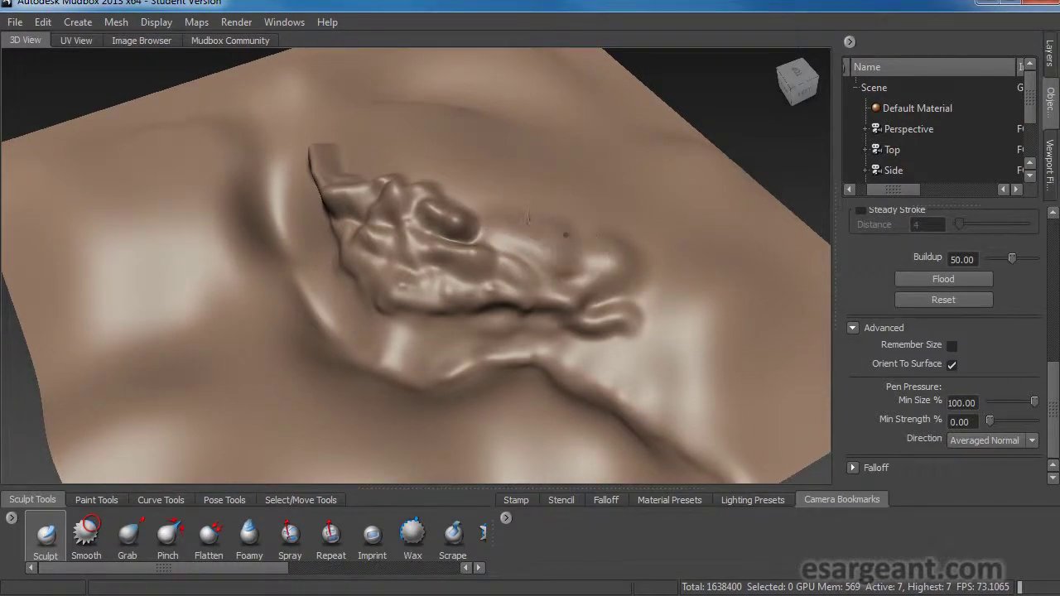
left_click_drag(563, 235, 526, 255)
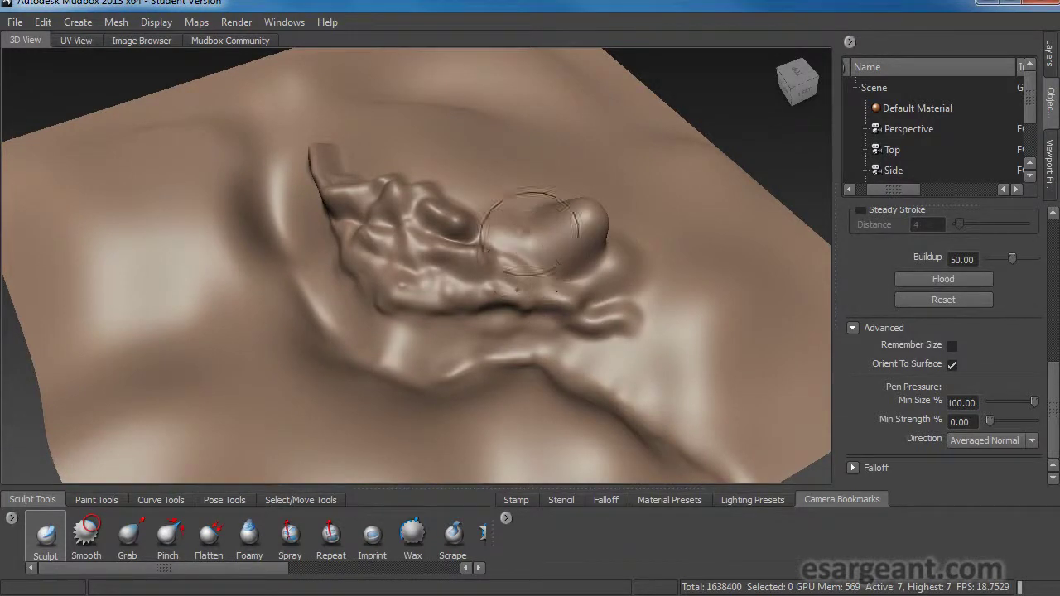
left_click_drag(531, 333, 504, 319, "alt")
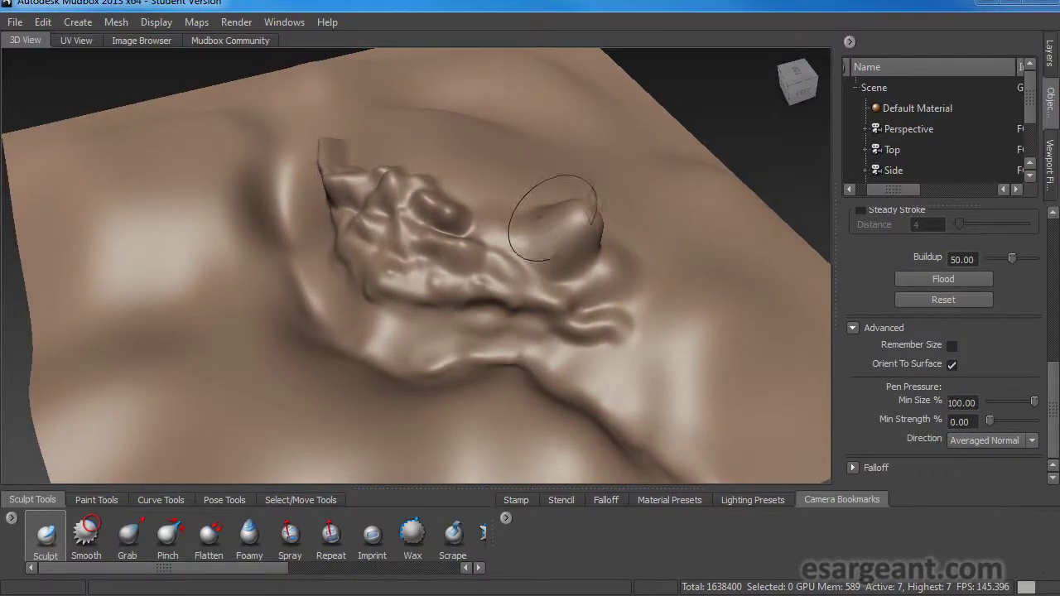
Choose the Grab tool and step the plane down to subdivision level 2, viewed from above
mouse_move(548, 221)
left_mouse_down("alt")
mouse_move(503, 265)
mouse_move(493, 246)
mouse_move(432, 241)
mouse_move(372, 181)
left_mouse_up("alt")
mouse_move(390, 377)
left_mouse_down("alt")
mouse_move(481, 288)
mouse_move(512, 319)
left_mouse_up("alt")
left_click_drag(385, 203, 396, 365, "alt")
mouse_move(460, 346)
left_mouse_down("alt")
mouse_move(400, 361)
mouse_move(428, 362)
mouse_move(420, 385)
left_mouse_up("alt")
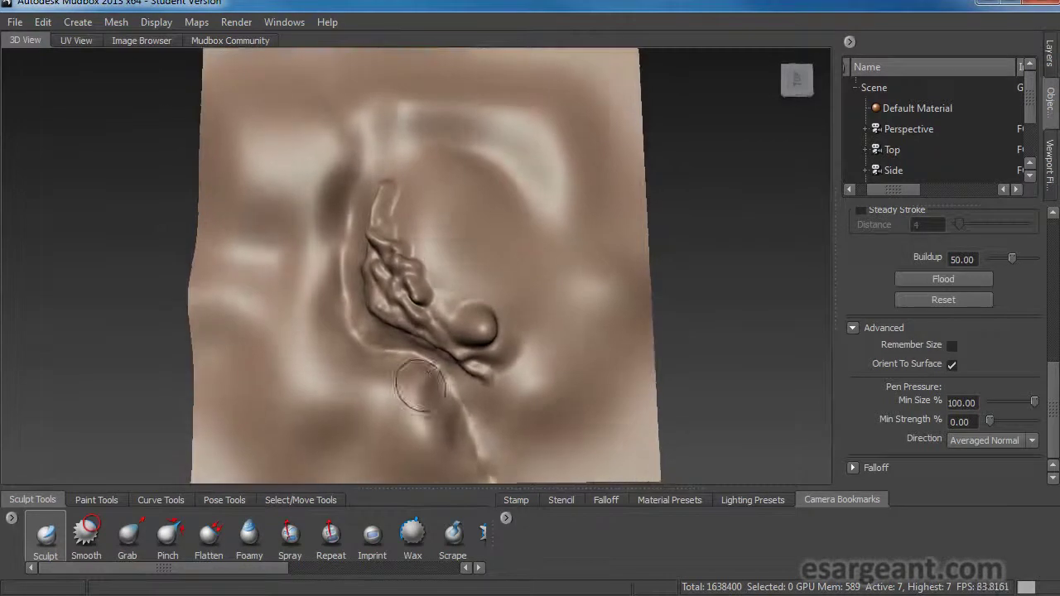
left_click(129, 540)
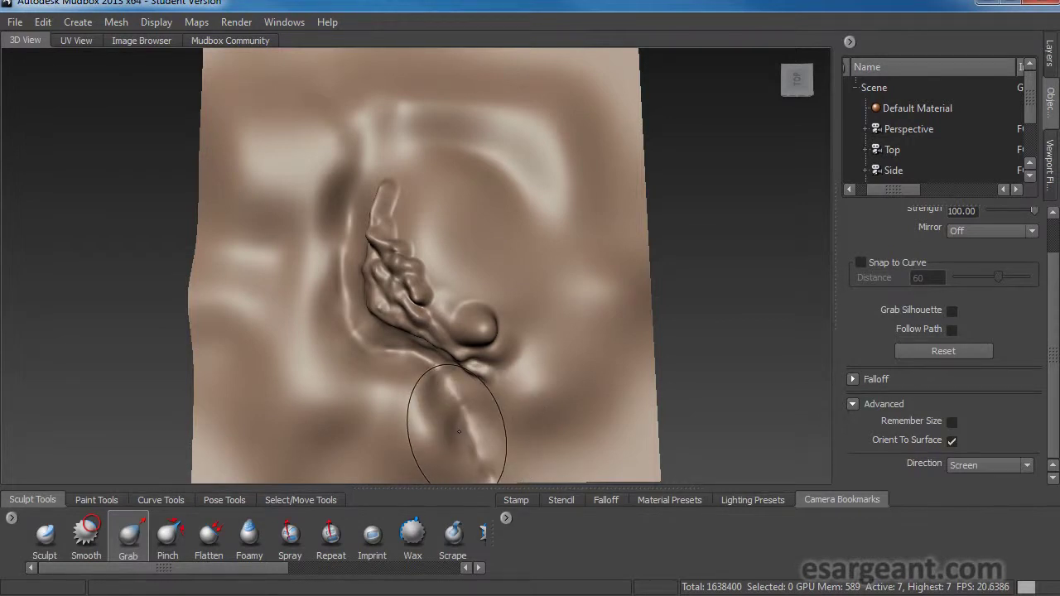
key("Page_Down")
key("Page_Down")
key("Page_Down")
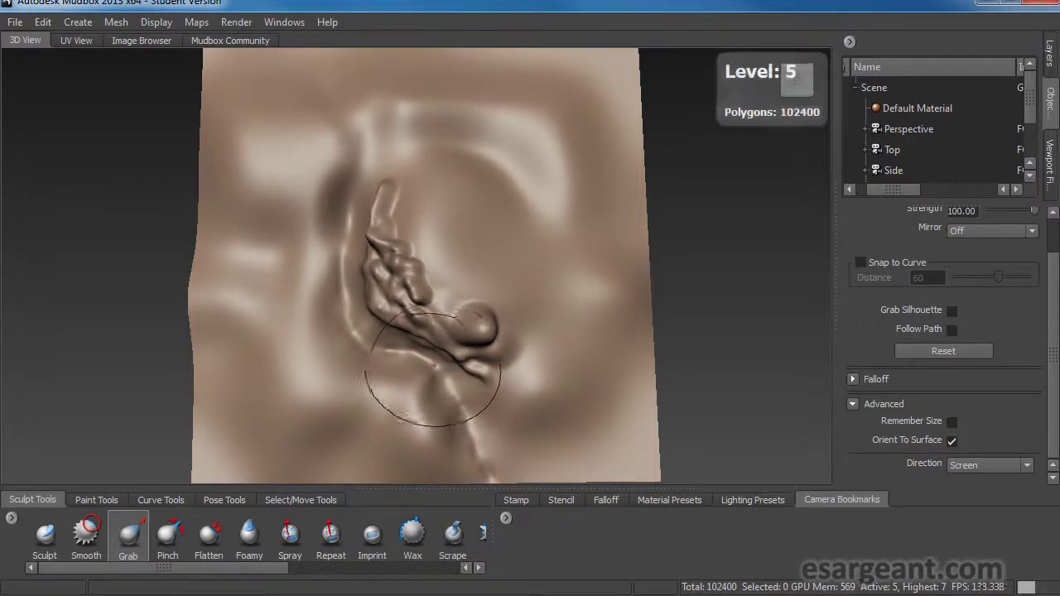
key("Page_Down")
key("Page_Down")
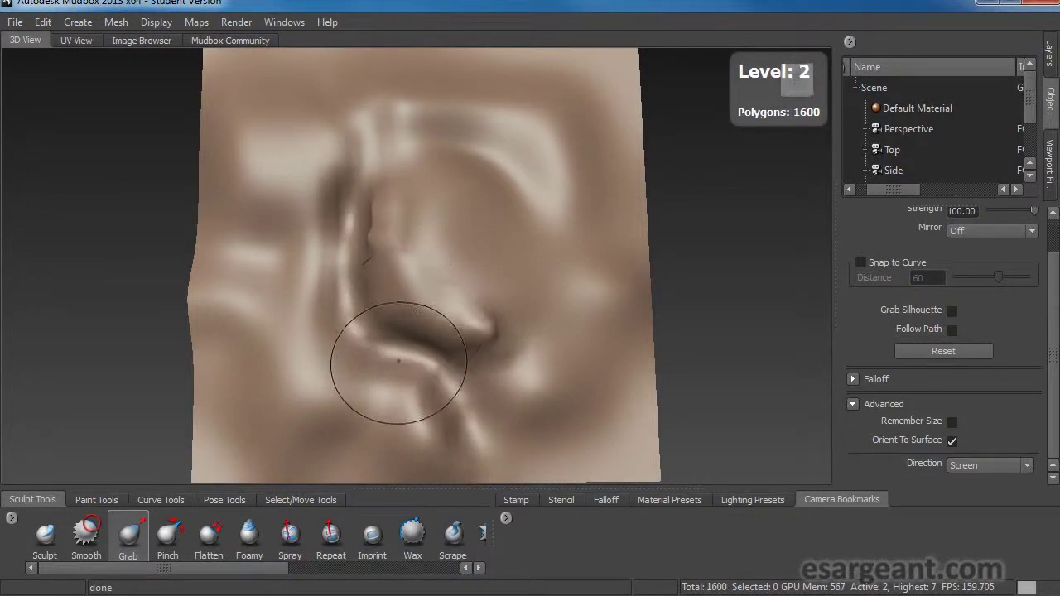
Pull the long ridge into a winding curve with the Grab tool at level 2
mouse_move(399, 363)
left_mouse_down()
mouse_move(373, 373)
mouse_move(312, 350)
mouse_move(356, 327)
mouse_move(348, 338)
mouse_move(355, 331)
mouse_move(416, 403)
mouse_move(439, 405)
mouse_move(464, 472)
left_mouse_up()
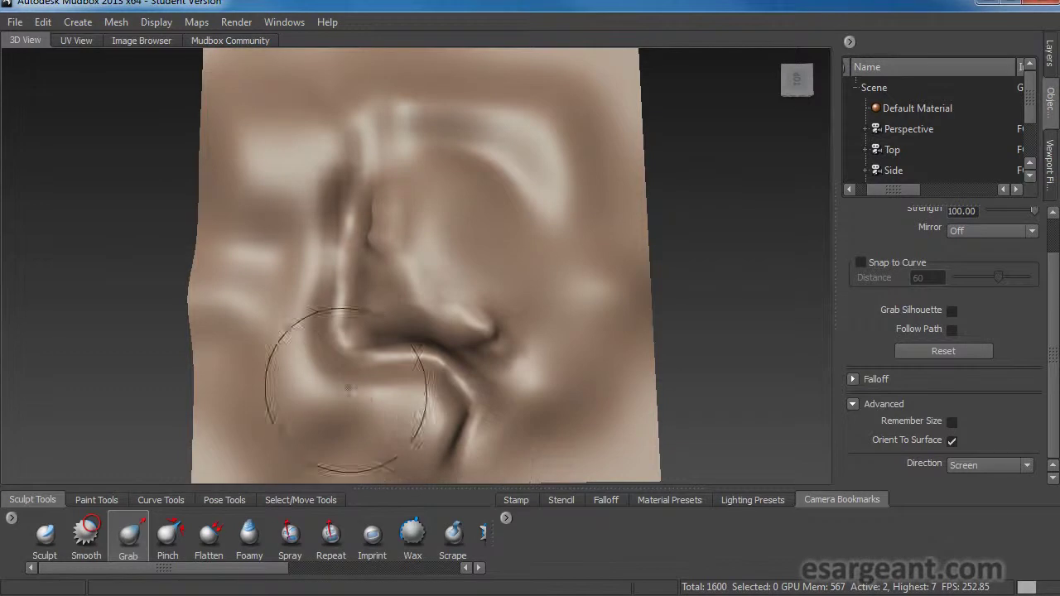
left_click_drag(364, 354, 378, 364)
mouse_move(313, 292)
left_mouse_down()
mouse_move(307, 279)
mouse_move(350, 265)
left_mouse_up()
left_click_drag(344, 182, 379, 125)
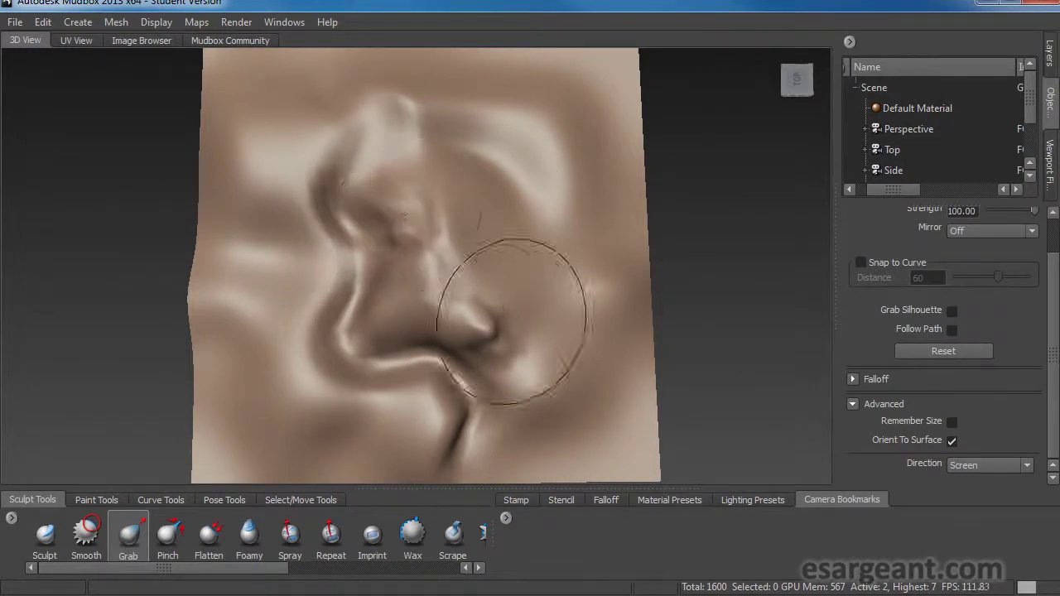
Reshape the rounded mound with the Grab tool and smooth the area around it at level 2
mouse_move(498, 319)
left_mouse_down()
mouse_move(511, 326)
mouse_move(492, 312)
mouse_move(448, 311)
left_mouse_up()
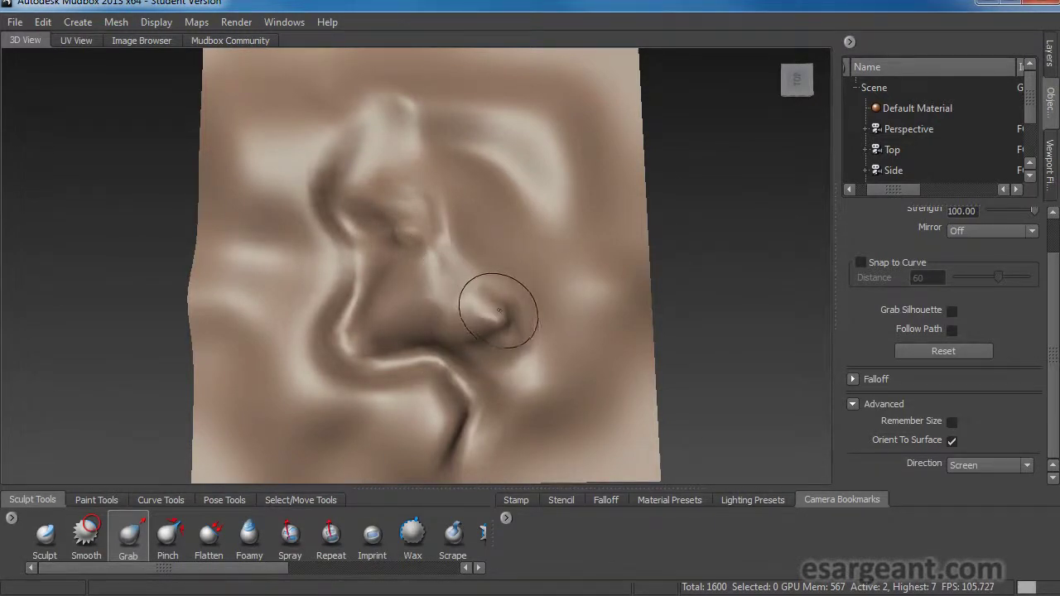
key("shift")
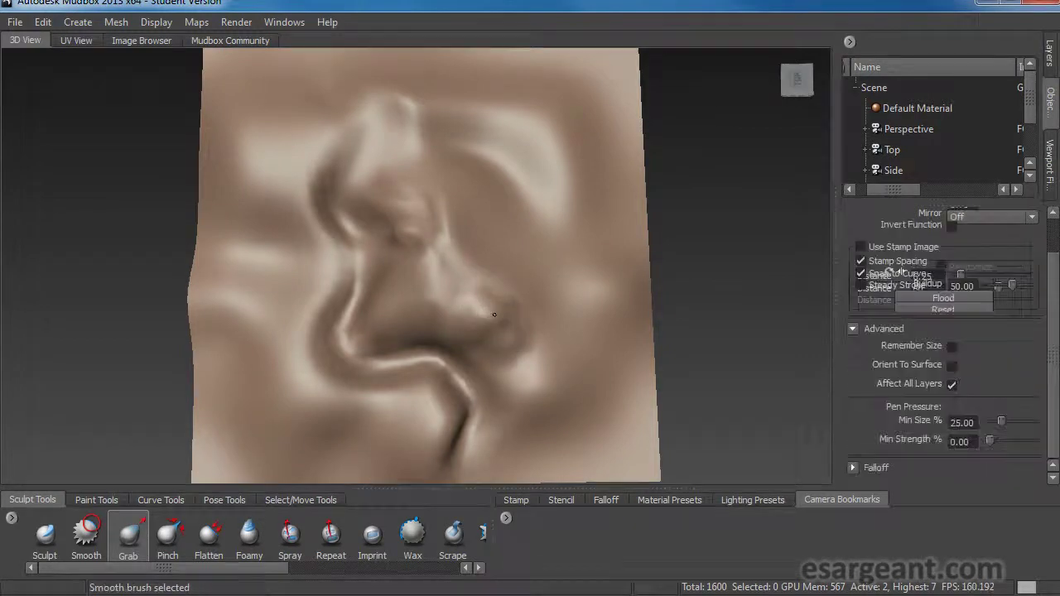
key("shift")
key("shift")
key("shift")
key("shift")
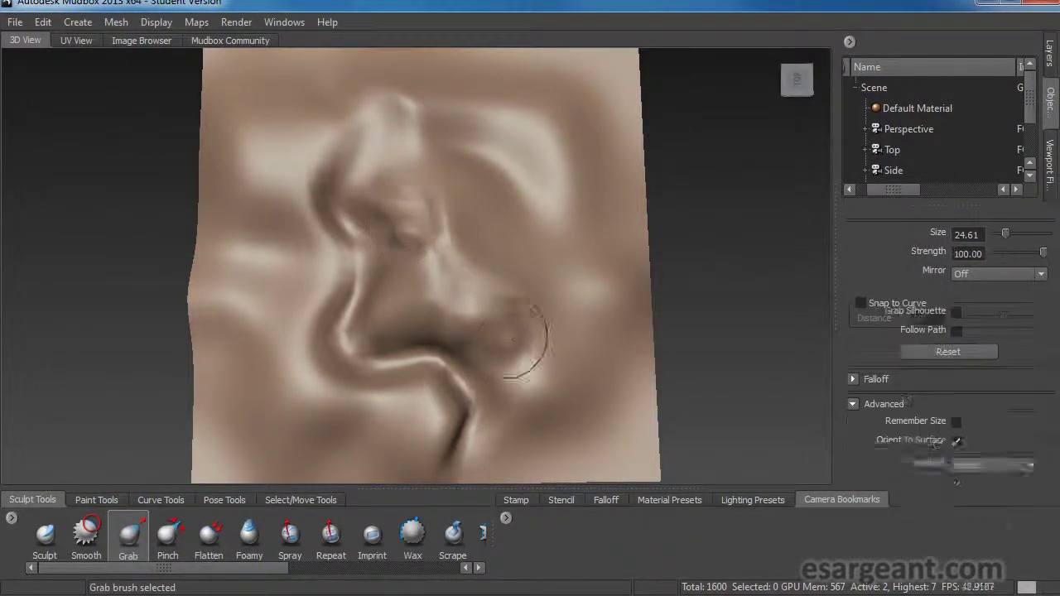
Step the reshaped plane up five subdivision levels to level 7
mouse_move(415, 377)
left_mouse_down("alt")
mouse_move(505, 314)
mouse_move(513, 319)
mouse_move(473, 366)
mouse_move(484, 374)
left_mouse_up("alt")
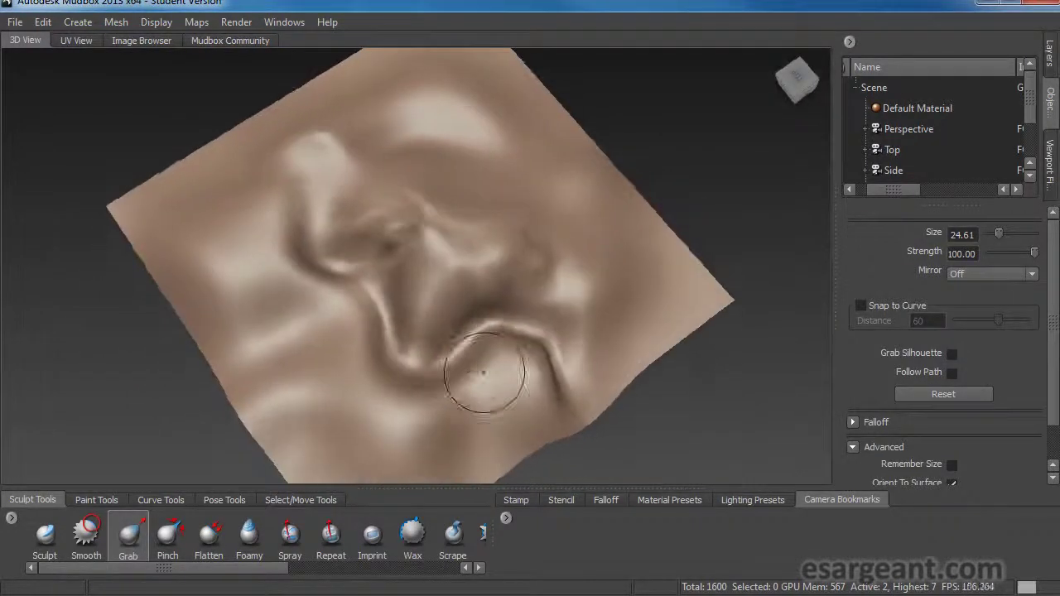
key("shift+d")
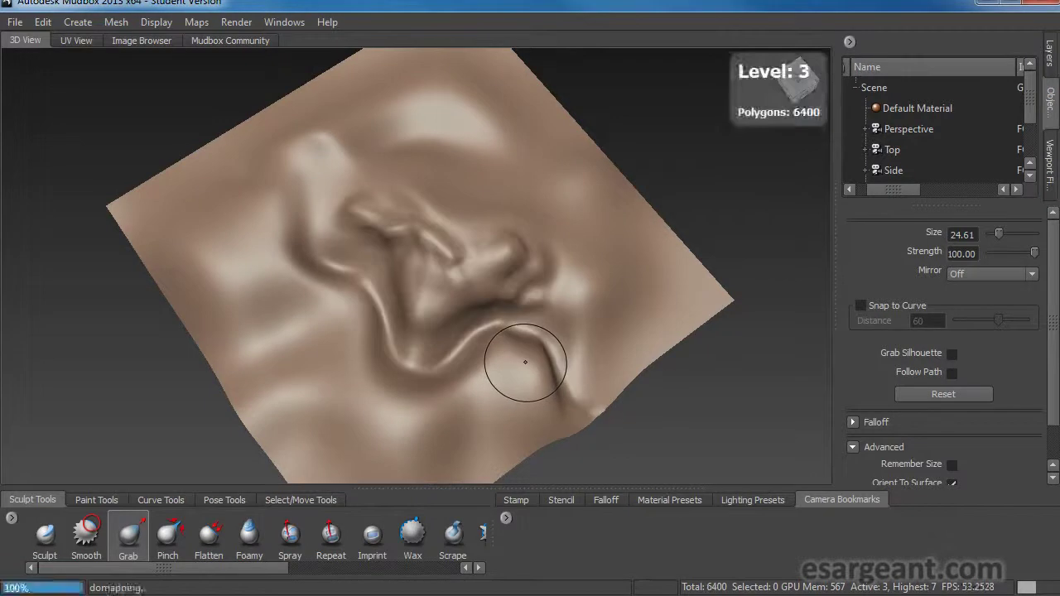
key("shift+d")
key("shift+d")
key("shift+d")
key("shift+d")
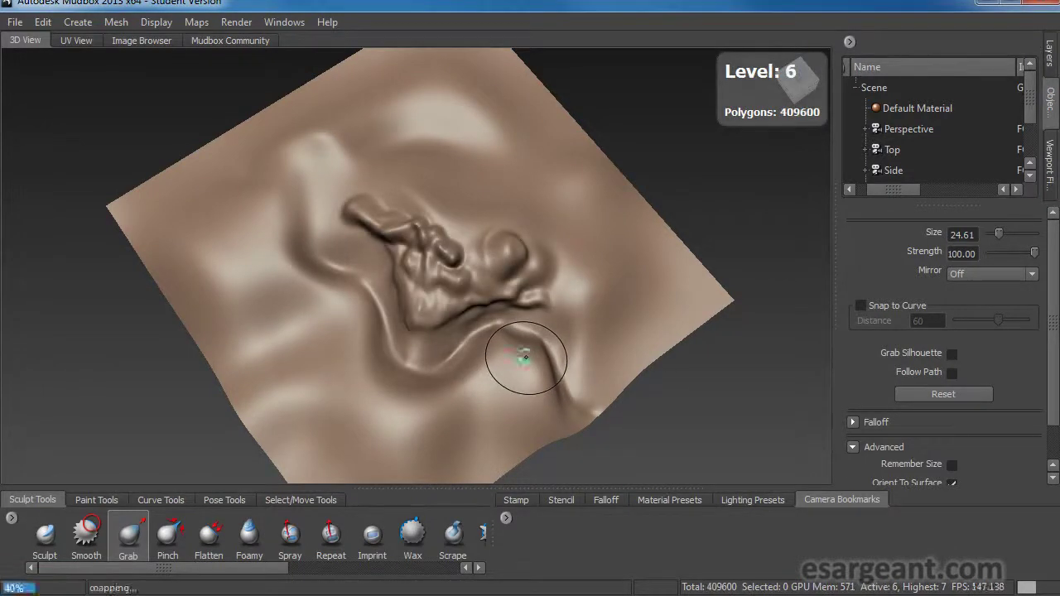
Examine the winding ridge and the fine detail at level 7 from several angles and close up
mouse_move(460, 369)
left_mouse_down("alt")
mouse_move(433, 296)
mouse_move(509, 370)
mouse_move(447, 360)
mouse_move(343, 302)
mouse_move(447, 321)
mouse_move(538, 313)
mouse_move(496, 310)
mouse_move(497, 331)
mouse_move(396, 308)
left_mouse_up("alt")
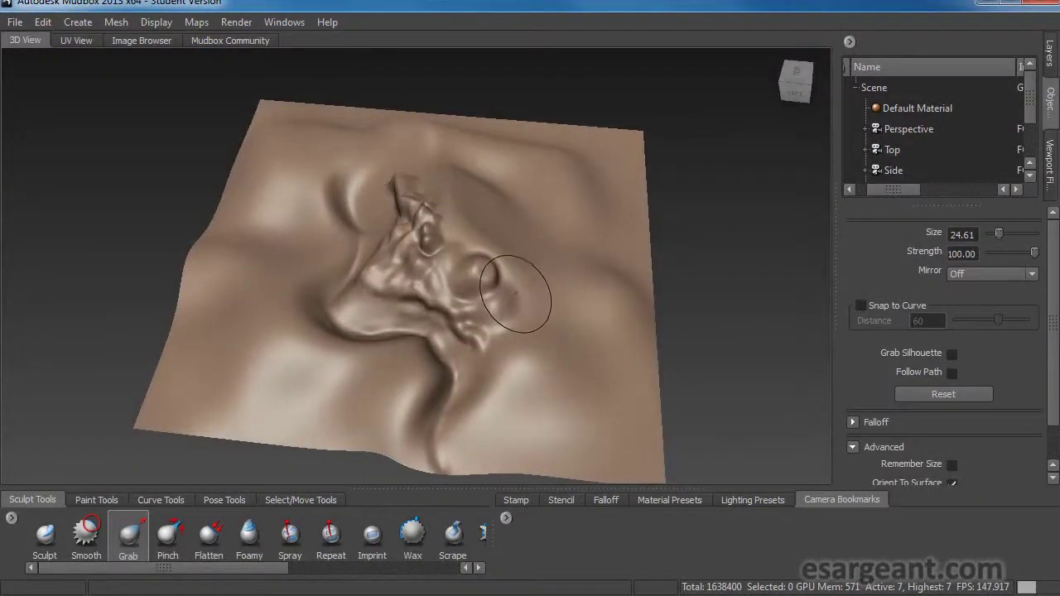
key("Page_Up")
left_click_drag(358, 349, 425, 355, "alt")
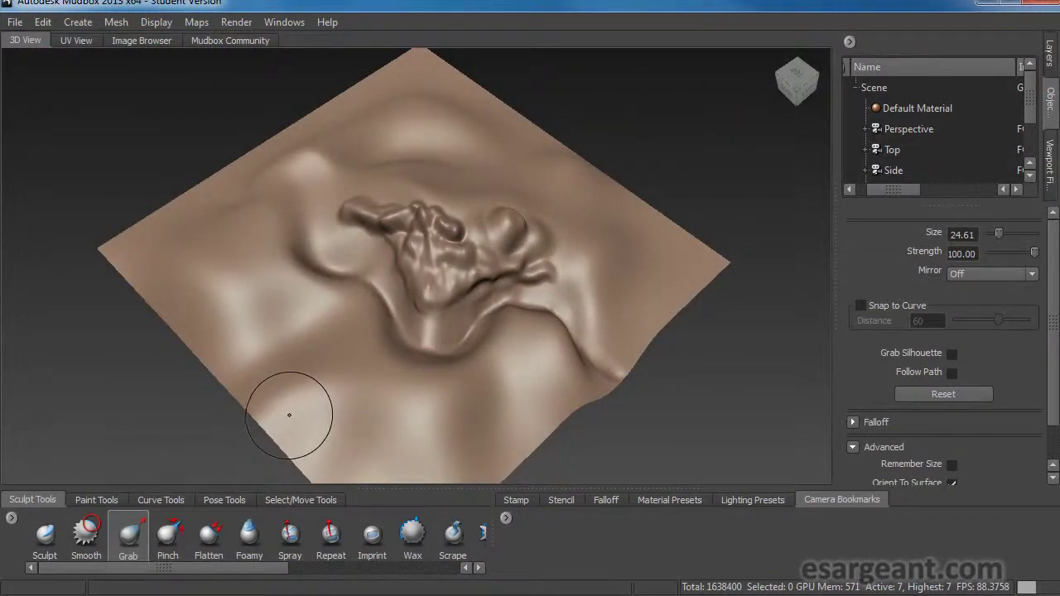
right_click_drag(451, 280, 873, 253, "alt")
mouse_move(555, 260)
left_mouse_down("alt")
mouse_move(573, 269)
mouse_move(493, 318)
mouse_move(469, 312)
mouse_move(438, 328)
mouse_move(430, 351)
left_mouse_up("alt")
mouse_move(569, 324)
right_mouse_down("alt")
mouse_move(486, 315)
mouse_move(322, 356)
right_mouse_up("alt")
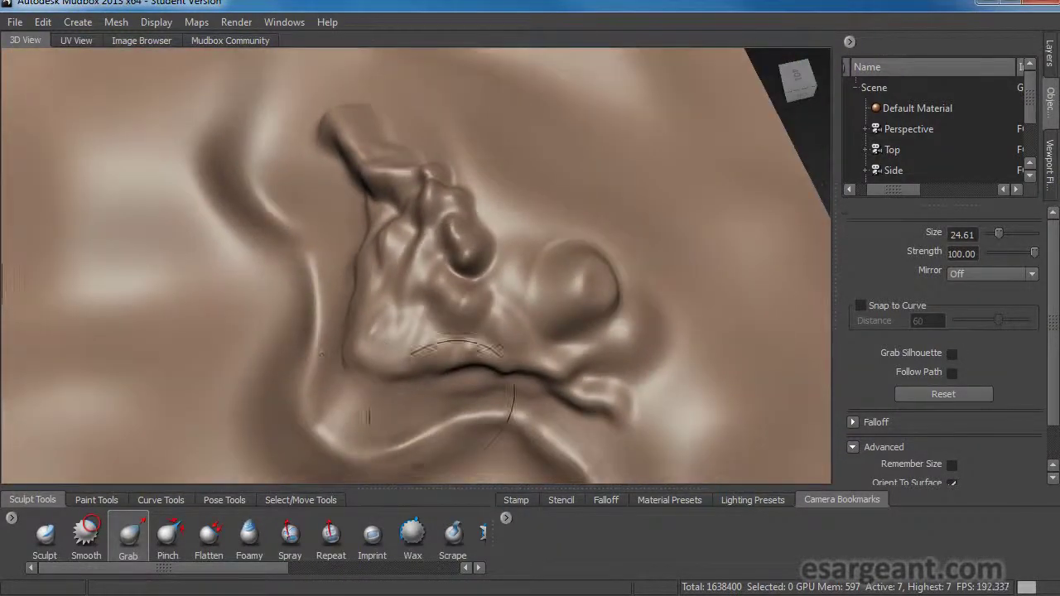
Sharpen the crest of the winding ridge along its length with the Pinch tool at strength 15
mouse_move(478, 391)
left_mouse_down("alt")
mouse_move(465, 356)
mouse_move(445, 344)
left_mouse_up("alt")
right_click_drag(450, 284, 335, 290, "alt")
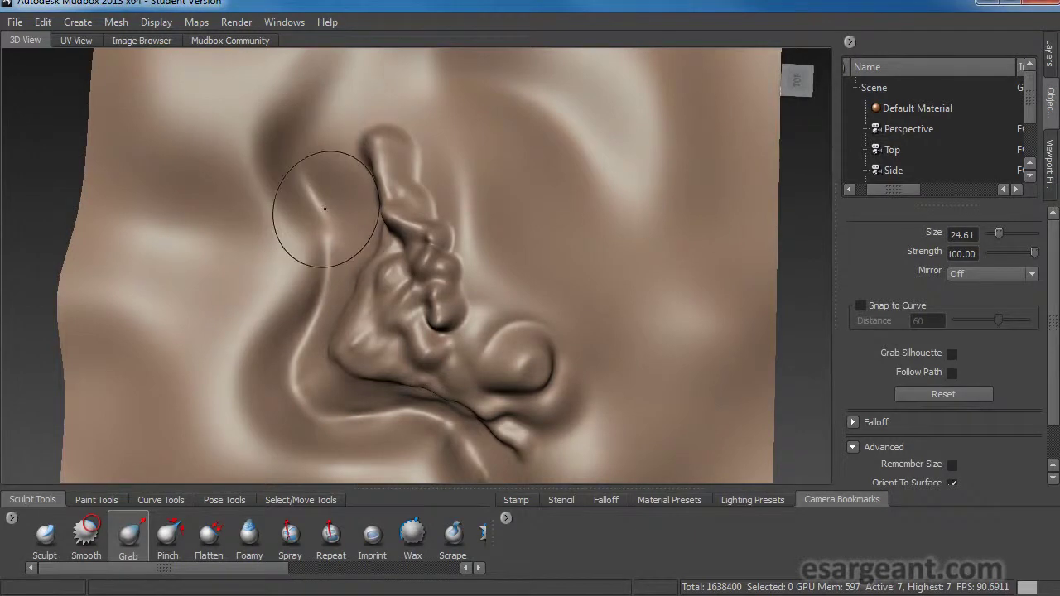
left_click_drag(434, 402, 460, 291, "alt")
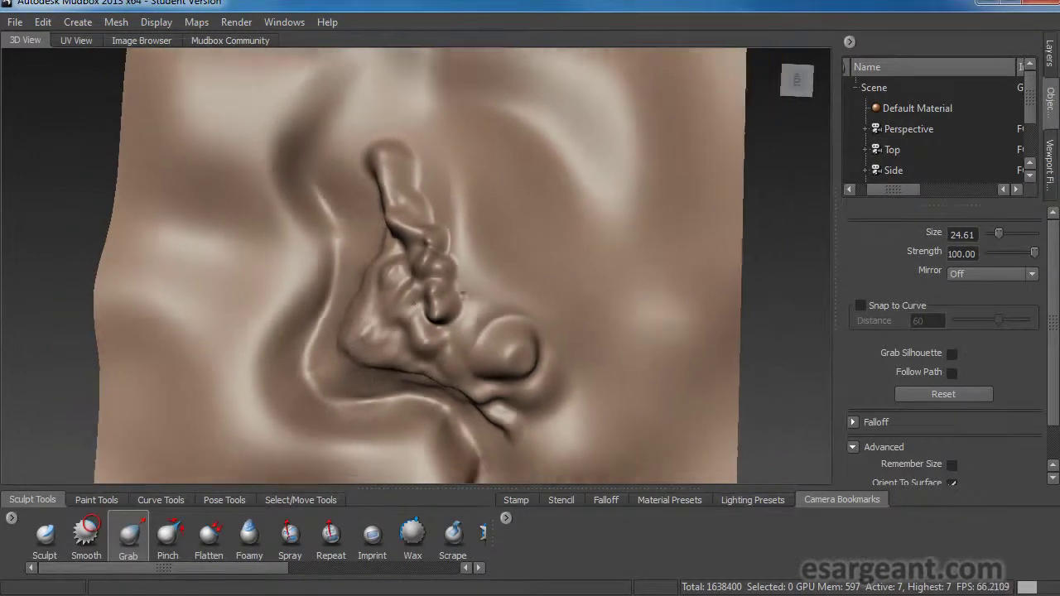
left_click(170, 538)
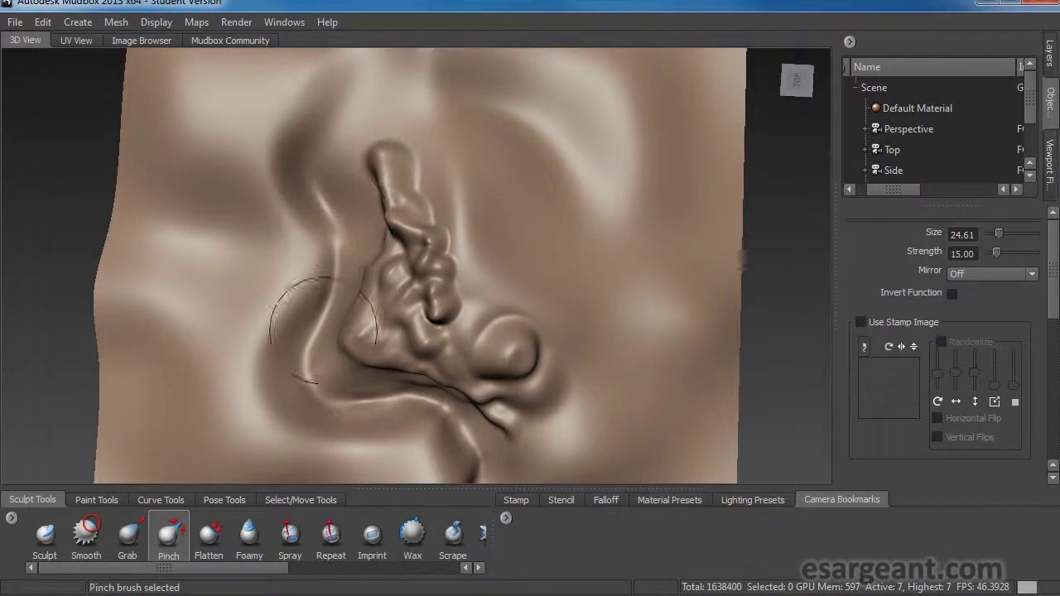
key("b")
left_click_drag(318, 185, 312, 189)
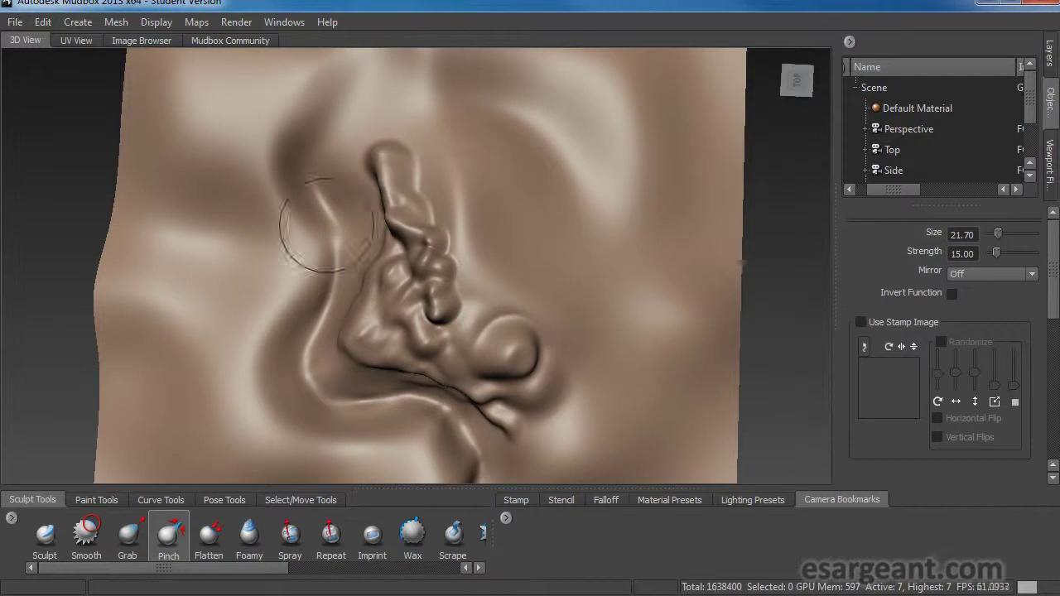
left_click_drag(311, 197, 318, 197)
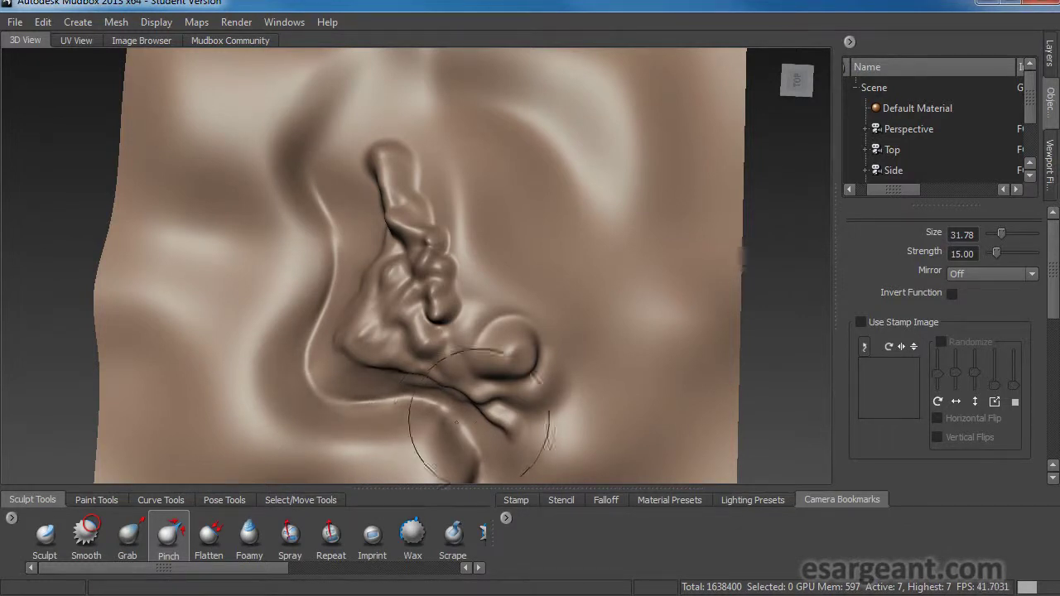
right_click_drag(460, 406, 430, 394, "alt")
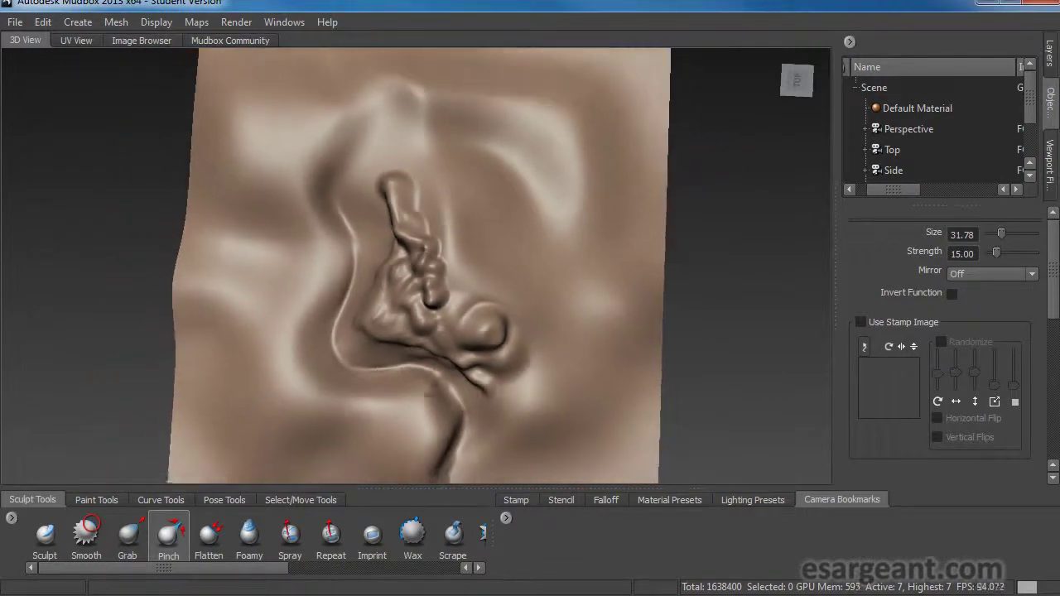
left_click_drag(414, 419, 429, 383, "alt")
key("F2")
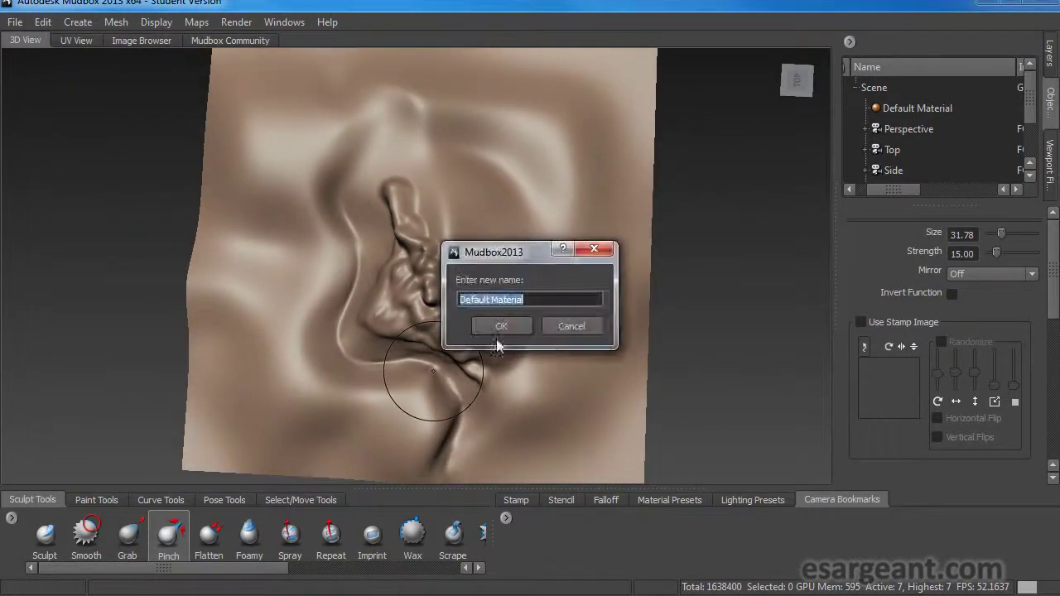
left_click(567, 327)
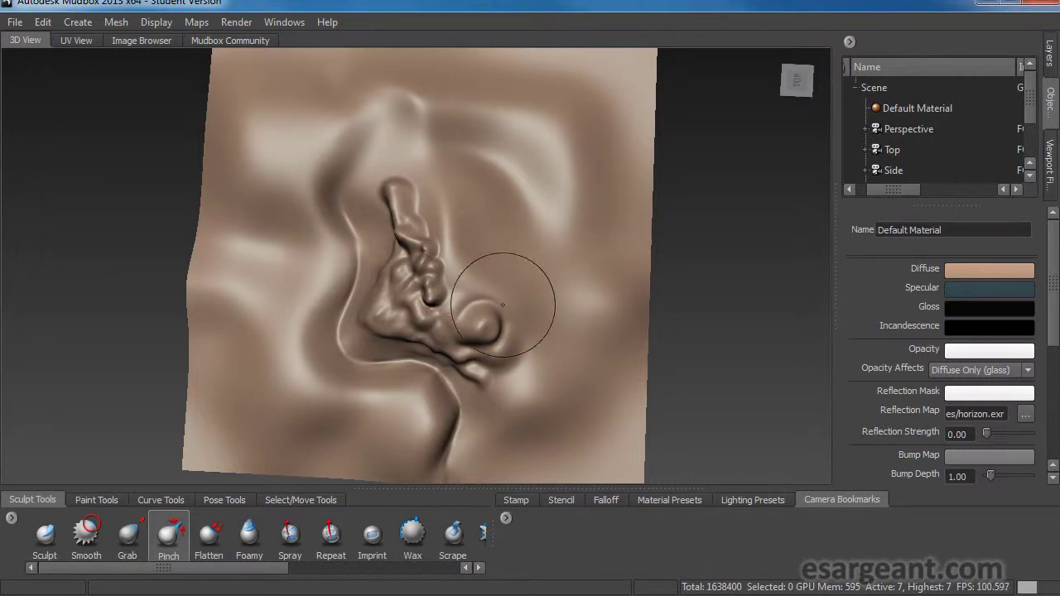
Enable Orient To Surface for the Flatten tool and flatten the top of the round mound
mouse_move(314, 382)
left_mouse_down("alt")
mouse_move(531, 368)
mouse_move(337, 312)
left_mouse_up("alt")
right_click_drag(320, 317, 436, 289, "alt")
left_click_drag(437, 289, 318, 278, "alt")
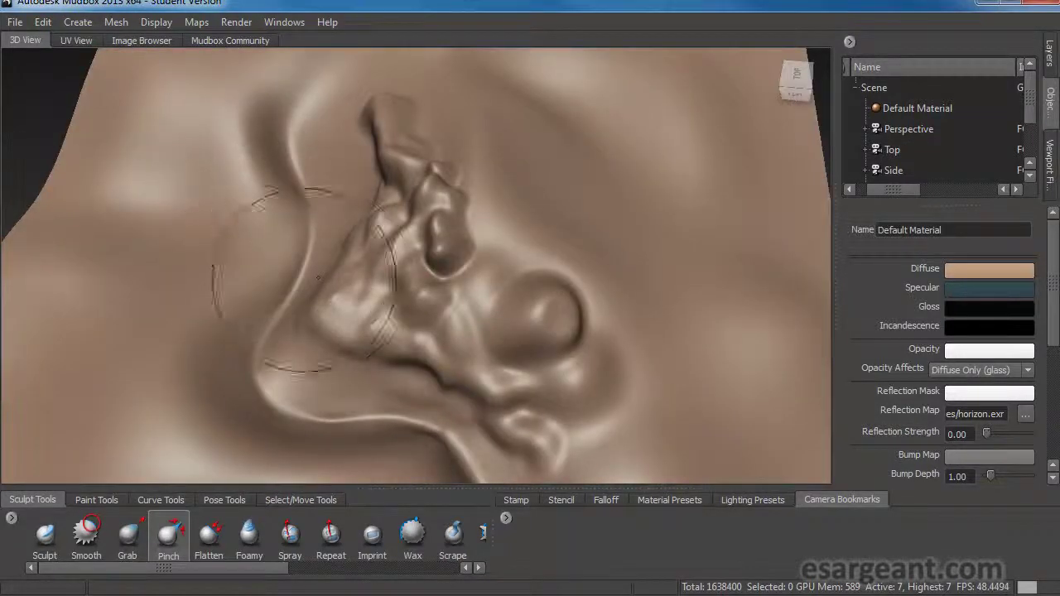
mouse_move(294, 412)
left_mouse_down("alt")
mouse_move(538, 382)
mouse_move(501, 313)
mouse_move(438, 303)
mouse_move(335, 358)
mouse_move(380, 323)
mouse_move(397, 292)
left_mouse_up("alt")
right_click_drag(504, 256, 394, 263, "alt")
mouse_move(394, 263)
left_mouse_down("alt")
mouse_move(332, 261)
mouse_move(392, 274)
mouse_move(452, 364)
left_mouse_up("alt")
left_click(209, 534)
mouse_move(450, 295)
left_mouse_down("alt")
mouse_move(473, 259)
mouse_move(431, 356)
left_mouse_up("alt")
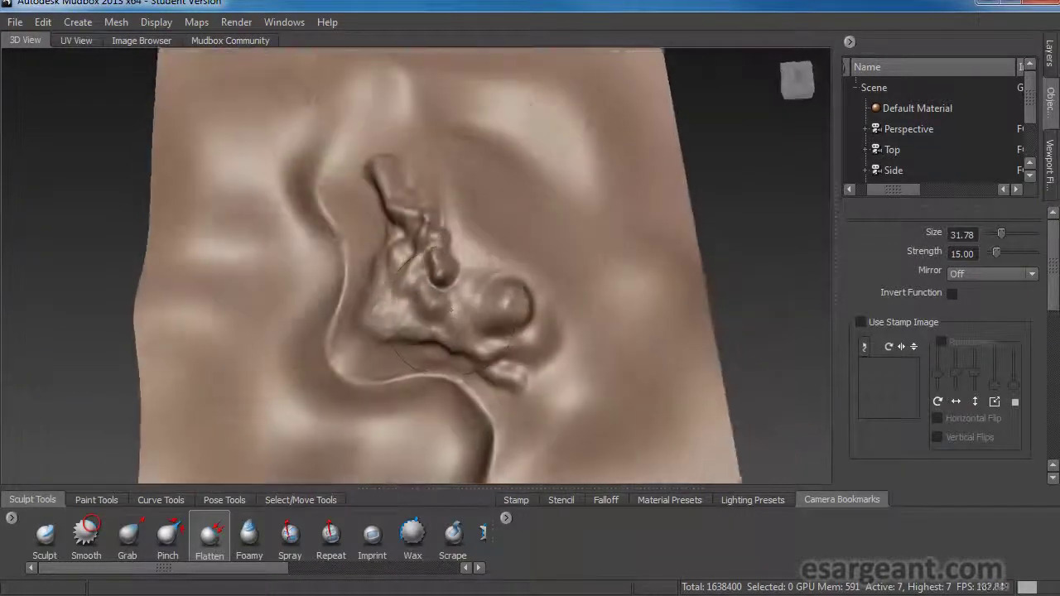
left_click_drag(515, 284, 502, 320, "alt")
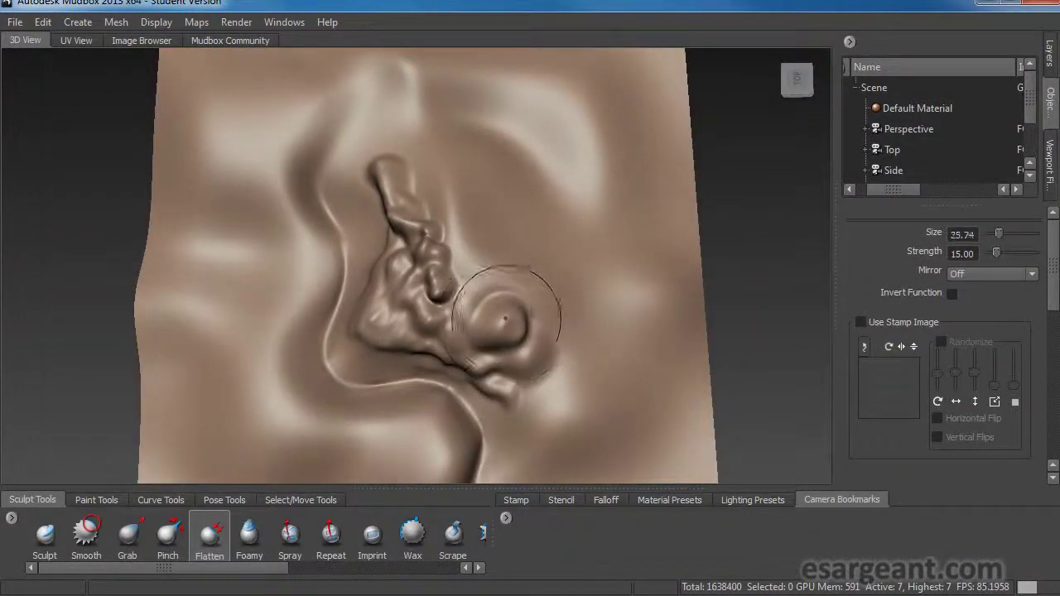
mouse_move(506, 322)
left_mouse_down("alt")
mouse_move(525, 238)
mouse_move(510, 281)
left_mouse_up("alt")
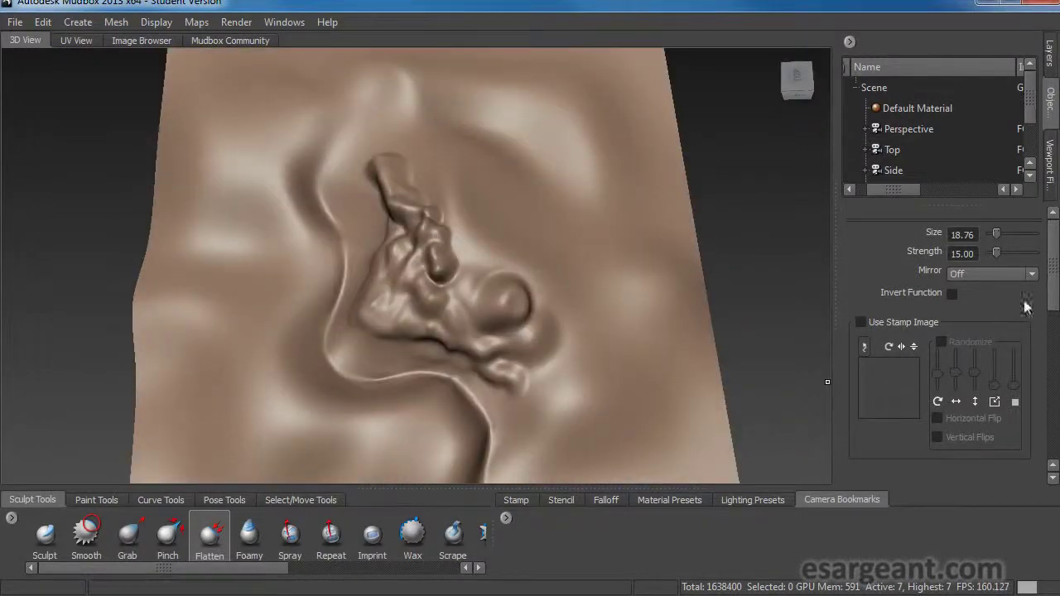
left_click_drag(1049, 295, 1048, 445)
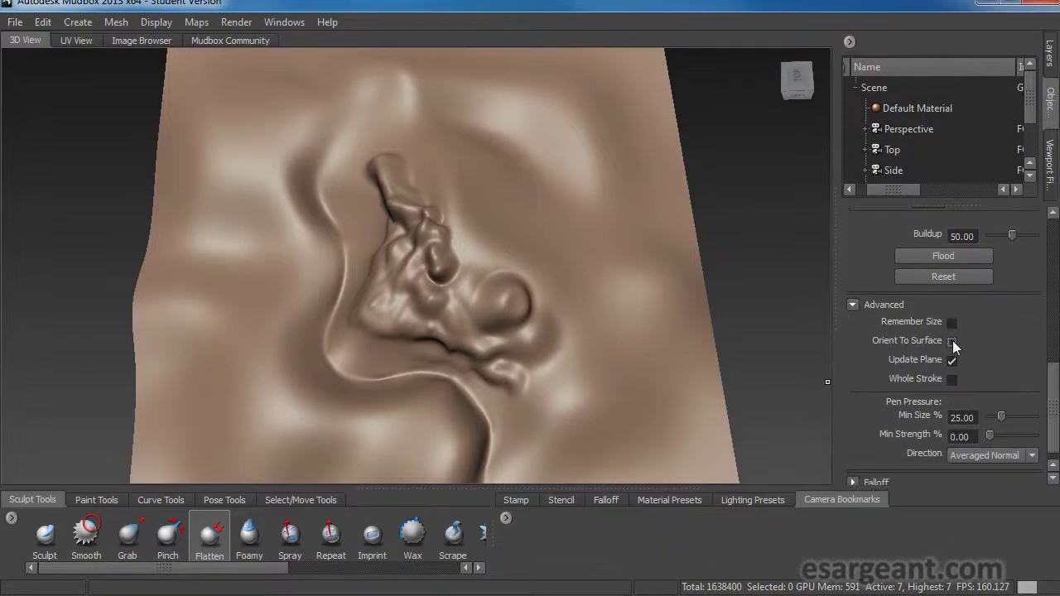
left_click_drag(523, 308, 500, 302, "alt")
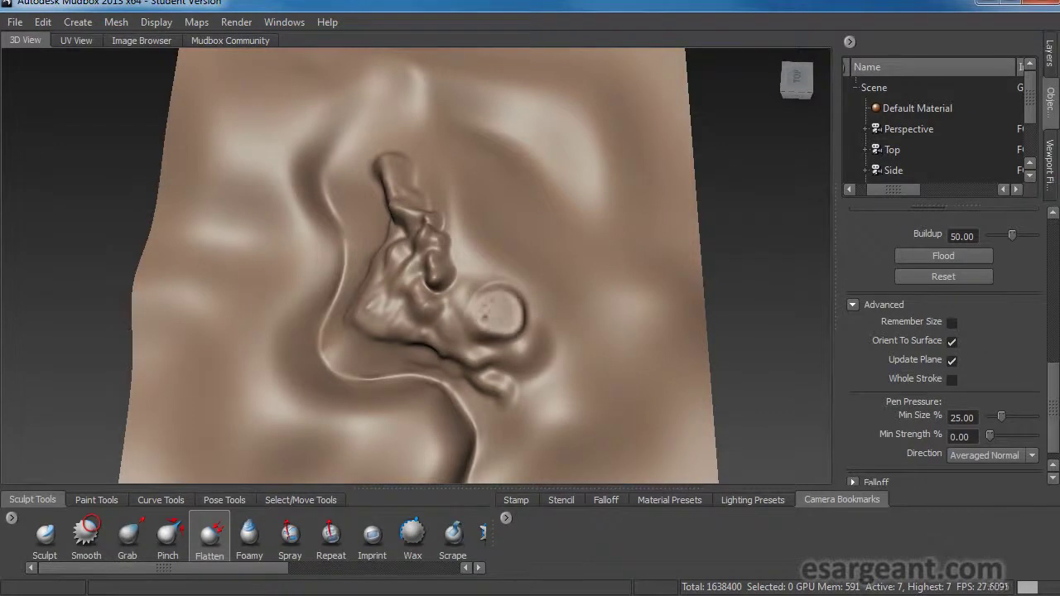
Flatten the elongated bump beside the round mound and the rough detail next to it
left_click_drag(497, 299, 501, 178, "alt")
right_click_drag(501, 178, 735, 221, "alt")
mouse_move(576, 196)
left_mouse_down("alt")
mouse_move(579, 240)
mouse_move(468, 209)
mouse_move(452, 248)
mouse_move(447, 218)
left_mouse_up("alt")
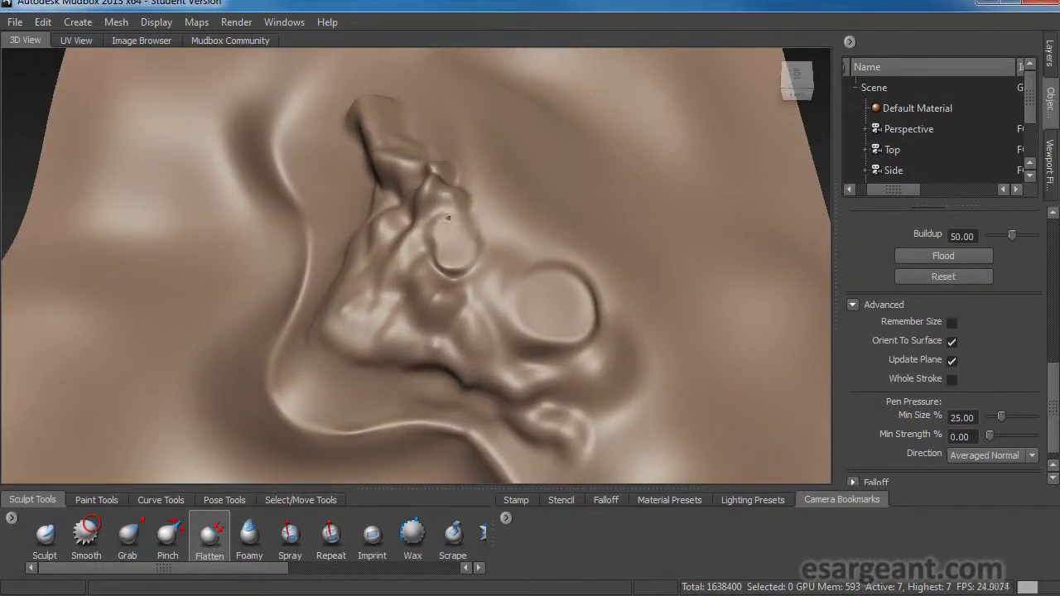
left_click_drag(434, 173, 530, 203, "alt")
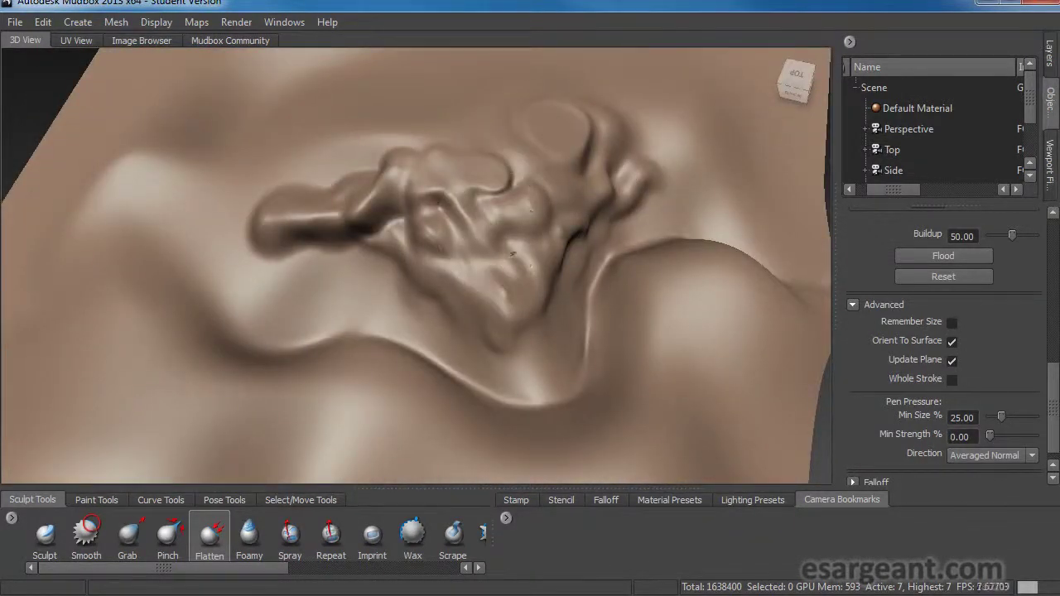
left_click_drag(521, 257, 568, 296, "alt")
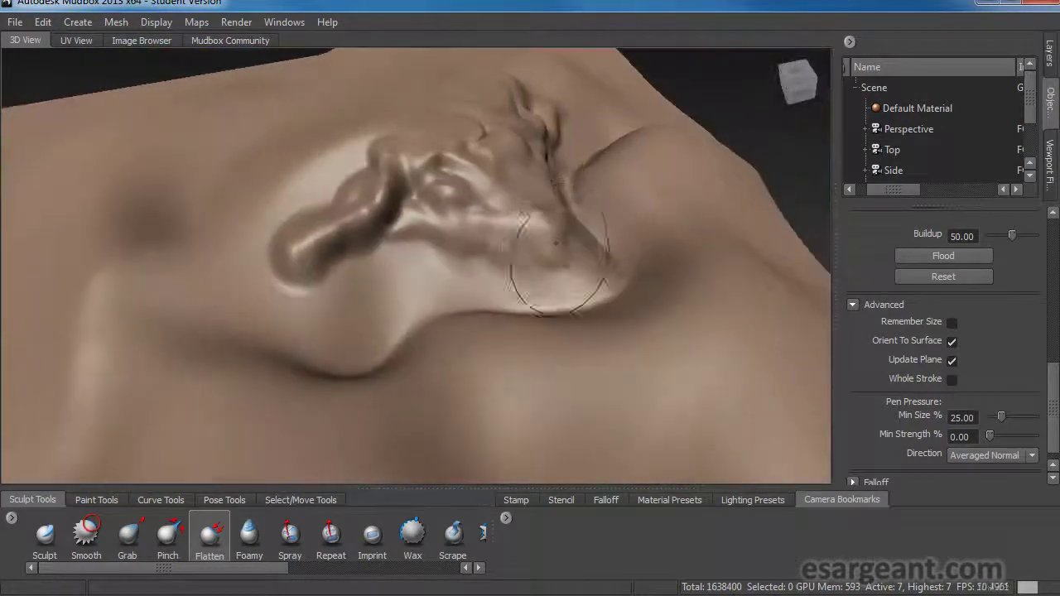
Flatten the long finger-like form and the remaining raised detail near the winding ridge
mouse_move(343, 26)
left_mouse_down("alt")
mouse_move(394, 149)
mouse_move(398, 217)
mouse_move(331, 224)
left_mouse_up("alt")
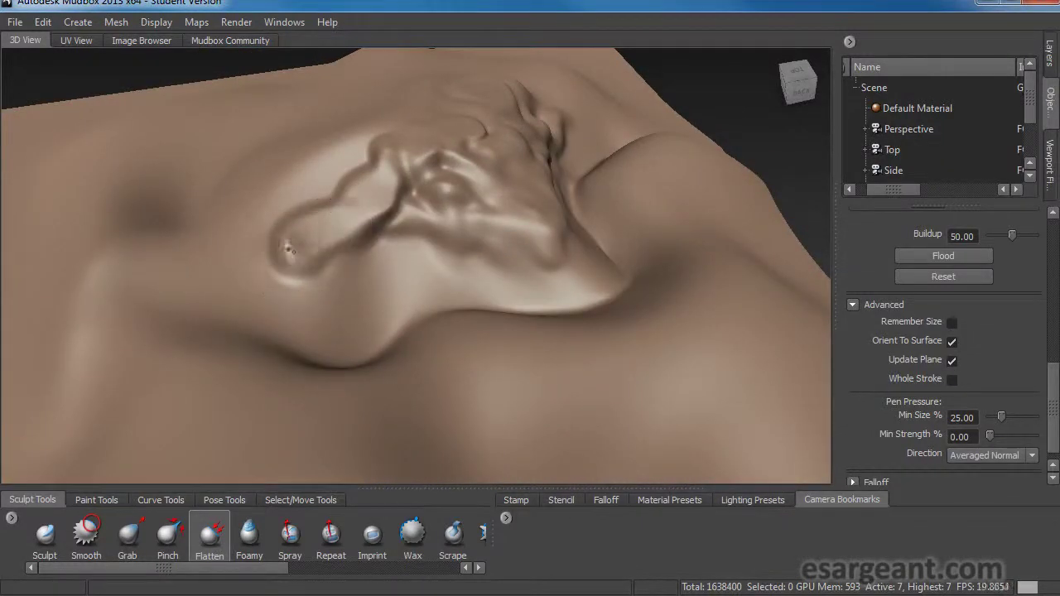
mouse_move(395, 268)
left_mouse_down("alt")
mouse_move(384, 302)
mouse_move(338, 249)
mouse_move(317, 263)
mouse_move(351, 332)
left_mouse_up("alt")
left_click_drag(591, 404, 586, 412)
mouse_move(571, 348)
left_mouse_down()
mouse_move(580, 367)
mouse_move(568, 402)
mouse_move(494, 330)
mouse_move(505, 319)
mouse_move(583, 366)
mouse_move(372, 331)
mouse_move(319, 373)
mouse_move(377, 52)
mouse_move(644, 289)
mouse_move(618, 313)
mouse_move(546, 99)
left_mouse_up()
left_click_drag(613, 331, 520, 314, "alt")
Switch to the Bulge tool, undo the trial stroke, and set the pen pressure minimum size to 100%
left_click_drag(168, 569, 180, 569)
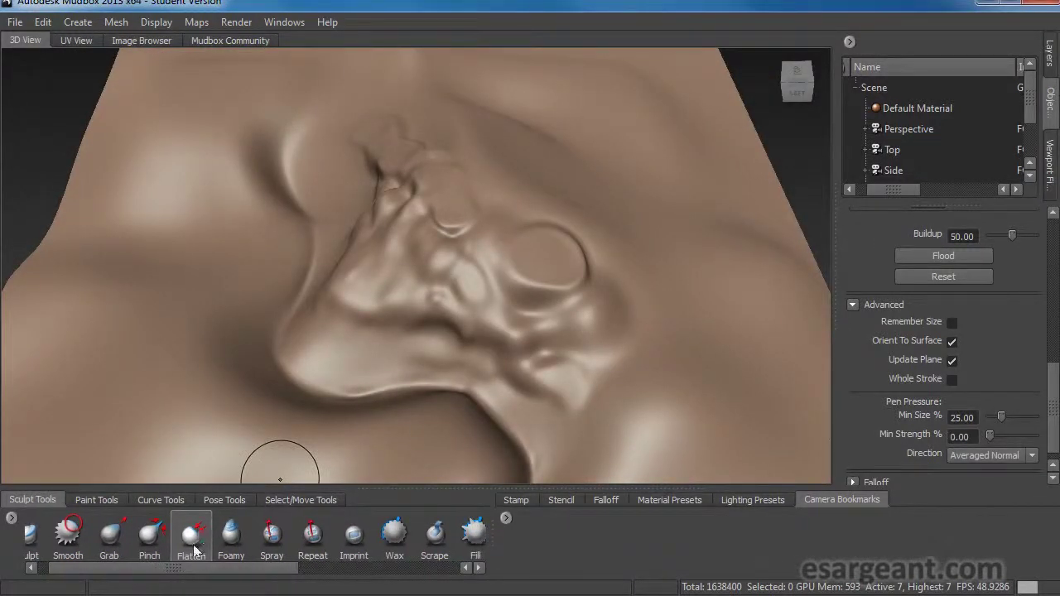
left_click_drag(211, 570, 341, 580)
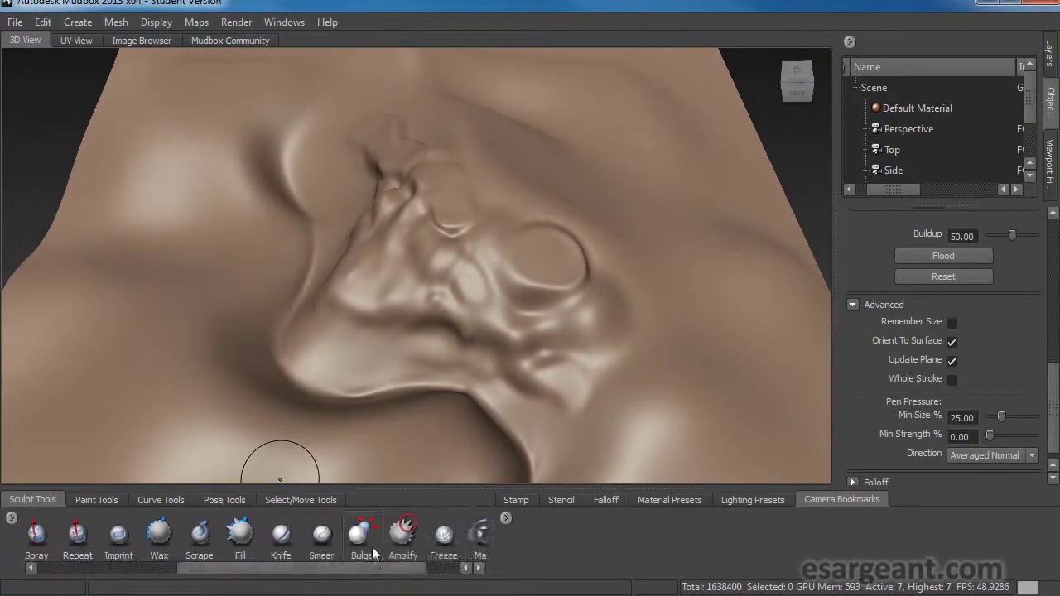
left_click(362, 538)
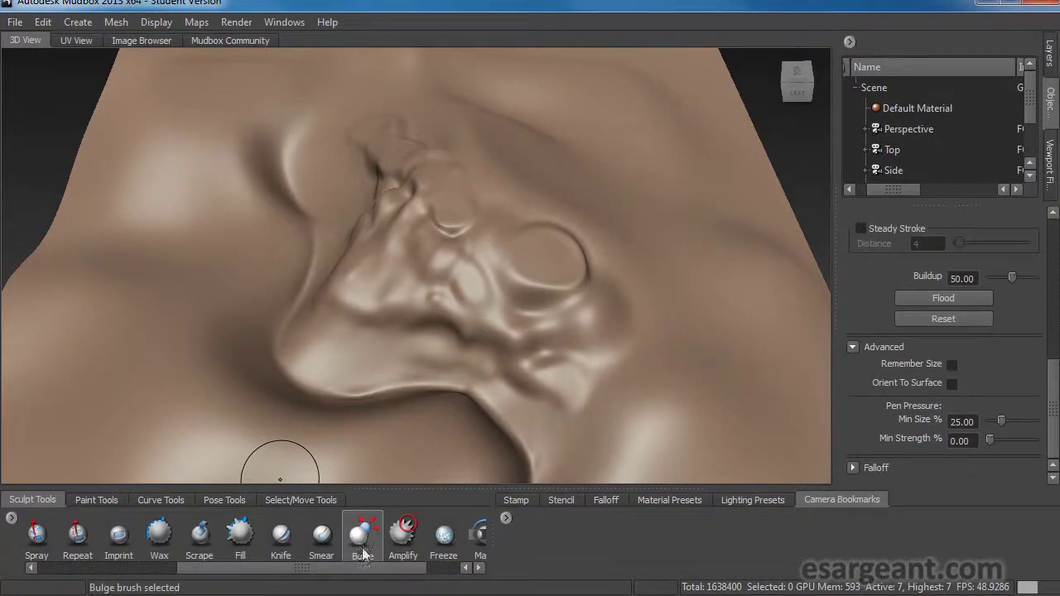
mouse_move(314, 257)
left_mouse_down("alt")
mouse_move(430, 217)
mouse_move(414, 177)
mouse_move(438, 213)
mouse_move(459, 214)
left_mouse_up("alt")
key("ctrl+z")
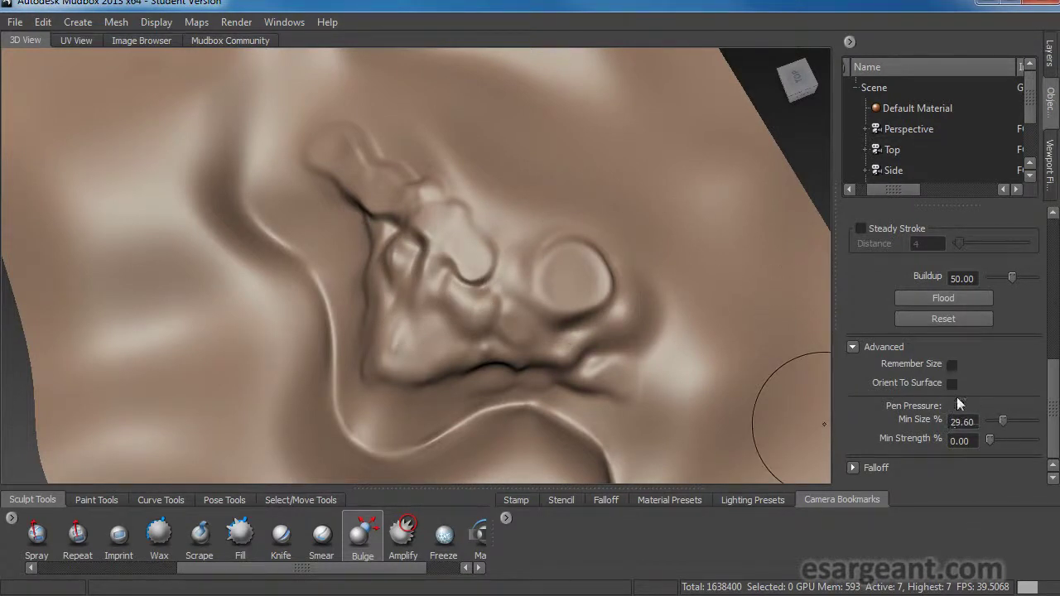
mouse_move(1049, 431)
left_mouse_down()
mouse_move(1049, 304)
mouse_move(1050, 442)
left_mouse_up()
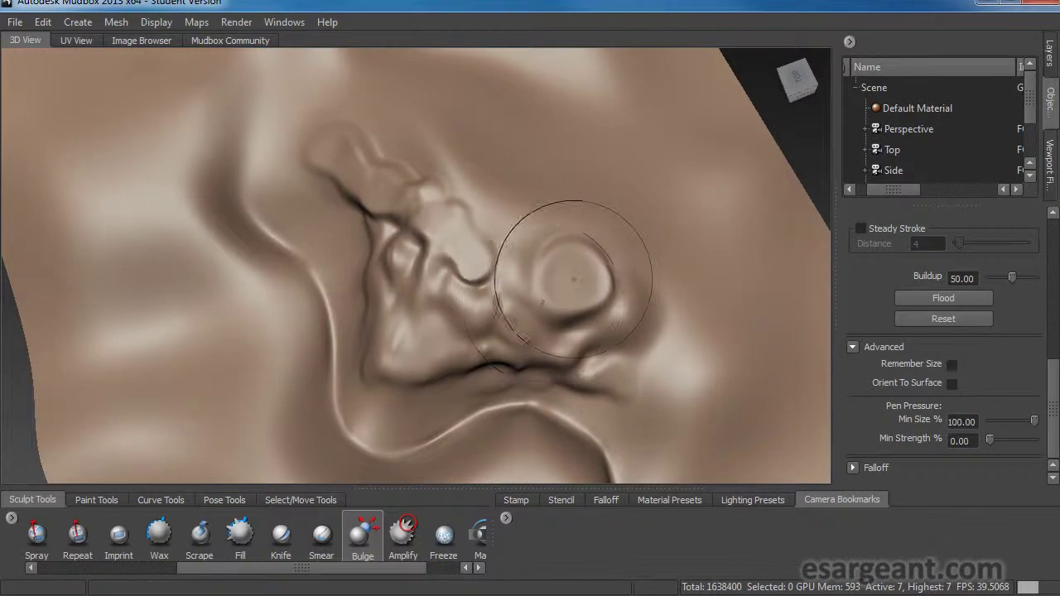
Adjust the Bulge brush size and swell a small round knob in the rough detail beside the flattened bump
key("bracketright")
key("bracketright")
key("bracketright")
key("bracketright")
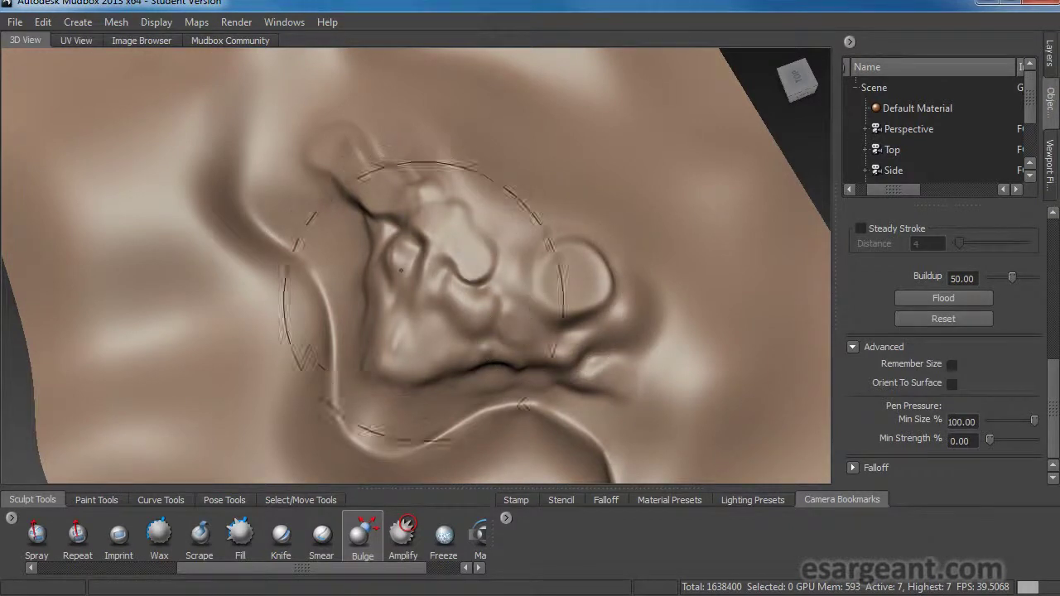
left_click_drag(438, 278, 443, 279)
mouse_move(383, 327)
left_mouse_down("alt")
mouse_move(401, 169)
mouse_move(451, 161)
mouse_move(431, 236)
mouse_move(443, 324)
mouse_move(450, 279)
mouse_move(393, 336)
mouse_move(356, 351)
mouse_move(420, 277)
mouse_move(450, 297)
left_mouse_up("alt")
key("bracketleft")
key("bracketleft")
key("bracketleft")
mouse_move(556, 289)
left_mouse_down()
mouse_move(566, 289)
mouse_move(520, 315)
mouse_move(547, 344)
left_mouse_up()
mouse_move(490, 308)
left_mouse_down("alt")
mouse_move(572, 265)
mouse_move(451, 314)
left_mouse_up("alt")
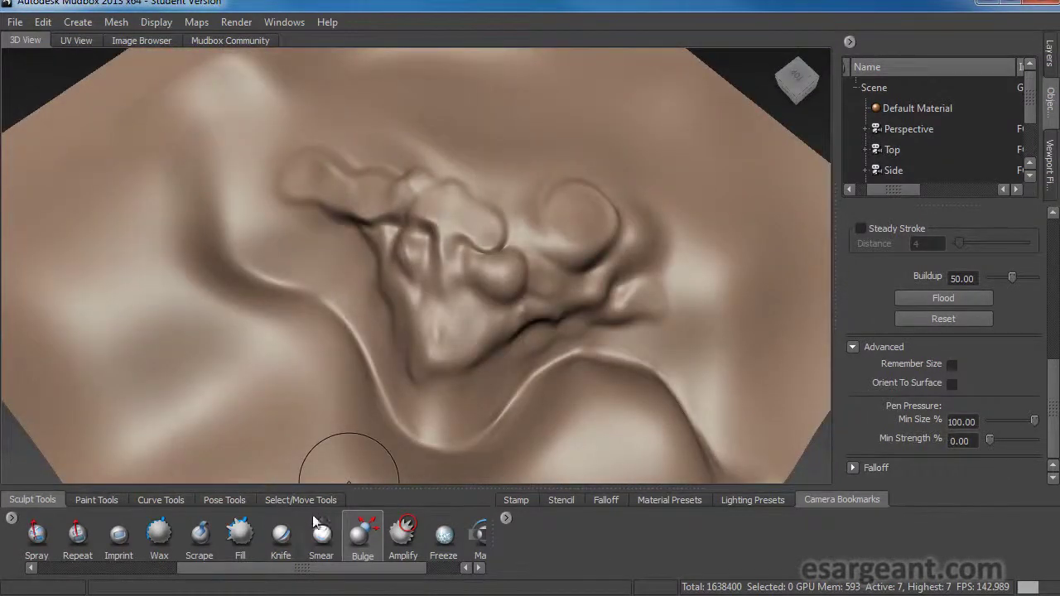
Step the plane down six subdivision levels to level 1
left_click_drag(286, 571, 164, 588)
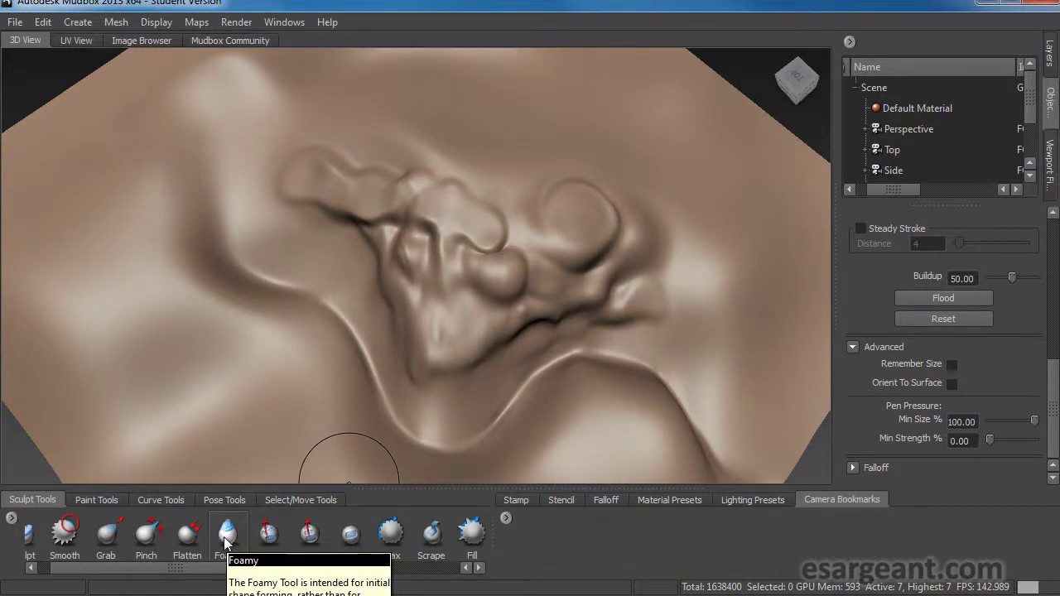
mouse_move(247, 338)
left_mouse_down("alt")
mouse_move(323, 319)
mouse_move(278, 277)
mouse_move(213, 315)
left_mouse_up("alt")
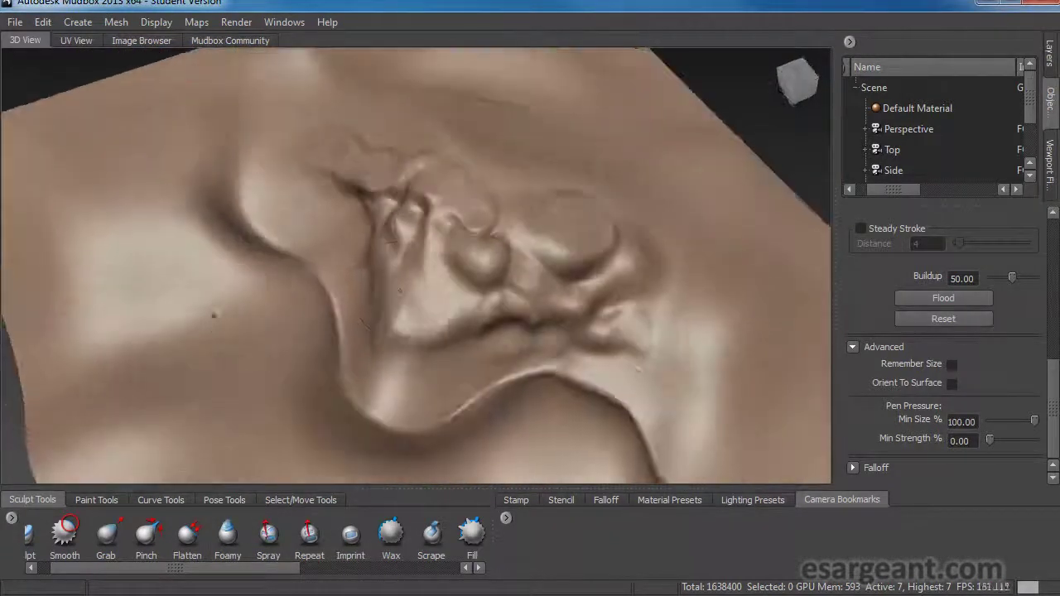
right_click_drag(497, 242, 421, 247, "alt")
left_click_drag(420, 247, 378, 242, "alt")
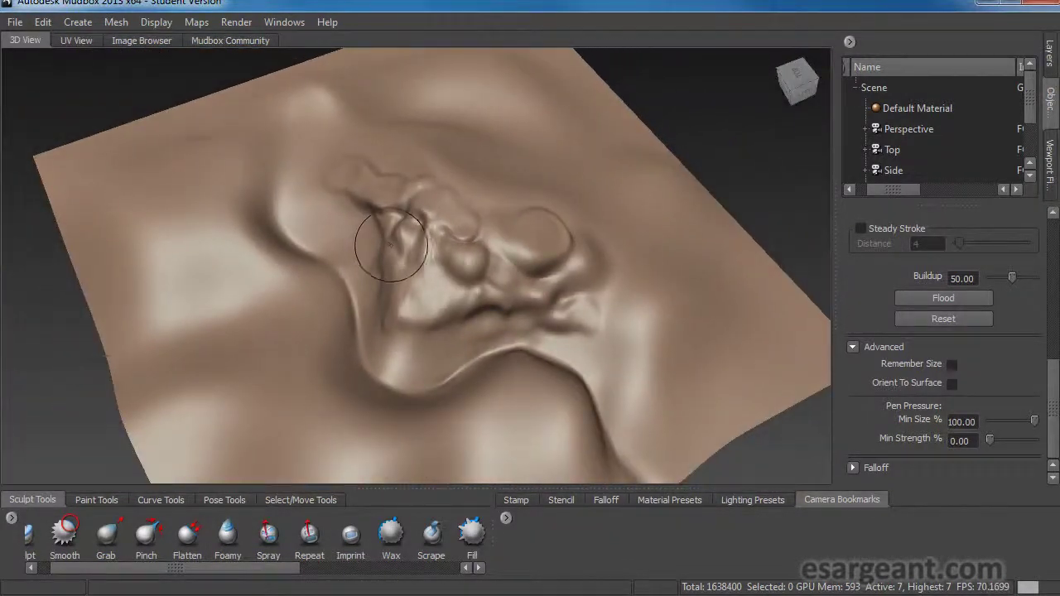
key("Page_Down")
key("Page_Down")
key("Page_Down")
key("Page_Down")
key("Page_Down")
key("Page_Down")
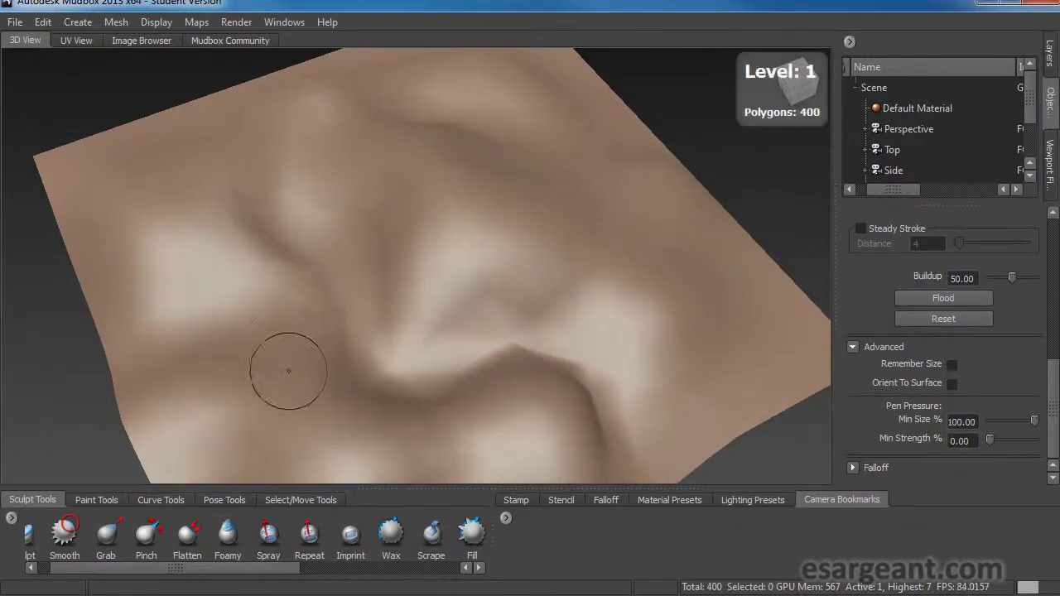
Move up to level 2 and raise uneven lumps on the smooth area outside the winding ridge
left_click_drag(311, 379, 253, 388, "alt")
key("Page_Up")
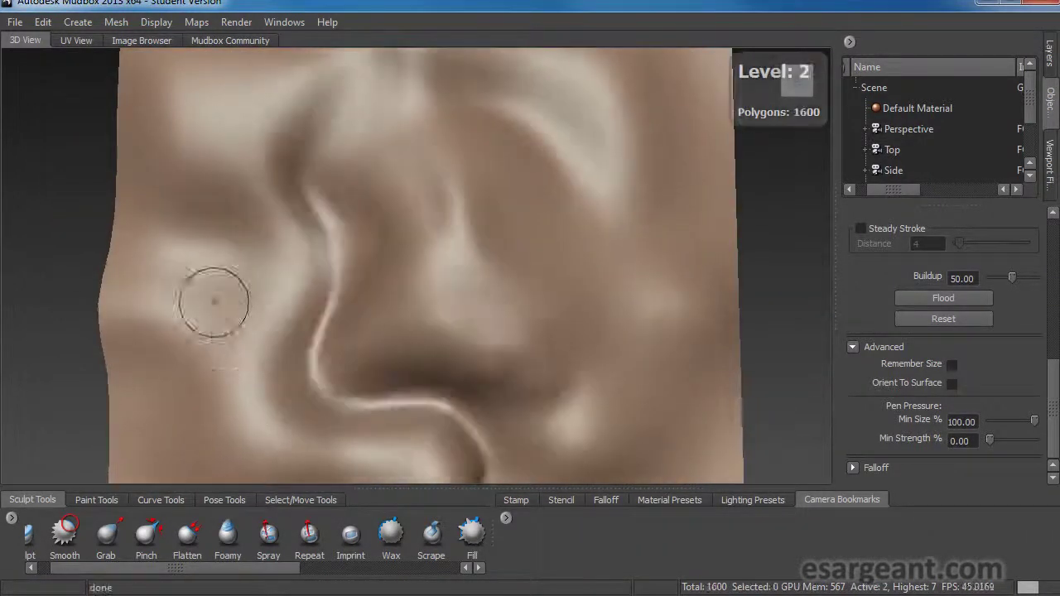
mouse_move(236, 343)
left_mouse_down()
mouse_move(266, 261)
mouse_move(231, 178)
mouse_move(208, 218)
mouse_move(233, 263)
mouse_move(152, 260)
mouse_move(177, 254)
mouse_move(210, 179)
mouse_move(171, 199)
left_mouse_up()
mouse_move(209, 241)
left_mouse_down()
mouse_move(220, 182)
mouse_move(209, 147)
left_mouse_up()
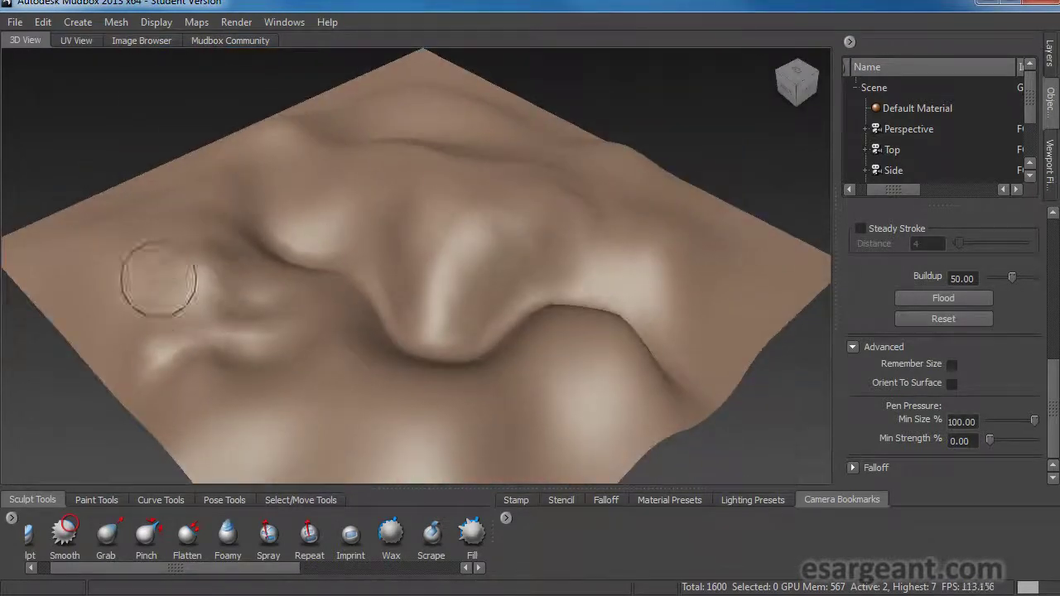
left_click_drag(159, 279, 259, 374, "alt")
Select the Wax tool and step the plane up to subdivision level 7
scroll(263, 530, "down", 3)
left_click(226, 538)
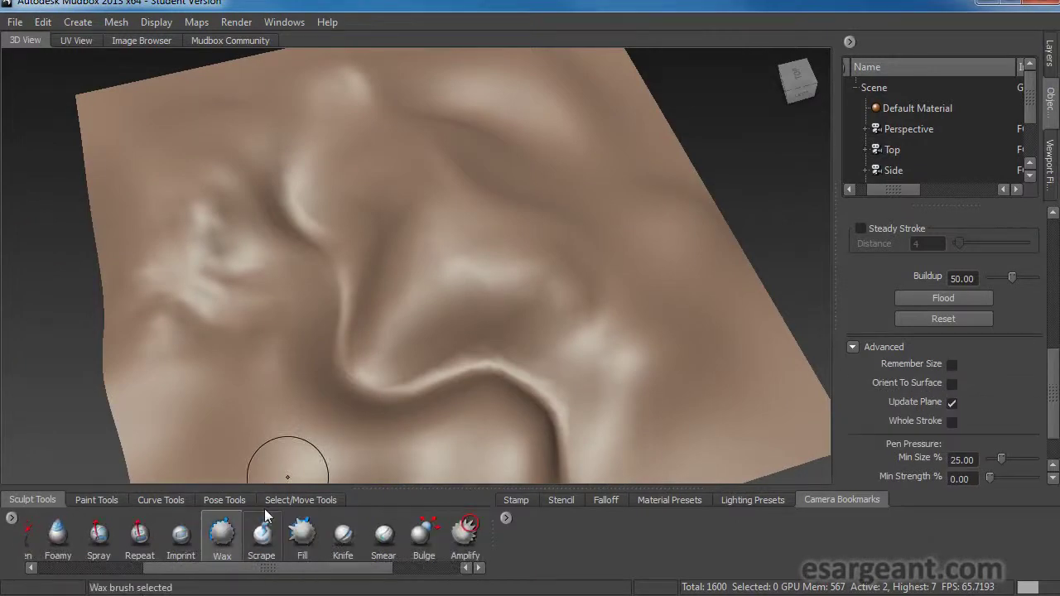
left_click_drag(390, 354, 377, 190, "alt")
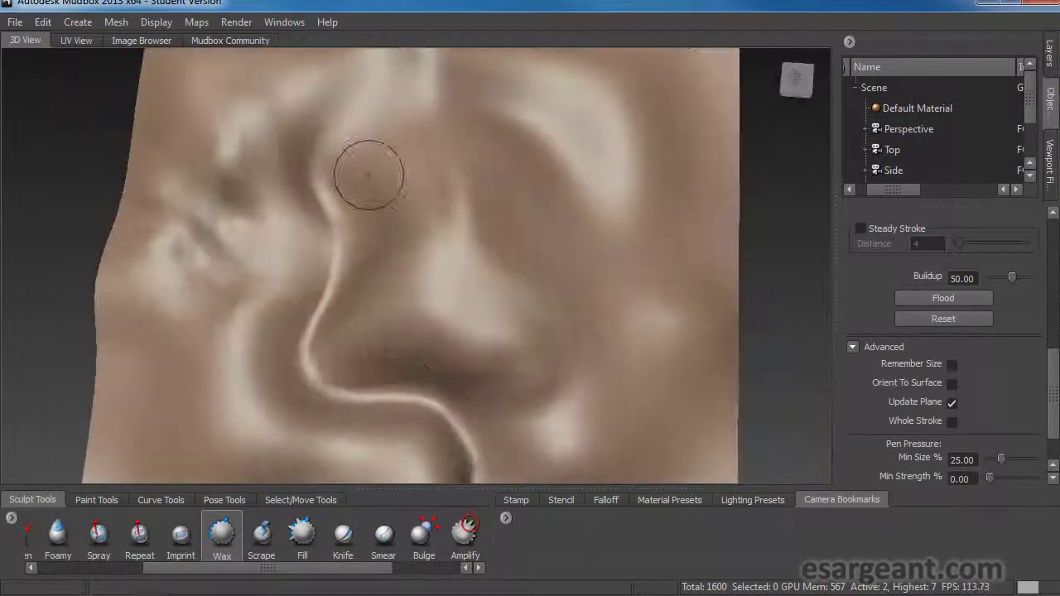
key("Page_Down")
key("Page_Down")
key("Page_Up")
key("Page_Up")
key("Page_Up")
key("Page_Up")
key("Page_Up")
key("Page_Up")
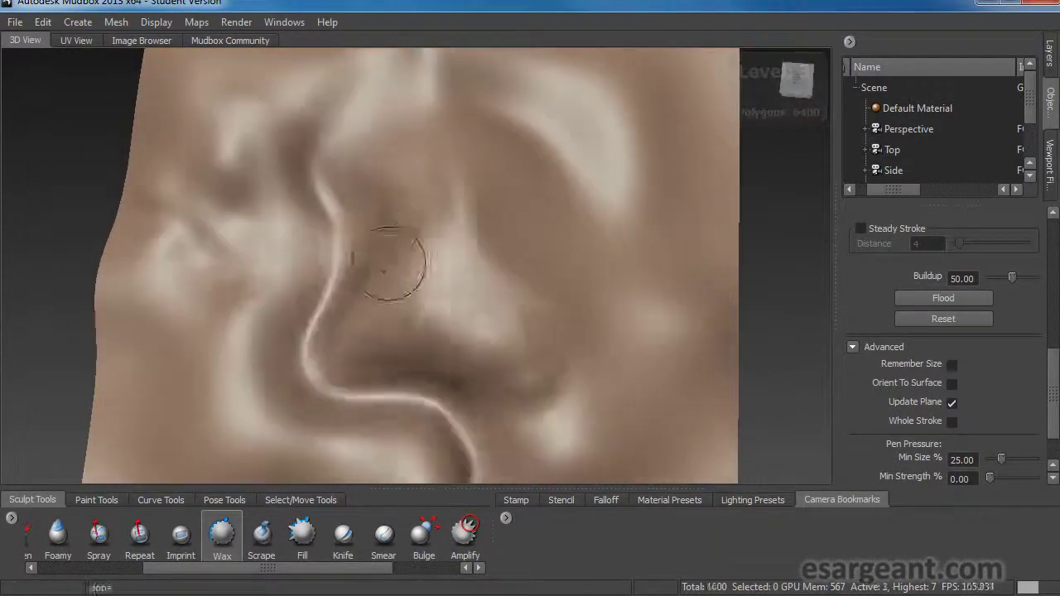
key("Page_Up")
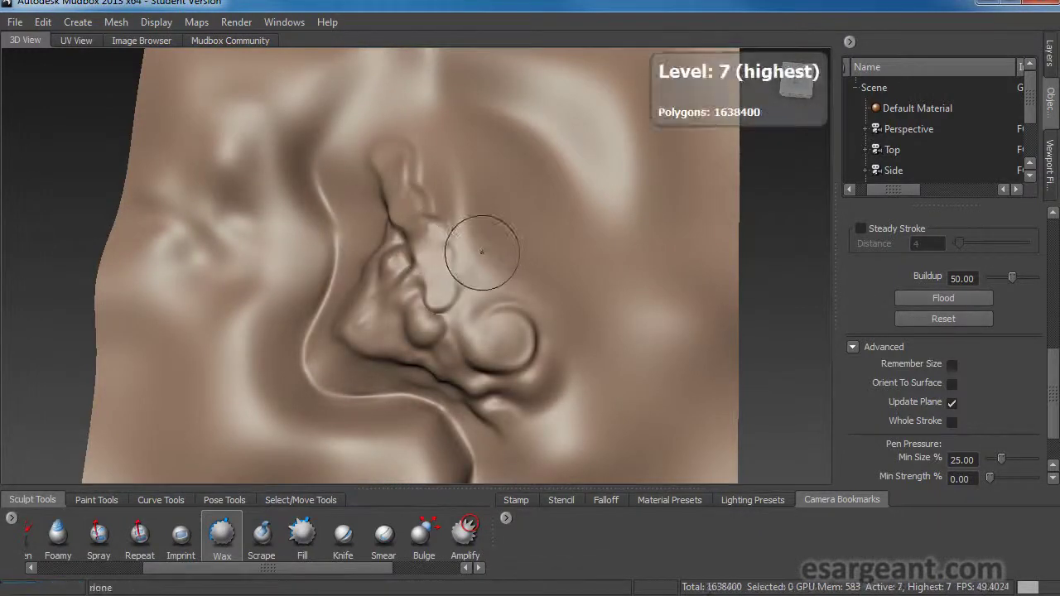
Build up broad, overlapping Wax strokes on the smooth area beside the round bump and around the rough detail
mouse_move(329, 296)
left_mouse_down("alt")
mouse_move(460, 243)
mouse_move(424, 319)
mouse_move(401, 335)
left_mouse_up("alt")
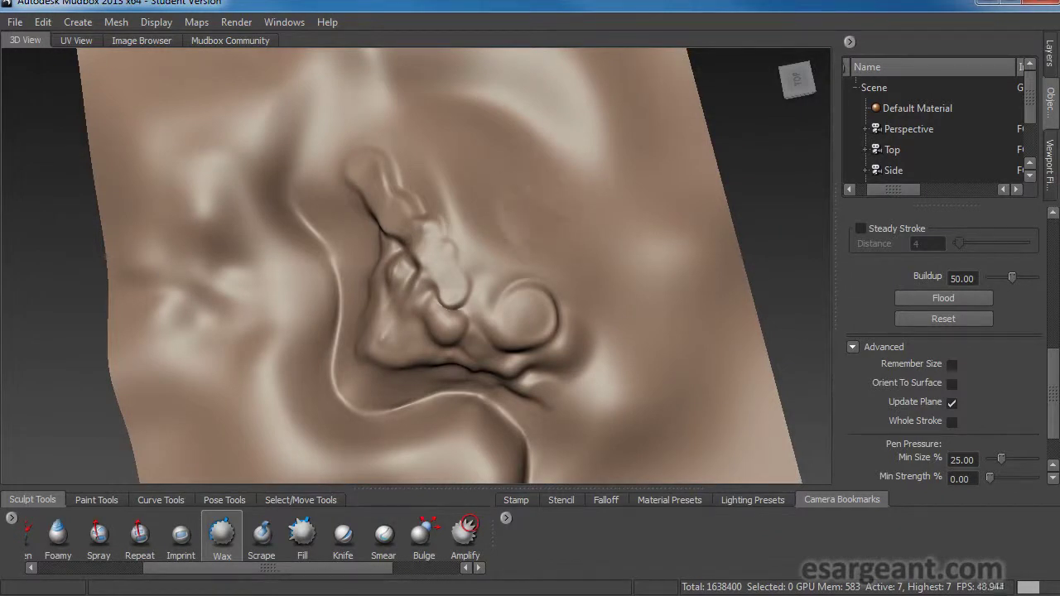
left_click_drag(623, 237, 537, 232)
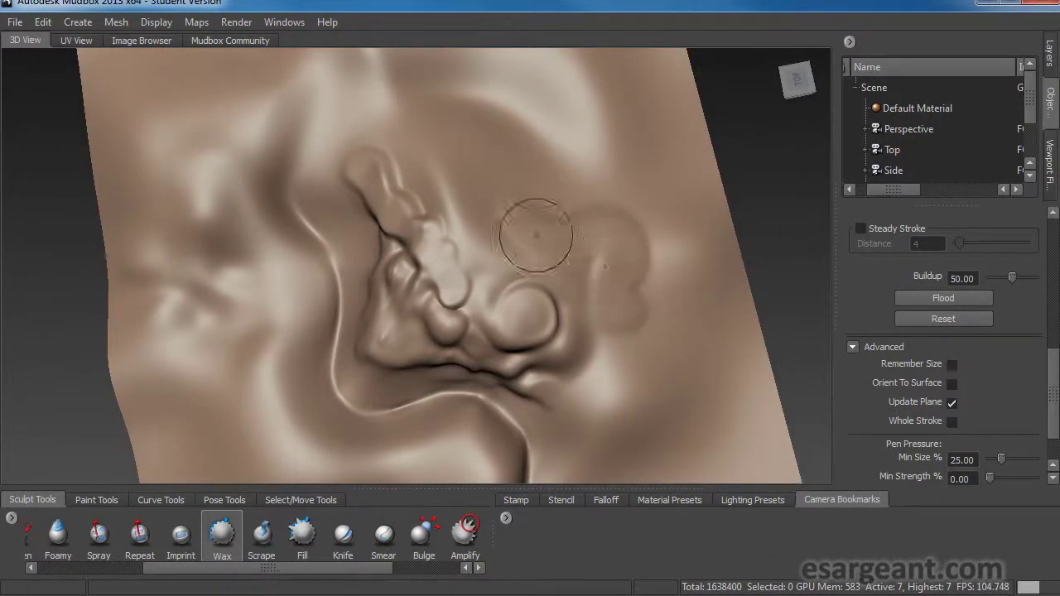
left_click_drag(598, 240, 635, 316)
left_click_drag(586, 289, 513, 241)
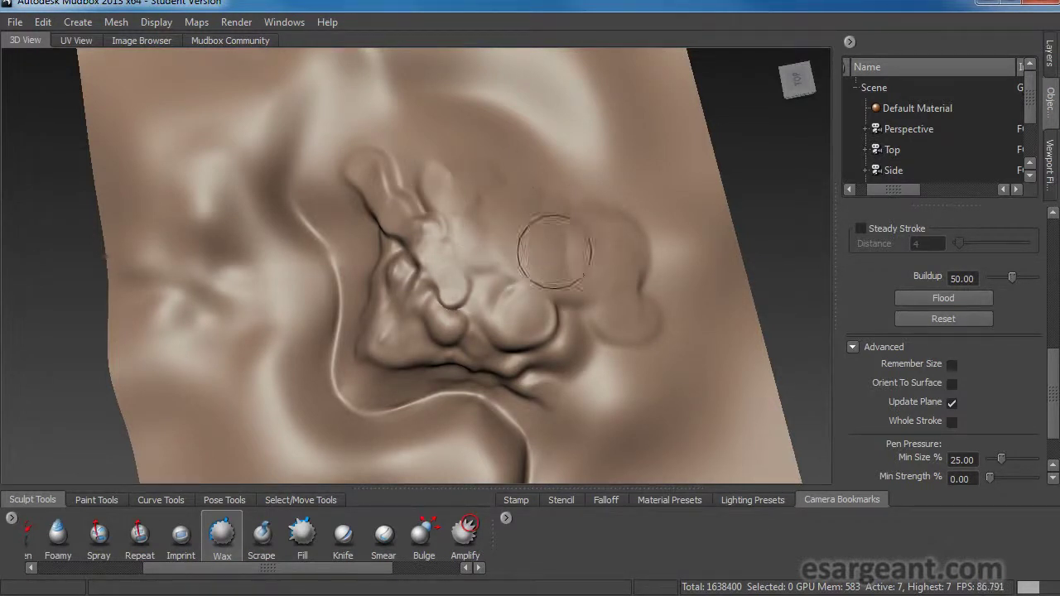
left_click_drag(469, 216, 473, 178, "alt")
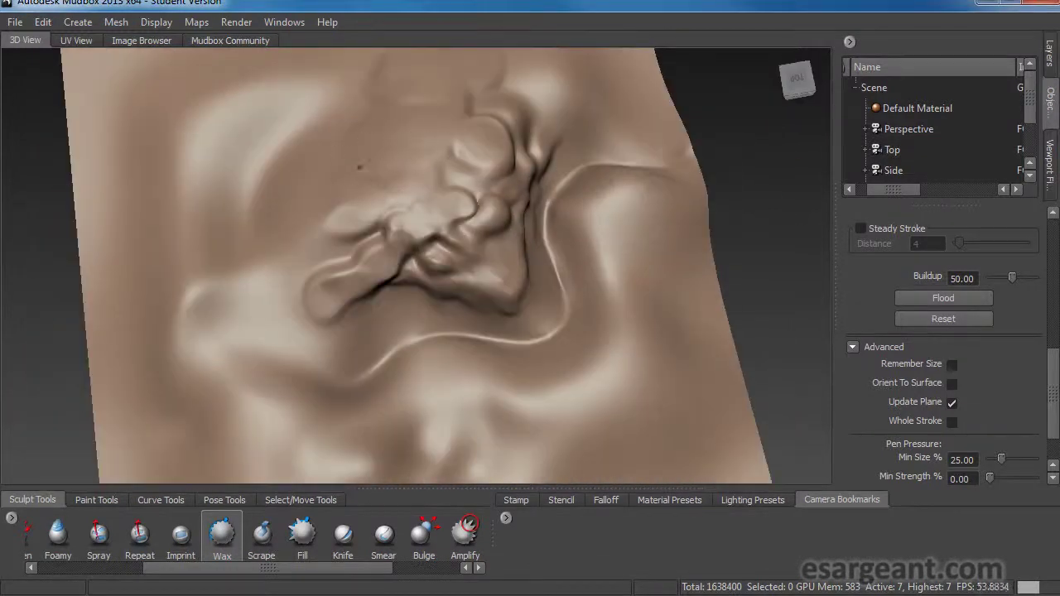
left_click_drag(240, 273, 306, 269, "alt")
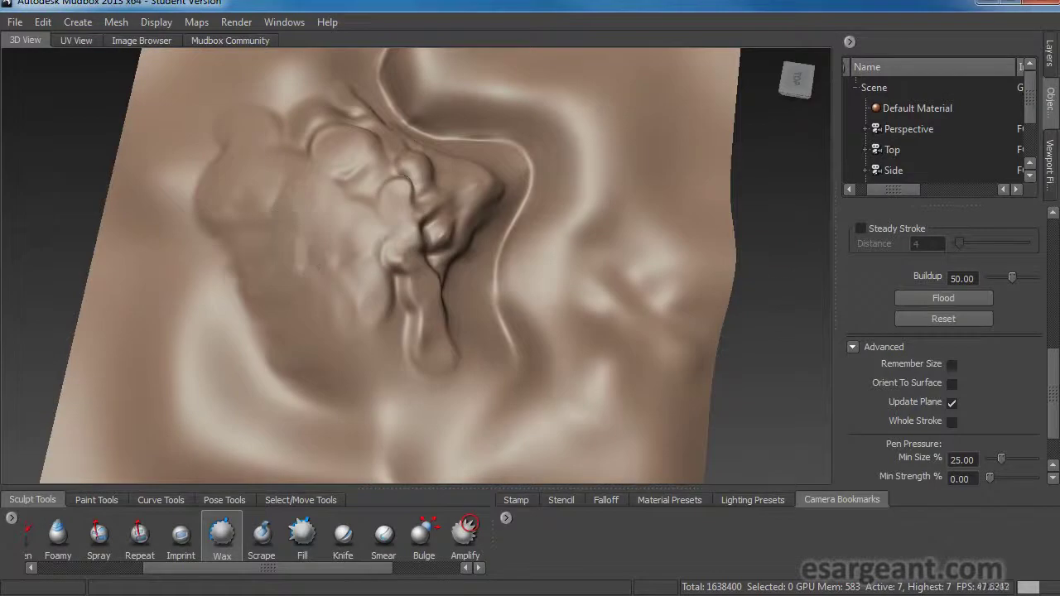
mouse_move(236, 279)
left_mouse_down("alt")
mouse_move(282, 277)
mouse_move(217, 281)
mouse_move(346, 283)
left_mouse_up("alt")
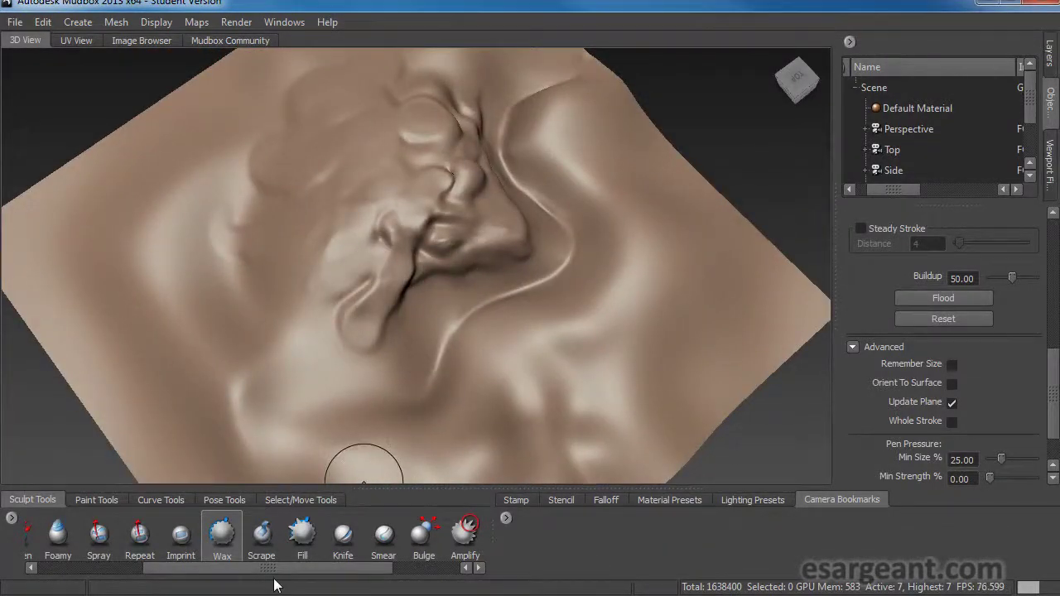
Select the Fill tool and fill in the creases around the rough detail and the narrow raised strip
left_click_drag(281, 569, 288, 570)
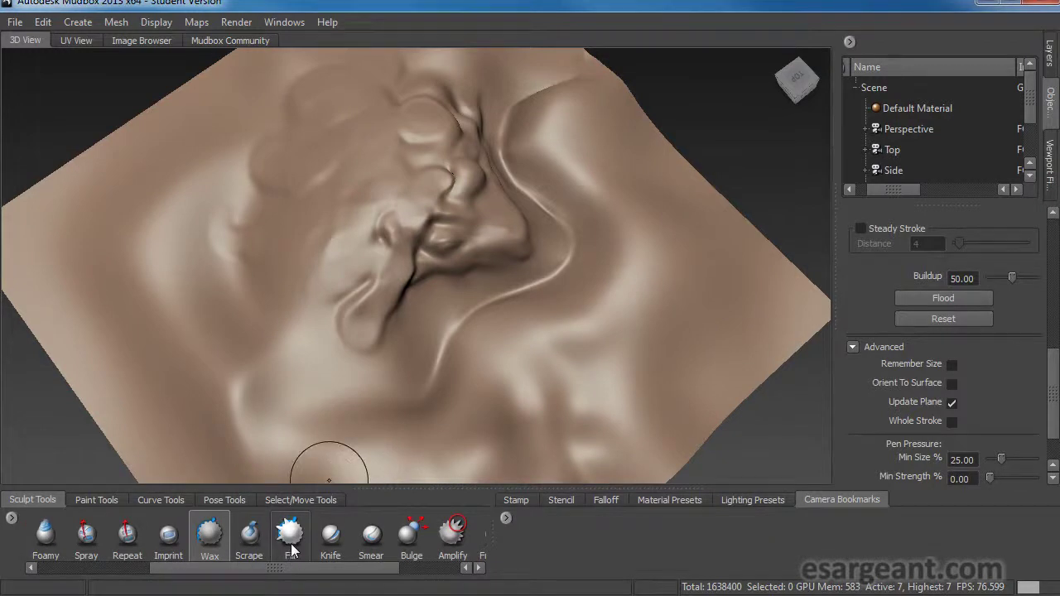
left_click(290, 534)
left_click_drag(372, 278, 355, 287, "alt")
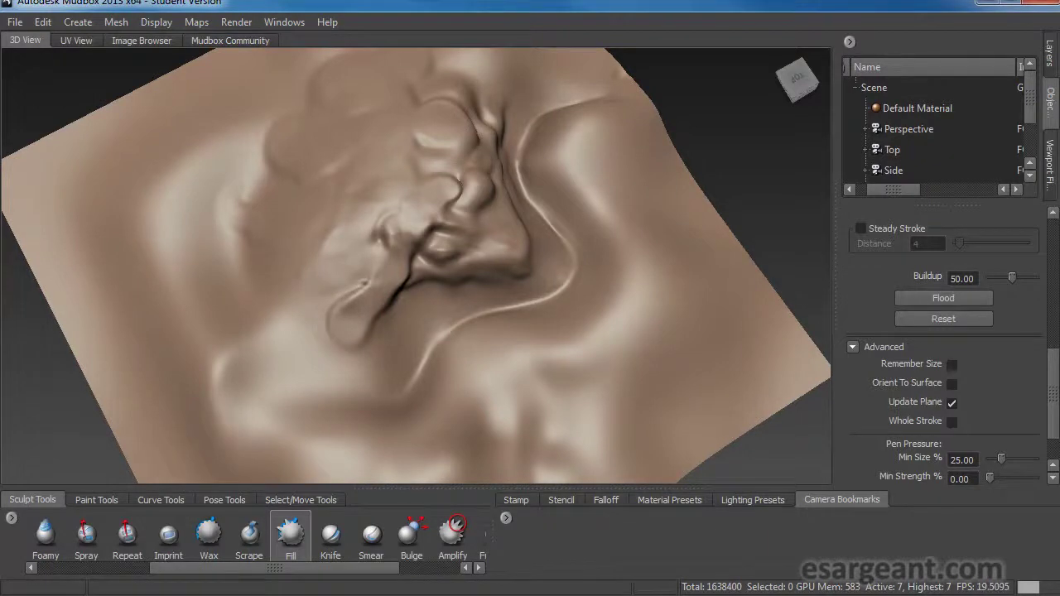
mouse_move(329, 315)
left_mouse_down("alt")
mouse_move(388, 277)
mouse_move(402, 281)
left_mouse_up("alt")
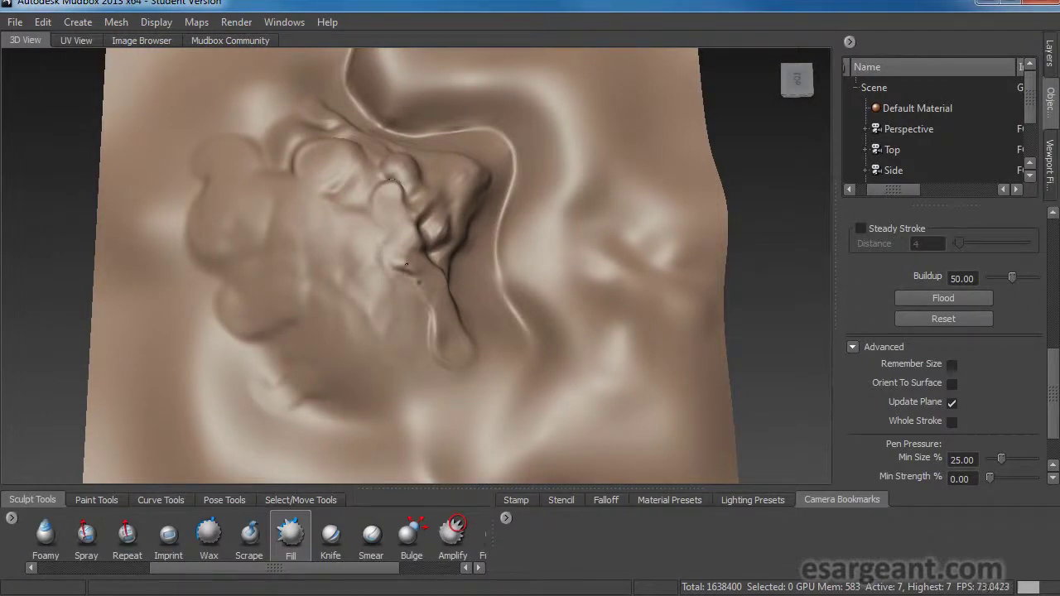
mouse_move(406, 265)
left_mouse_down("alt")
mouse_move(424, 275)
mouse_move(409, 238)
mouse_move(422, 224)
mouse_move(402, 231)
mouse_move(418, 248)
mouse_move(409, 256)
mouse_move(464, 267)
left_mouse_up("alt")
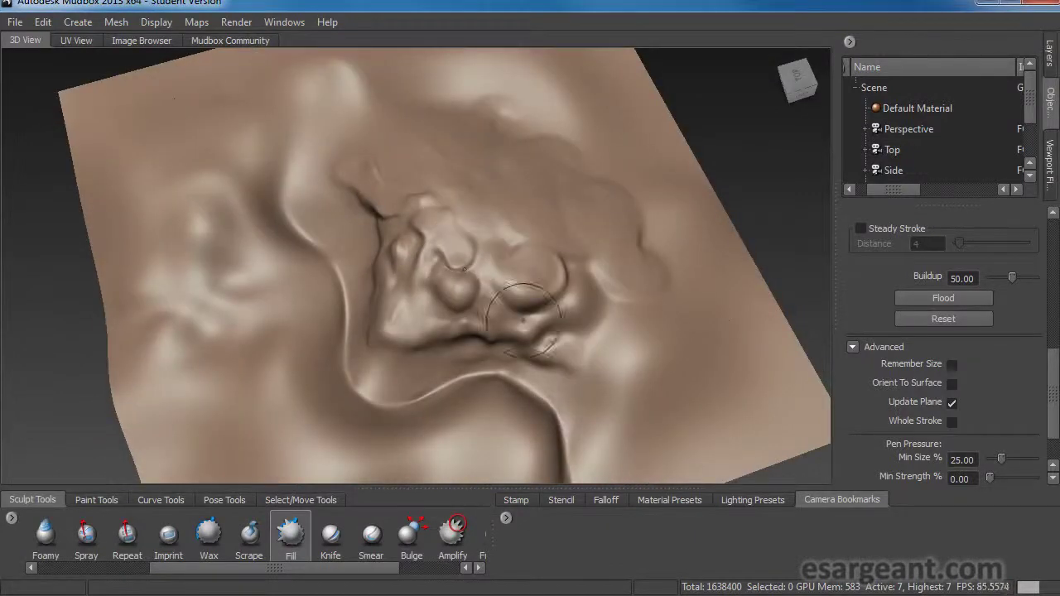
Select the Knife tool, try a short curved cut in the smooth area outside the winding ridge, and undo it
left_click_drag(523, 315, 521, 266, "alt")
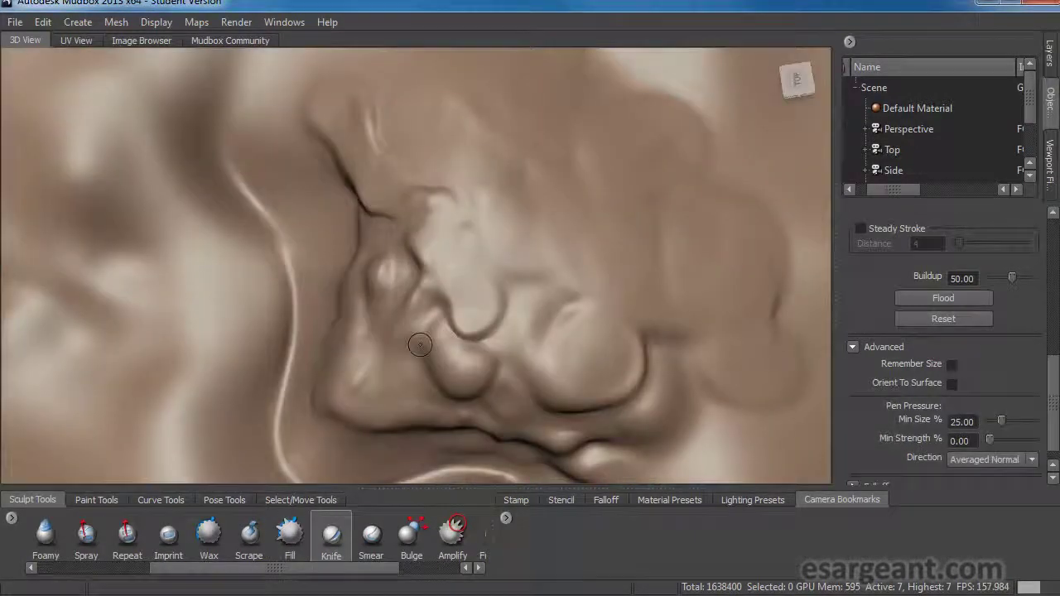
left_click_drag(348, 389, 304, 415, "alt")
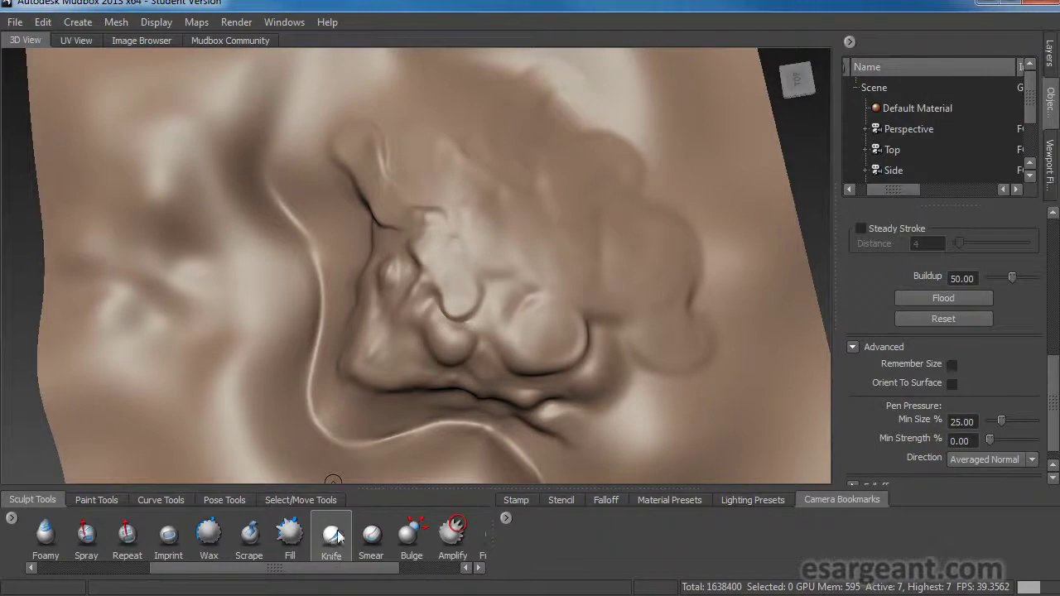
mouse_move(255, 351)
left_mouse_down("alt")
mouse_move(364, 352)
mouse_move(464, 336)
mouse_move(460, 359)
left_mouse_up("alt")
left_click_drag(659, 345, 364, 337, "alt")
left_click_drag(679, 354, 311, 388, "alt")
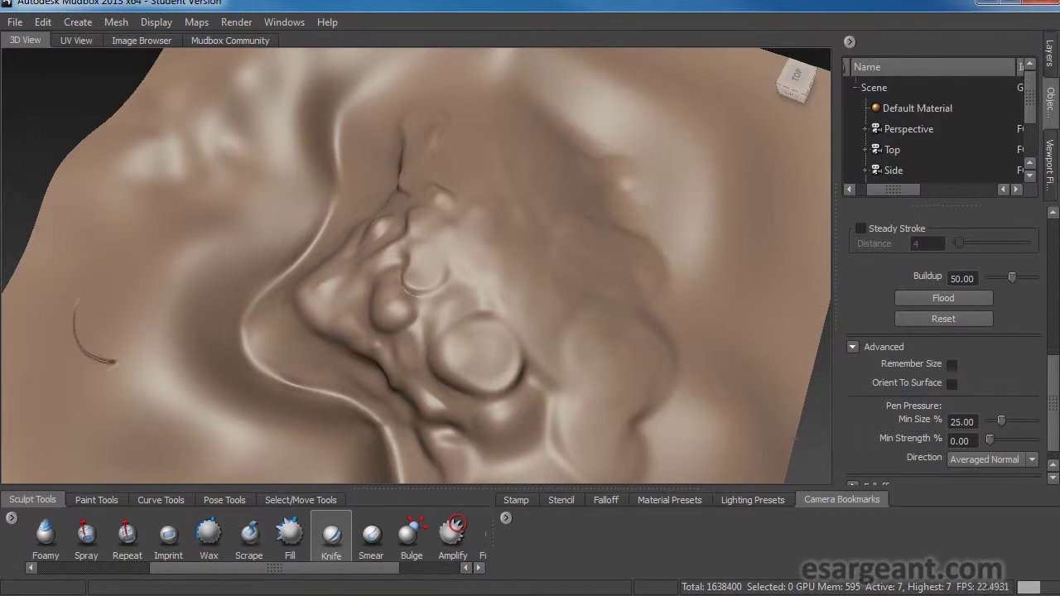
key("ctrl+z")
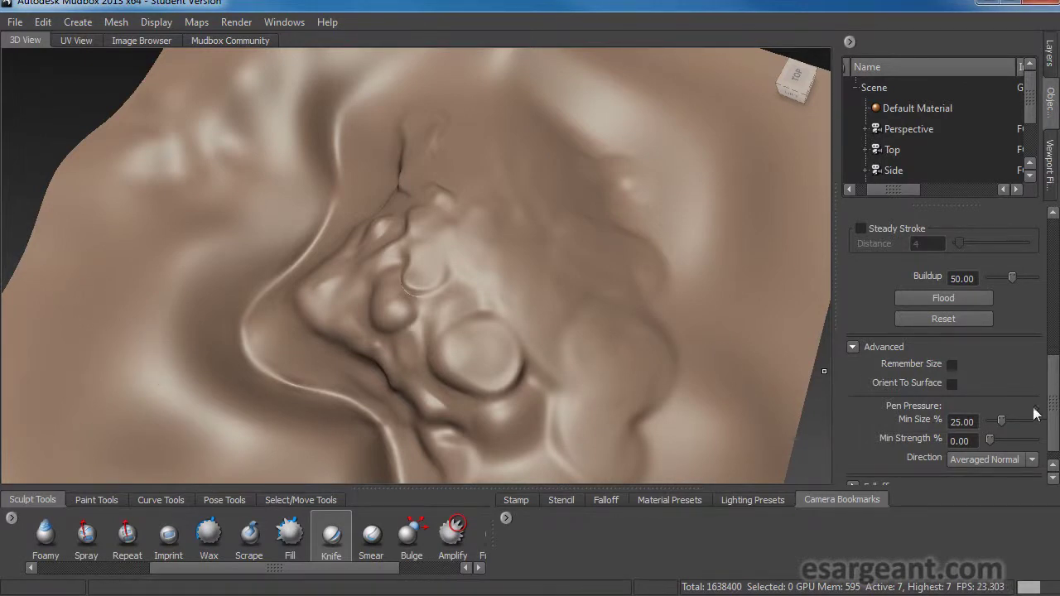
Bring the Knife tool's Stamp Spacing and Snap to Curve settings into view
scroll(971, 356, "up", 5)
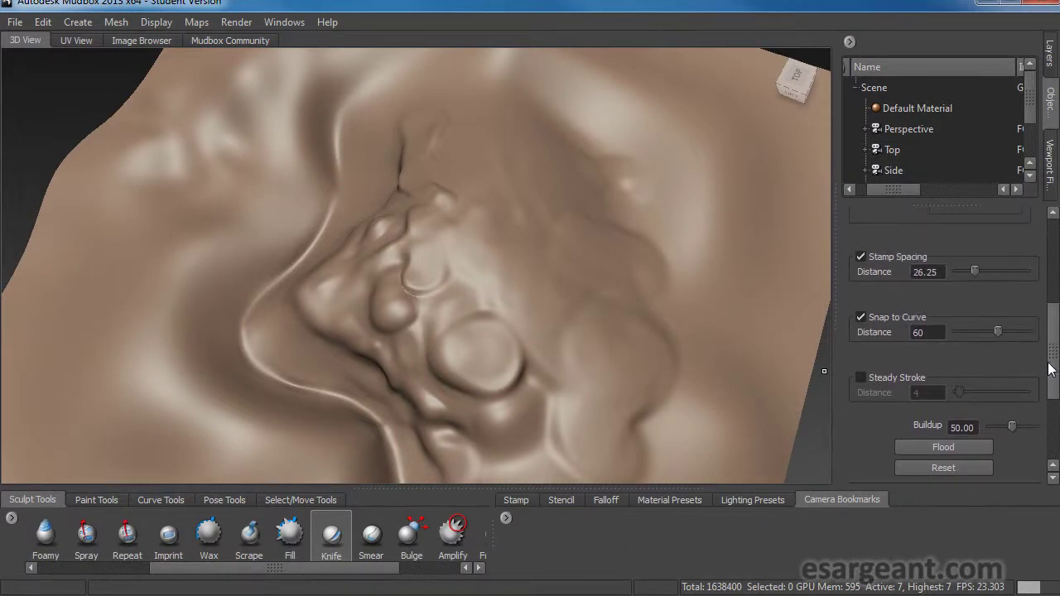
Set the Knife's stamp spacing distance to 0, try wavy cuts on the smooth surface beside the rock cluster, and undo them
left_click_drag(973, 277, 952, 278)
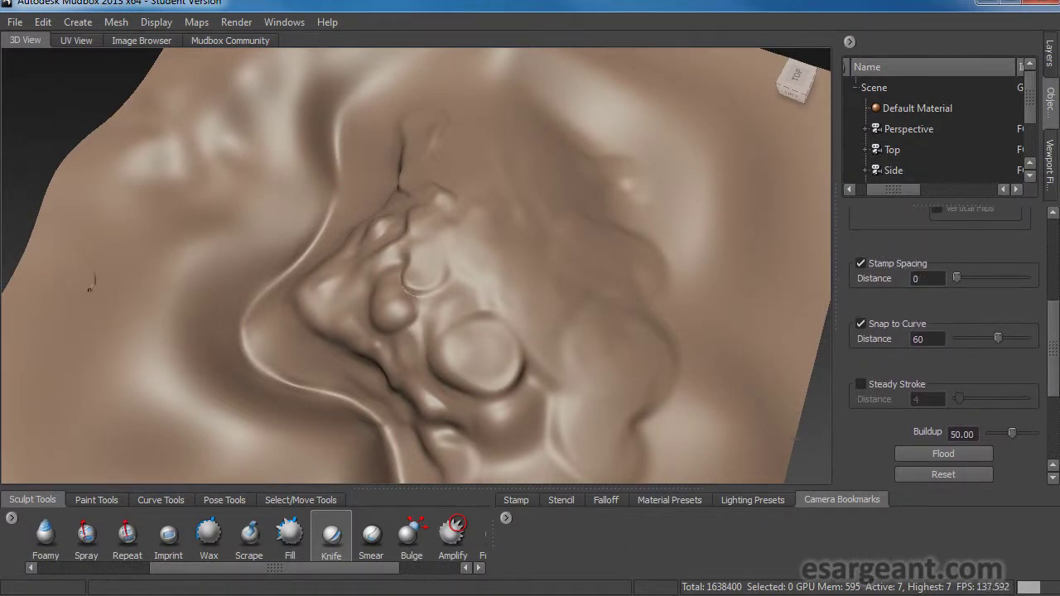
left_click_drag(130, 378, 209, 425)
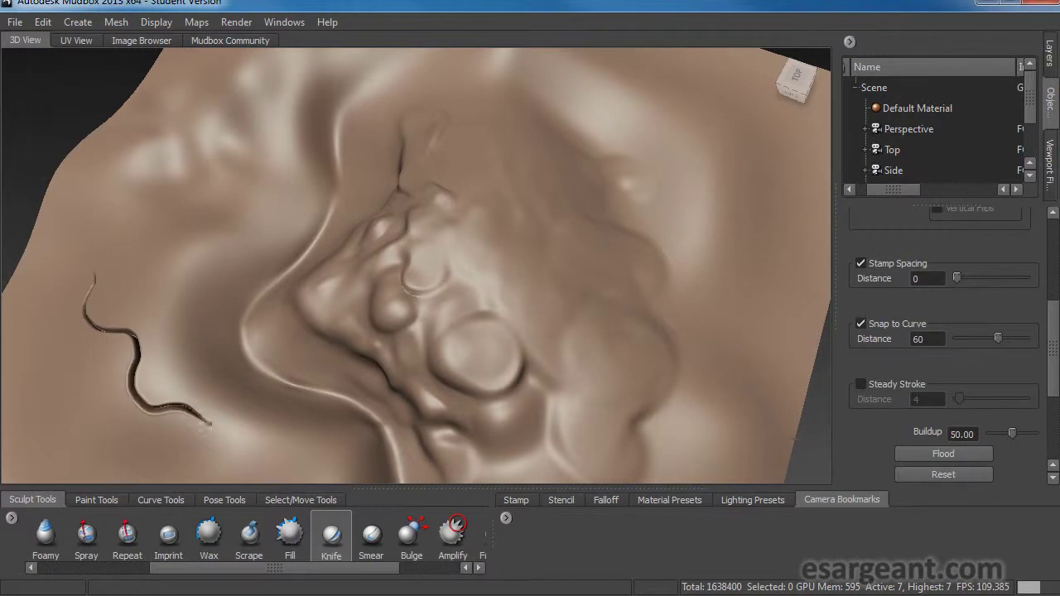
key("ctrl+z")
left_click_drag(1053, 346, 1052, 345)
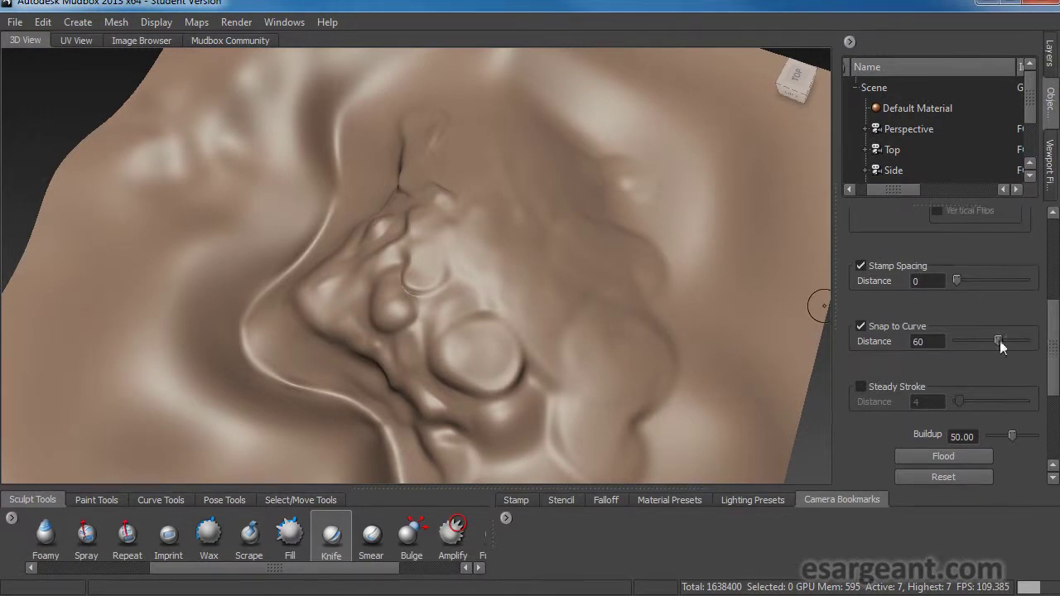
key("space")
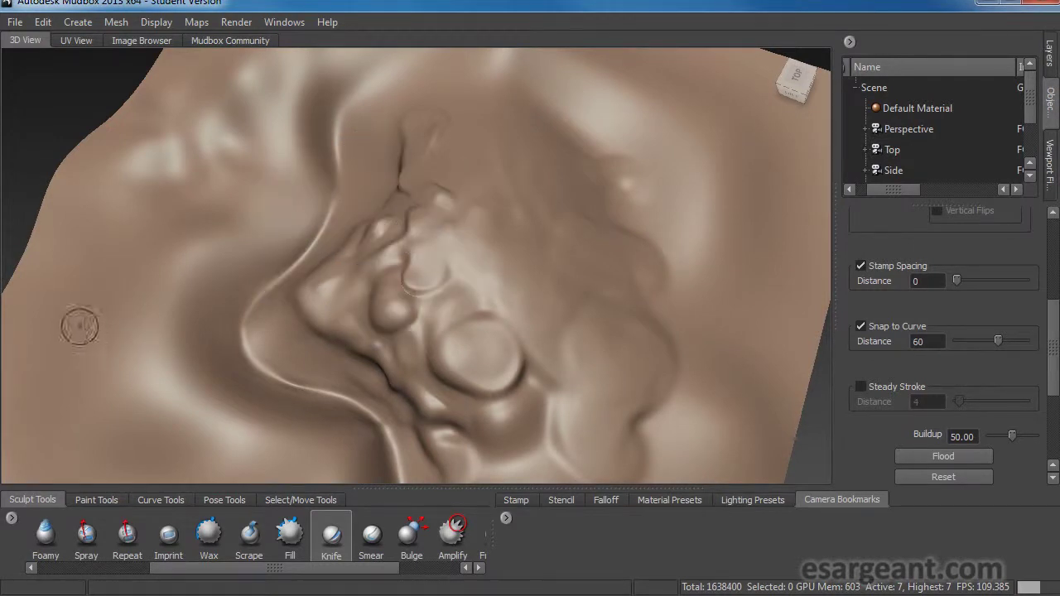
mouse_move(181, 414)
left_mouse_down()
mouse_move(268, 444)
mouse_move(294, 436)
left_mouse_up()
mouse_move(324, 387)
left_mouse_down("alt")
mouse_move(465, 288)
mouse_move(499, 378)
mouse_move(480, 457)
mouse_move(356, 476)
mouse_move(224, 372)
mouse_move(149, 397)
left_mouse_up("alt")
key("ctrl+z")
Using the Scrape tool at size 3.76, flatten the pale bulge beside the crevice in the rock cluster
mouse_move(513, 431)
left_mouse_down("alt")
mouse_move(332, 464)
mouse_move(342, 399)
mouse_move(447, 378)
left_mouse_up("alt")
left_click(233, 538)
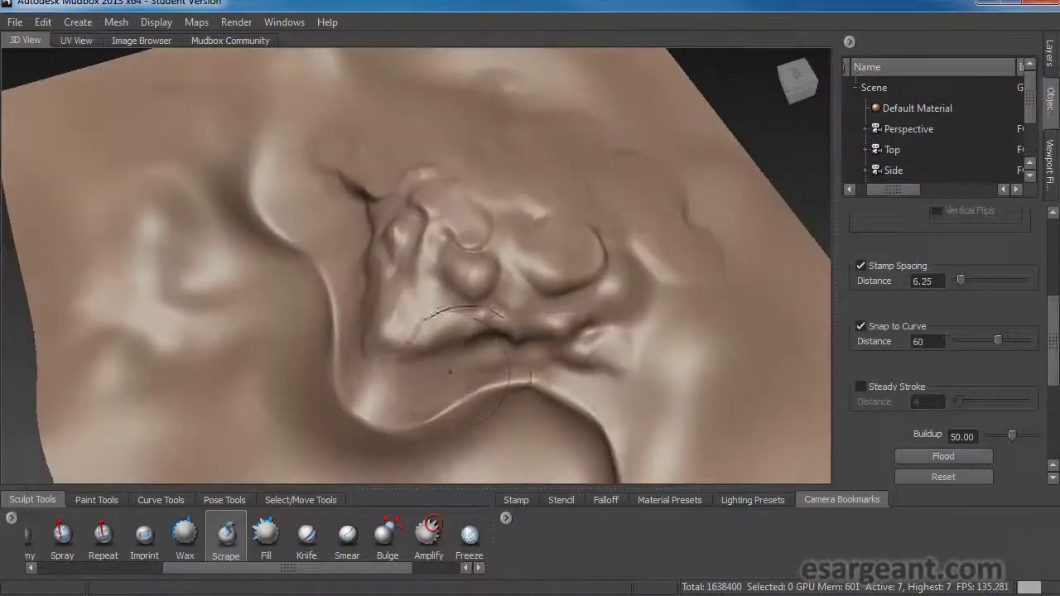
right_click_drag(364, 356, 439, 322, "alt")
left_click_drag(420, 337, 313, 337)
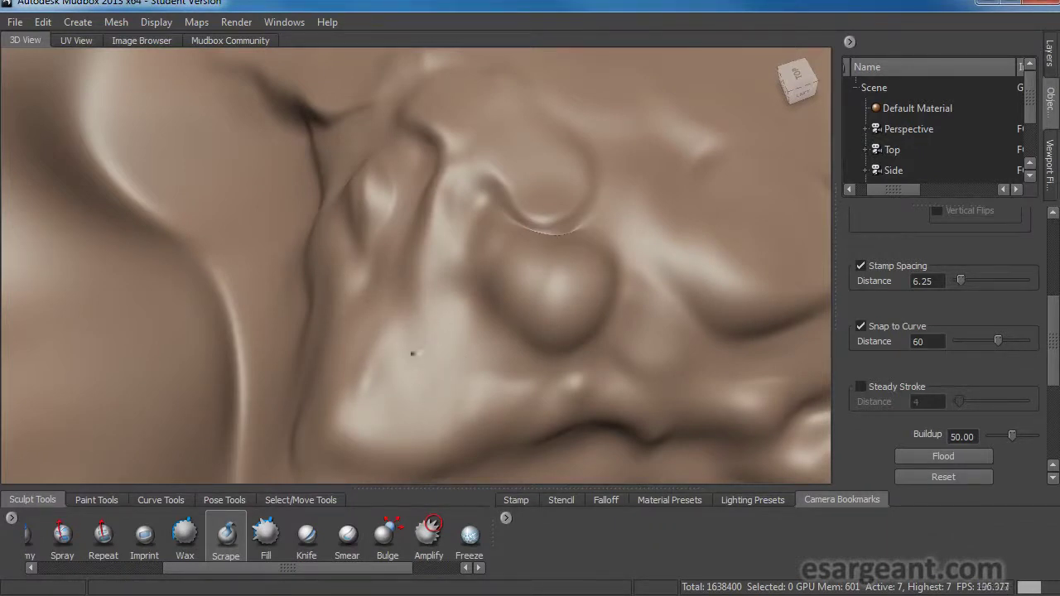
scroll(1054, 337, "up", 1)
scroll(1054, 337, "up", 1)
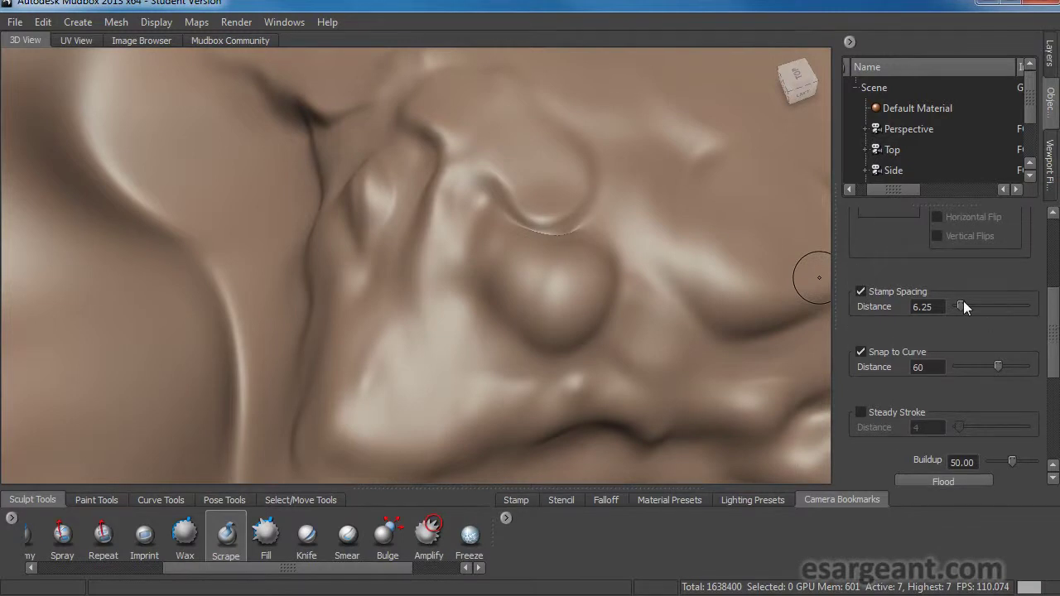
scroll(1050, 298, "up", 7)
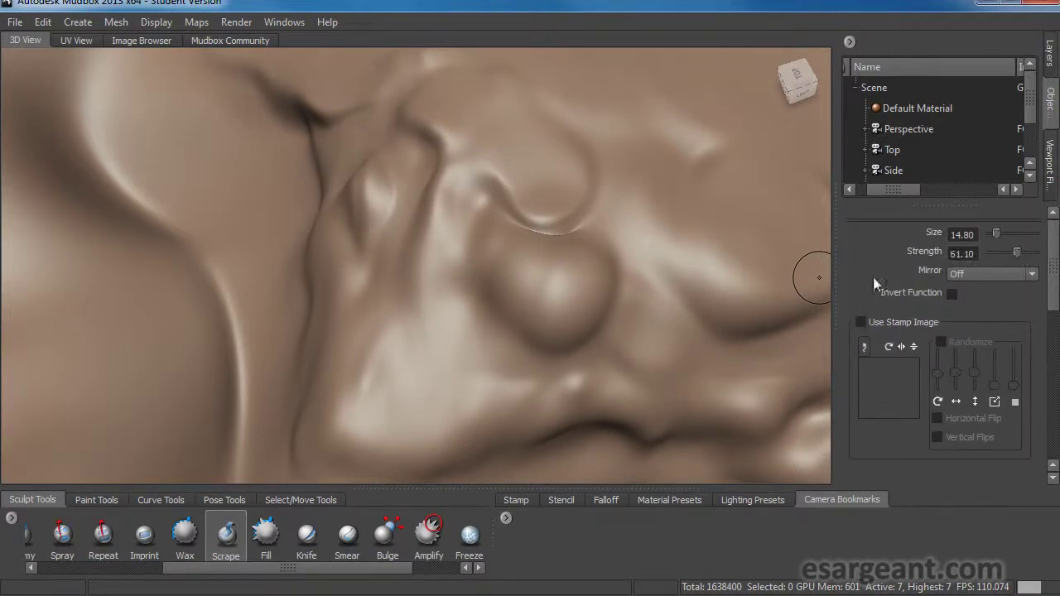
mouse_move(375, 338)
left_mouse_down()
mouse_move(392, 378)
mouse_move(414, 382)
left_mouse_up()
key("b")
left_click_drag(418, 379, 380, 334)
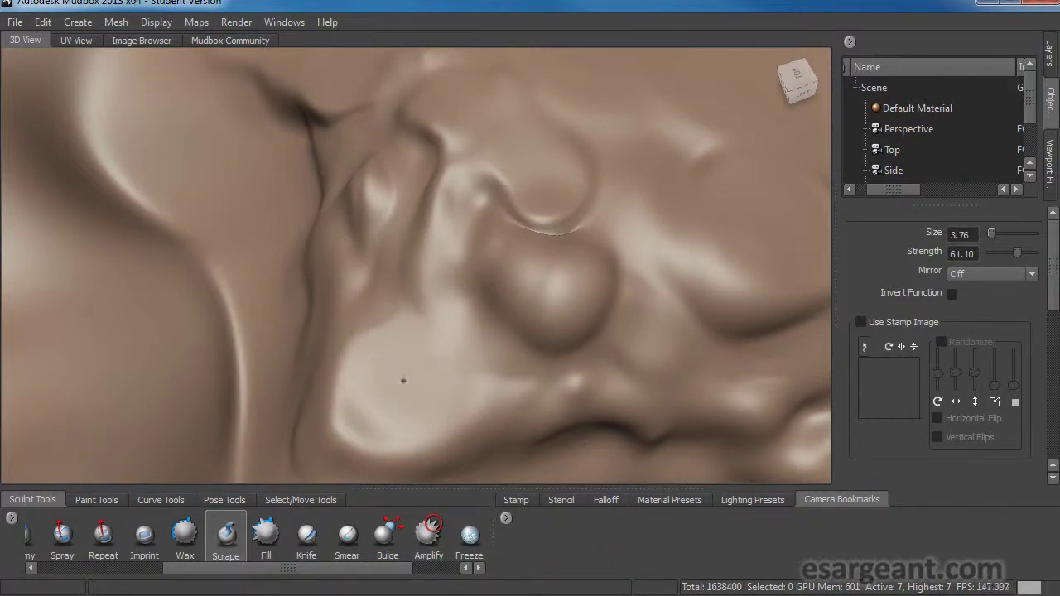
Scrape flat facets into the round bump of the rock cluster with a brush size of 3.05
mouse_move(553, 288)
left_mouse_down()
mouse_move(538, 318)
mouse_move(557, 326)
mouse_move(563, 309)
mouse_move(542, 283)
mouse_move(571, 280)
mouse_move(560, 320)
mouse_move(540, 326)
mouse_move(542, 223)
mouse_move(540, 242)
left_mouse_up()
mouse_move(409, 179)
left_mouse_down("alt")
mouse_move(415, 212)
mouse_move(395, 262)
mouse_move(447, 257)
mouse_move(468, 279)
left_mouse_up("alt")
mouse_move(542, 319)
left_mouse_down("alt")
mouse_move(483, 286)
mouse_move(485, 179)
left_mouse_up("alt")
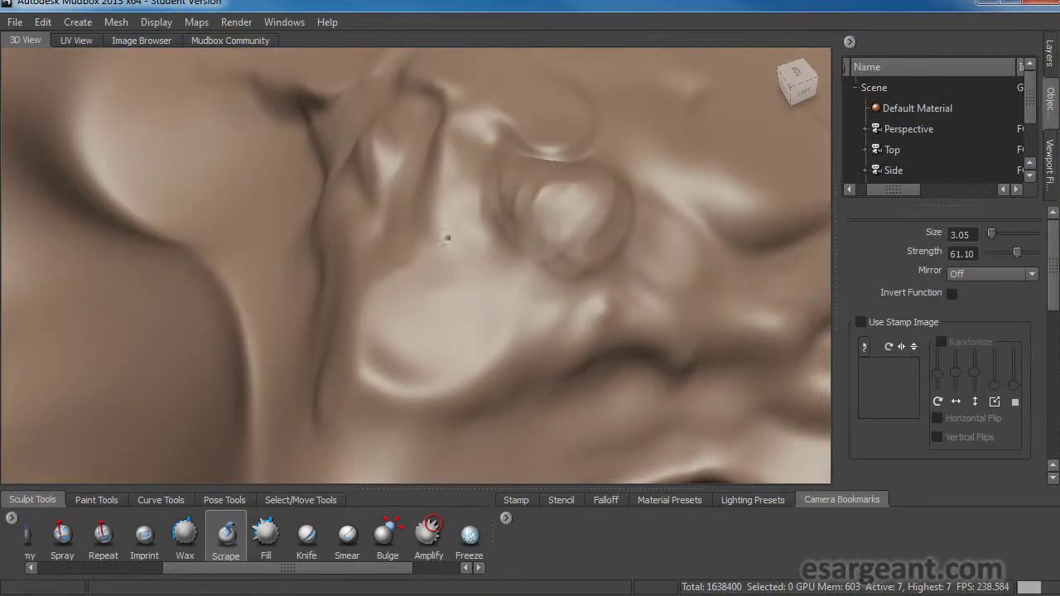
Scrape the area between the flattened bulge and the round bump, including the ridge edge beneath them
left_click_drag(450, 231, 455, 256, "alt")
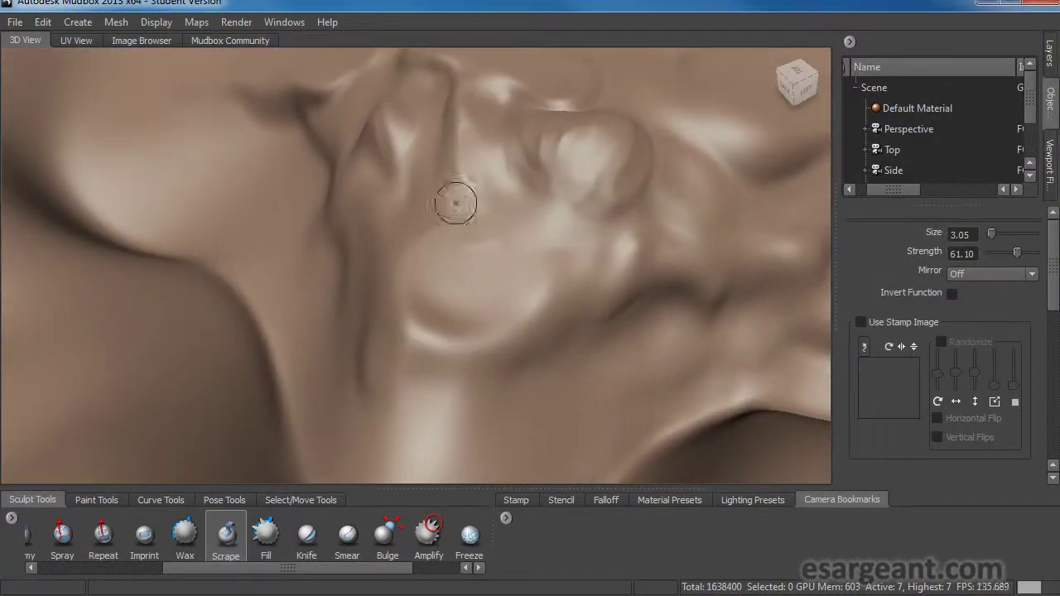
mouse_move(464, 224)
left_mouse_down("alt")
mouse_move(452, 248)
mouse_move(464, 236)
left_mouse_up("alt")
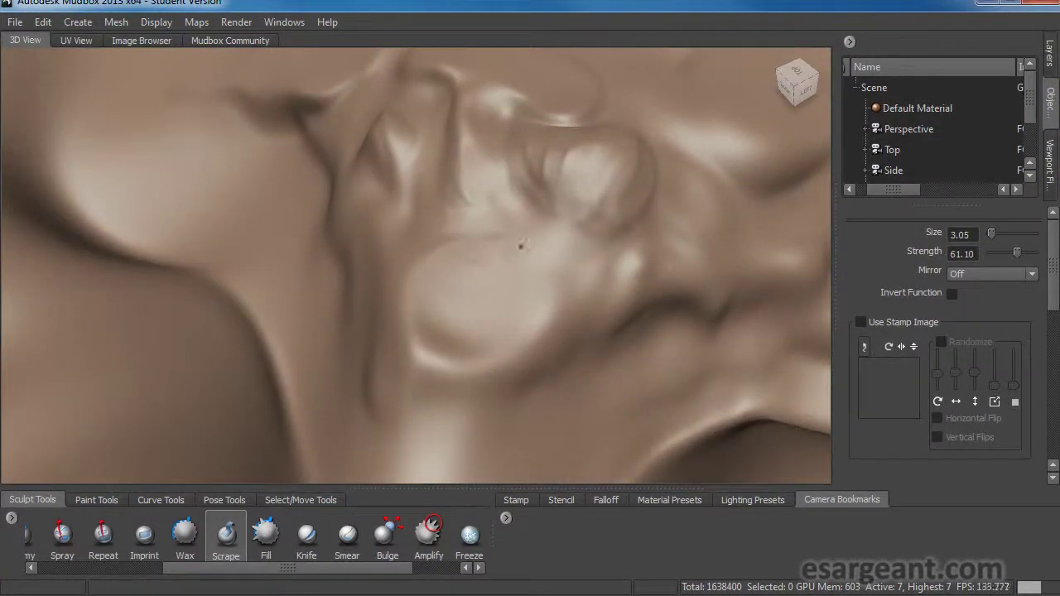
left_click_drag(553, 236, 468, 218, "alt")
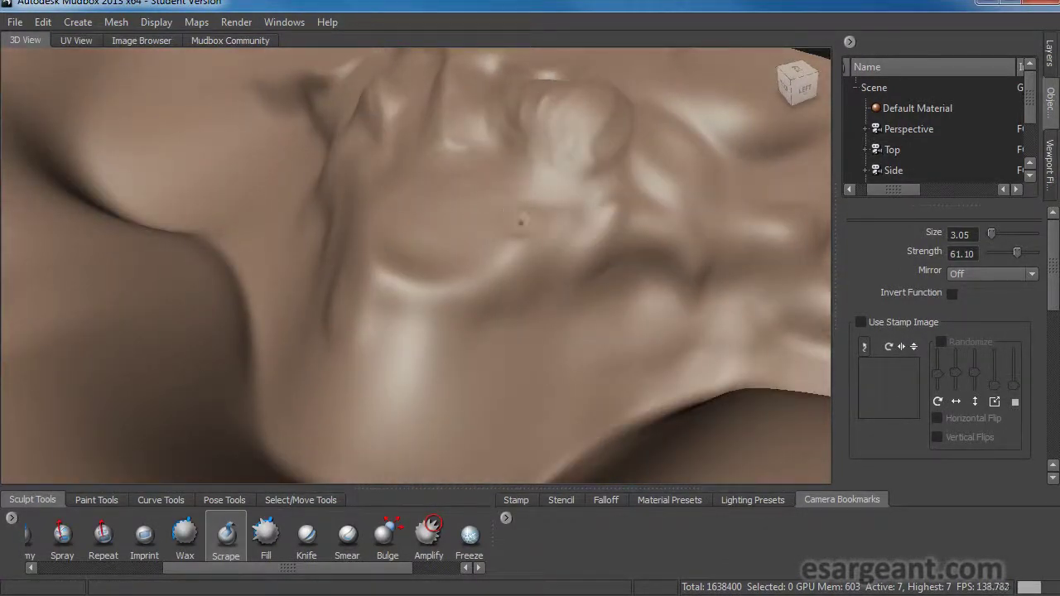
mouse_move(502, 251)
left_mouse_down("alt")
mouse_move(551, 257)
mouse_move(457, 169)
left_mouse_up("alt")
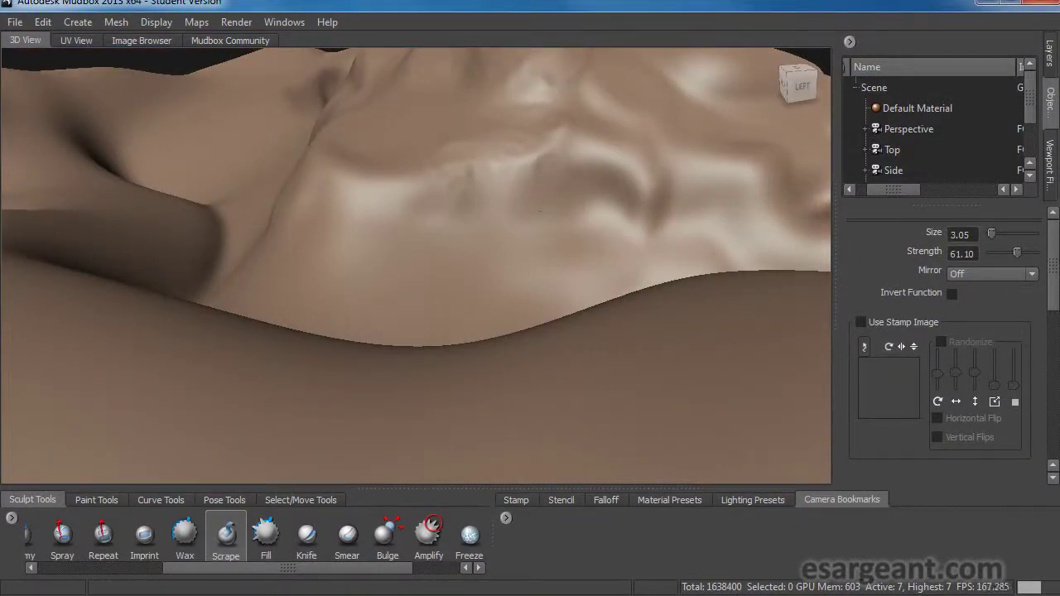
left_click_drag(540, 208, 547, 265, "alt")
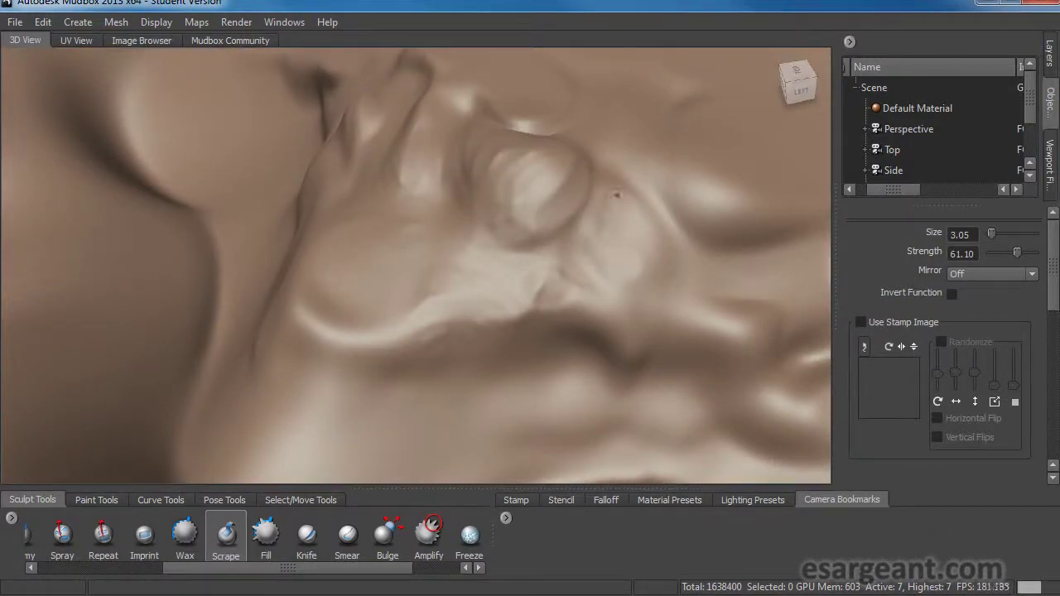
Scrape angular facets into the slope beyond the round bump, along the ledge and around the flattened bulge's rim
mouse_move(642, 201)
left_mouse_down()
mouse_move(658, 245)
mouse_move(643, 248)
mouse_move(682, 237)
mouse_move(667, 244)
left_mouse_up()
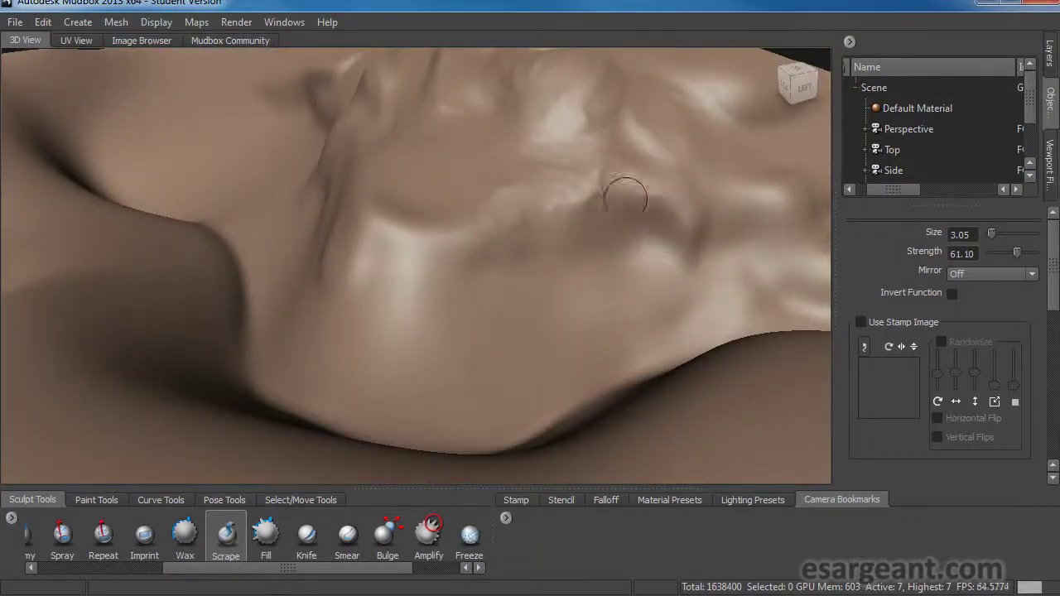
left_click_drag(648, 207, 595, 235, "alt")
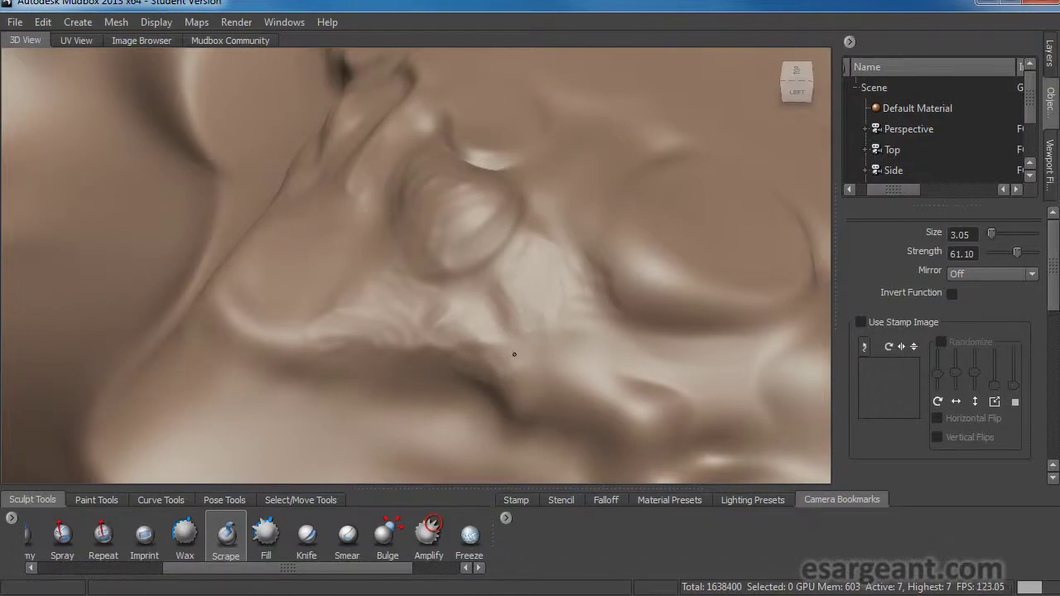
left_click_drag(520, 374, 572, 208, "alt")
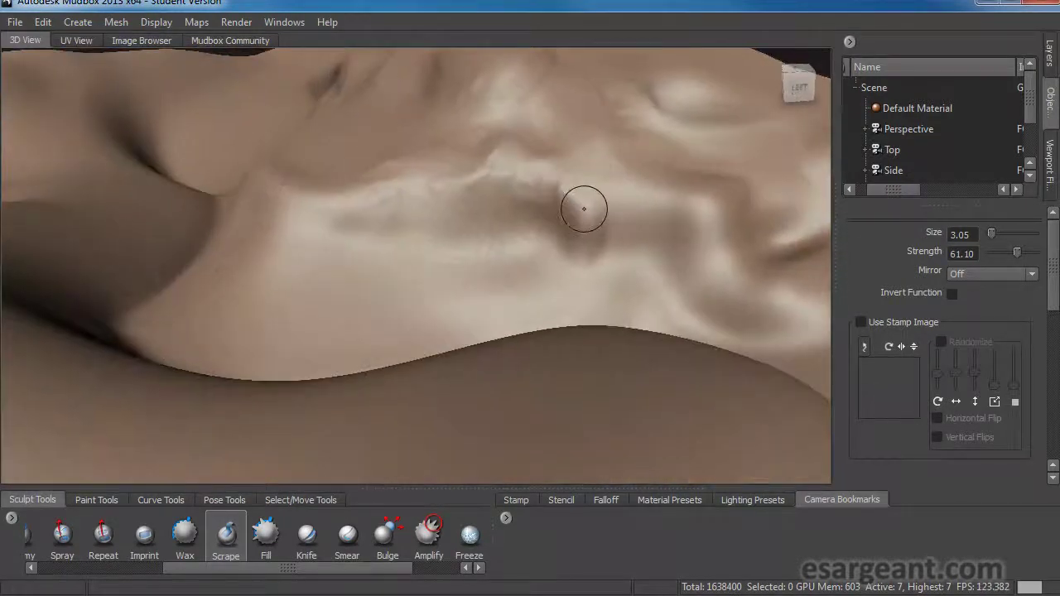
left_click_drag(515, 243, 563, 270, "alt")
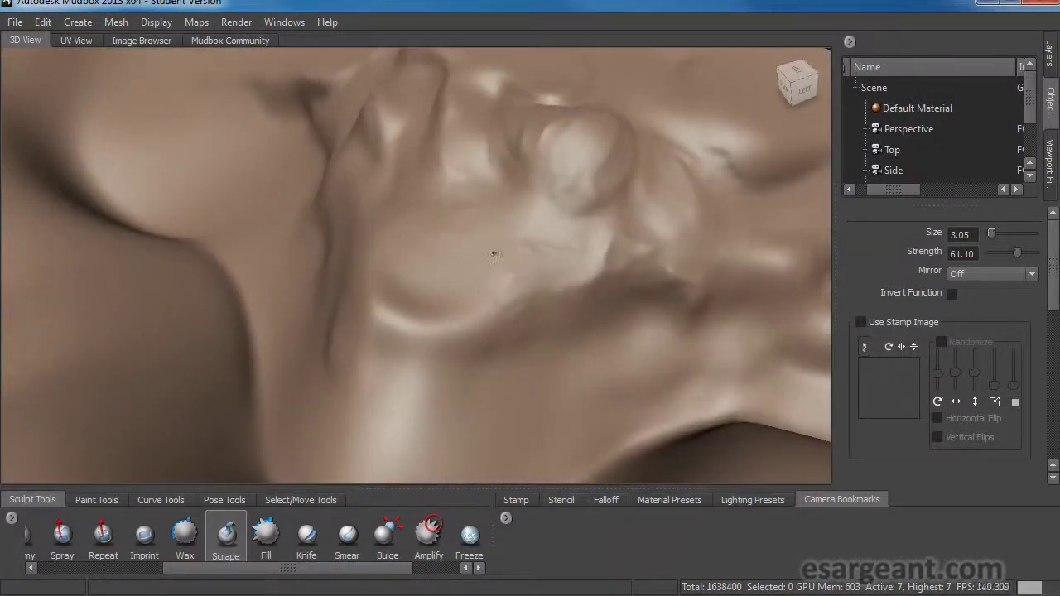
mouse_move(476, 287)
left_mouse_down("alt")
mouse_move(511, 315)
mouse_move(549, 309)
left_mouse_up("alt")
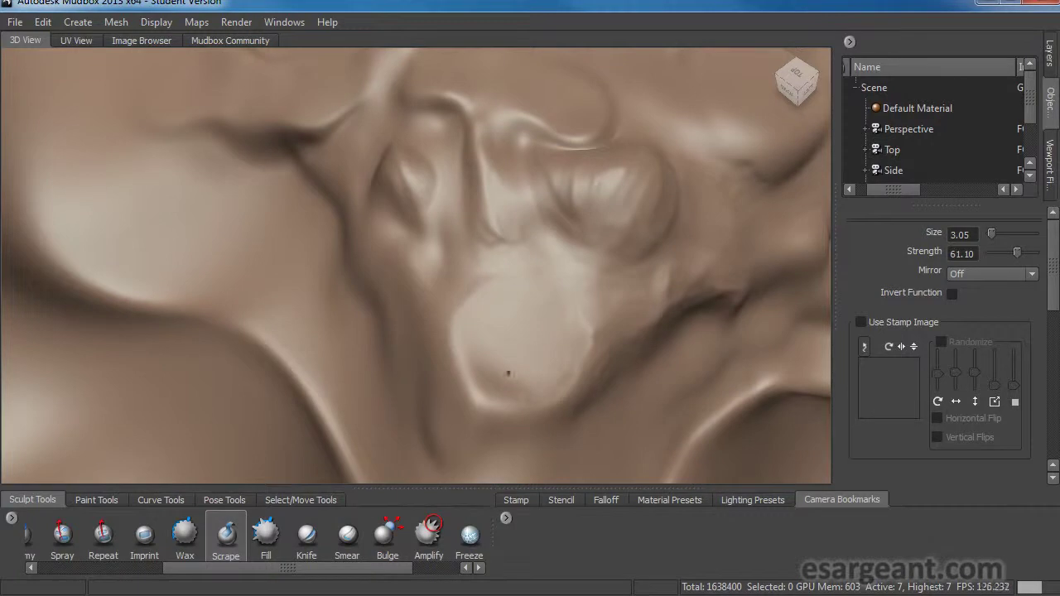
mouse_move(509, 348)
left_mouse_down("alt")
mouse_move(587, 289)
mouse_move(549, 288)
mouse_move(545, 306)
mouse_move(445, 303)
mouse_move(458, 369)
left_mouse_up("alt")
mouse_move(534, 248)
left_mouse_down("alt")
mouse_move(489, 280)
mouse_move(502, 274)
left_mouse_up("alt")
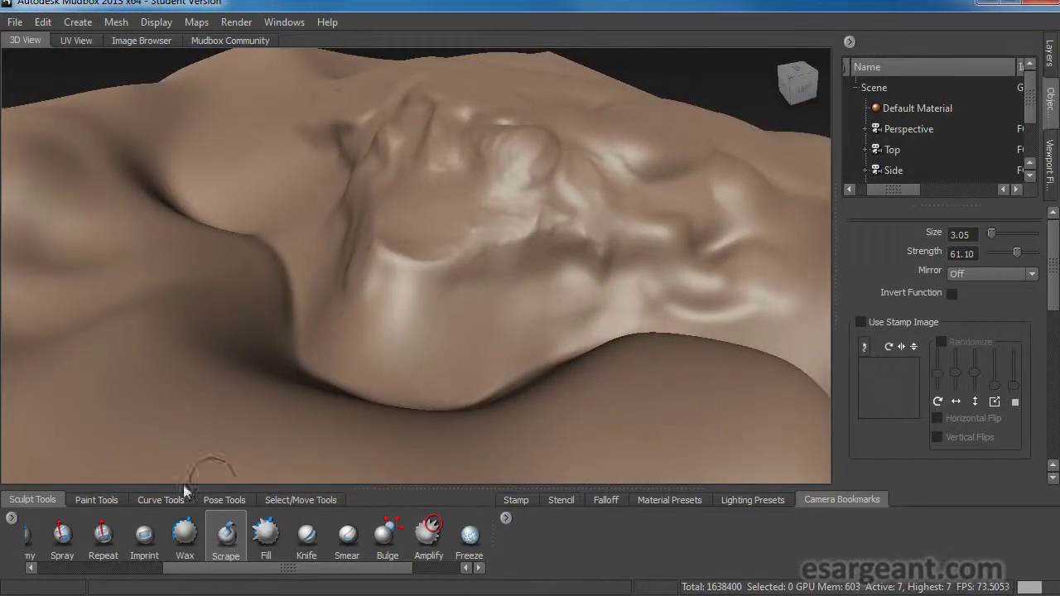
Switch to the Sculpt brush and save the scene as example.mud
left_click_drag(263, 568, 127, 586)
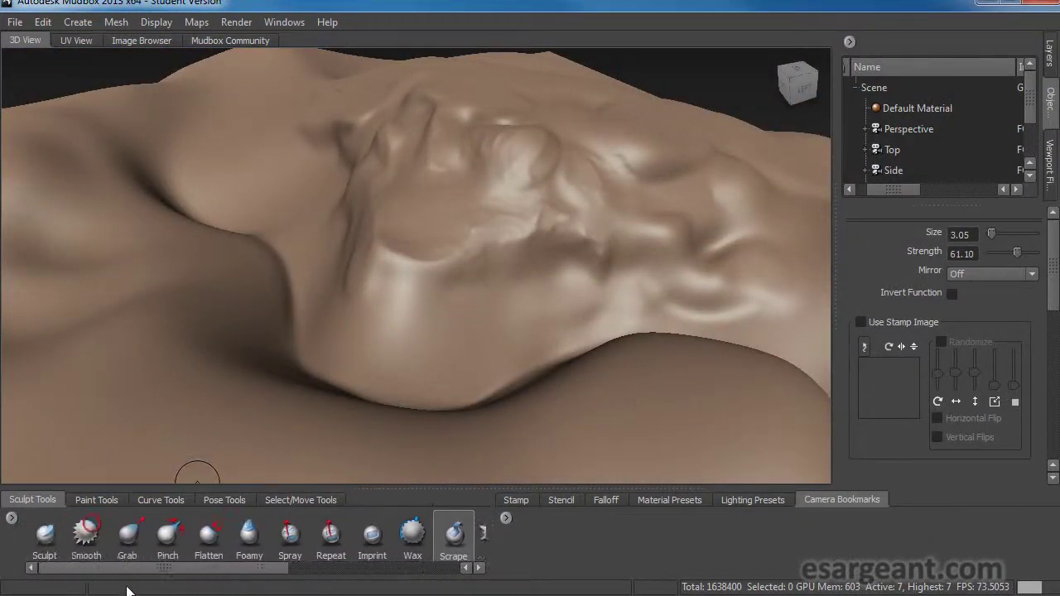
left_click(51, 538)
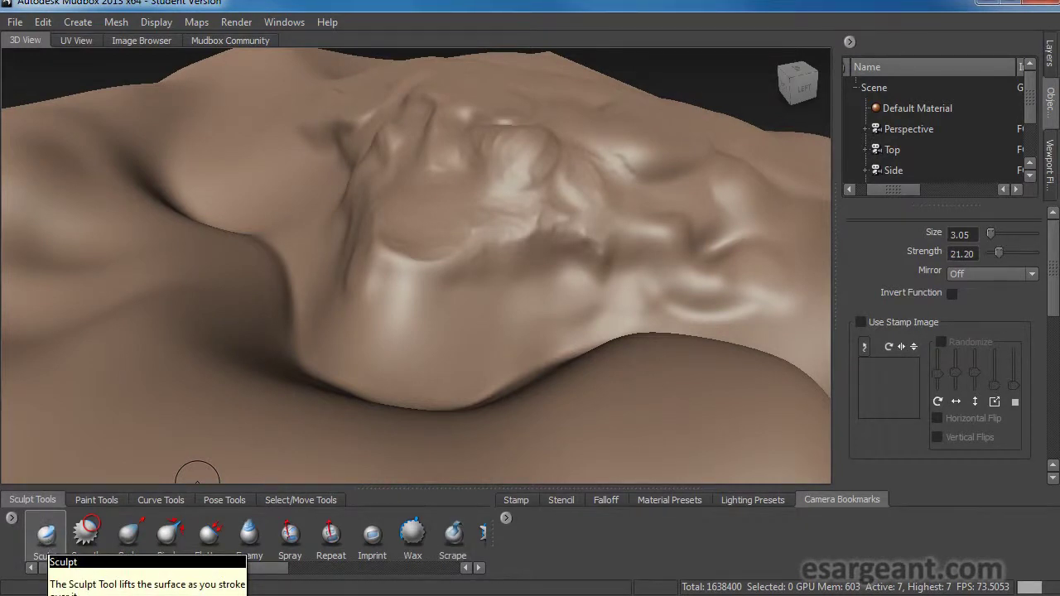
key("ctrl+s")
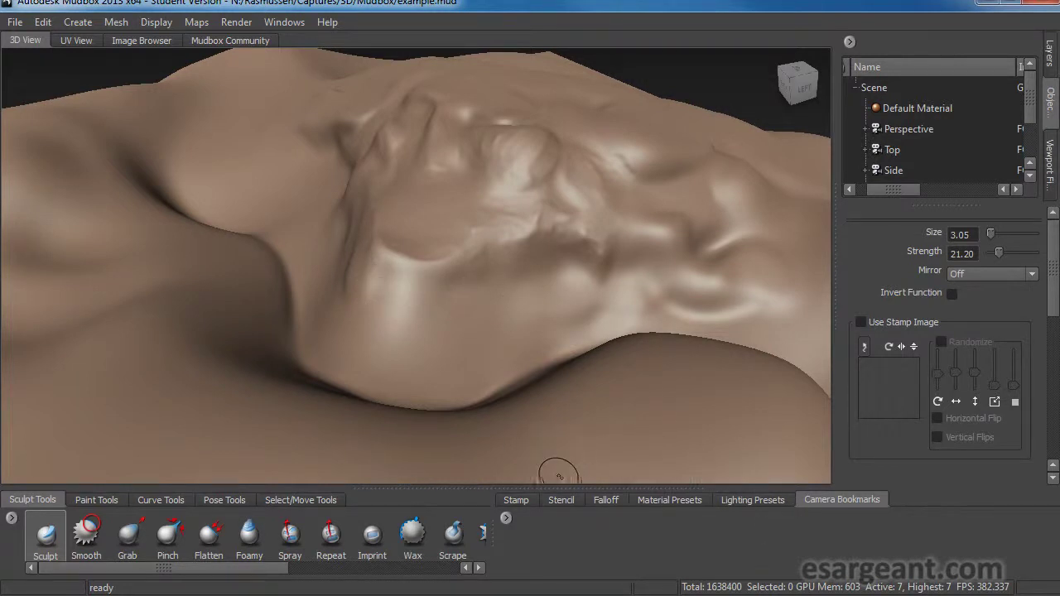
Load the fine grainy noise stamp image onto the Sculpt brush
left_click(515, 501)
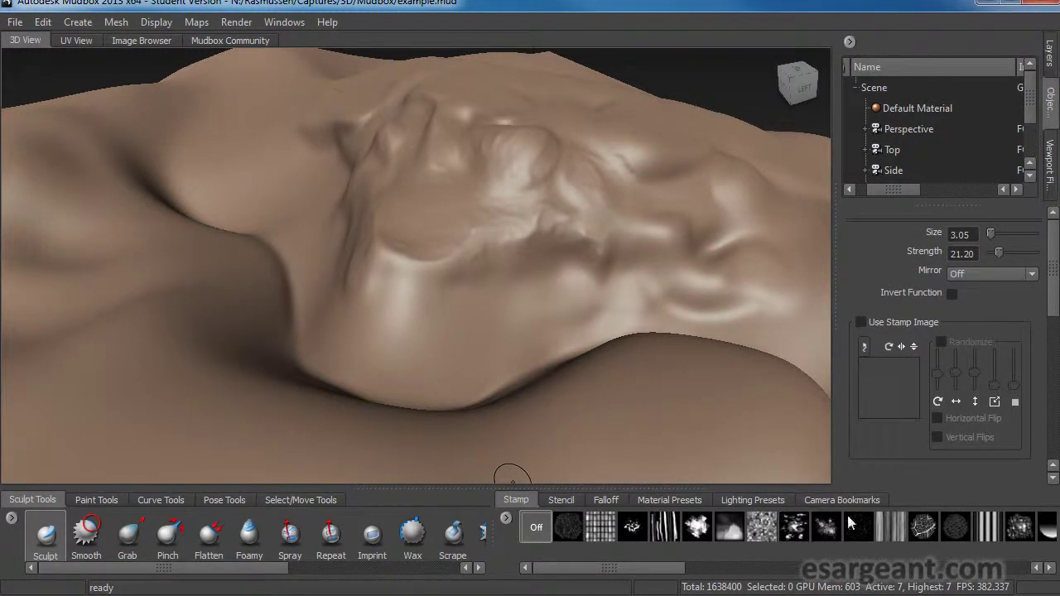
left_click(763, 529)
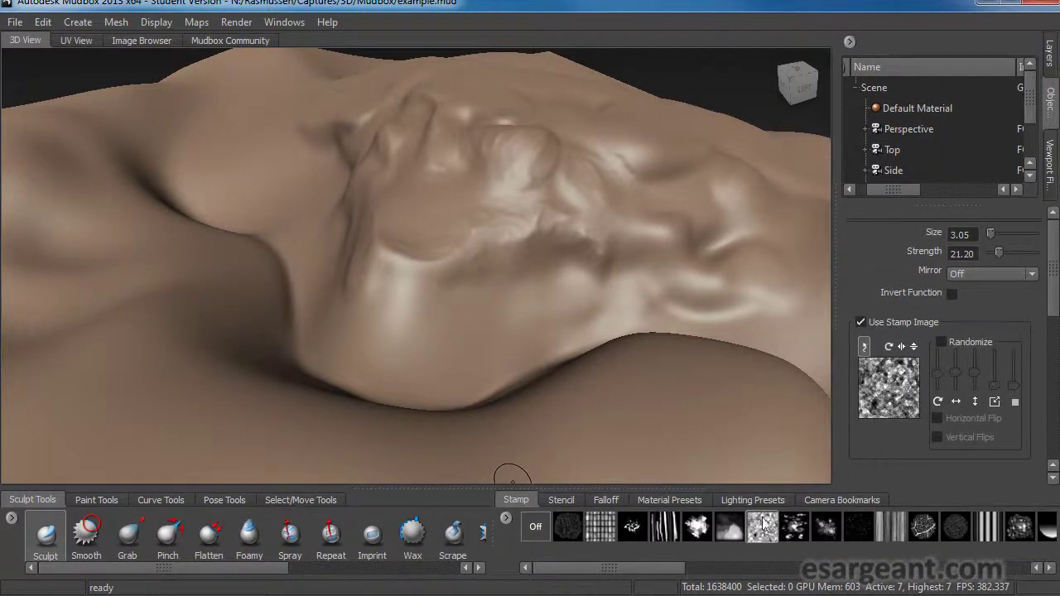
left_click(47, 538)
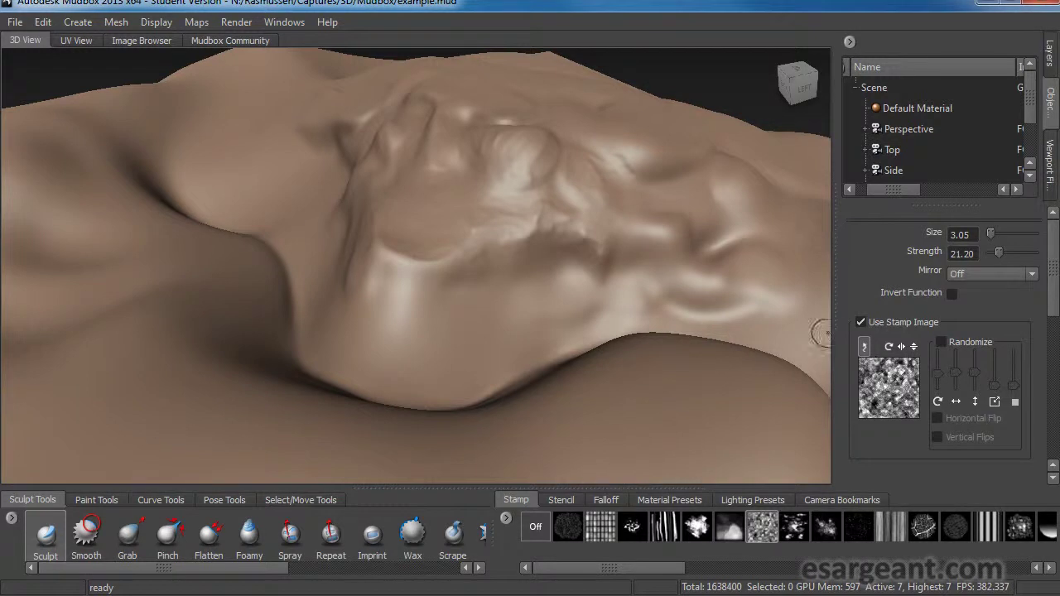
Compare the stamp image settings of the Grab, Pinch and Foamy brushes with those of the Sculpt brush
left_click(129, 534)
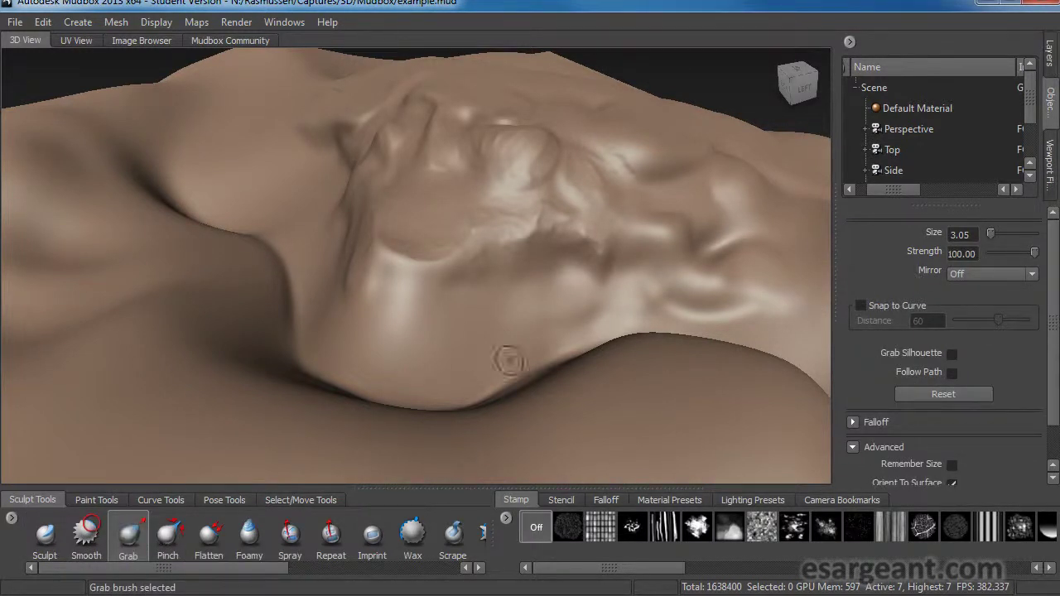
left_click(170, 538)
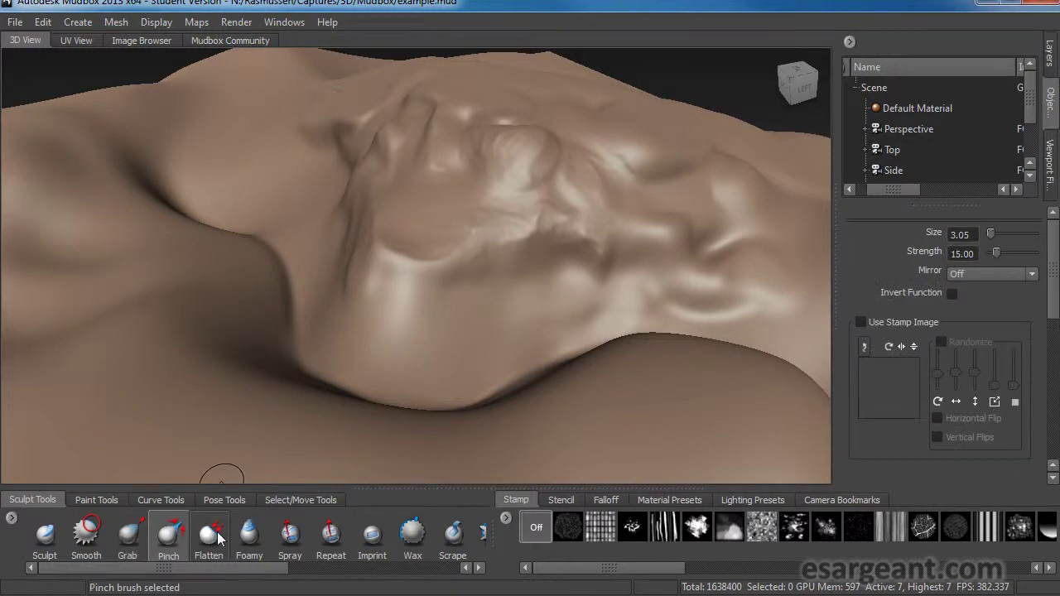
left_click(246, 539)
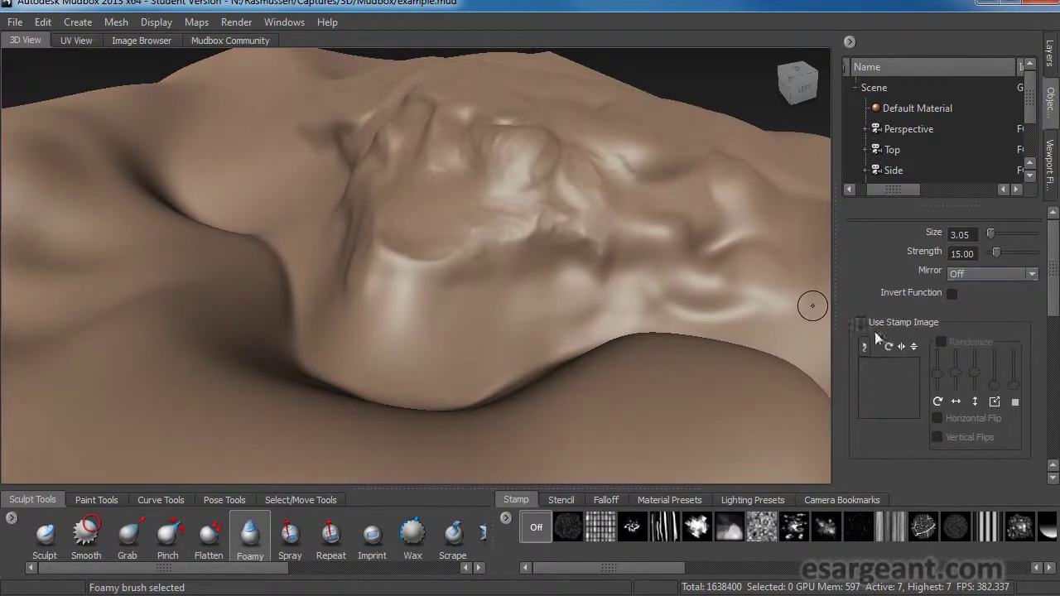
left_click(46, 534)
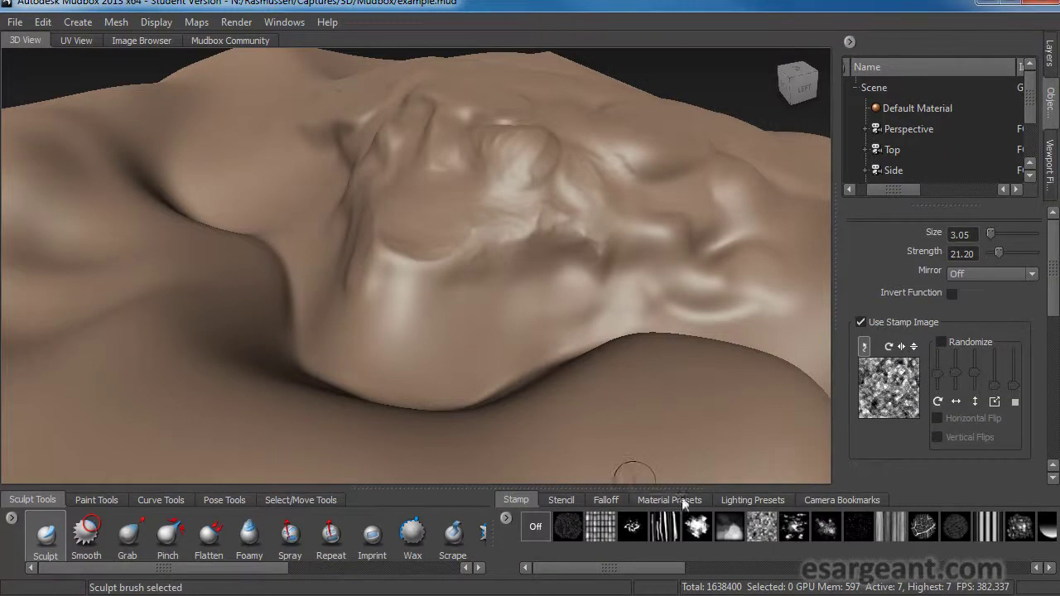
Reapply the fine grainy noise stamp to the Sculpt brush and enlarge the brush to size 7.90
left_click(542, 522)
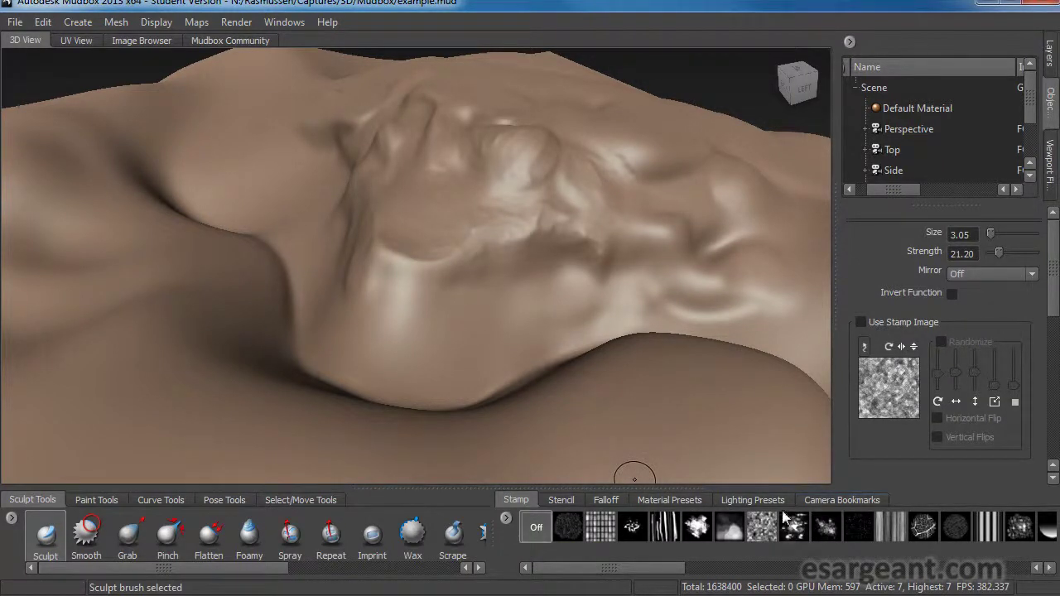
left_click(762, 527)
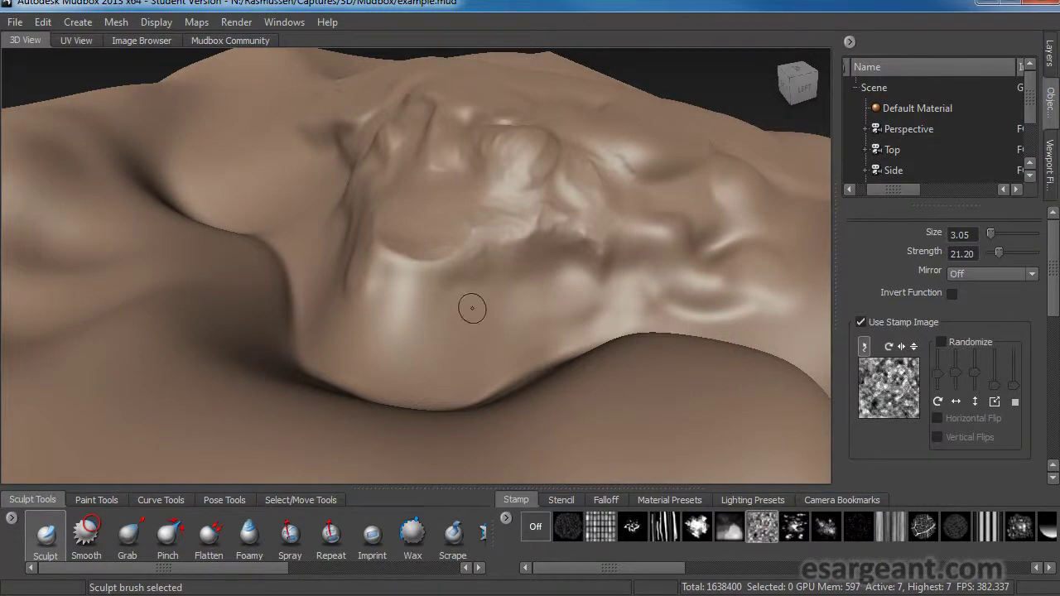
left_click_drag(423, 312, 432, 294)
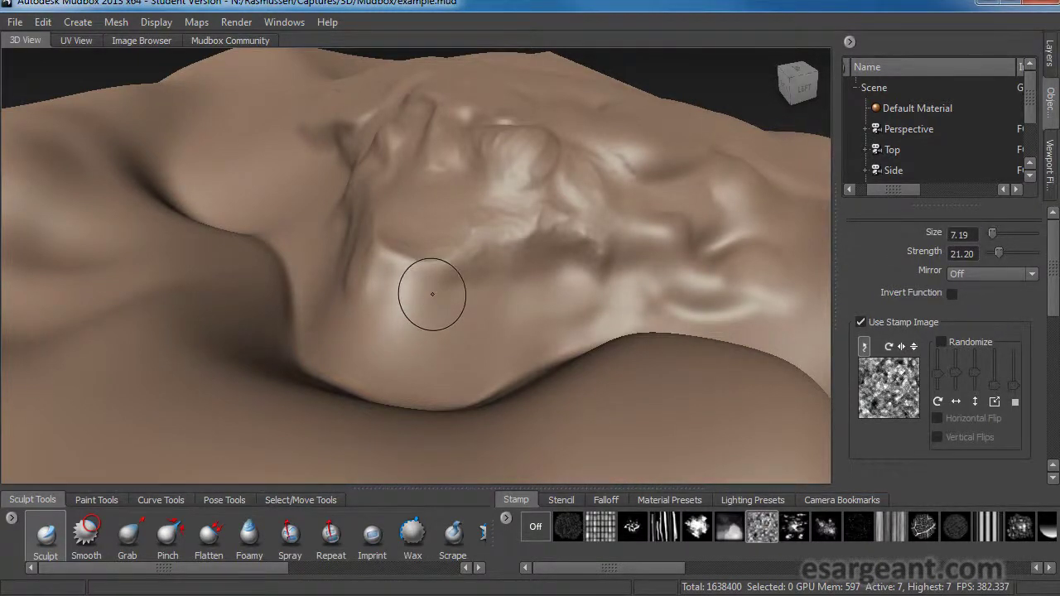
left_click_drag(447, 353, 449, 332)
left_click_drag(411, 263, 423, 283)
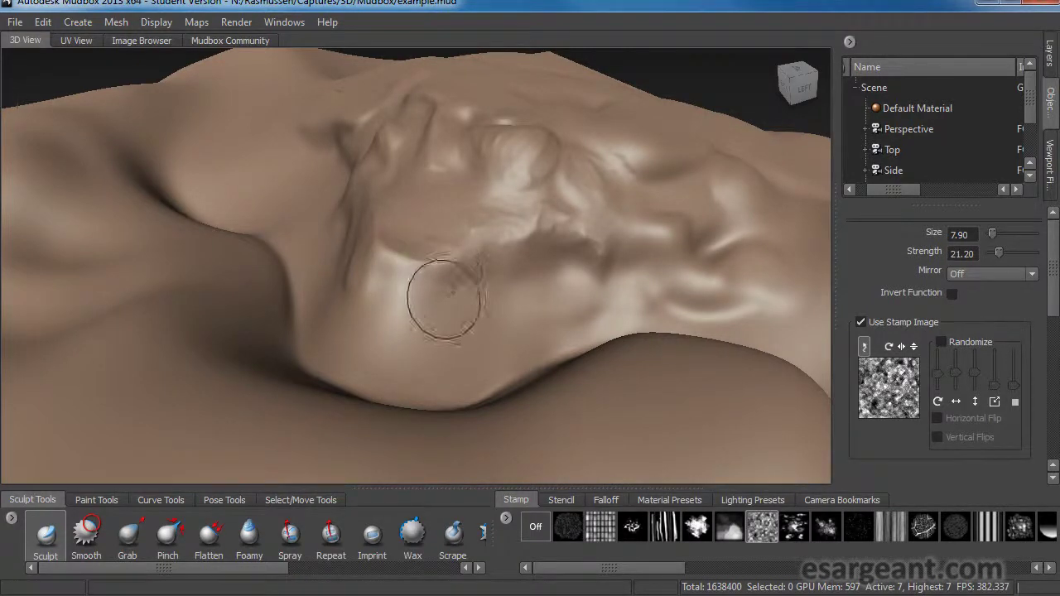
Try a noise-stamped stroke across the large bulge at subdivision level 2
key("Page_Down")
key("Page_Down")
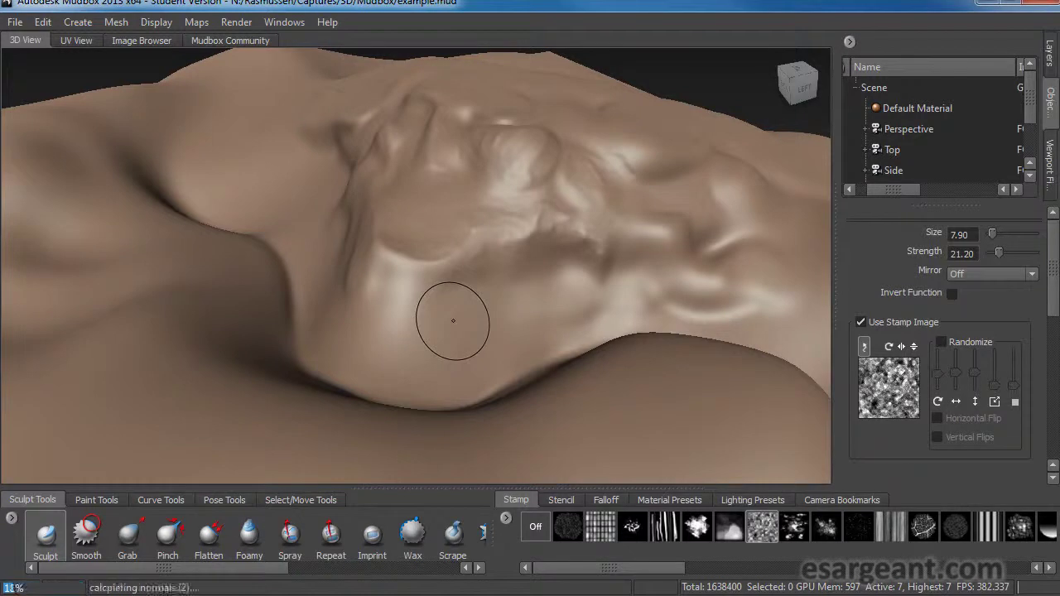
key("Page_Down")
key("Page_Down")
key("Page_Down")
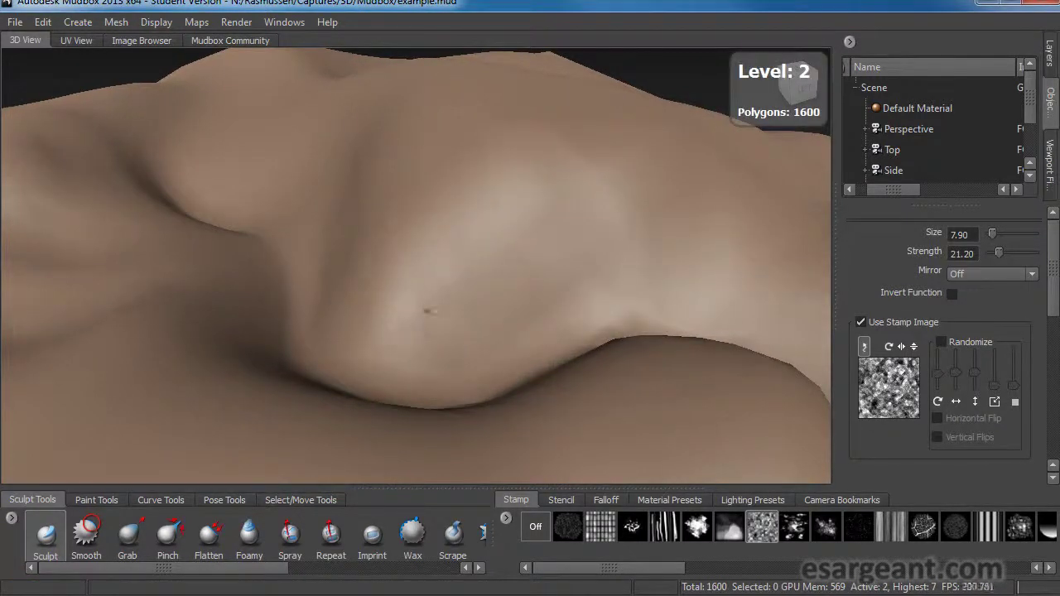
mouse_move(520, 277)
left_mouse_down()
mouse_move(650, 279)
mouse_move(637, 308)
left_mouse_up()
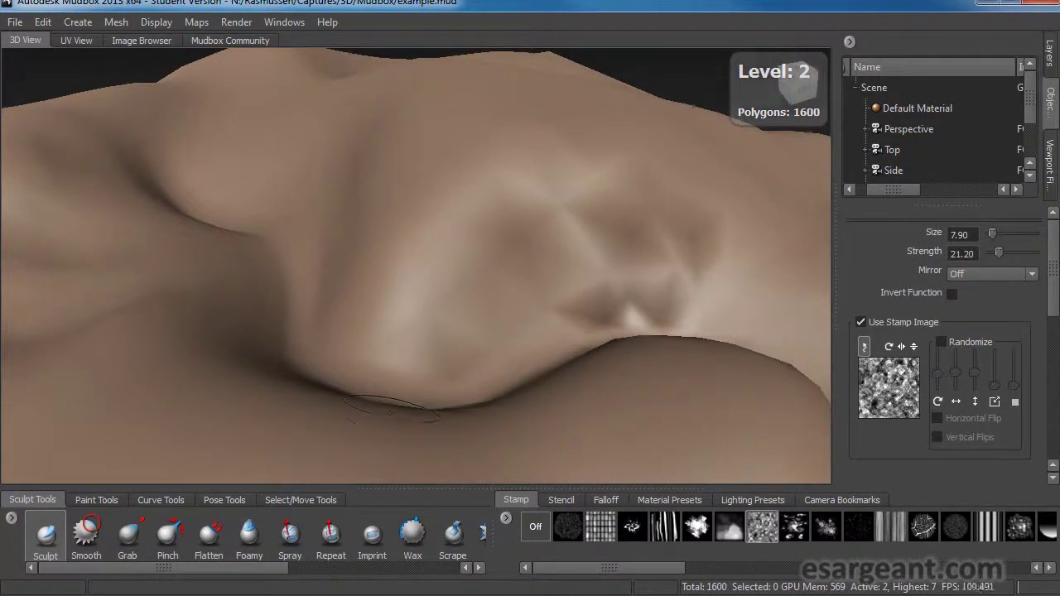
key("ctrl+z")
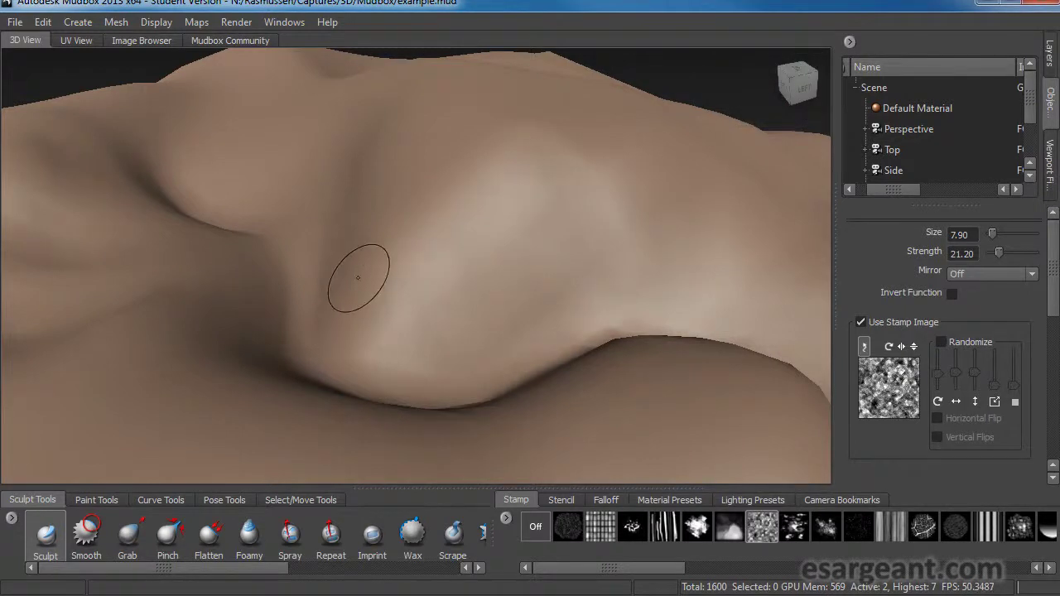
Return the terrain mesh to subdivision level 7
key("Page_Up")
key("Page_Up")
key("Page_Up")
key("Page_Up")
key("Page_Up")
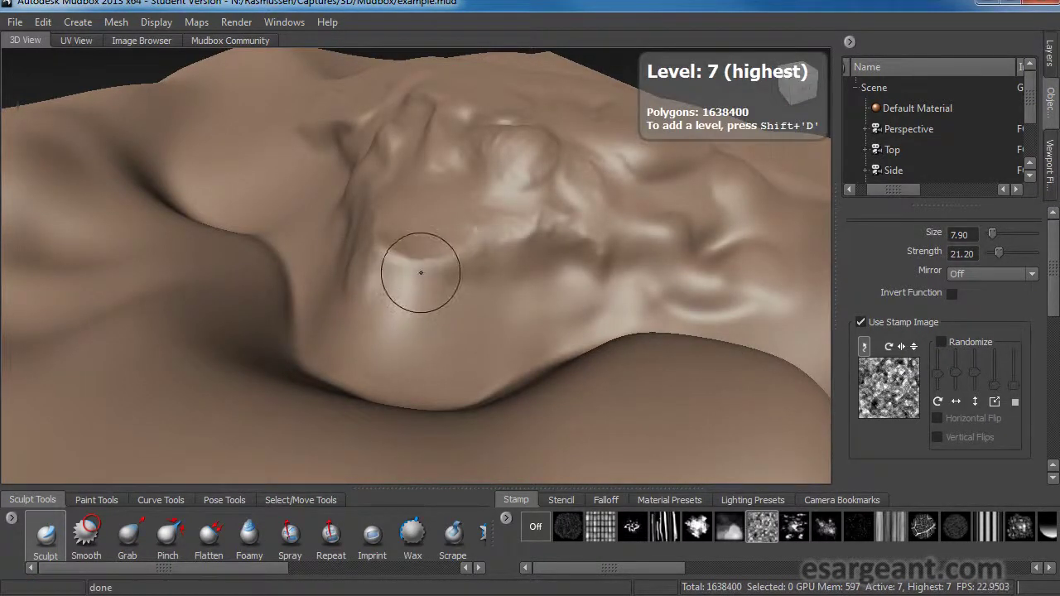
Try back-and-forth noise-stamped strokes across the slope below the ledge at strength 21.20
mouse_move(417, 295)
right_mouse_down("alt")
mouse_move(556, 313)
mouse_move(529, 310)
mouse_move(530, 265)
right_mouse_up("alt")
mouse_move(356, 303)
left_mouse_down()
mouse_move(447, 319)
mouse_move(497, 306)
left_mouse_up()
mouse_move(530, 306)
left_mouse_down()
mouse_move(629, 273)
mouse_move(639, 242)
mouse_move(369, 298)
left_mouse_up()
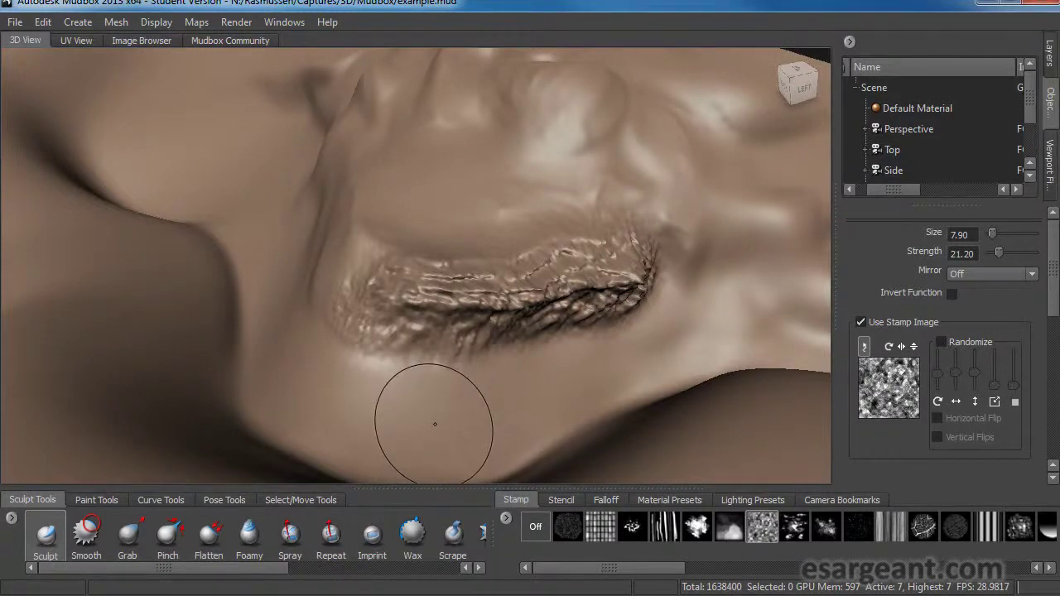
key("ctrl+z")
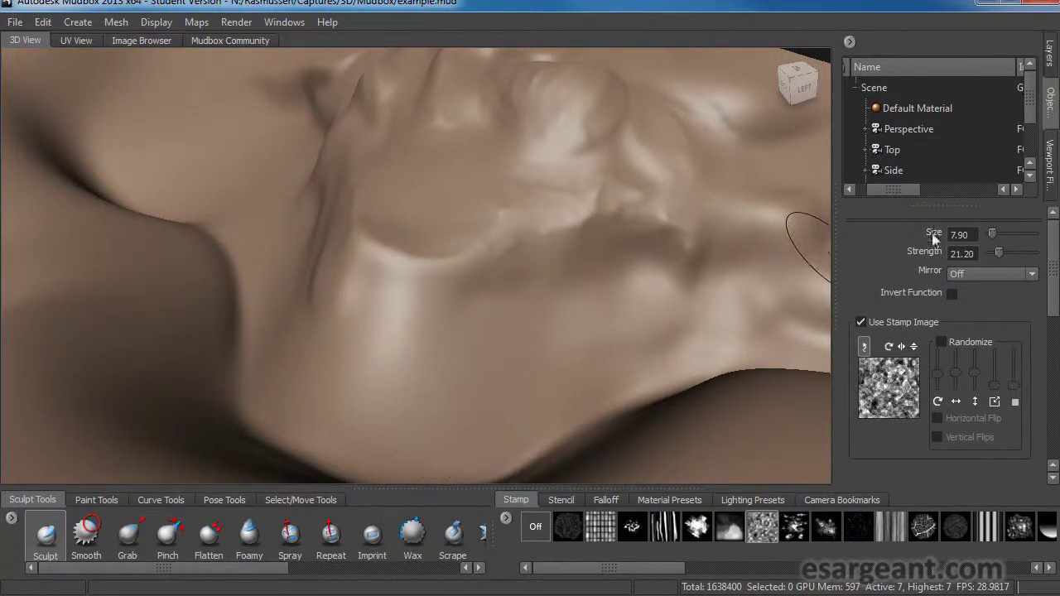
Lower the Sculpt brush strength to 5.75 and set the stamp spacing distance to 22
key("space")
left_click_drag(465, 250, 460, 362)
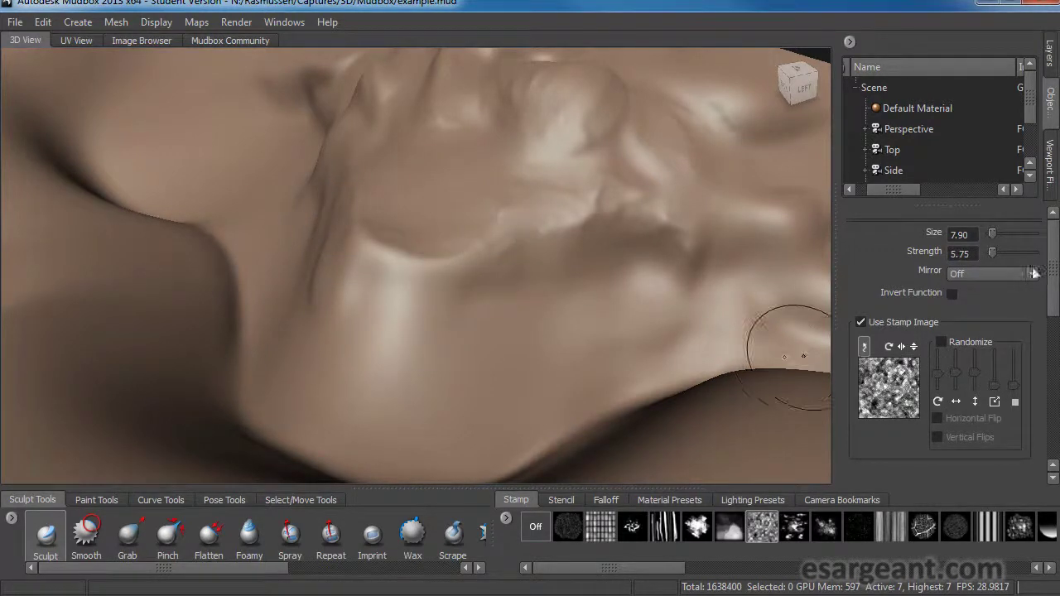
left_click_drag(1054, 273, 1053, 313)
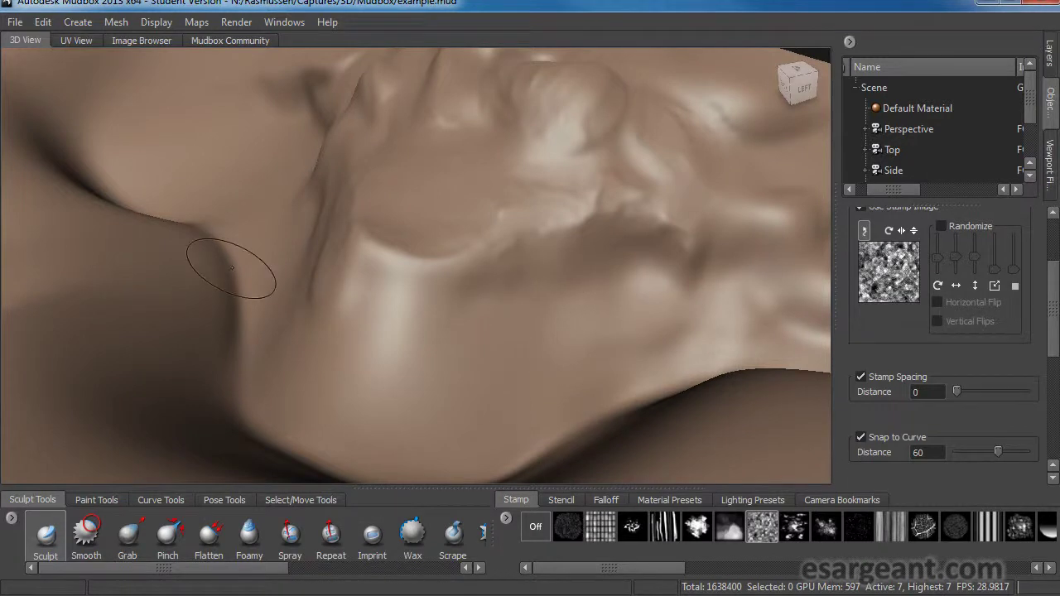
left_click_drag(960, 387, 971, 391)
Try one spaced noise-stamped stroke along the slope below the ledge
left_click_drag(323, 286, 325, 289)
mouse_move(380, 349)
left_mouse_down()
mouse_move(446, 313)
mouse_move(634, 294)
left_mouse_up()
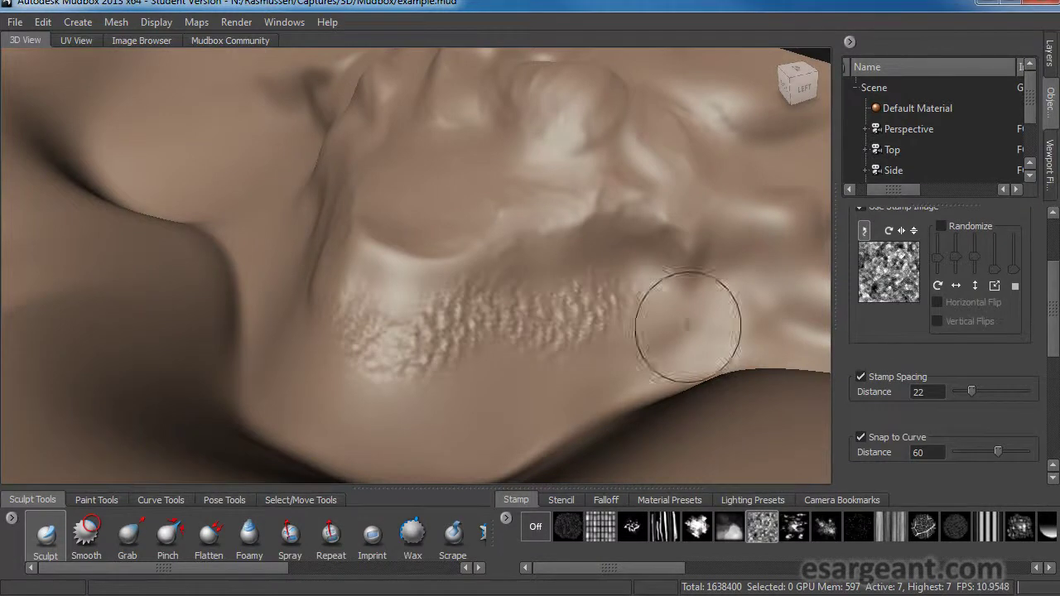
key("ctrl+z")
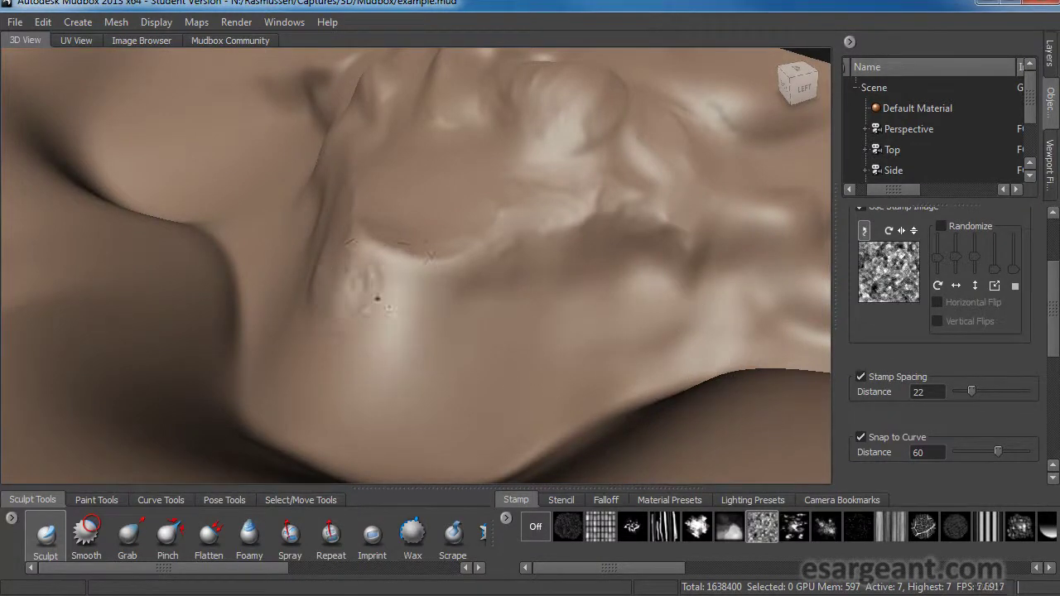
Sculpt fine grainy rock texture over the slope directly below the ledge with overlapping strokes
mouse_move(381, 342)
left_mouse_down()
mouse_move(394, 323)
mouse_move(445, 299)
left_mouse_up()
left_click_drag(515, 302, 583, 302)
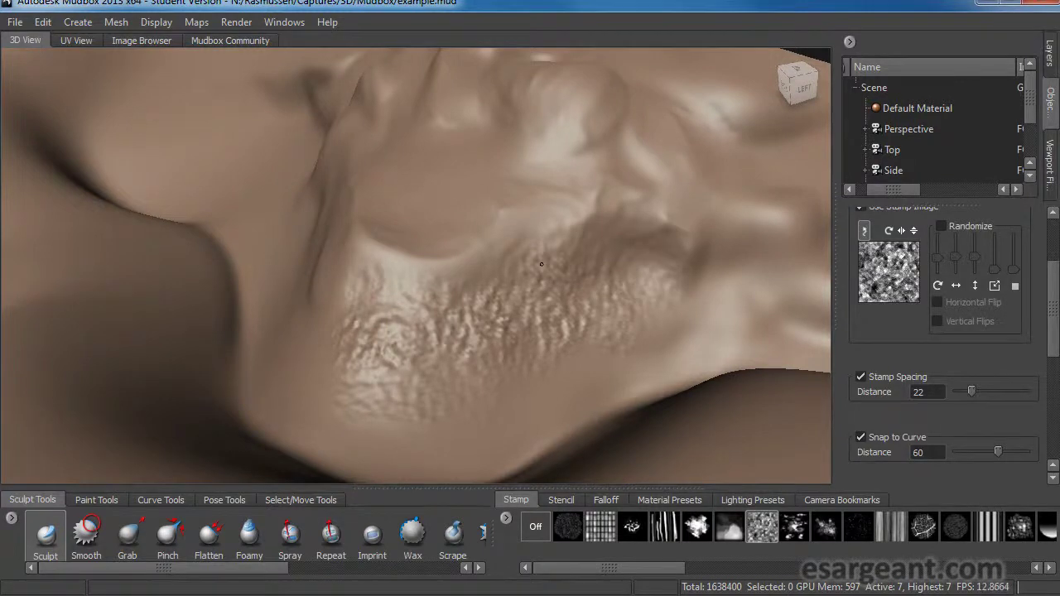
left_click_drag(414, 298, 364, 319)
Extend the grainy rock texture around the corner at the end of the slope
left_click_drag(299, 339, 591, 249, "alt")
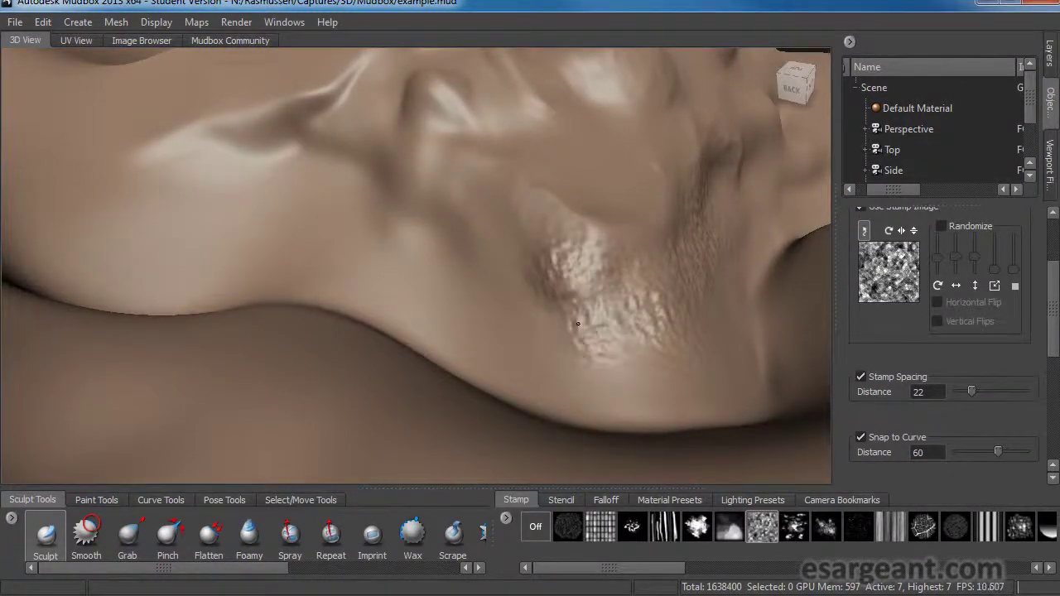
mouse_move(583, 314)
left_mouse_down()
mouse_move(611, 321)
mouse_move(576, 324)
mouse_move(595, 286)
left_mouse_up()
left_click_drag(594, 286, 629, 290, "alt")
key("Page_Up")
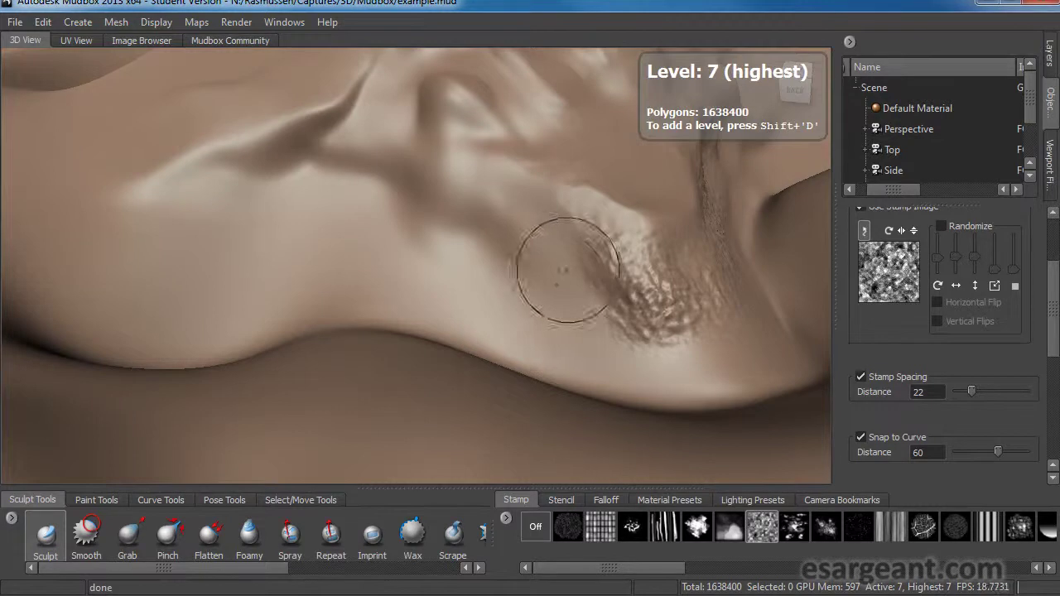
left_click_drag(412, 310, 417, 308, "alt")
mouse_move(619, 250)
left_mouse_down()
mouse_move(571, 220)
mouse_move(517, 277)
mouse_move(563, 314)
mouse_move(570, 347)
mouse_move(422, 341)
mouse_move(416, 361)
mouse_move(399, 353)
left_mouse_up()
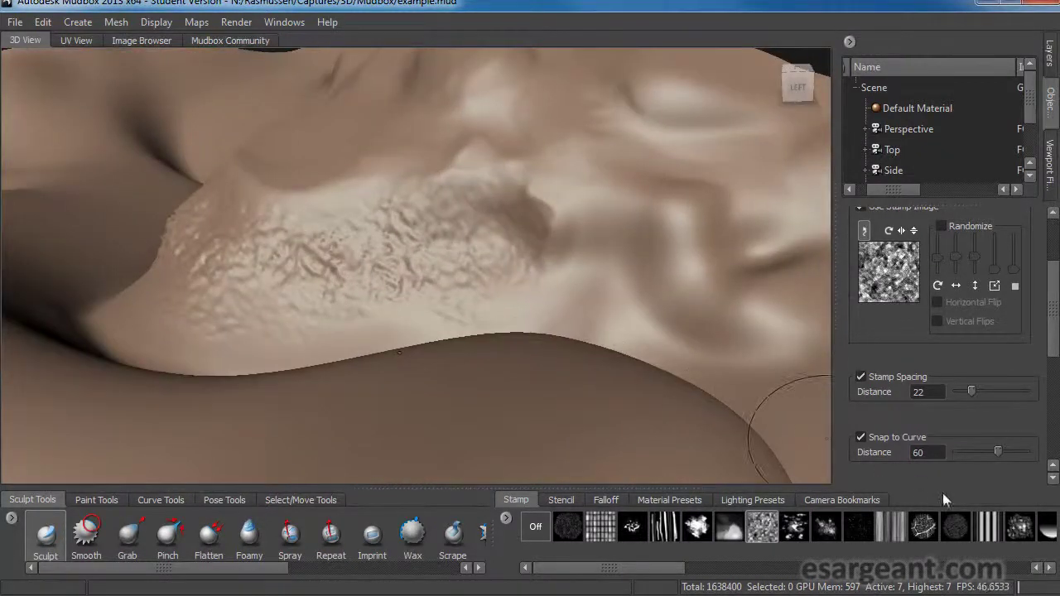
Switch to the clustered-pebble stamp and texture the slope beside the round bump down to the grainy area
left_click(1019, 527)
mouse_move(425, 249)
left_mouse_down("alt")
mouse_move(413, 266)
mouse_move(428, 286)
mouse_move(587, 303)
mouse_move(452, 298)
left_mouse_up("alt")
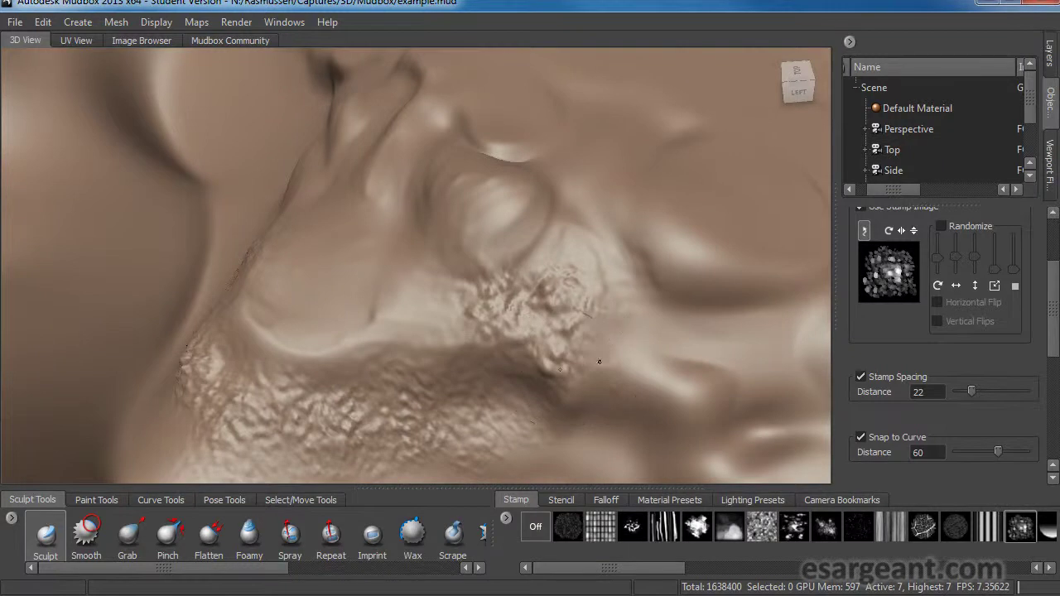
left_click_drag(599, 361, 616, 301)
left_click_drag(570, 270, 593, 263)
left_click_drag(470, 382, 502, 351, "alt")
mouse_move(624, 259)
left_mouse_down()
mouse_move(654, 277)
mouse_move(686, 269)
mouse_move(593, 310)
mouse_move(570, 308)
mouse_move(589, 312)
mouse_move(519, 318)
left_mouse_up()
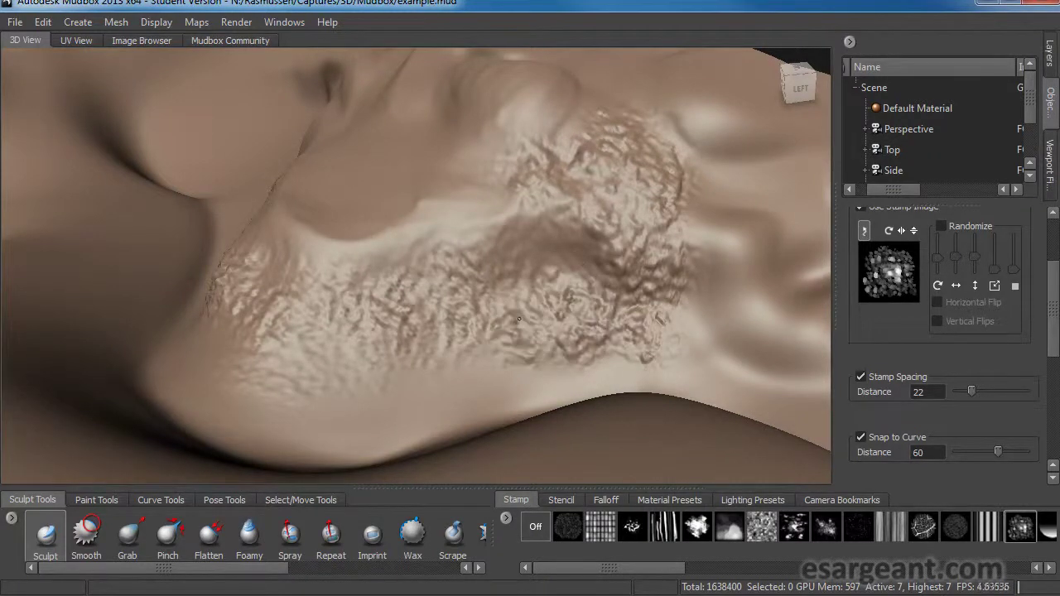
Try a long curved stroke with the pebble stamp on the smooth ground above the bumps
mouse_move(550, 263)
left_mouse_down("alt")
mouse_move(572, 178)
mouse_move(596, 220)
mouse_move(680, 251)
mouse_move(652, 246)
left_mouse_up("alt")
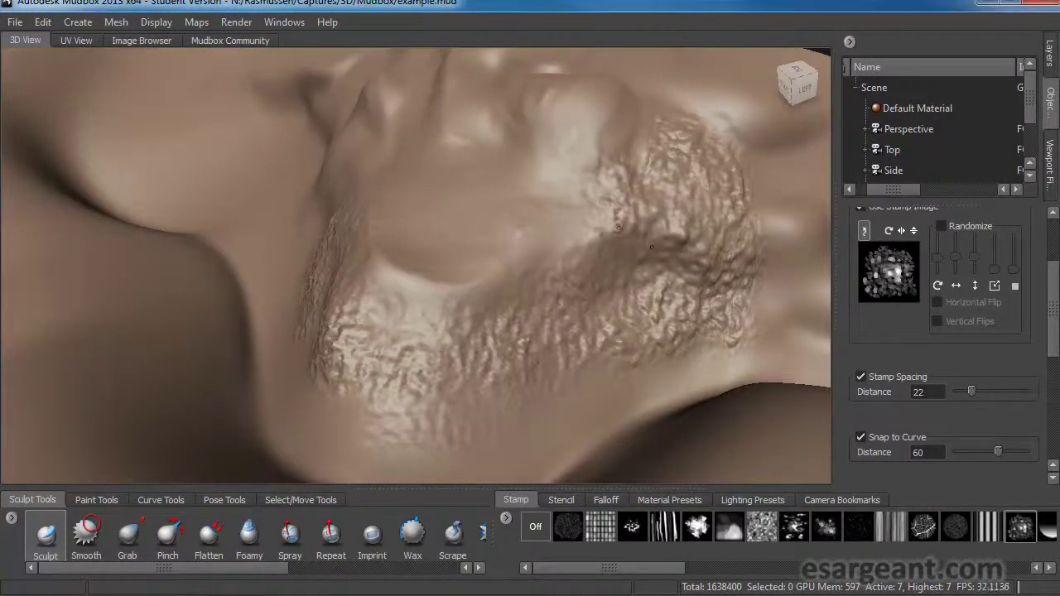
mouse_move(467, 305)
left_mouse_down("alt")
mouse_move(538, 280)
mouse_move(523, 272)
mouse_move(591, 221)
left_mouse_up("alt")
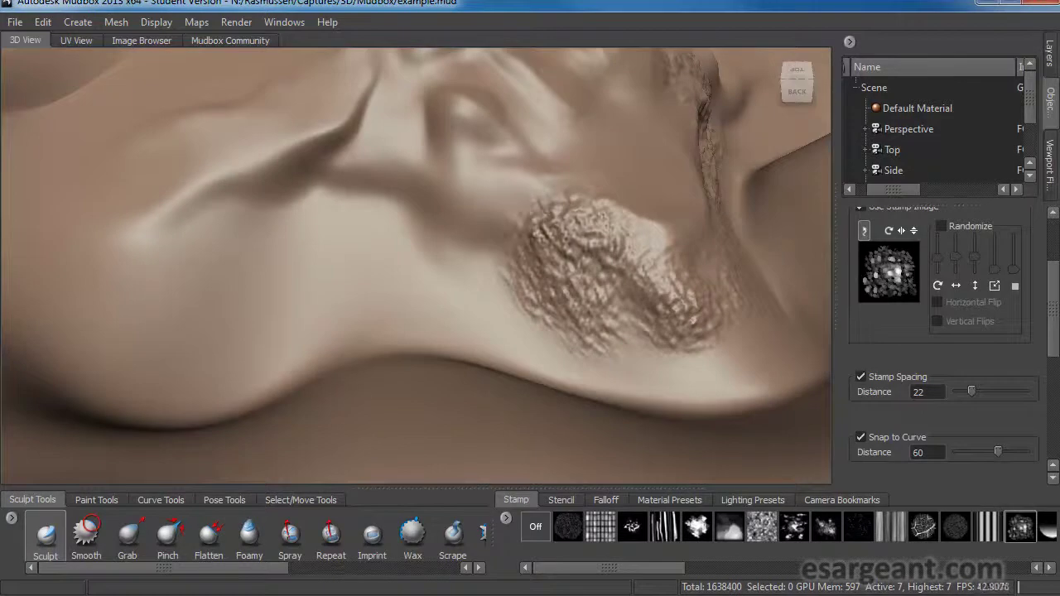
left_click_drag(519, 201, 500, 194)
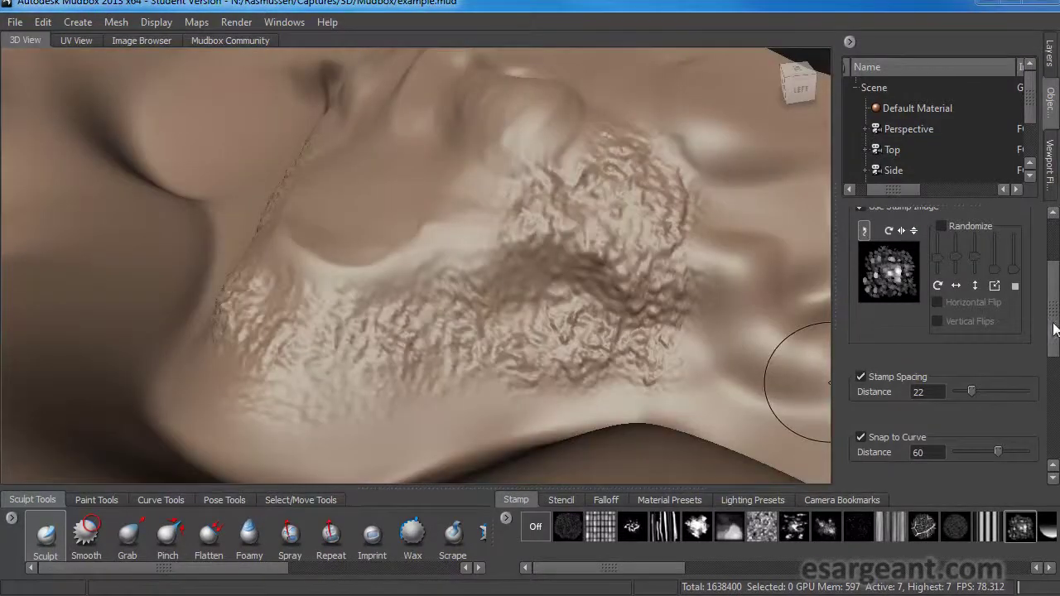
scroll(911, 282, "up", 2)
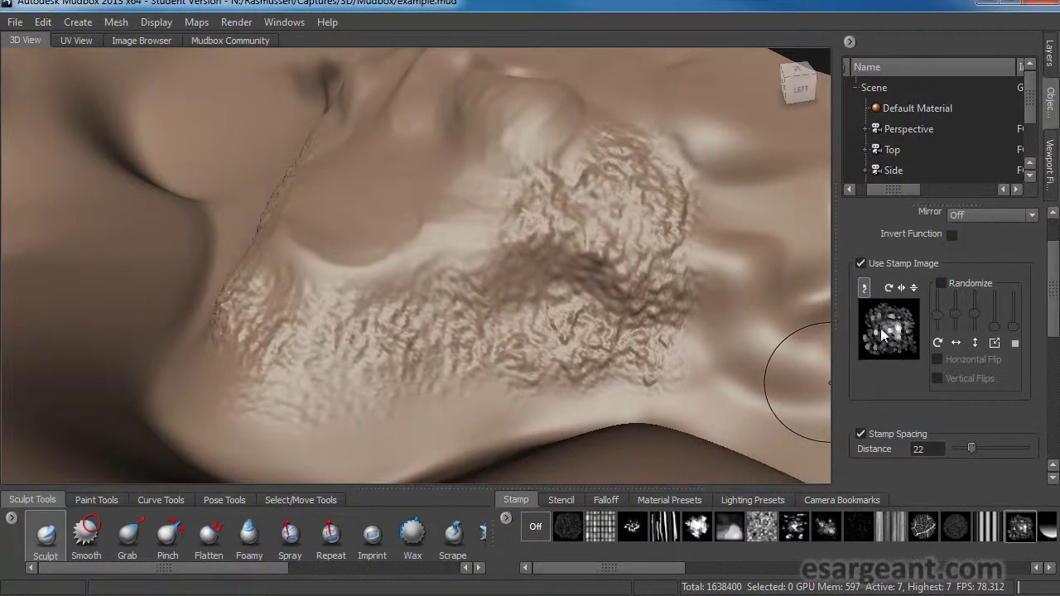
left_click_drag(686, 201, 544, 218, "alt")
mouse_move(580, 116)
left_mouse_down()
mouse_move(567, 364)
mouse_move(663, 414)
mouse_move(708, 422)
left_mouse_up()
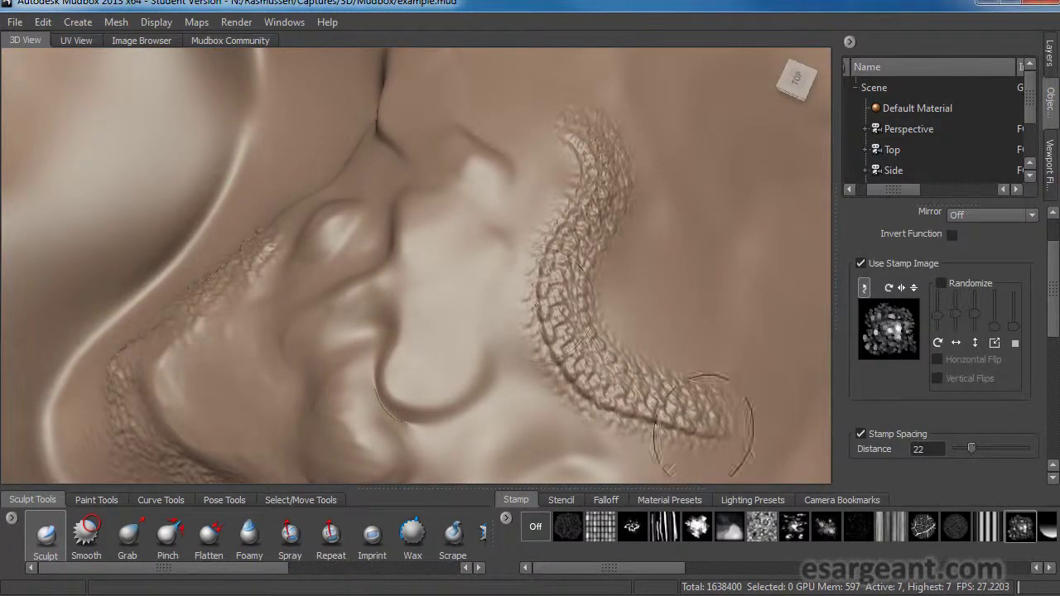
key("ctrl+z")
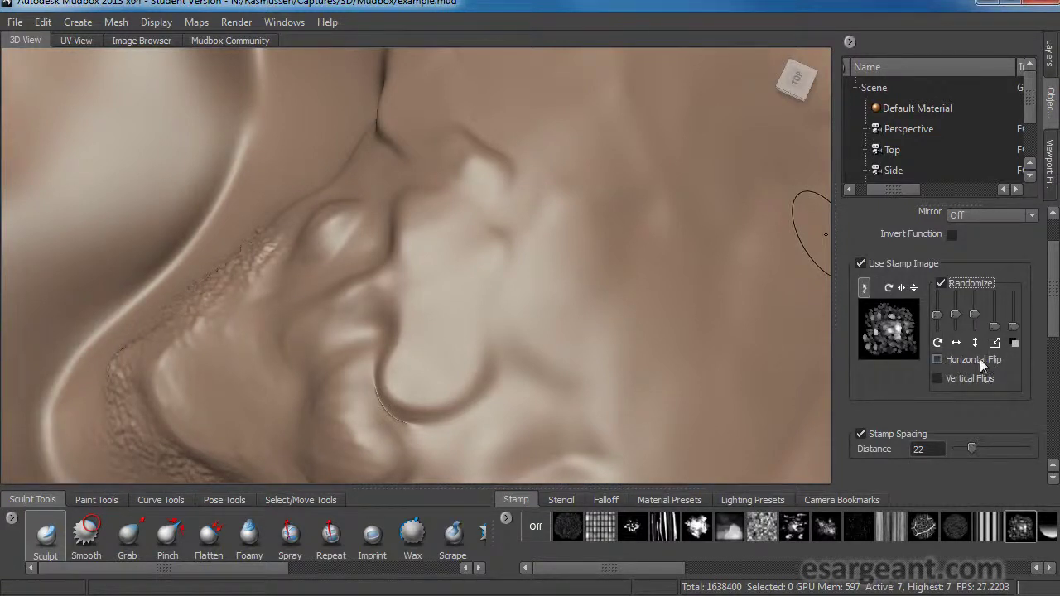
Enable Randomize for the pebble stamp and sculpt irregular rock texture along the slope below the ledge
mouse_move(568, 92)
left_mouse_down()
mouse_move(599, 182)
mouse_move(580, 240)
mouse_move(629, 286)
mouse_move(546, 364)
mouse_move(654, 410)
left_mouse_up()
mouse_move(390, 378)
left_mouse_down("alt")
mouse_move(432, 402)
mouse_move(491, 346)
mouse_move(501, 389)
mouse_move(525, 381)
mouse_move(550, 340)
mouse_move(571, 364)
mouse_move(521, 294)
mouse_move(431, 287)
mouse_move(454, 242)
left_mouse_up("alt")
mouse_move(454, 242)
left_mouse_down("alt")
mouse_move(466, 355)
mouse_move(508, 357)
left_mouse_up("alt")
mouse_move(606, 346)
left_mouse_down("alt")
mouse_move(571, 216)
mouse_move(524, 124)
mouse_move(551, 281)
mouse_move(571, 331)
left_mouse_up("alt")
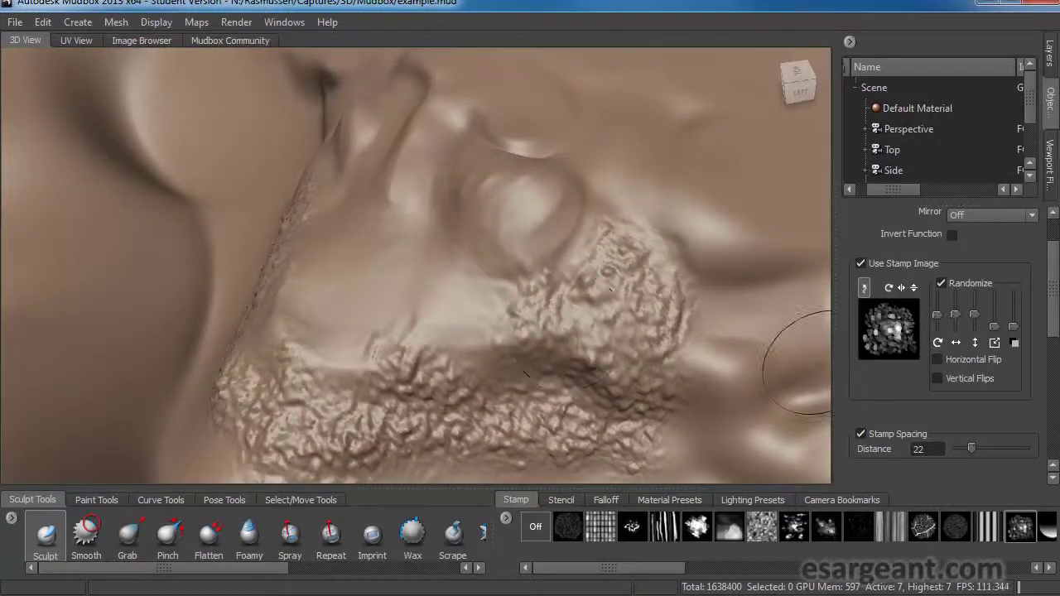
Turn off the Sculpt brush's stamp image and load the grimeScratched.png stencil over the terrain
left_click_drag(781, 343, 815, 376, "alt")
mouse_move(515, 284)
left_mouse_down("alt")
mouse_move(466, 277)
mouse_move(441, 321)
mouse_move(485, 265)
mouse_move(347, 323)
mouse_move(335, 331)
mouse_move(337, 368)
left_mouse_up("alt")
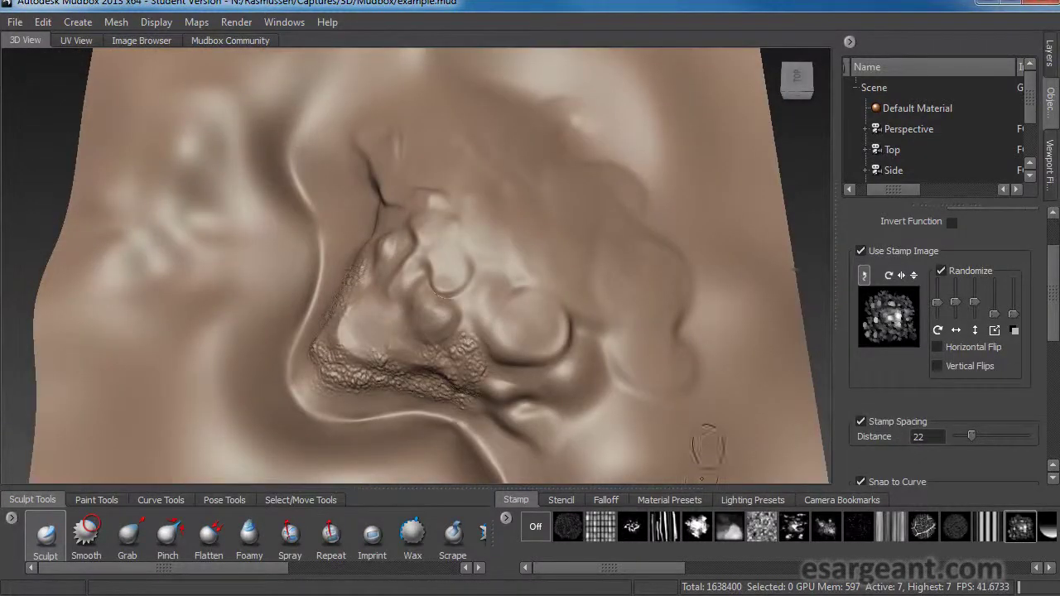
left_click(537, 533)
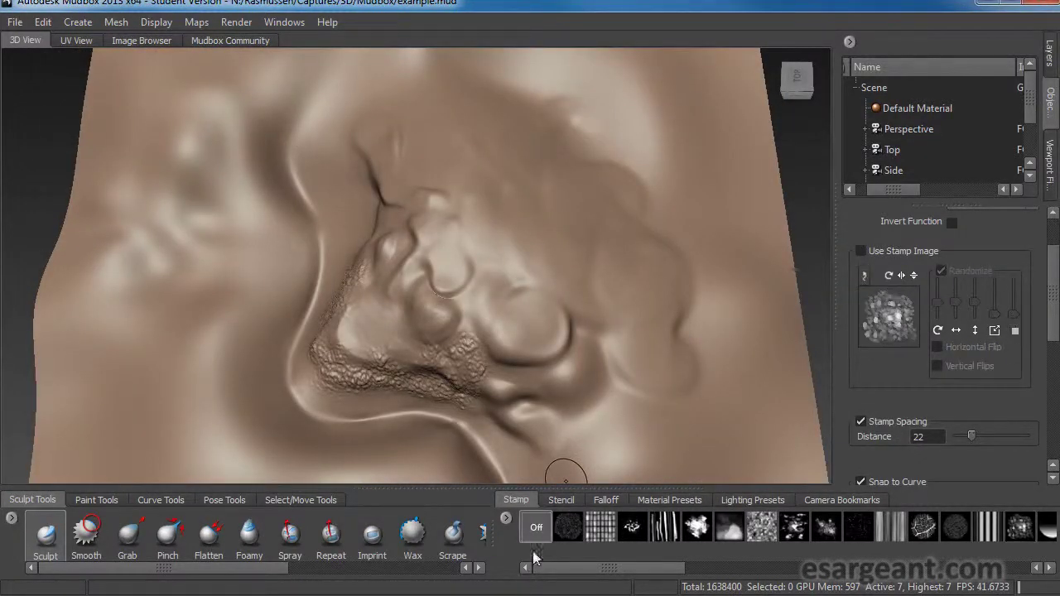
left_click(560, 500)
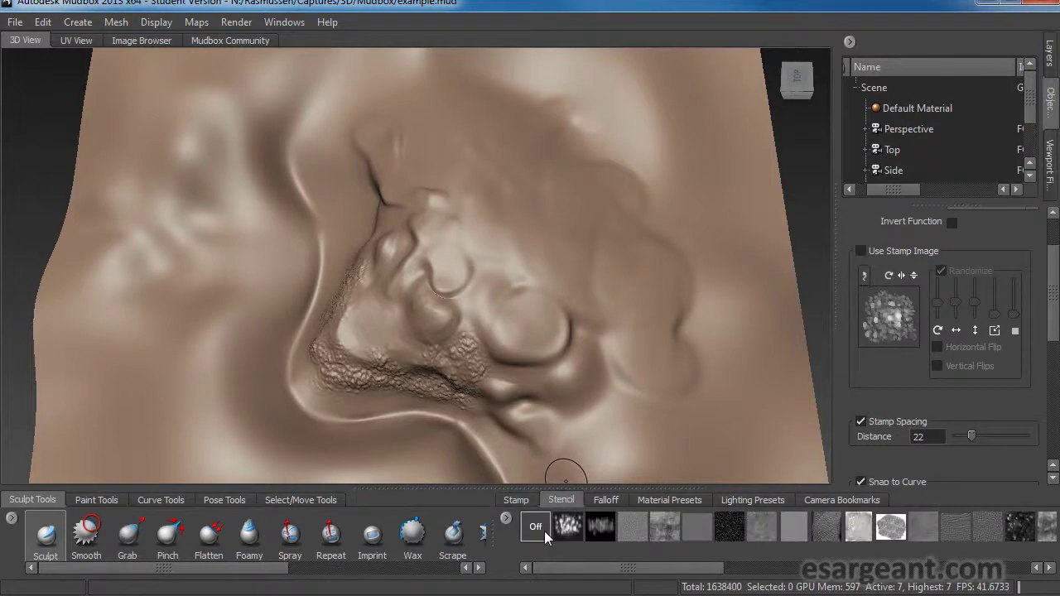
right_click_drag(293, 302, 315, 311, "alt")
mouse_move(346, 315)
left_mouse_down("alt")
mouse_move(343, 299)
mouse_move(350, 313)
left_mouse_up("alt")
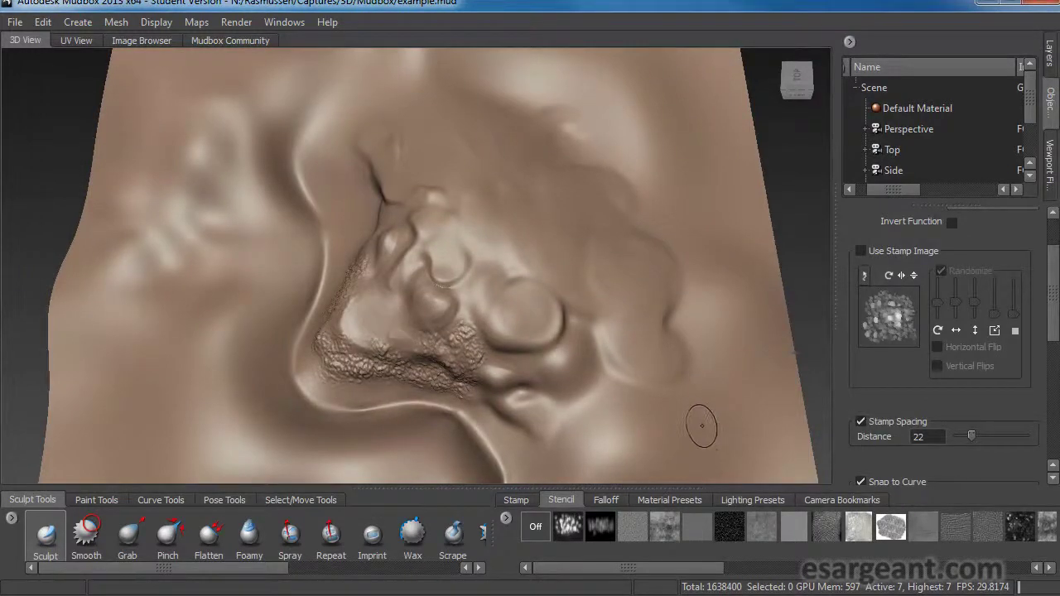
left_click_drag(664, 566, 682, 567)
left_click(621, 527)
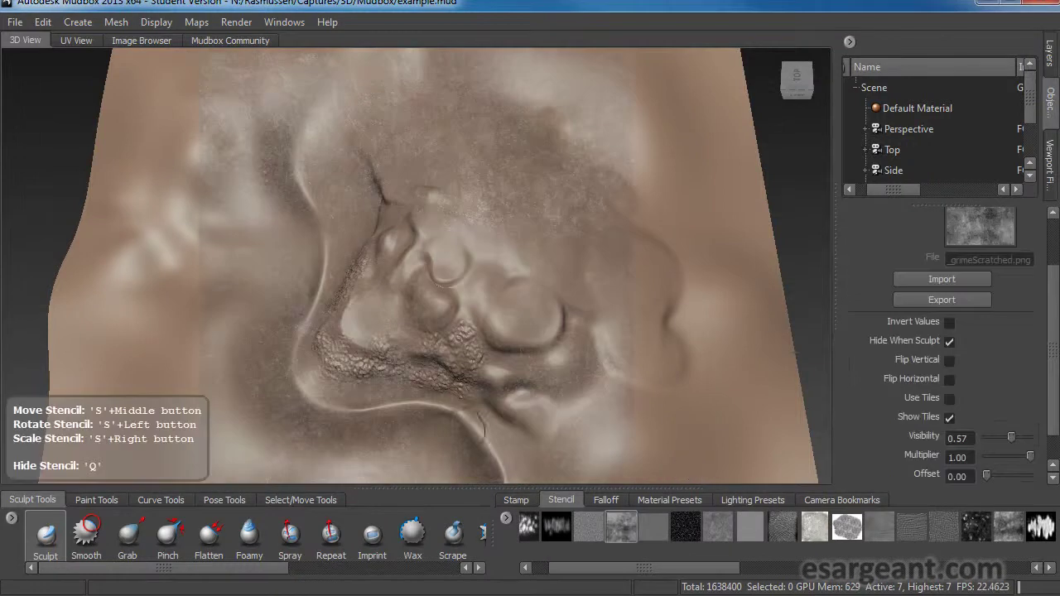
Examine the scratched-grime stencil overlay against the textured slope and its corner from several angles
mouse_move(282, 310)
left_mouse_down("alt")
mouse_move(326, 304)
mouse_move(381, 276)
mouse_move(374, 242)
mouse_move(295, 283)
mouse_move(233, 292)
mouse_move(248, 306)
mouse_move(286, 310)
left_mouse_up("alt")
left_click_drag(372, 310, 381, 286, "alt")
left_click_drag(294, 290, 303, 297, "alt")
mouse_move(303, 296)
right_mouse_down("alt")
mouse_move(745, 240)
mouse_move(642, 253)
mouse_move(646, 296)
right_mouse_up("alt")
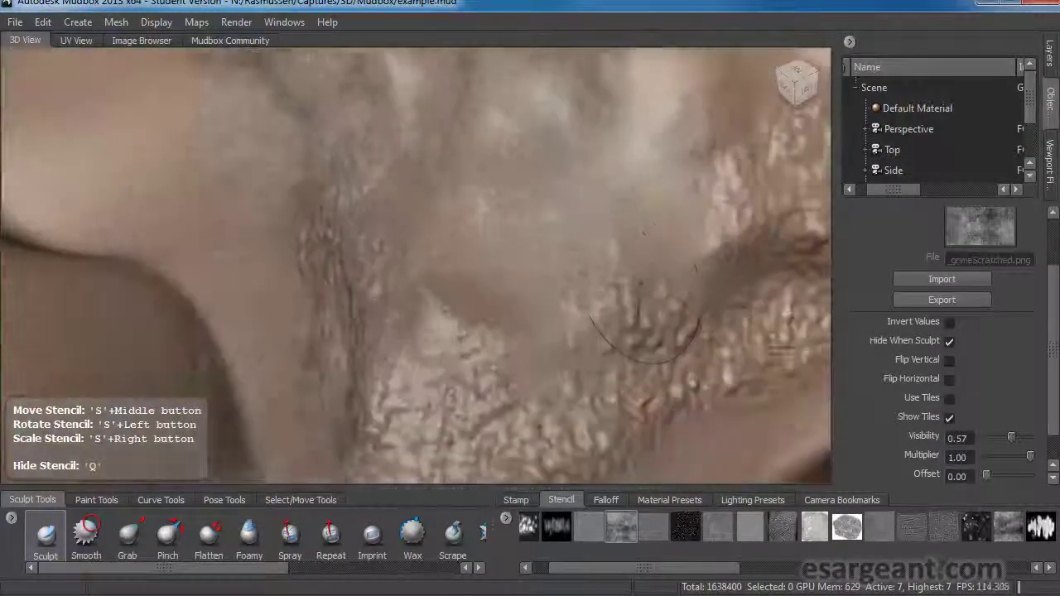
left_click_drag(451, 295, 506, 306, "alt")
left_click_drag(587, 277, 507, 256, "alt")
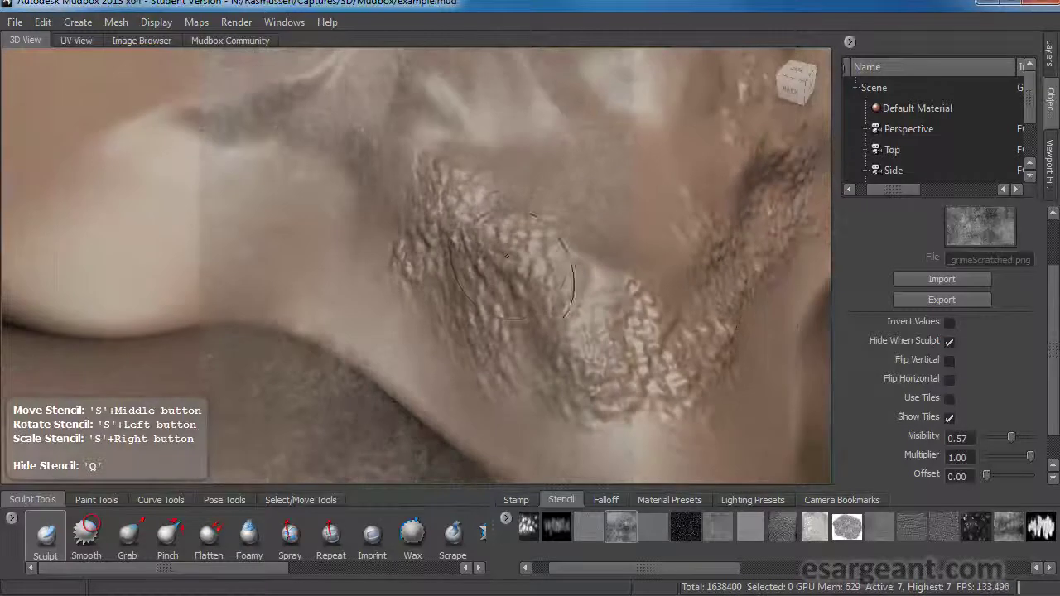
Sculpt the scratched-grime stencil texture onto the smooth slope beside the pebble-textured rock
mouse_move(590, 214)
left_mouse_down("alt")
mouse_move(509, 201)
mouse_move(636, 235)
left_mouse_up("alt")
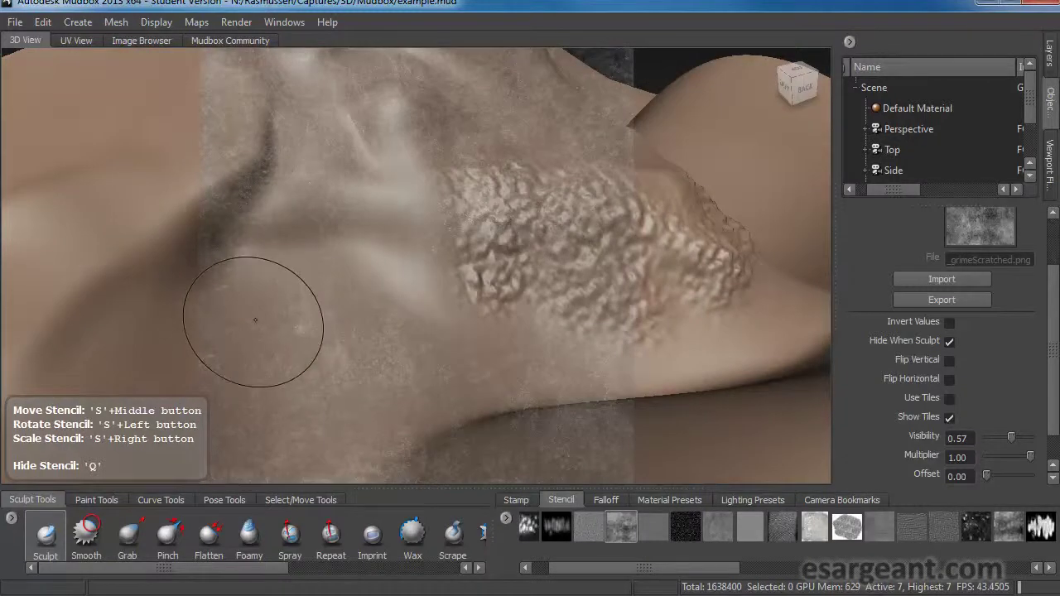
key("q")
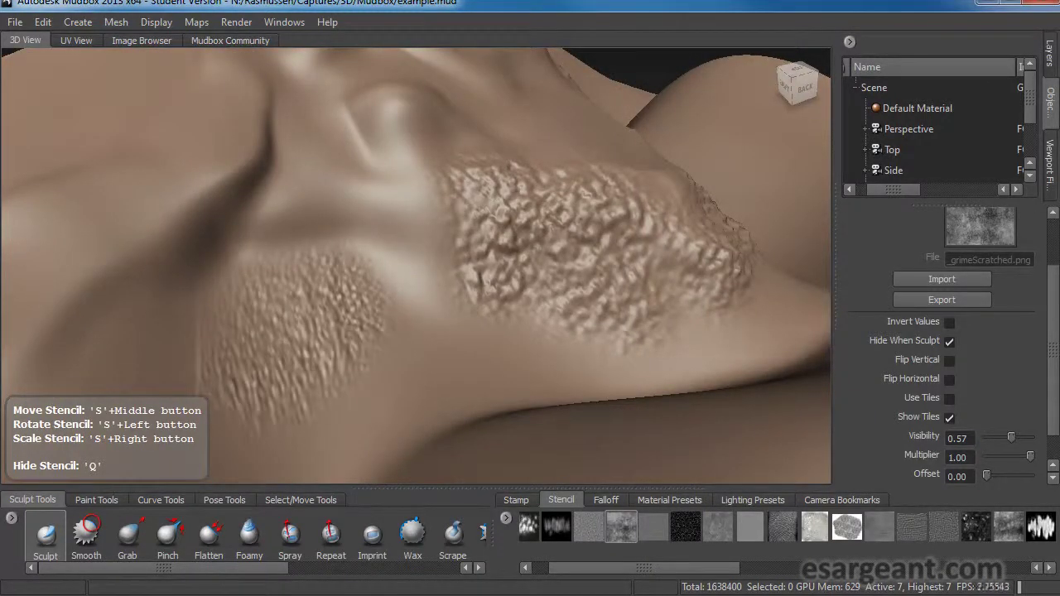
key("q")
mouse_move(235, 339)
left_mouse_down("alt")
mouse_move(179, 333)
mouse_move(176, 311)
left_mouse_up("alt")
left_click_drag(121, 288, 122, 316, "alt")
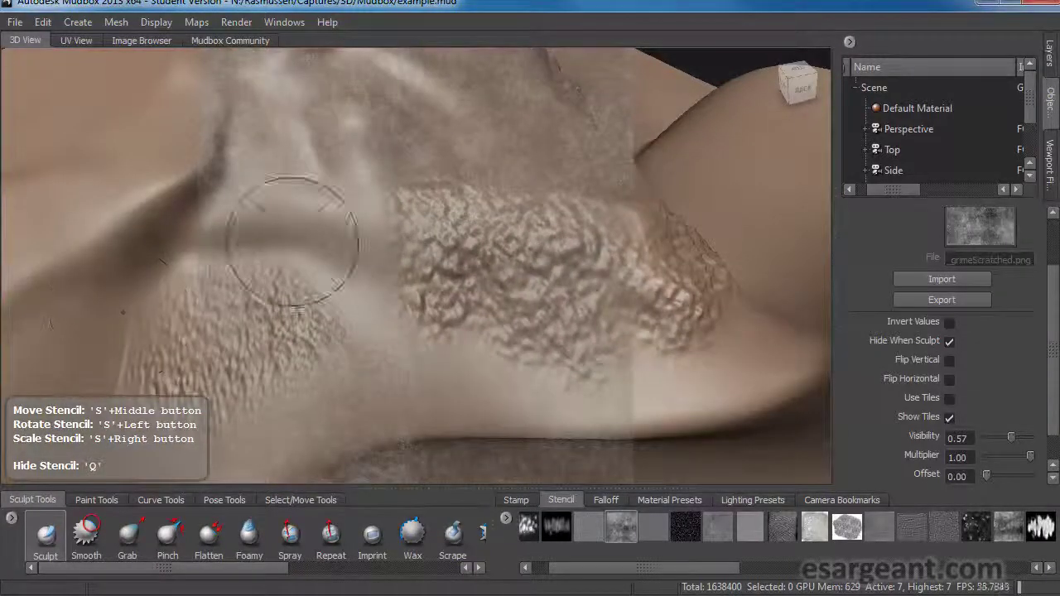
left_click_drag(325, 266, 329, 271)
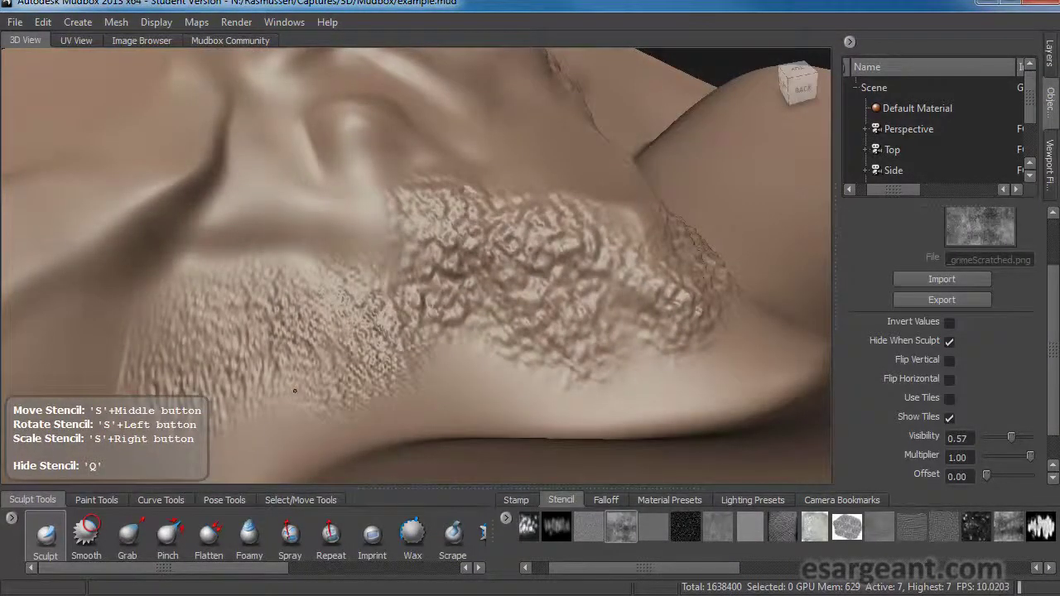
Extend the scratched-grime texture over the small round bump and the raised ledge above the slope
mouse_move(294, 391)
left_mouse_down("alt")
mouse_move(354, 332)
mouse_move(361, 298)
mouse_move(406, 357)
left_mouse_up("alt")
left_click_drag(405, 369, 407, 373)
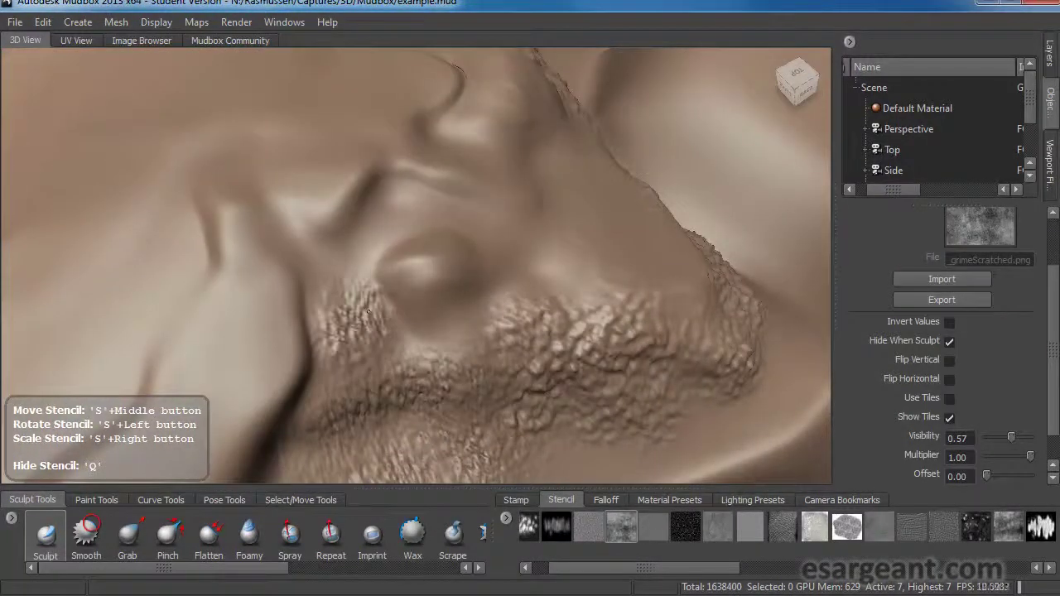
left_click_drag(421, 279, 449, 304, "alt")
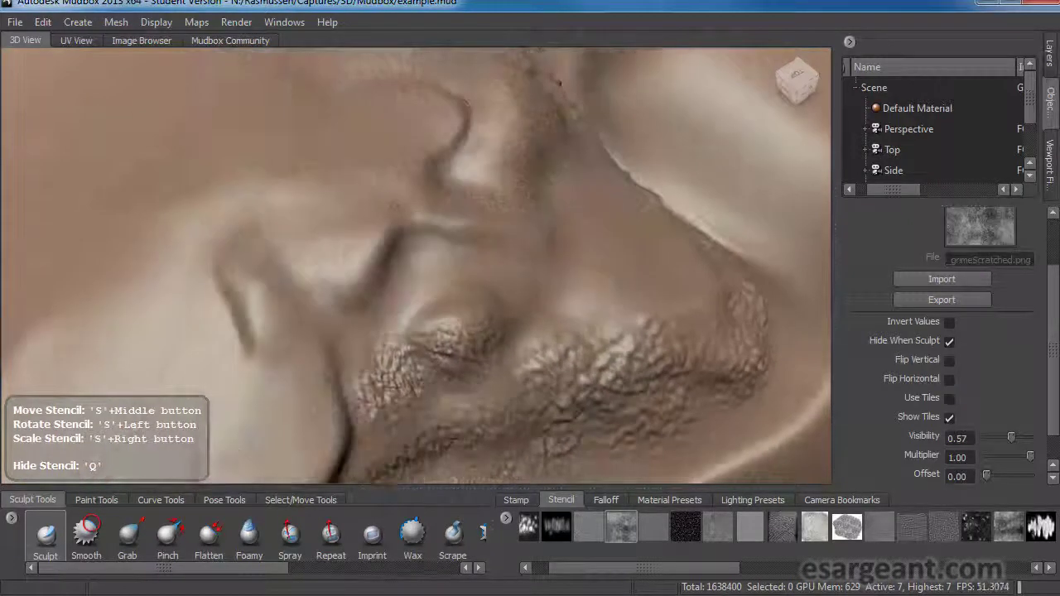
mouse_move(356, 247)
left_mouse_down()
mouse_move(343, 272)
mouse_move(394, 307)
mouse_move(419, 299)
mouse_move(327, 309)
left_mouse_up()
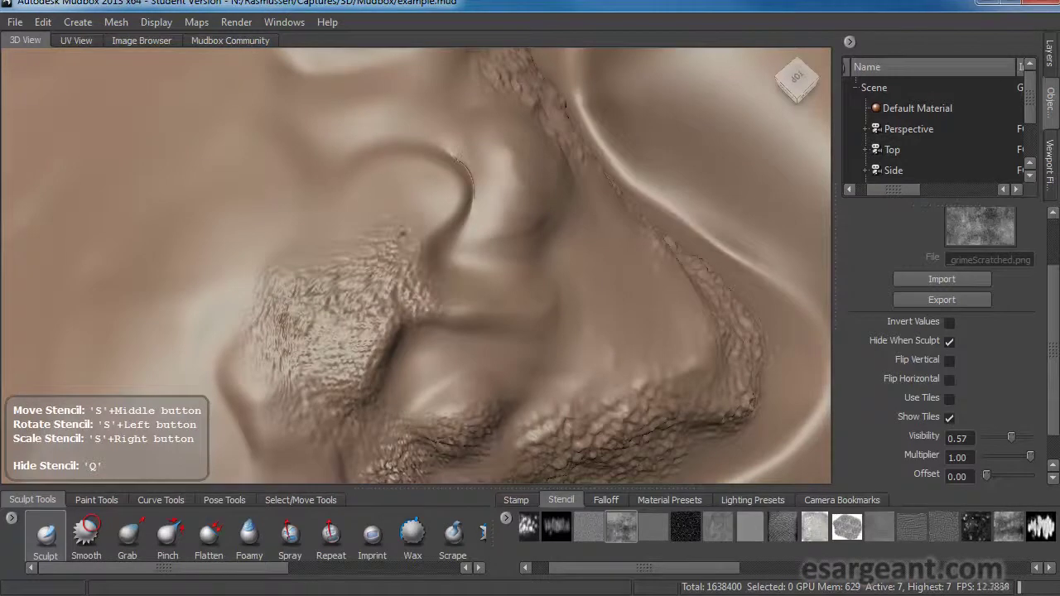
mouse_move(416, 178)
left_mouse_down()
mouse_move(341, 232)
mouse_move(347, 240)
left_mouse_up()
mouse_move(364, 240)
left_mouse_down("alt")
mouse_move(458, 275)
mouse_move(407, 232)
left_mouse_up("alt")
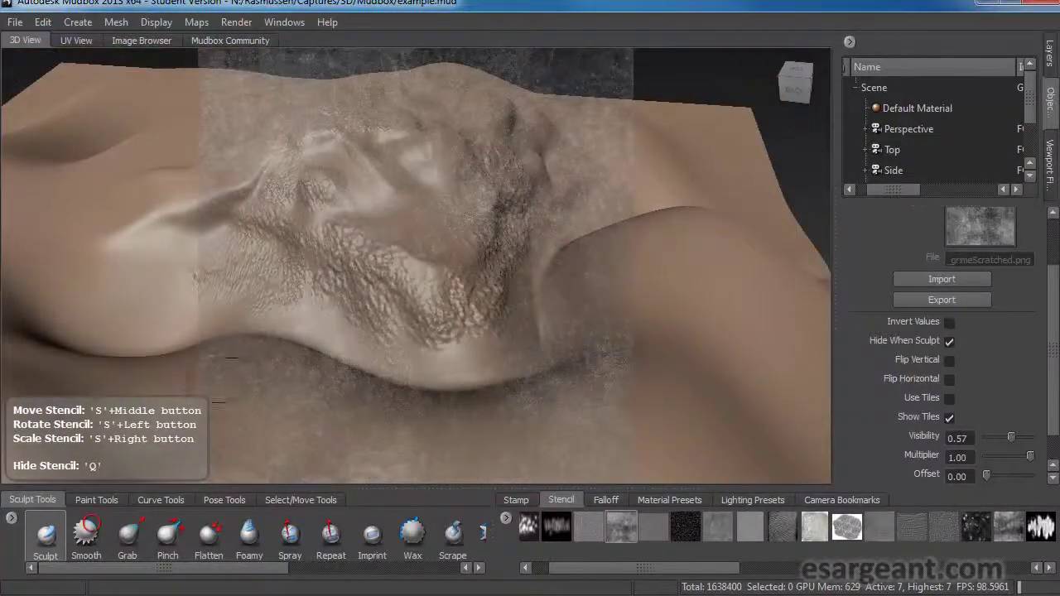
Move, rotate and enlarge the scratched-grime stencil until it covers the whole terrain
mouse_move(436, 282)
left_mouse_down("alt")
mouse_move(515, 307)
mouse_move(530, 300)
left_mouse_up("alt")
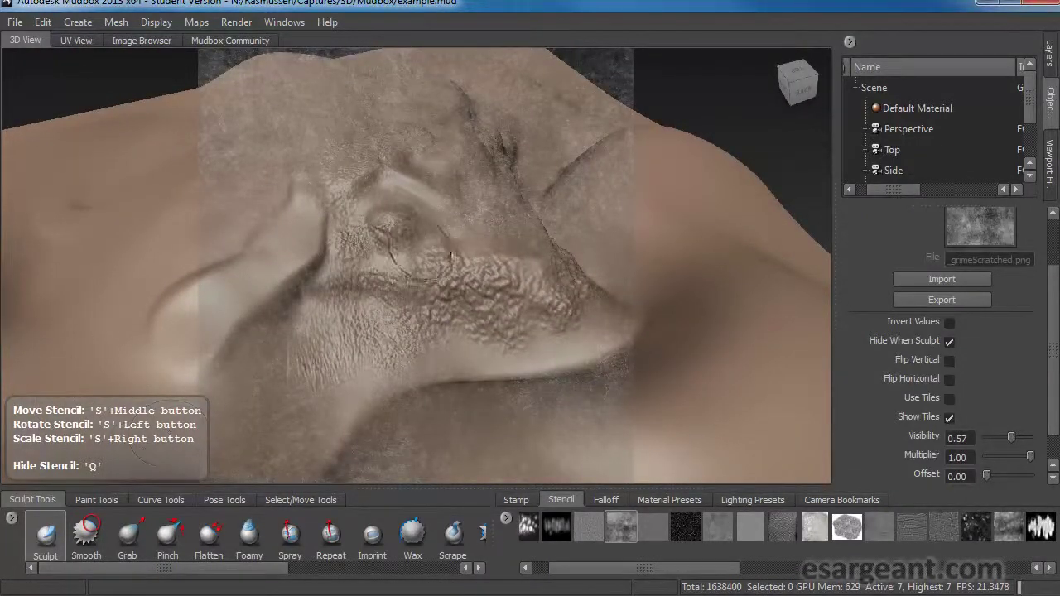
mouse_move(477, 265)
left_mouse_down("alt")
mouse_move(496, 282)
mouse_move(464, 314)
mouse_move(388, 202)
left_mouse_up("alt")
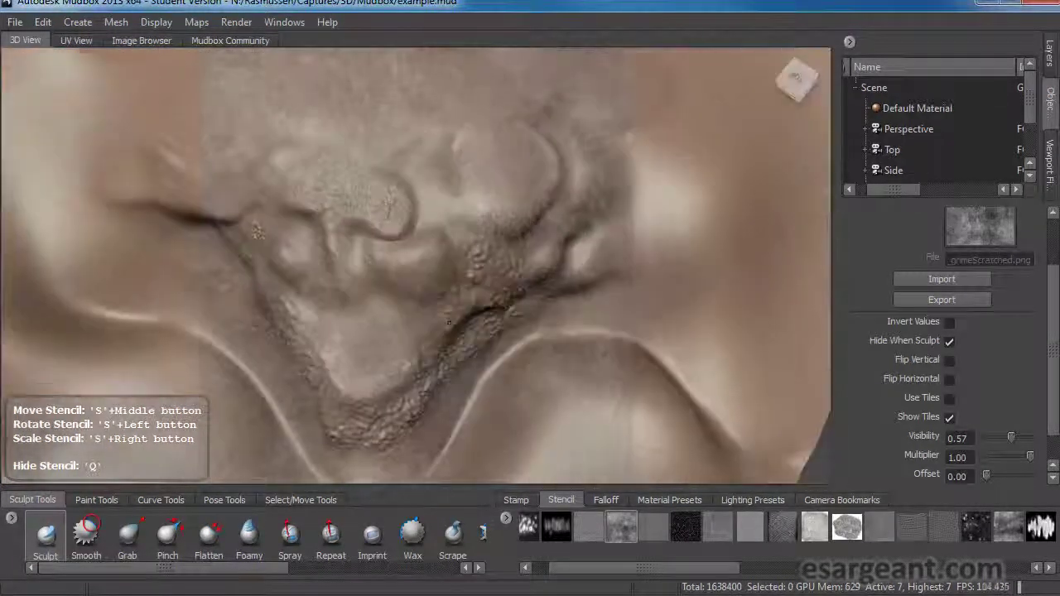
left_click_drag(257, 233, 244, 224, "alt")
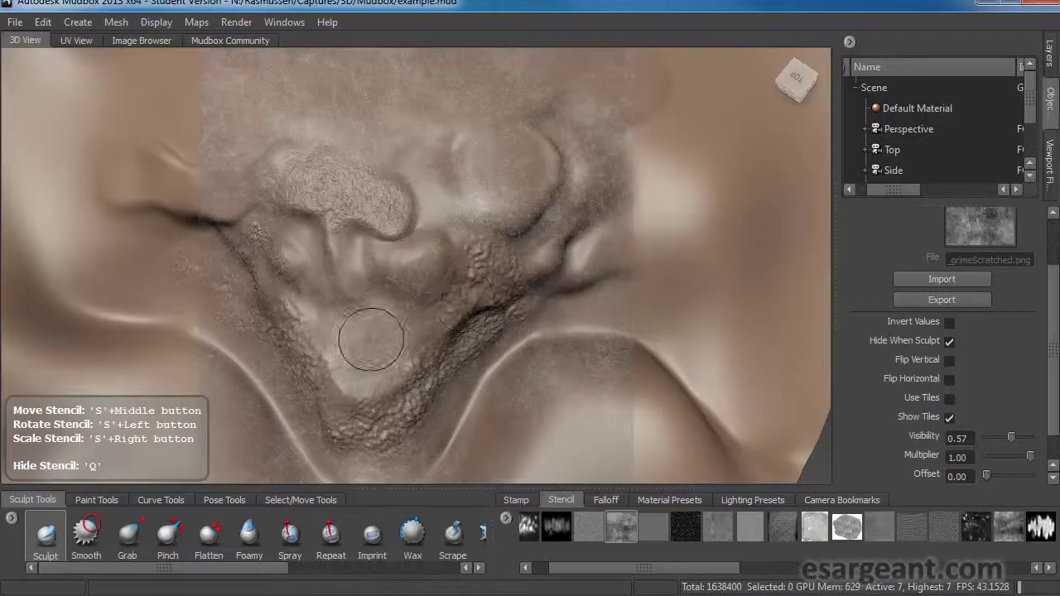
mouse_move(405, 347)
left_mouse_down()
mouse_move(395, 338)
mouse_move(685, 337)
mouse_move(571, 338)
mouse_move(343, 367)
mouse_move(378, 361)
left_mouse_up()
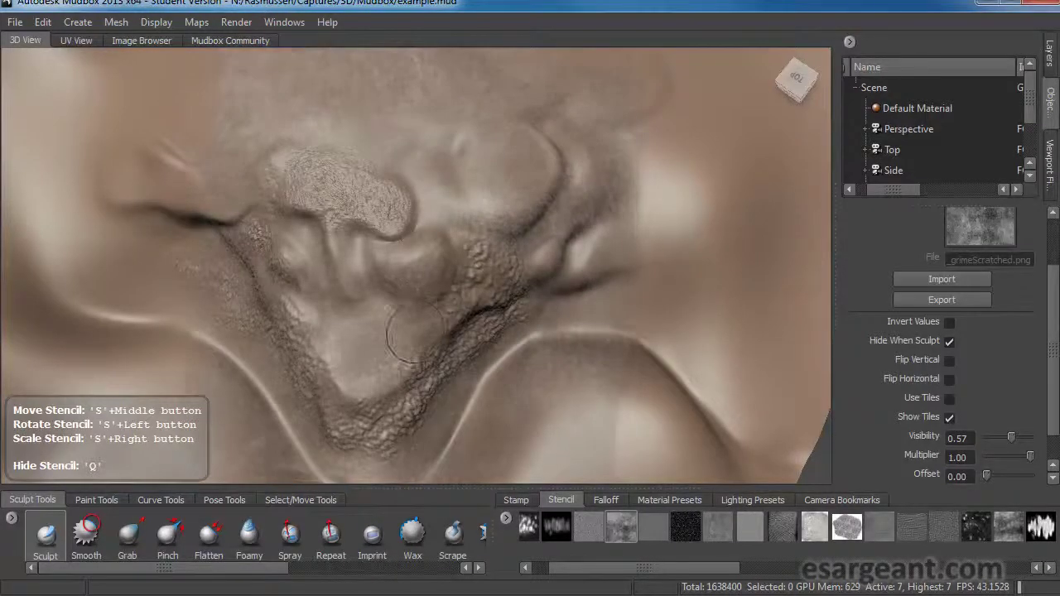
middle_click_drag(454, 317, 443, 327)
mouse_move(453, 225)
left_mouse_down()
mouse_move(485, 257)
mouse_move(500, 231)
mouse_move(486, 201)
mouse_move(472, 206)
left_mouse_up()
mouse_move(398, 250)
middle_mouse_down()
mouse_move(413, 257)
mouse_move(443, 236)
middle_mouse_up()
right_click_drag(481, 236, 403, 231, "alt")
middle_click_drag(403, 232, 383, 272, "alt")
left_click_drag(383, 272, 261, 269, "alt")
middle_click_drag(420, 291, 501, 296, "alt")
right_click_drag(502, 297, 430, 302, "alt")
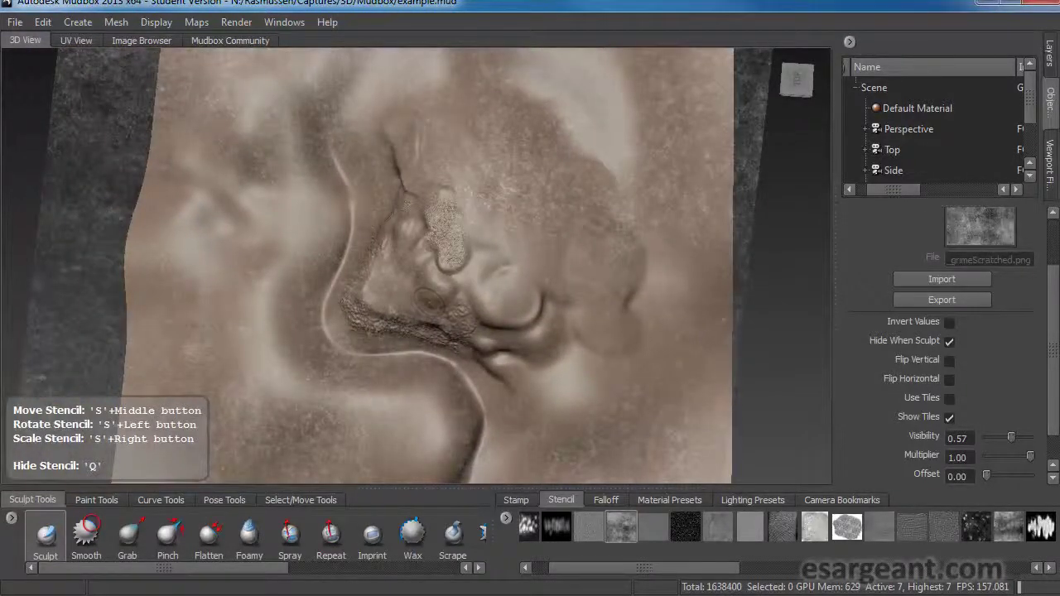
Sculpt grime texture through the enlarged stencil across the broad ground beyond the rock bumps with a large brush
key("q")
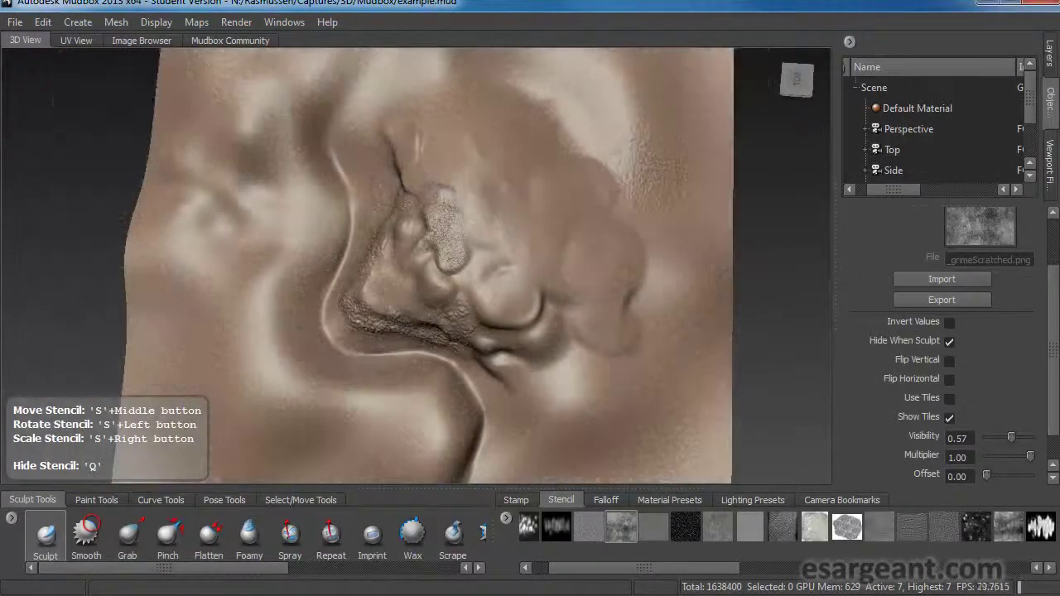
mouse_move(566, 278)
left_mouse_down()
mouse_move(546, 213)
mouse_move(563, 100)
mouse_move(604, 149)
mouse_move(630, 116)
left_mouse_up()
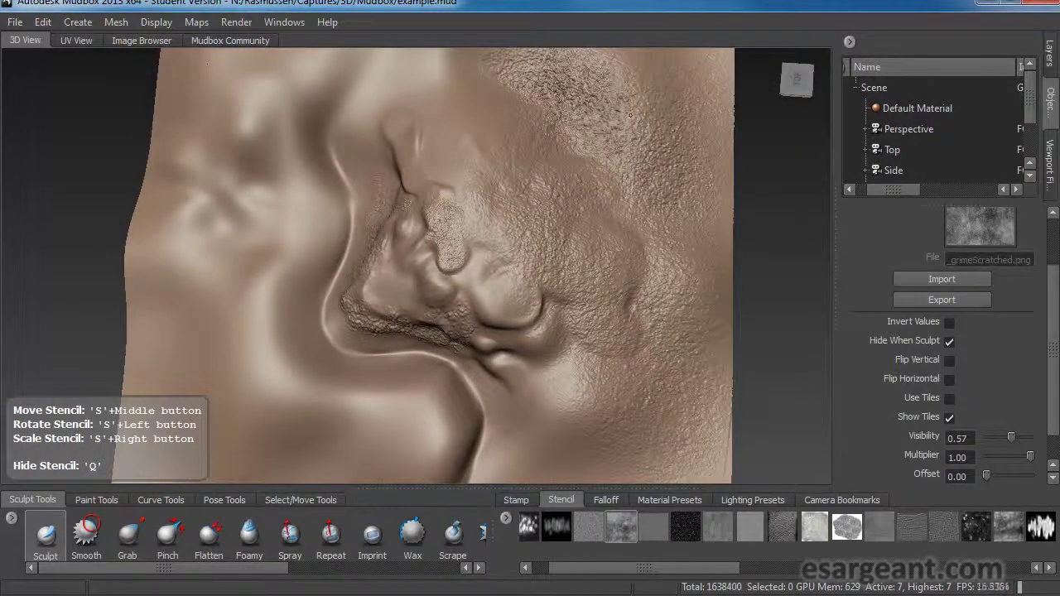
left_click_drag(535, 447, 567, 402)
Hide the grime overlay, turn off the stencil and display the falloff presets
mouse_move(246, 272)
left_mouse_down("alt")
mouse_move(278, 258)
mouse_move(447, 252)
mouse_move(356, 367)
left_mouse_up("alt")
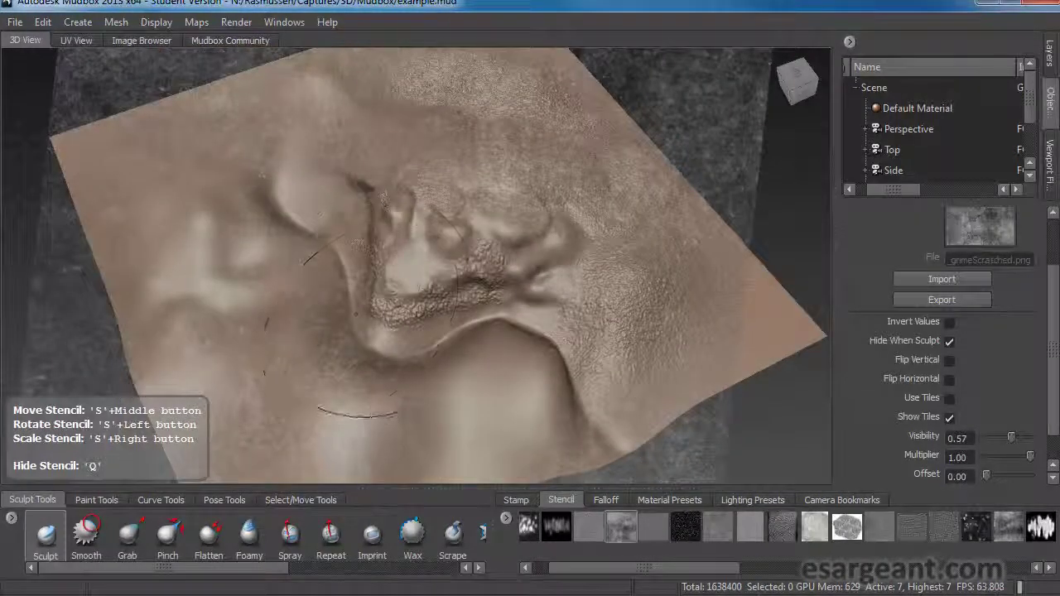
key("q")
mouse_move(255, 354)
left_mouse_down("alt")
mouse_move(319, 369)
mouse_move(299, 388)
left_mouse_up("alt")
left_click_drag(675, 568, 546, 572)
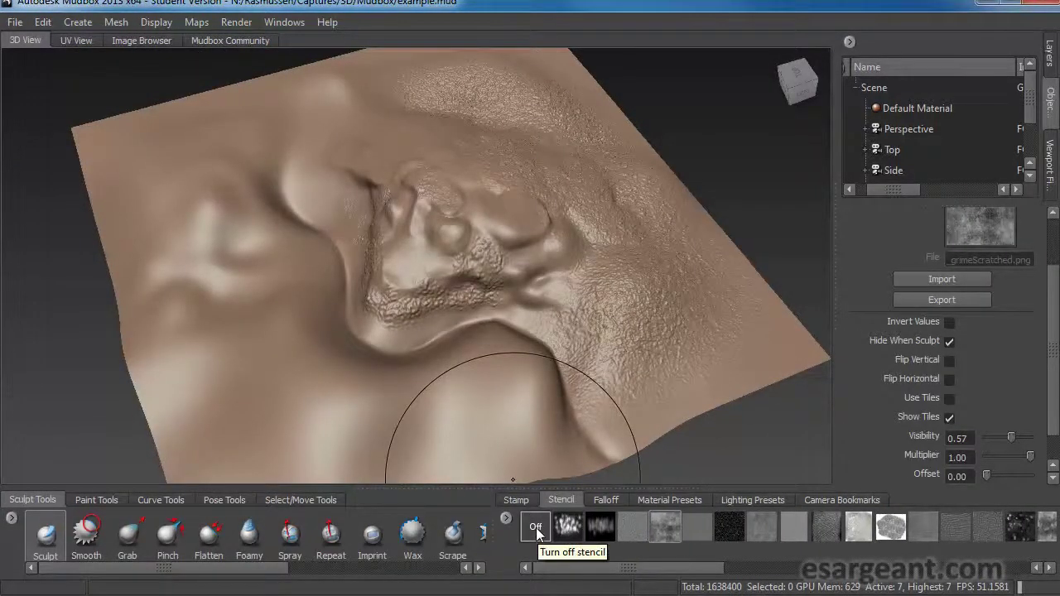
left_click(535, 527)
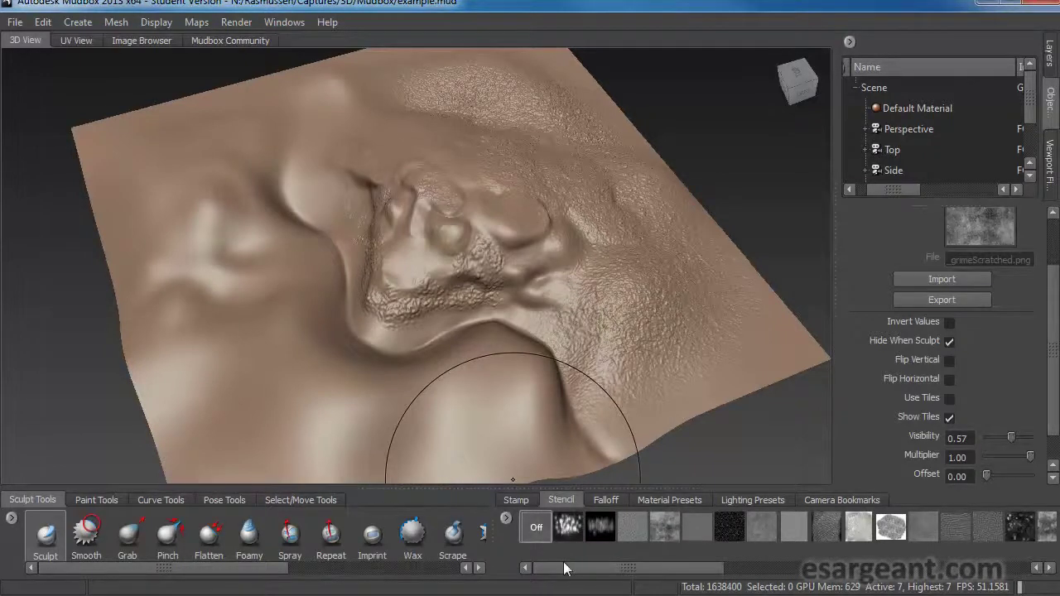
mouse_move(524, 461)
left_mouse_down("alt")
mouse_move(426, 379)
mouse_move(439, 402)
left_mouse_up("alt")
left_click(605, 499)
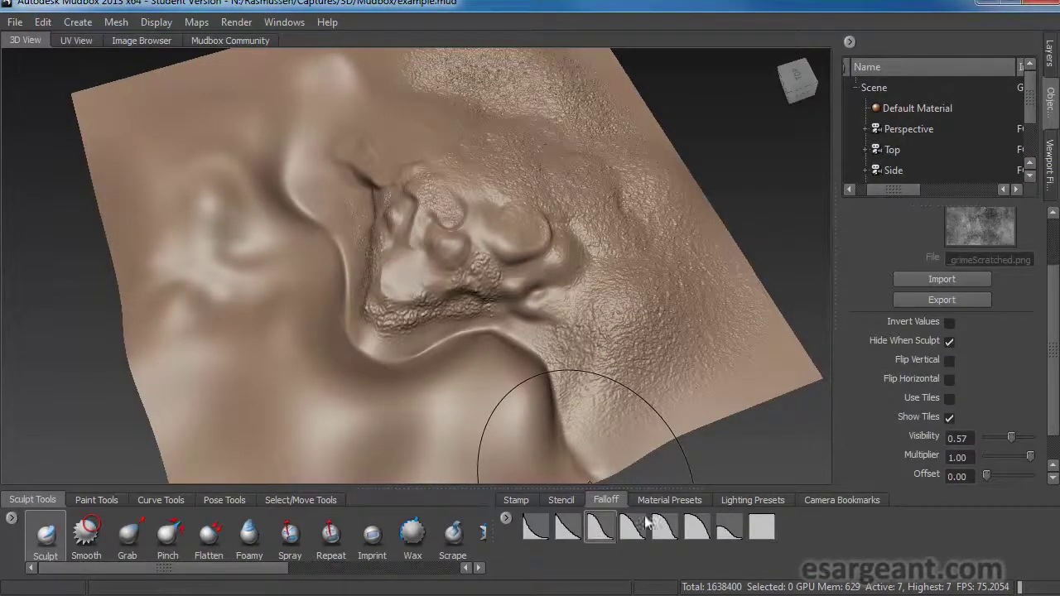
Try a curved ridge stroke with the soft S-curve falloff along the smooth ground below the ledge, and undo it
left_click_drag(312, 414, 308, 402, "alt")
right_click_drag(308, 402, 327, 370, "alt")
left_click_drag(196, 328, 188, 357)
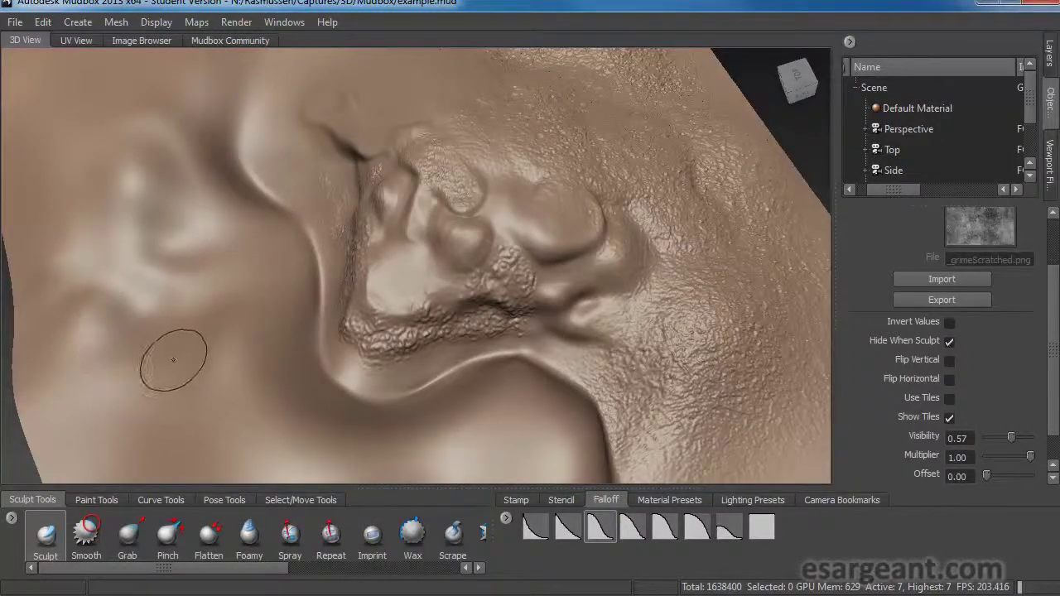
mouse_move(91, 398)
left_mouse_down()
mouse_move(74, 405)
mouse_move(134, 383)
left_mouse_up()
left_click_drag(196, 369, 97, 405)
mouse_move(191, 371)
left_mouse_down()
mouse_move(257, 366)
mouse_move(181, 374)
left_mouse_up()
mouse_move(247, 381)
left_mouse_down()
mouse_move(319, 421)
mouse_move(248, 390)
mouse_move(372, 424)
left_mouse_up()
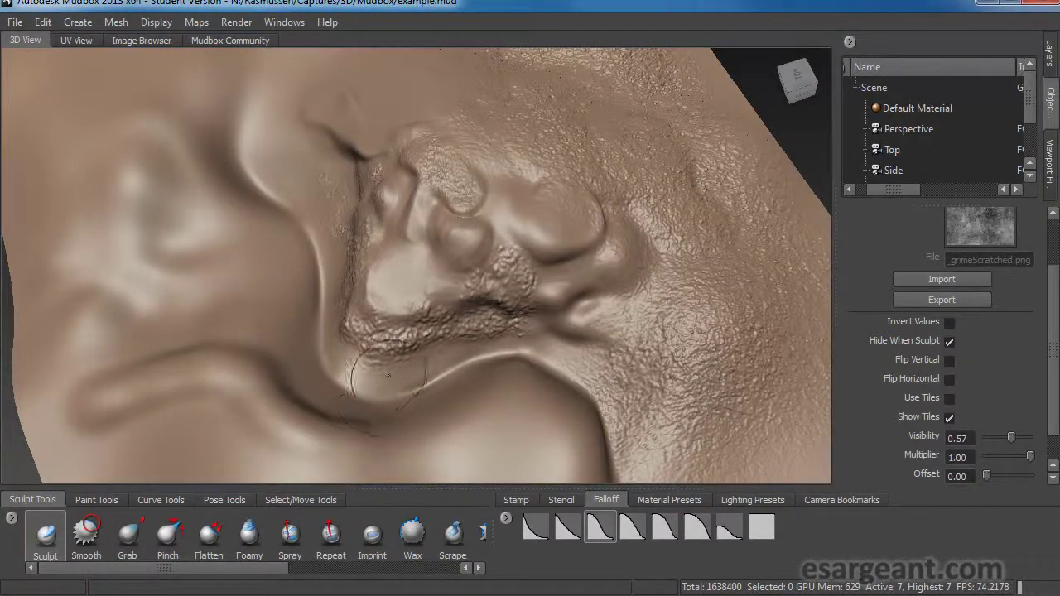
key("ctrl+z")
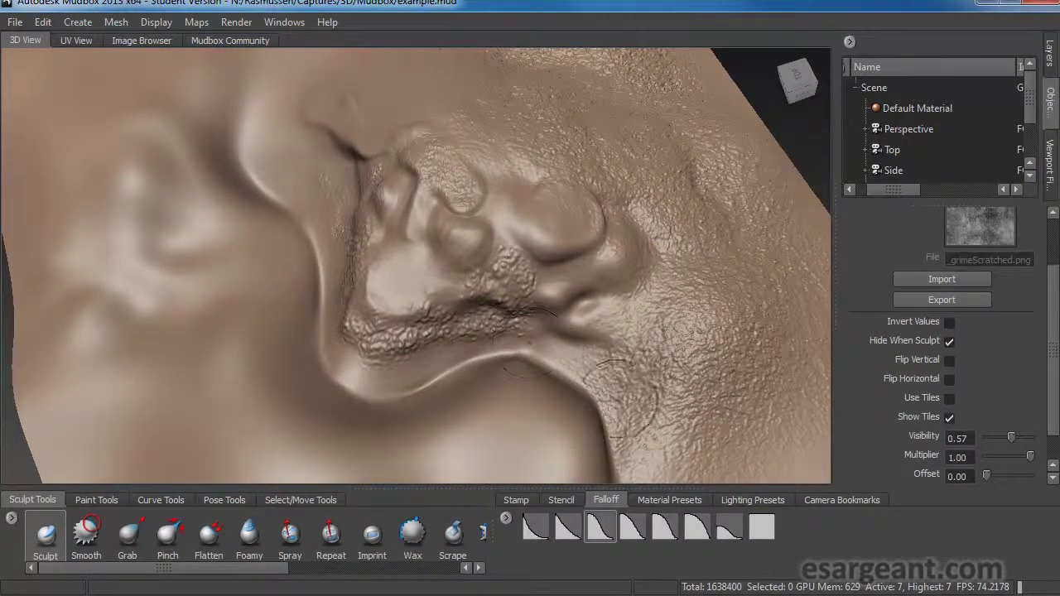
Choose the rounded steep-edged falloff, turn off Stamp Spacing and sculpt a long raised ridge below the ledge
left_click(697, 528)
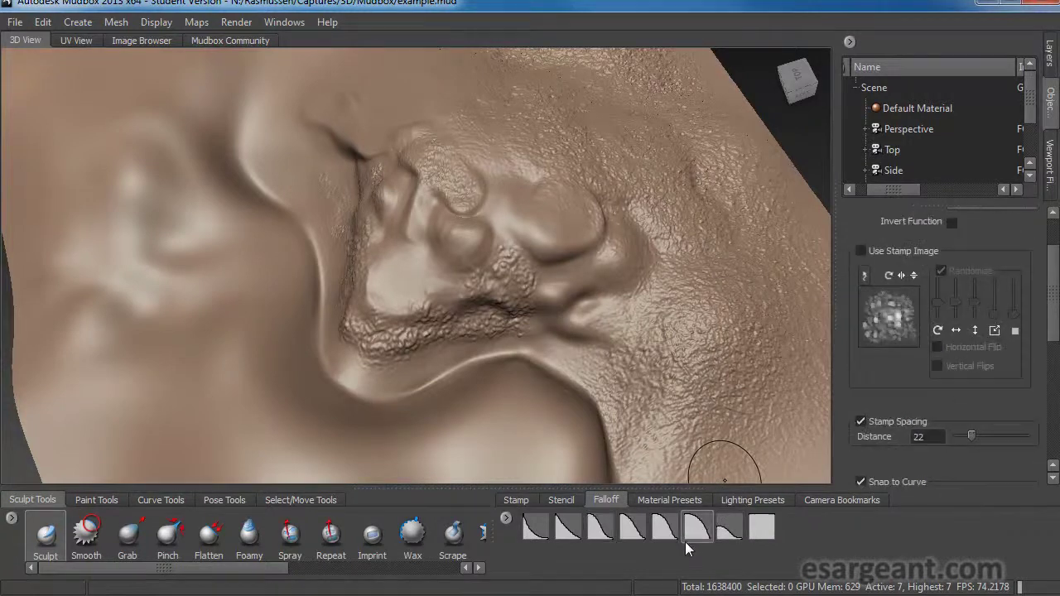
mouse_move(83, 418)
left_mouse_down()
mouse_move(185, 382)
mouse_move(75, 402)
mouse_move(146, 381)
mouse_move(240, 375)
left_mouse_up()
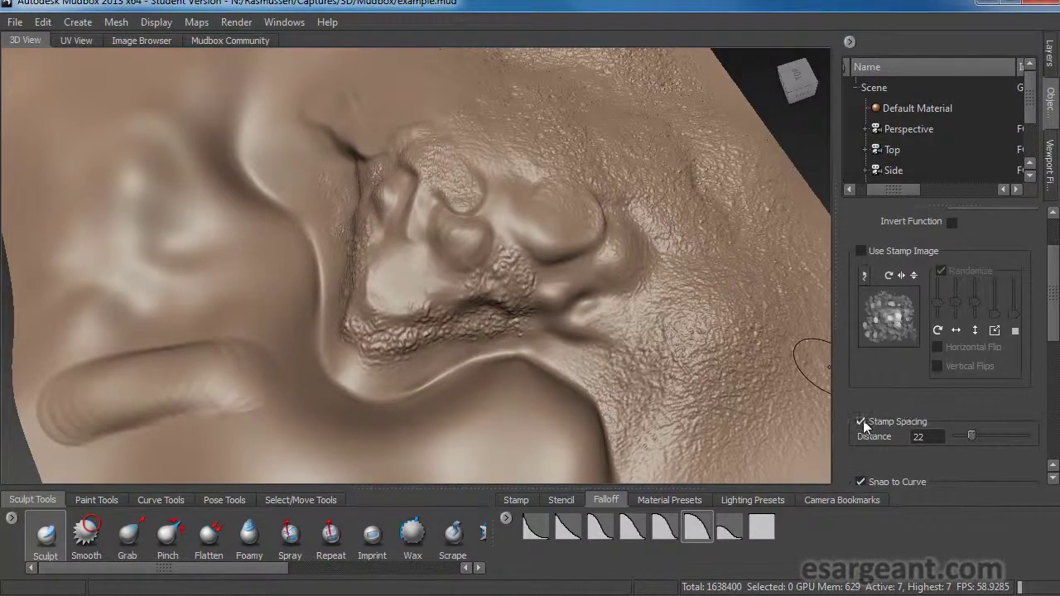
mouse_move(79, 410)
left_mouse_down()
mouse_move(273, 383)
mouse_move(212, 389)
mouse_move(406, 439)
mouse_move(487, 439)
mouse_move(504, 415)
left_mouse_up()
Sculpt a second, shorter steep-edged ridge on the ground in front of the long one
mouse_move(294, 437)
left_mouse_down("alt")
mouse_move(265, 367)
mouse_move(262, 409)
left_mouse_up("alt")
right_click_drag(482, 347, 372, 342, "alt")
left_click_drag(372, 342, 347, 380, "alt")
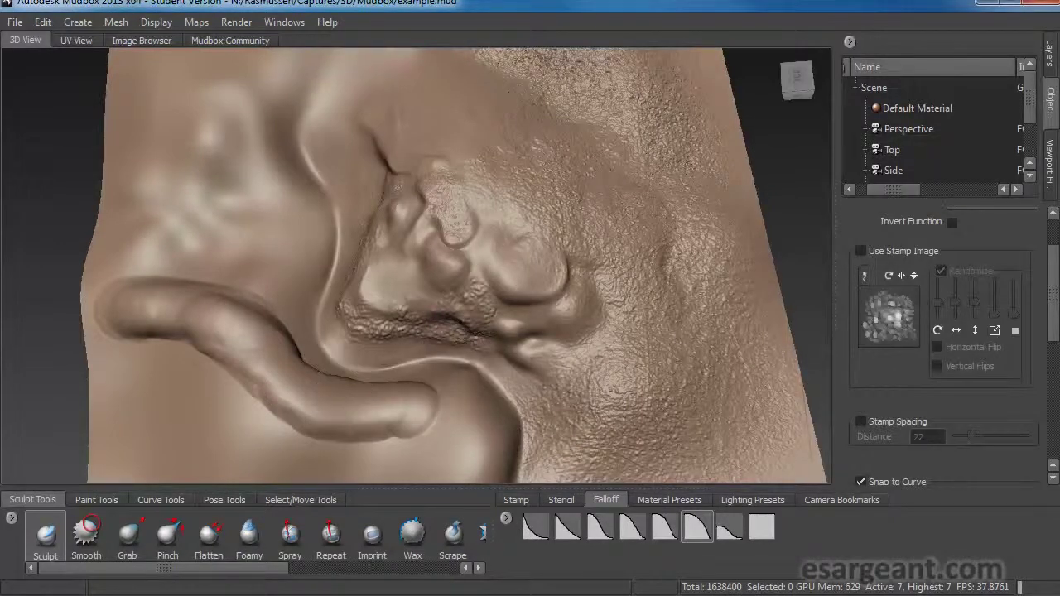
mouse_move(295, 380)
left_mouse_down("alt")
mouse_move(349, 333)
mouse_move(414, 300)
left_mouse_up("alt")
mouse_move(274, 282)
left_mouse_down("alt")
mouse_move(377, 377)
mouse_move(341, 385)
left_mouse_up("alt")
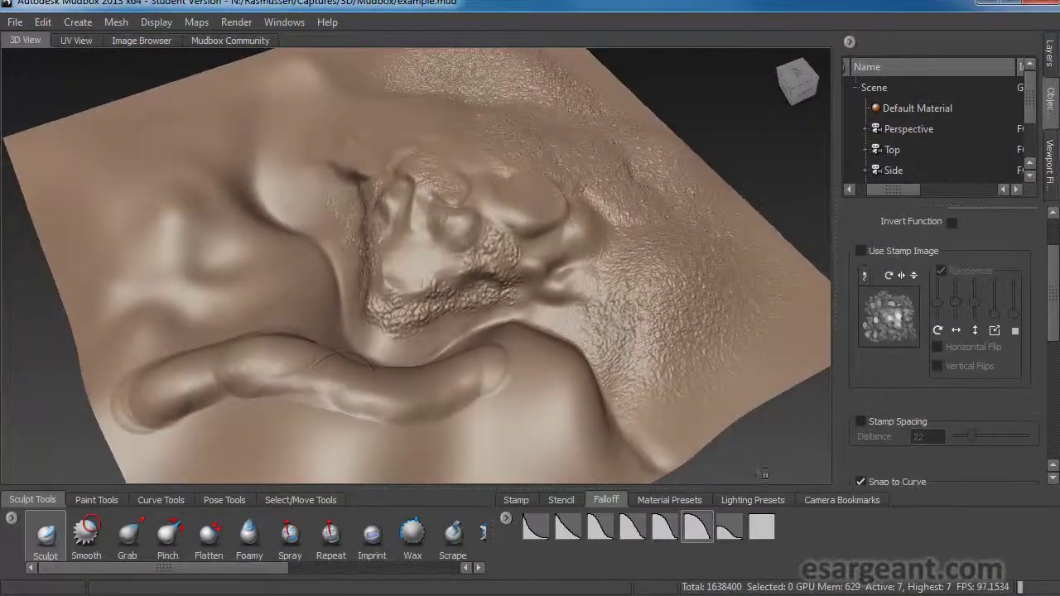
mouse_move(279, 348)
left_mouse_down("alt")
mouse_move(246, 402)
mouse_move(272, 426)
mouse_move(345, 447)
mouse_move(343, 414)
mouse_move(392, 379)
mouse_move(289, 406)
left_mouse_up("alt")
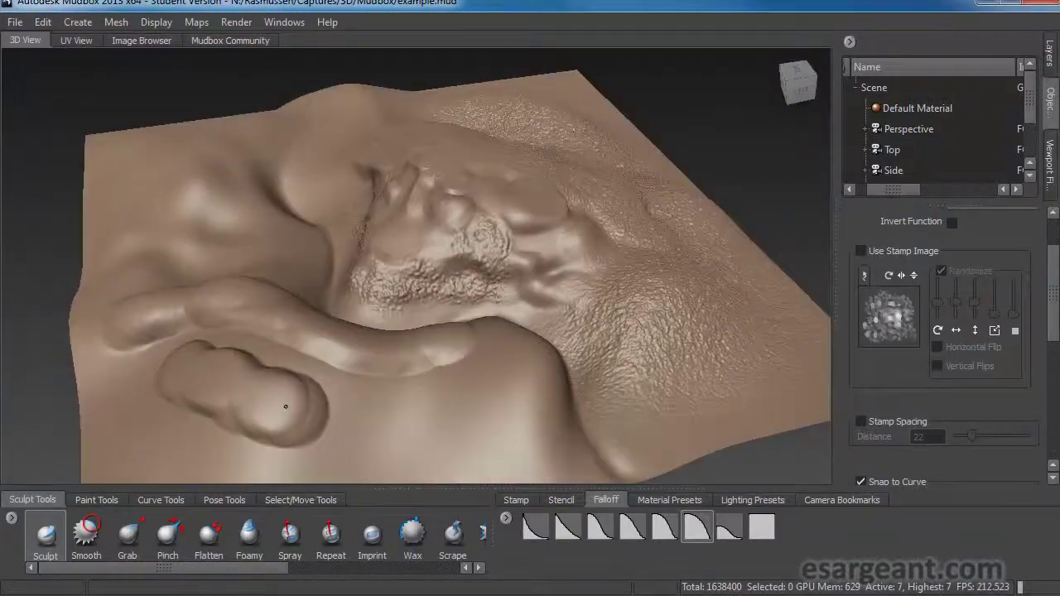
Choose the flat constant falloff and sculpt hard-edged round forms beside the shorter ridge
left_click(762, 528)
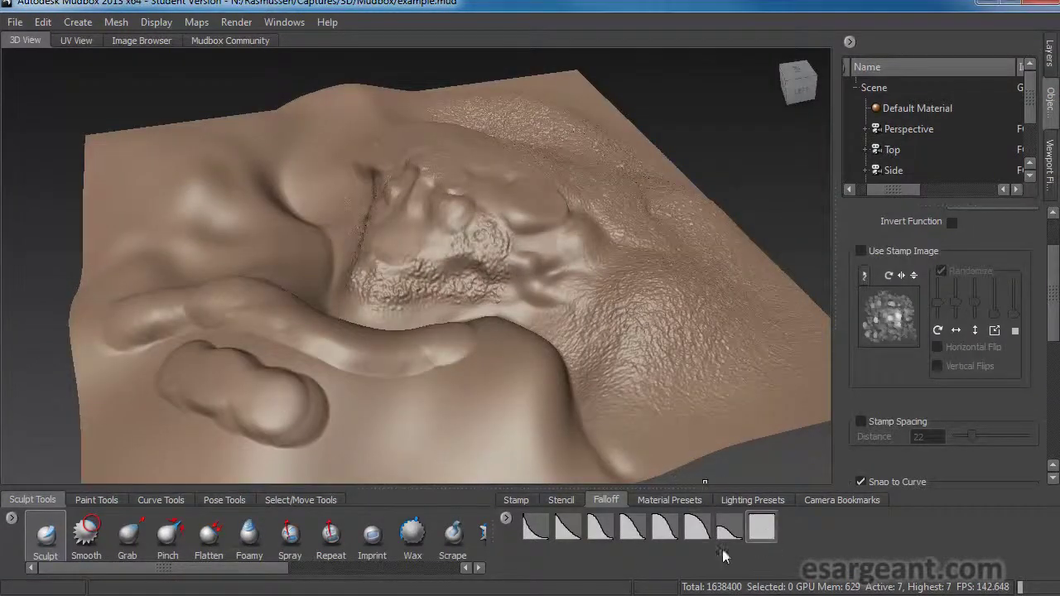
left_click(387, 395)
left_click(461, 407)
mouse_move(462, 410)
left_mouse_down()
mouse_move(500, 419)
mouse_move(405, 395)
mouse_move(464, 340)
mouse_move(463, 377)
mouse_move(509, 409)
mouse_move(455, 416)
mouse_move(431, 384)
mouse_move(420, 431)
left_mouse_up()
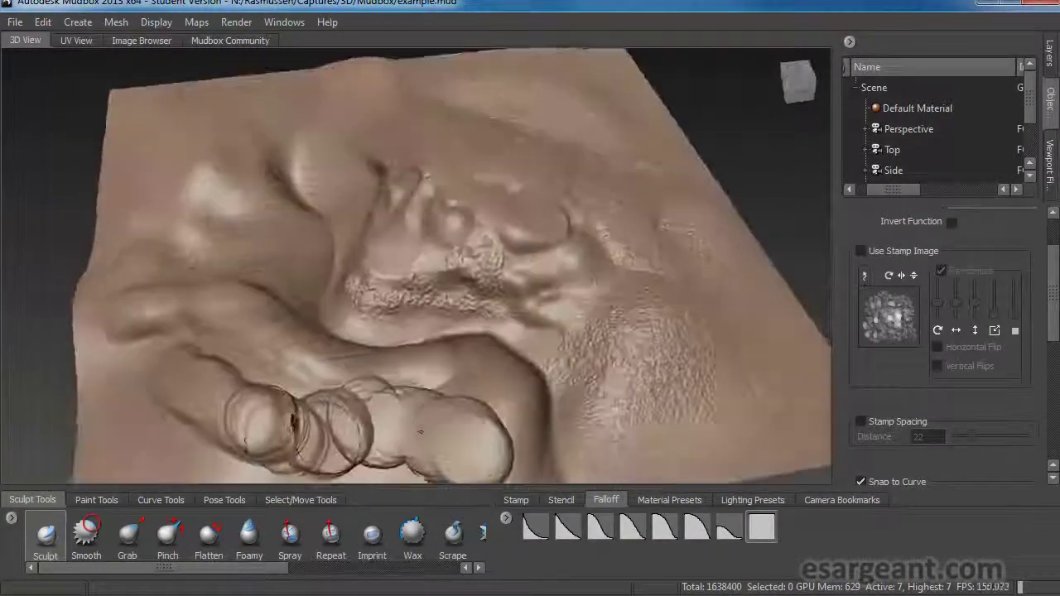
Smooth out the falloff test ridges on the foreground with a large Smooth brush
left_click(667, 540)
mouse_move(454, 331)
left_mouse_down("alt")
mouse_move(514, 380)
mouse_move(558, 383)
mouse_move(492, 388)
left_mouse_up("alt")
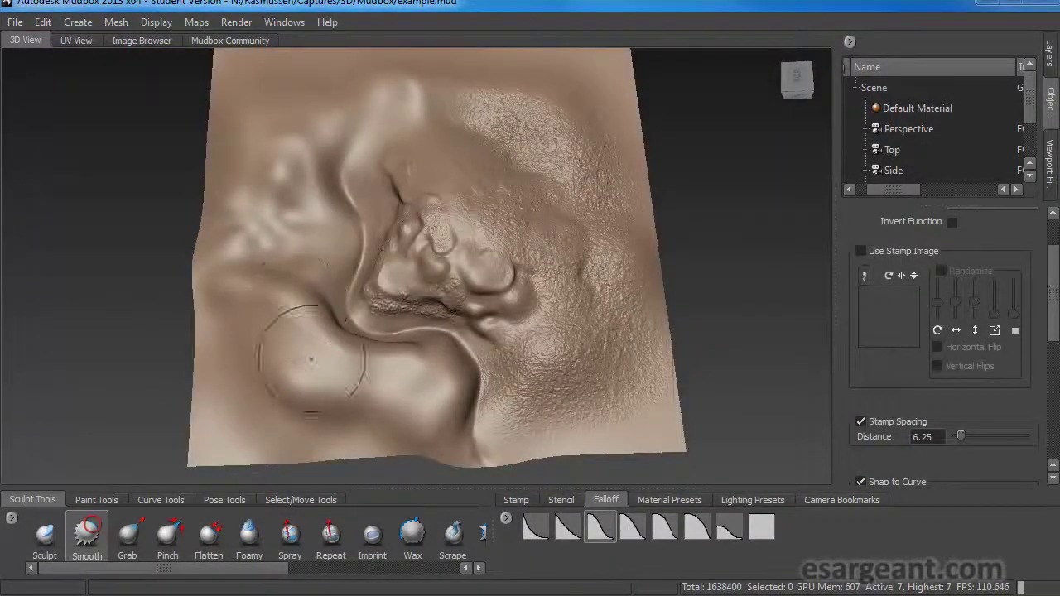
left_click_drag(331, 367, 417, 359, "alt")
right_click_drag(416, 359, 414, 287, "alt")
mouse_move(414, 287)
left_mouse_down("alt")
mouse_move(435, 365)
mouse_move(417, 275)
left_mouse_up("alt")
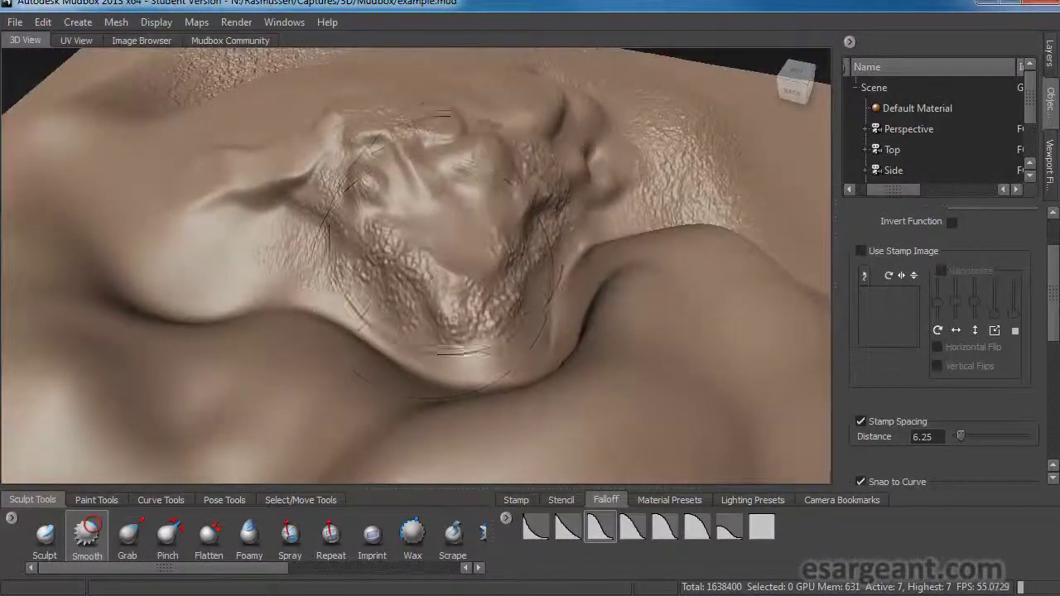
Display the plane's sculpt layers and bring the smooth ground beside the textured ledge into view
left_click(1048, 62)
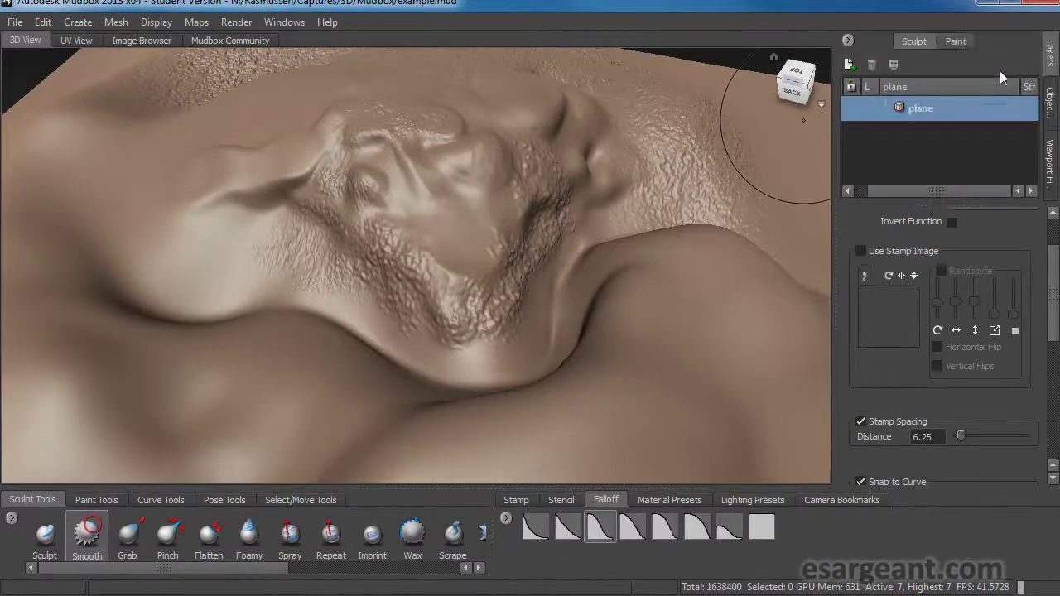
mouse_move(269, 241)
left_mouse_down("alt")
mouse_move(255, 214)
mouse_move(303, 217)
mouse_move(287, 232)
mouse_move(376, 246)
mouse_move(351, 213)
mouse_move(422, 227)
mouse_move(437, 243)
mouse_move(367, 261)
left_mouse_up("alt")
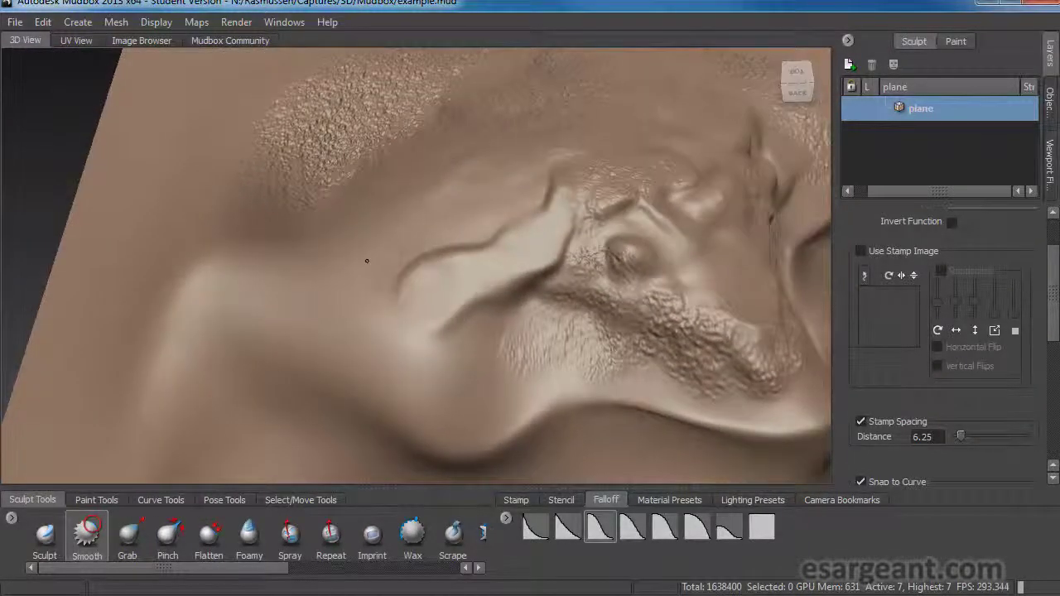
middle_click_drag(357, 271, 347, 232, "alt")
left_click_drag(348, 232, 336, 244, "alt")
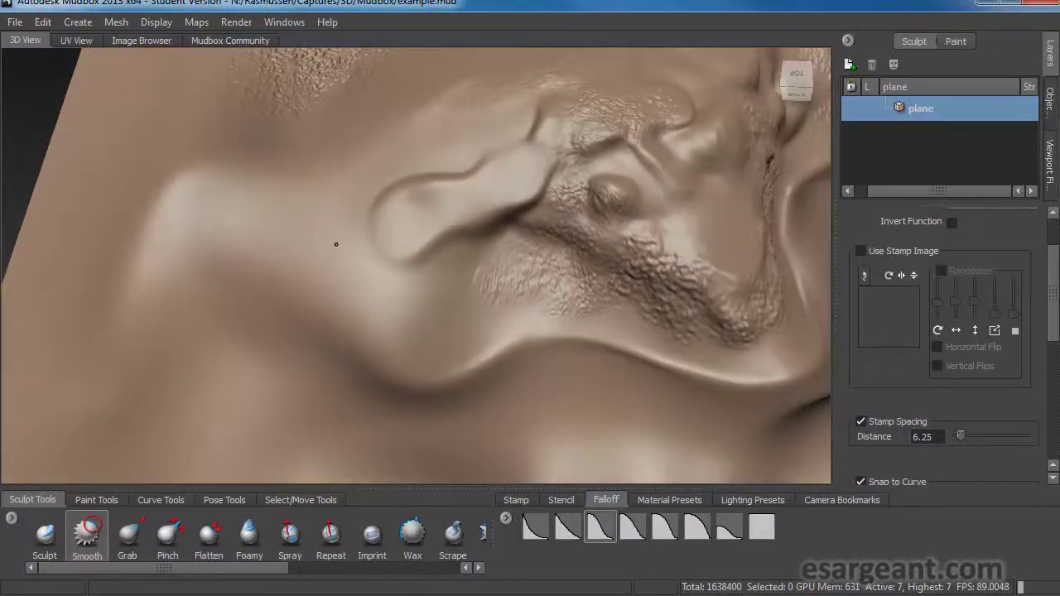
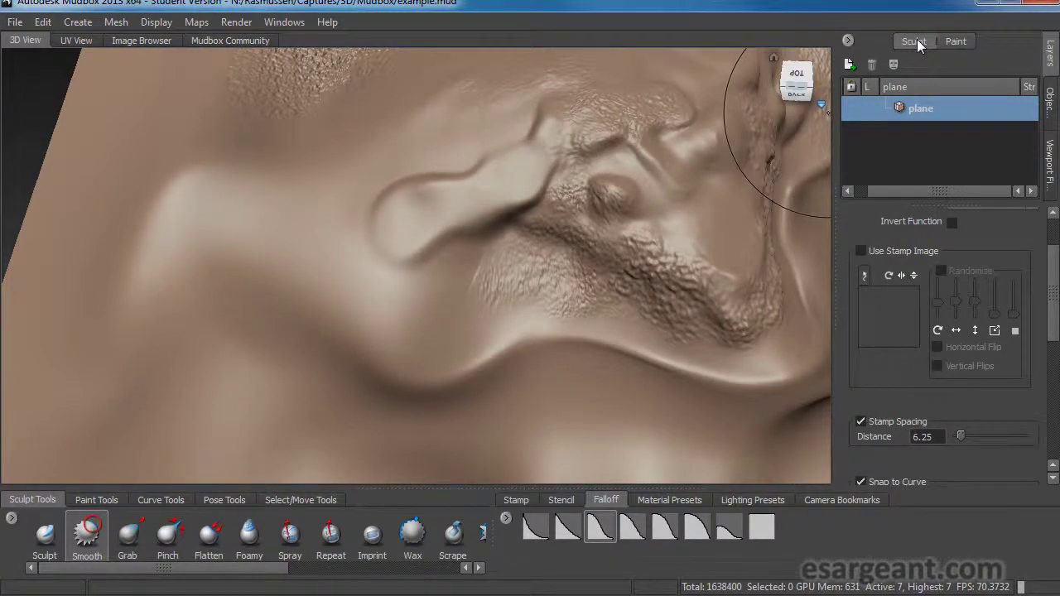
Add a new sculpt layer on top of the plane's base layer
left_click(851, 64)
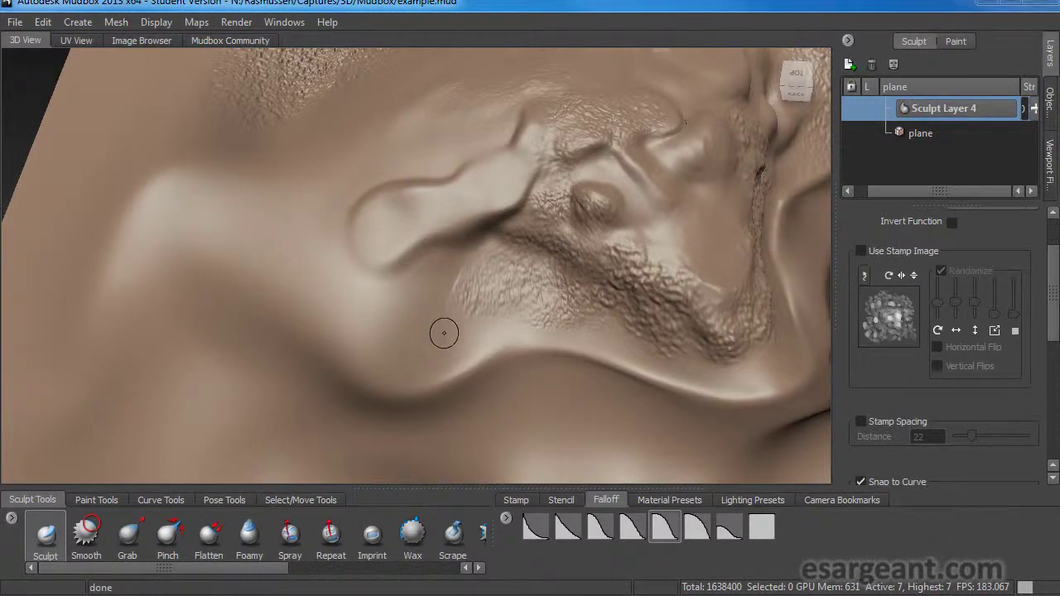
left_click_drag(585, 302, 633, 302, "alt")
scroll(548, 308, "down", 1)
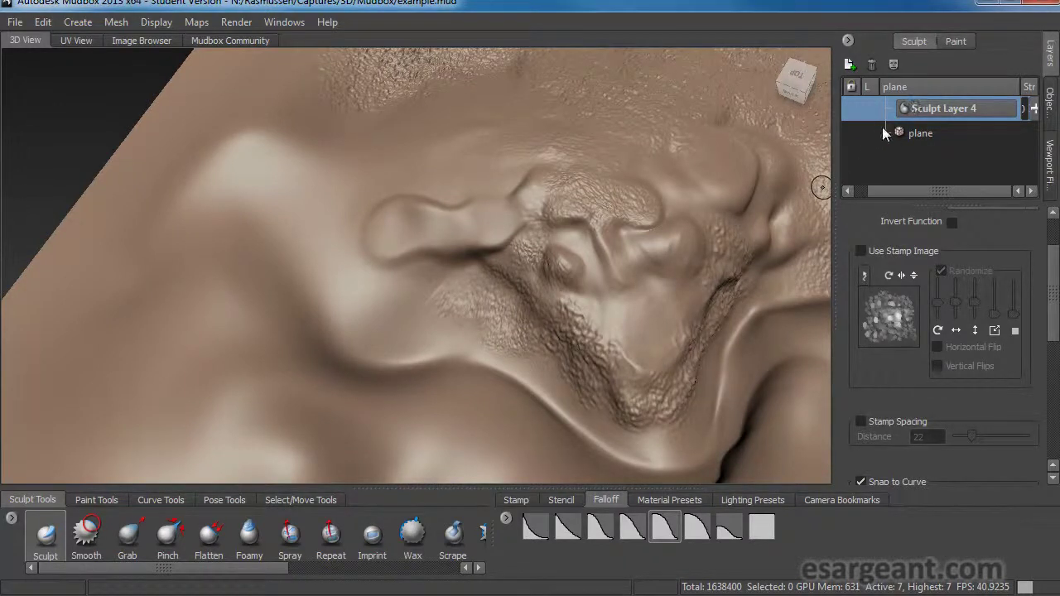
Examine the textured ledge and the surrounding ground from several angles for a smooth area to detail
left_click_drag(431, 217, 376, 236, "alt")
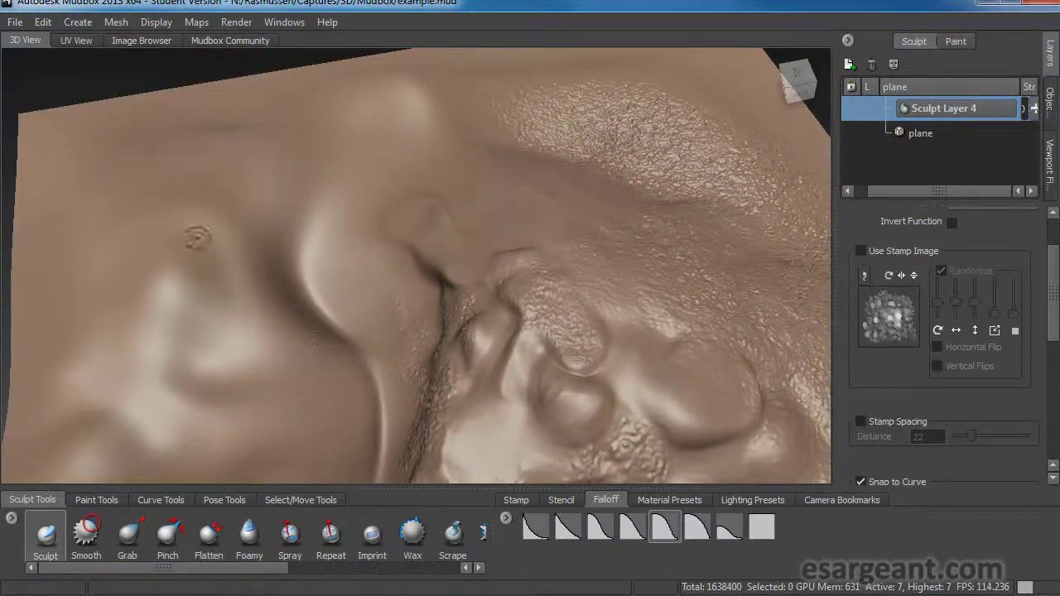
left_click_drag(461, 297, 392, 265, "alt")
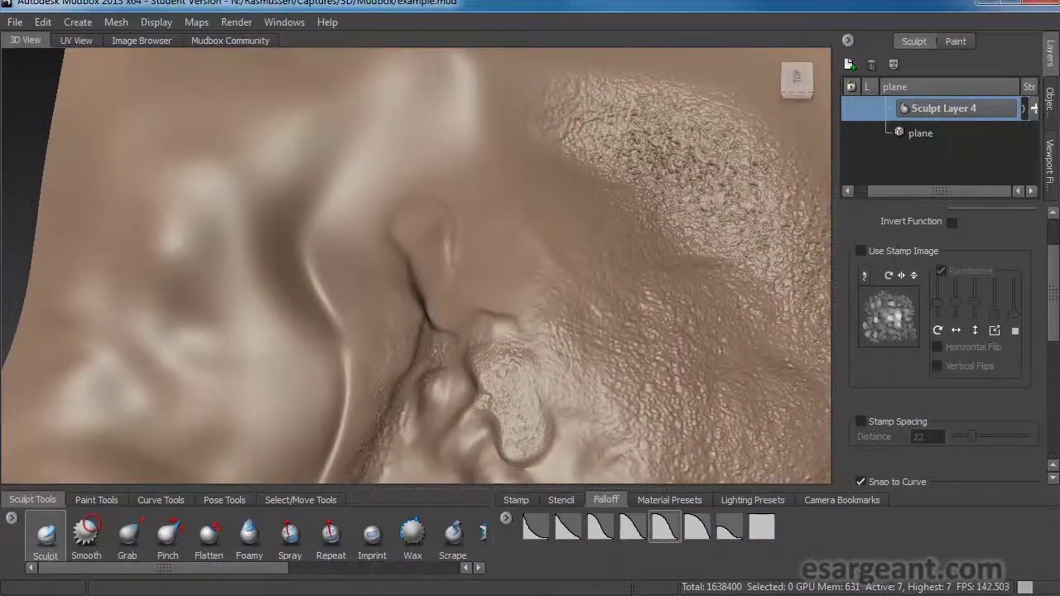
mouse_move(350, 407)
left_mouse_down("alt")
mouse_move(365, 314)
mouse_move(355, 409)
mouse_move(559, 322)
mouse_move(570, 424)
left_mouse_up("alt")
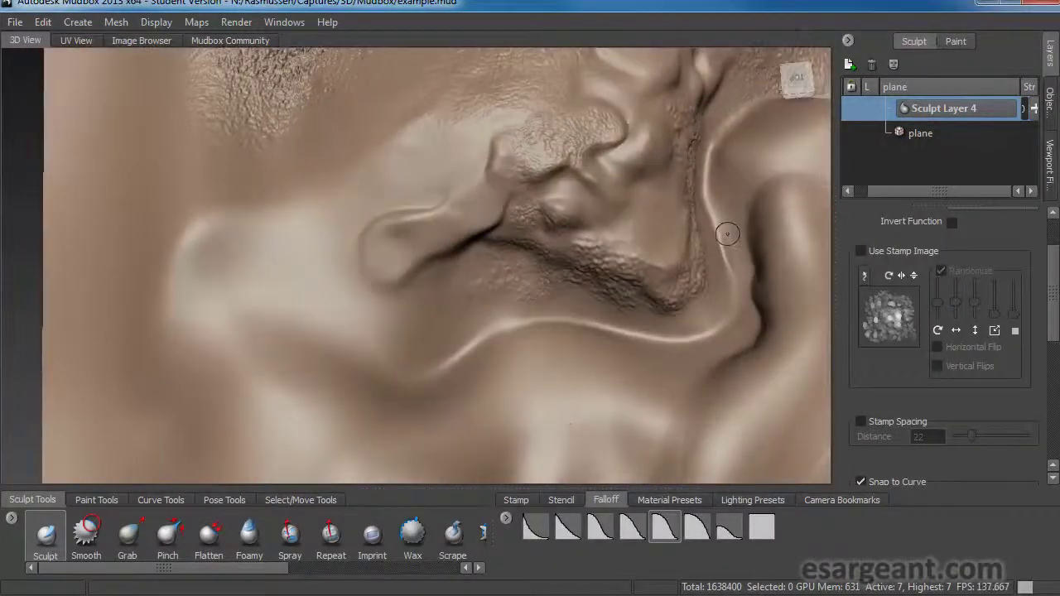
left_click_drag(727, 234, 672, 263, "alt")
left_click_drag(651, 310, 557, 249, "alt")
mouse_move(575, 294)
left_mouse_down("alt")
mouse_move(450, 222)
mouse_move(486, 182)
left_mouse_up("alt")
mouse_move(536, 264)
left_mouse_down("alt")
mouse_move(566, 260)
mouse_move(518, 248)
mouse_move(558, 276)
left_mouse_up("alt")
left_click_drag(524, 322, 587, 313, "alt")
left_click_drag(395, 224, 435, 340, "alt")
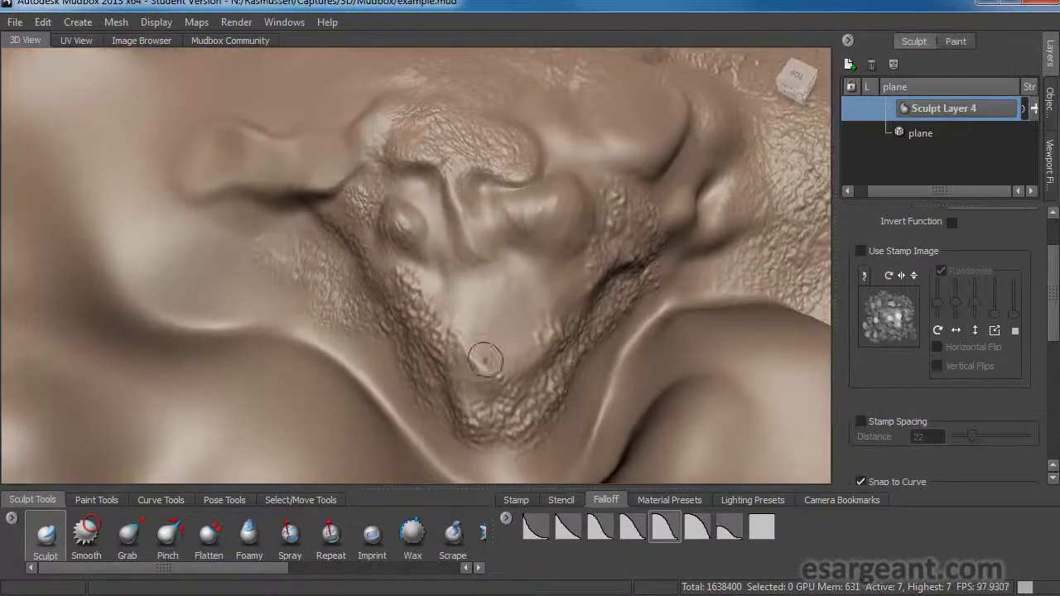
Get close to the smooth patch inside the V-shaped textured ledge and choose the bright green leafy stamp for the Sculpt tool
middle_click_drag(483, 323, 385, 241, "alt")
right_click_drag(385, 242, 540, 292, "alt")
left_click_drag(541, 291, 570, 327, "alt")
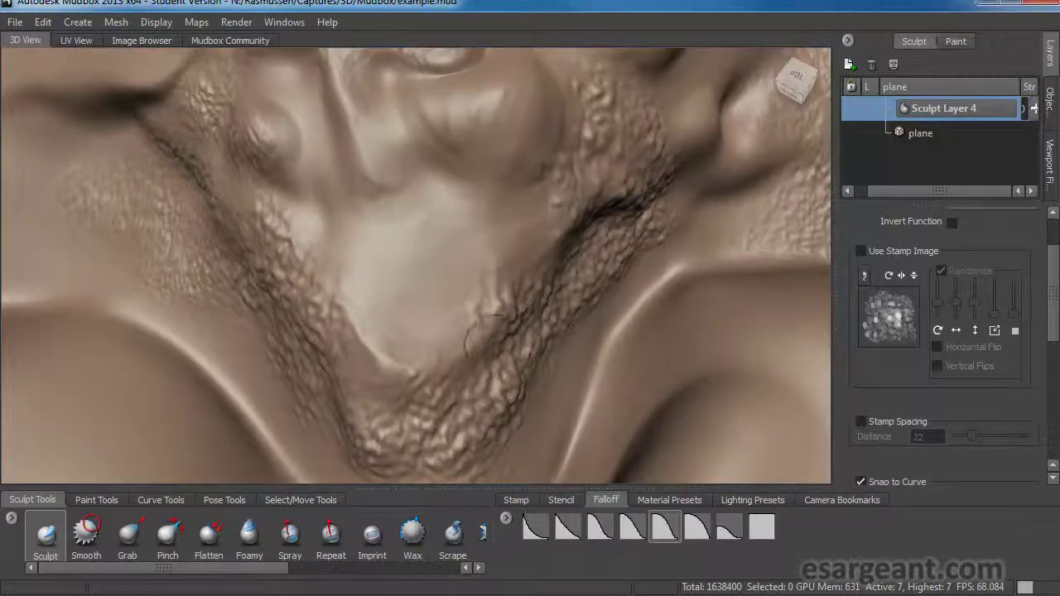
left_click(517, 500)
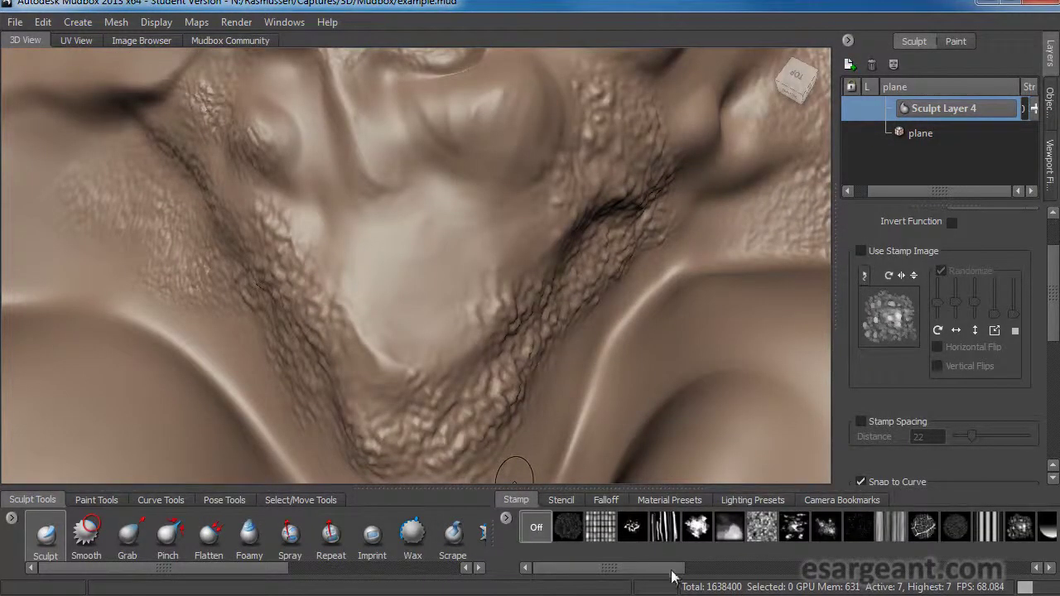
left_click_drag(663, 571, 916, 570)
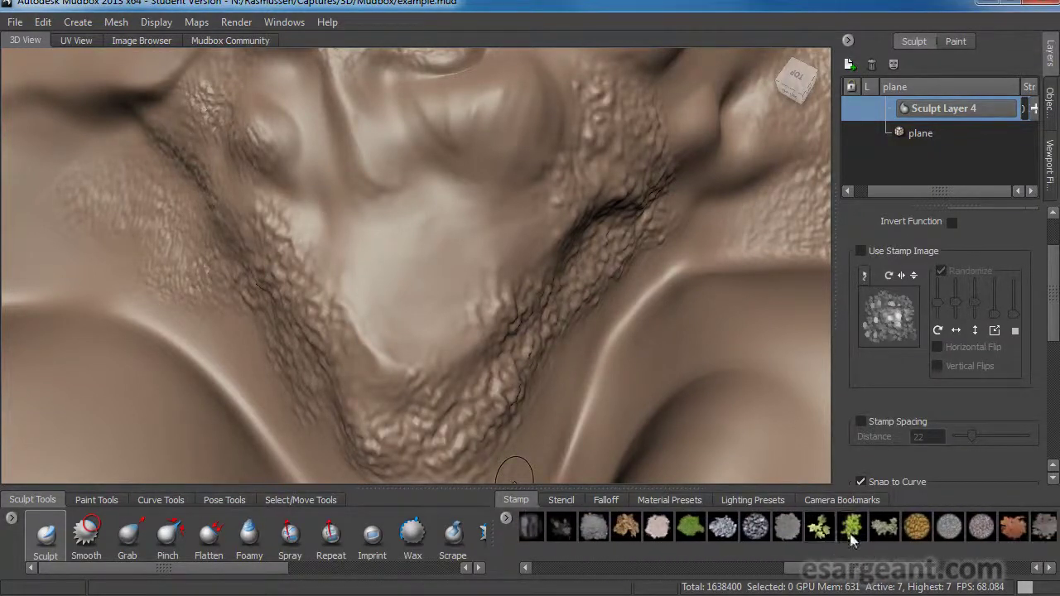
left_click(848, 538)
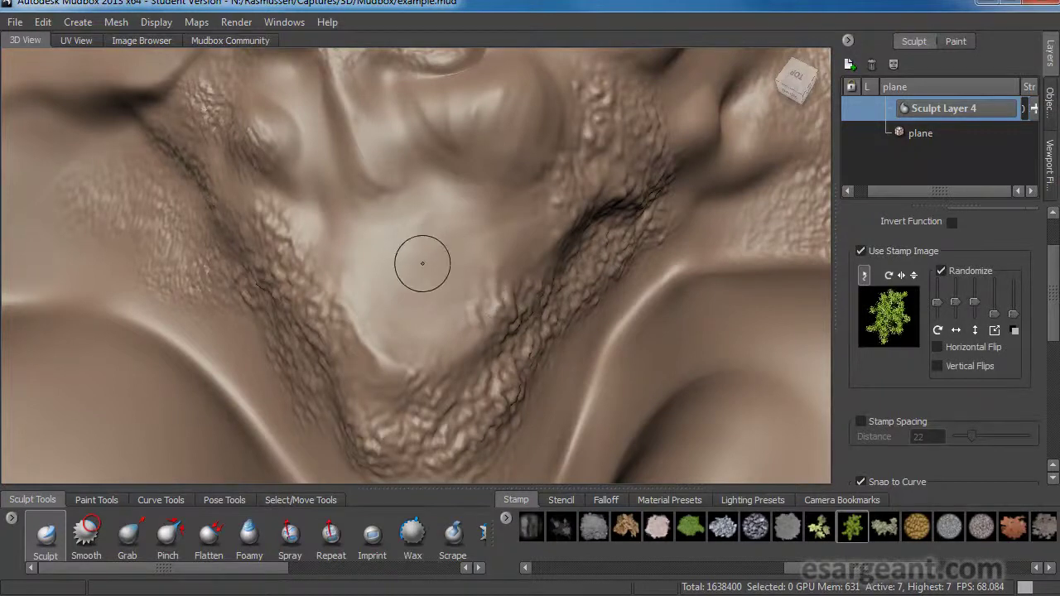
Enable stamp spacing with a distance of 22 and sculpt the leafy texture over the smooth patch on Sculpt Layer 4
key("Page_Up")
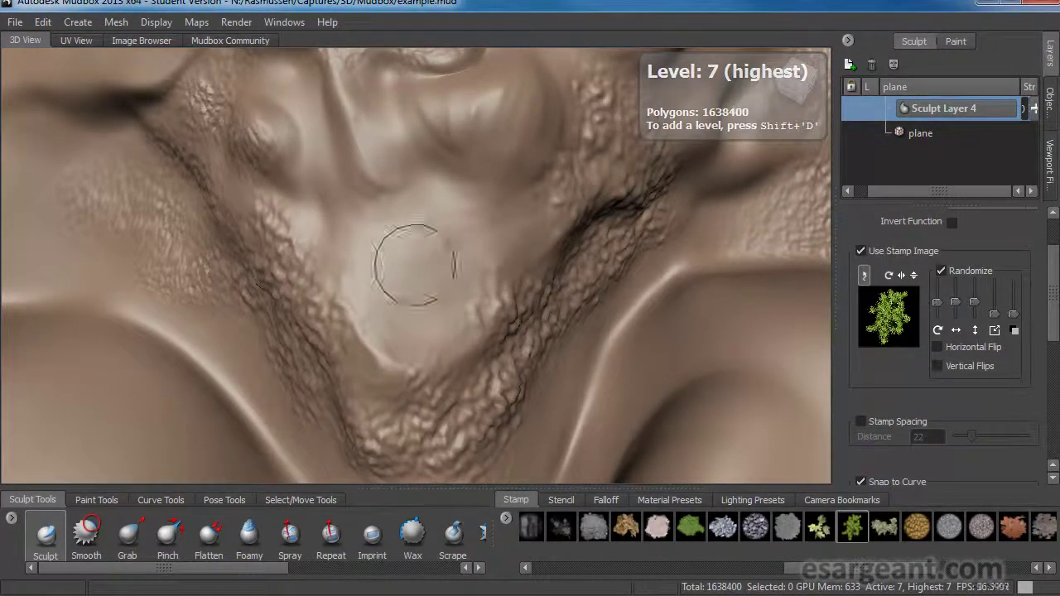
left_click_drag(1053, 272, 1056, 308)
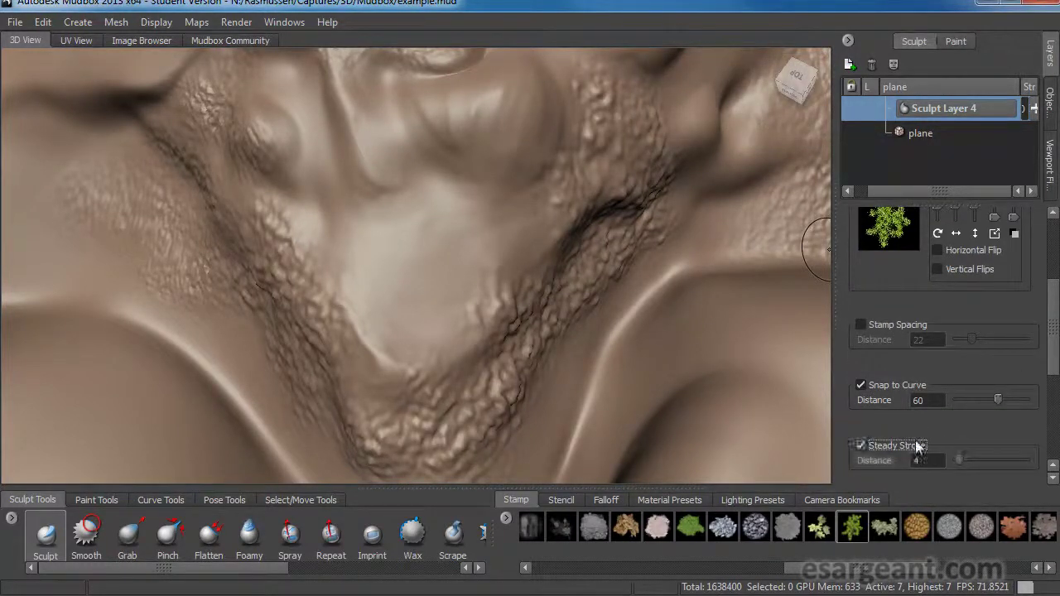
left_click_drag(1053, 363, 1054, 337)
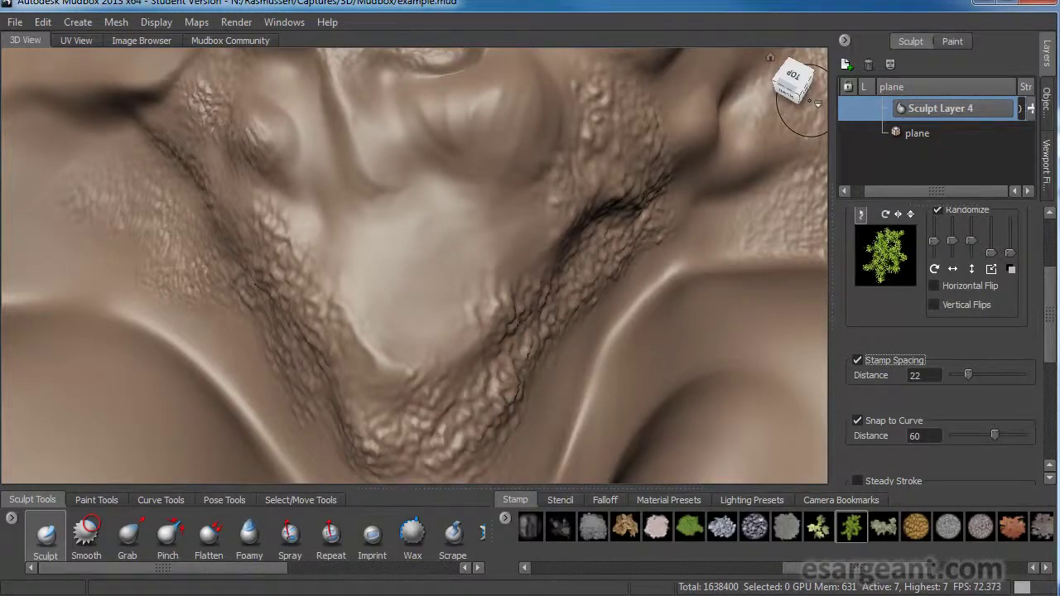
left_click(408, 312)
mouse_move(446, 310)
left_mouse_down()
mouse_move(464, 223)
mouse_move(361, 239)
mouse_move(356, 281)
mouse_move(393, 333)
mouse_move(416, 331)
mouse_move(489, 250)
left_mouse_up()
mouse_move(514, 290)
left_mouse_down()
mouse_move(492, 273)
mouse_move(476, 199)
mouse_move(294, 232)
mouse_move(314, 124)
mouse_move(332, 240)
mouse_move(397, 348)
mouse_move(459, 328)
mouse_move(431, 313)
mouse_move(447, 203)
mouse_move(513, 240)
mouse_move(505, 314)
mouse_move(439, 322)
mouse_move(398, 311)
left_mouse_up()
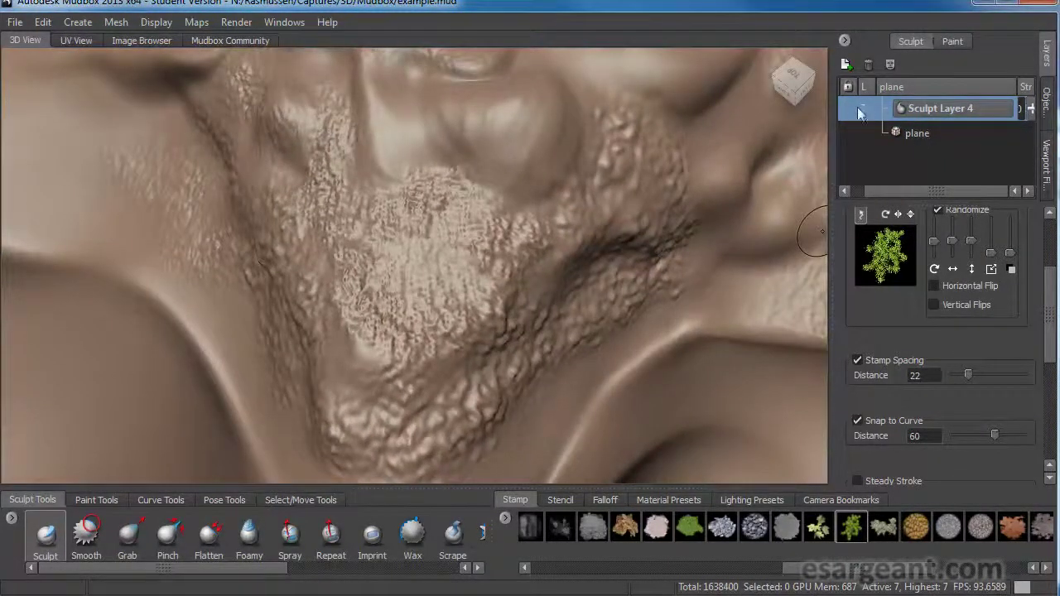
Reveal the layer visibility column and toggle Sculpt Layer 4 off and on to compare the ledge with and without texture
left_click_drag(937, 192, 896, 193)
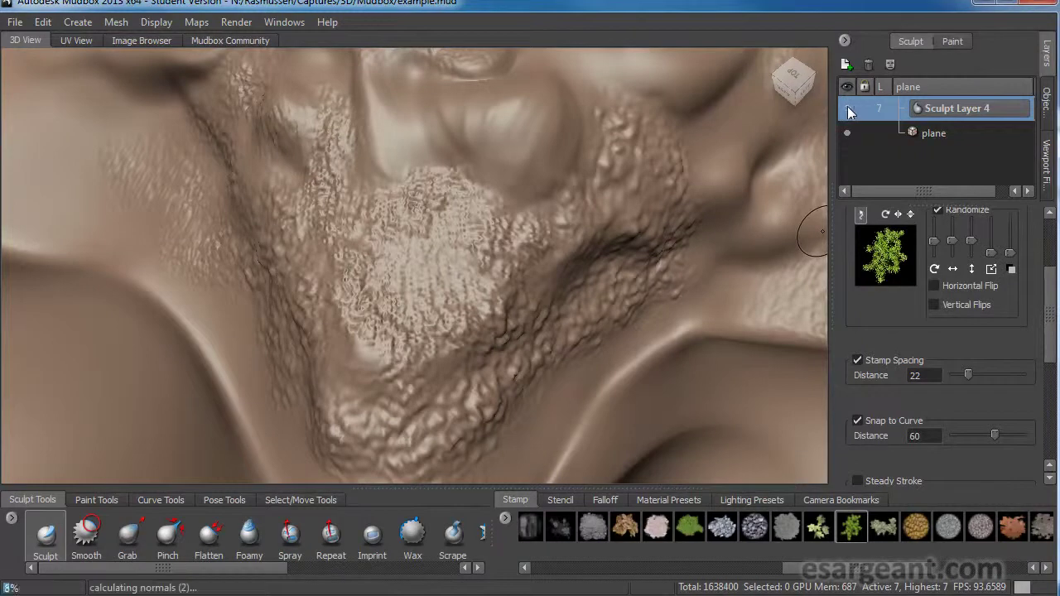
left_click(847, 108)
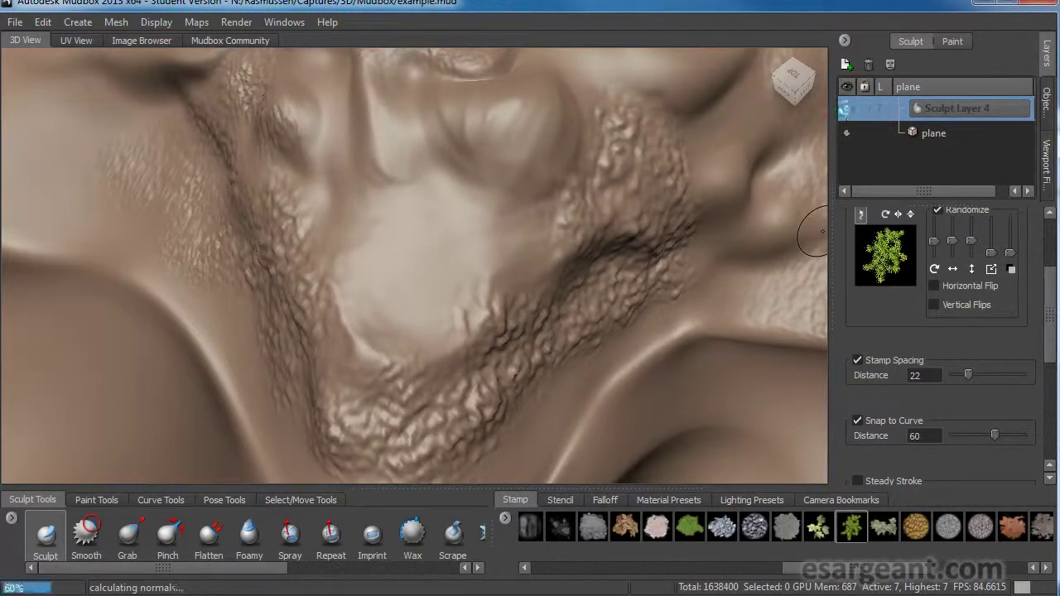
left_click(847, 108)
left_click(846, 108)
left_click(846, 108)
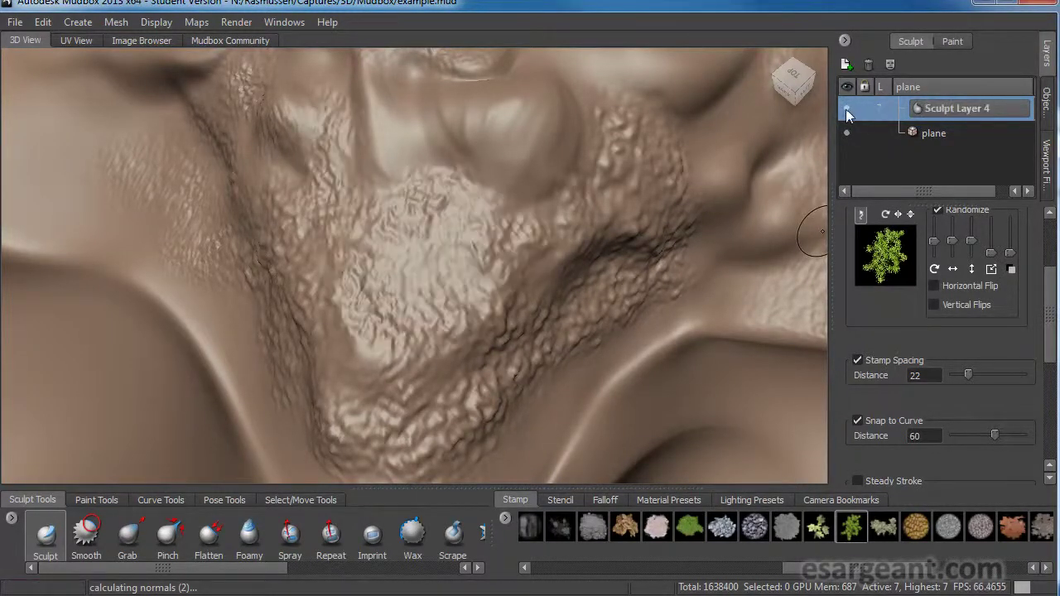
left_click(846, 109)
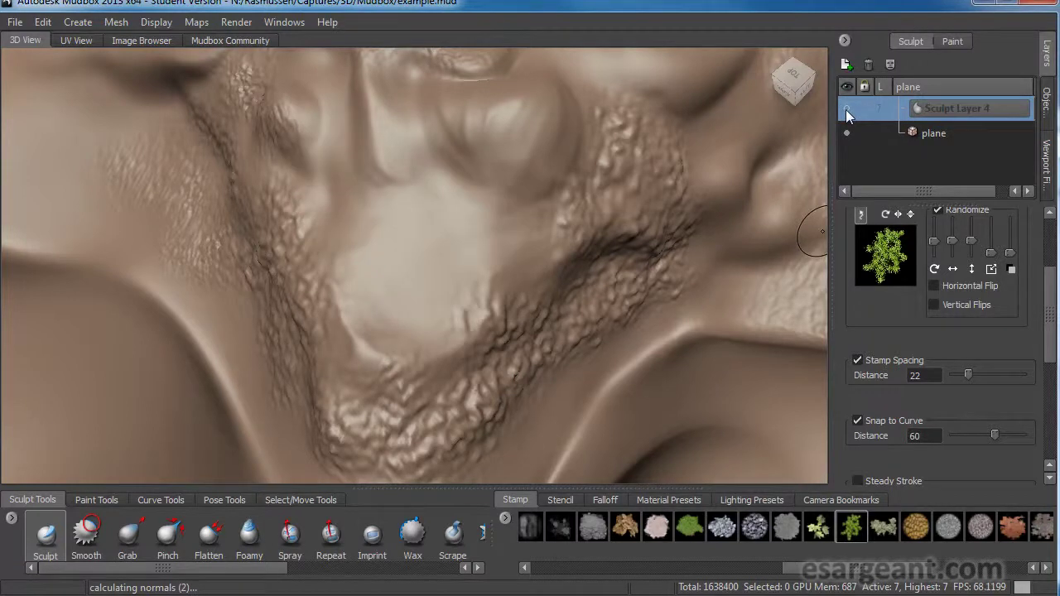
left_click(846, 108)
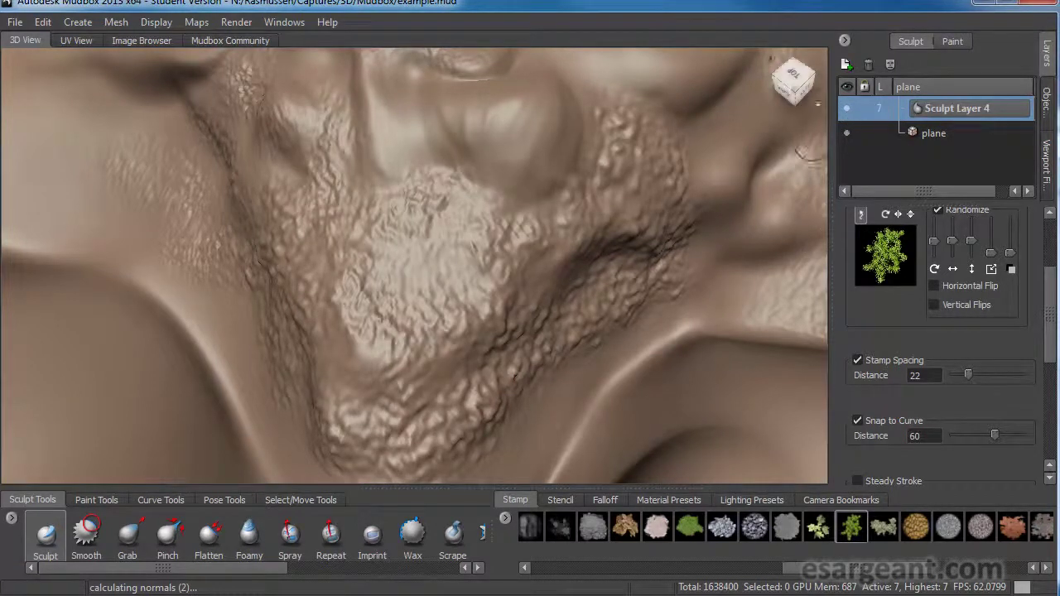
Add another sculpt layer above Sculpt Layer 4 and turn off the stamp image
left_click_drag(492, 312, 522, 307, "alt")
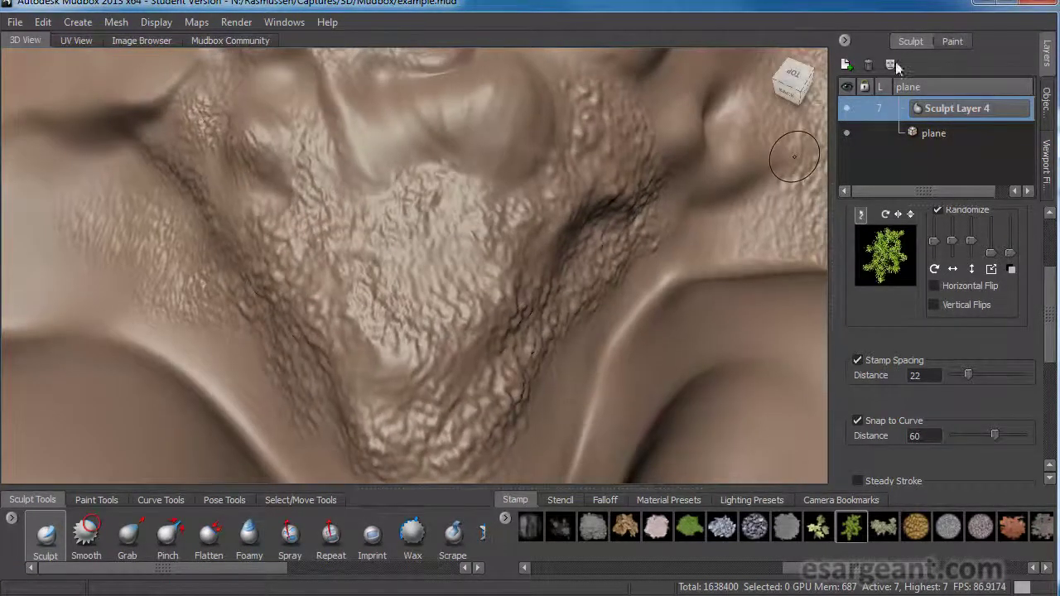
left_click(845, 65)
mouse_move(487, 240)
left_mouse_down("alt")
mouse_move(500, 236)
mouse_move(462, 184)
mouse_move(445, 262)
left_mouse_up("alt")
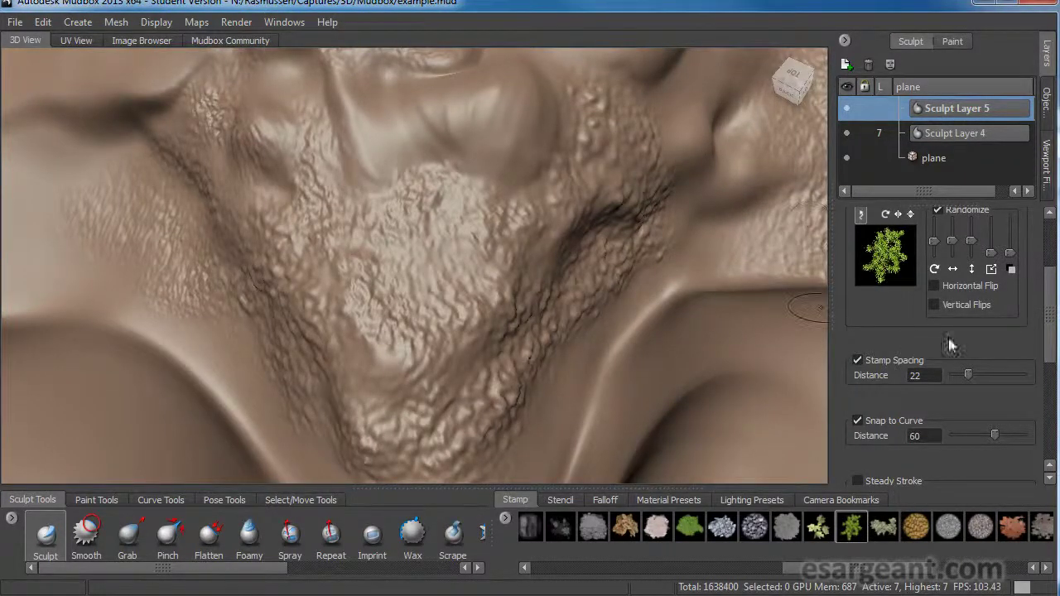
left_click_drag(717, 562, 552, 584)
left_click(533, 528)
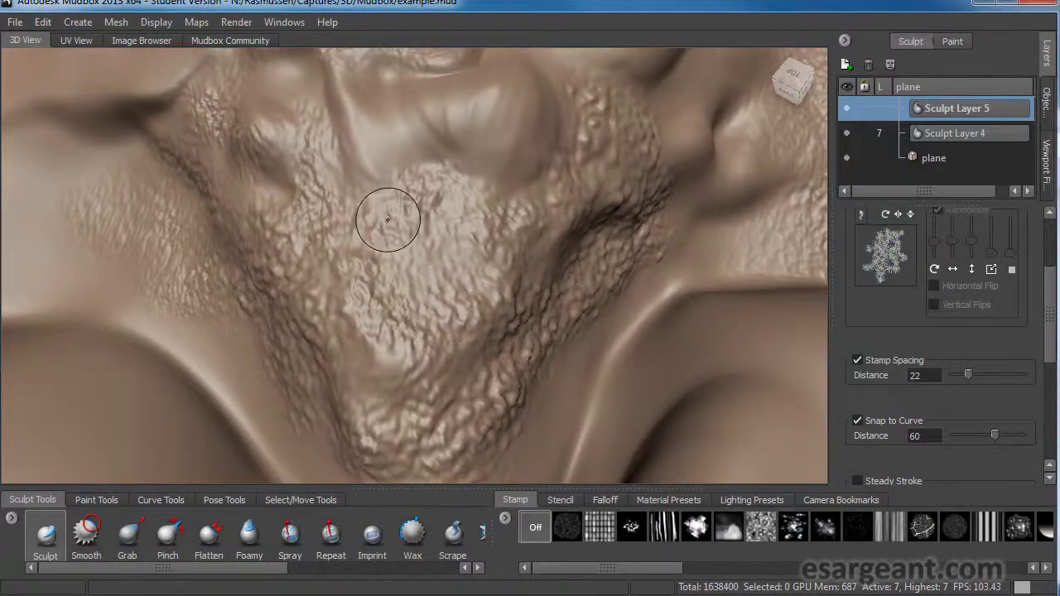
Swell the edge of the textured patch with a curved Bulge stroke on Sculpt Layer 5
left_click_drag(235, 567, 396, 566)
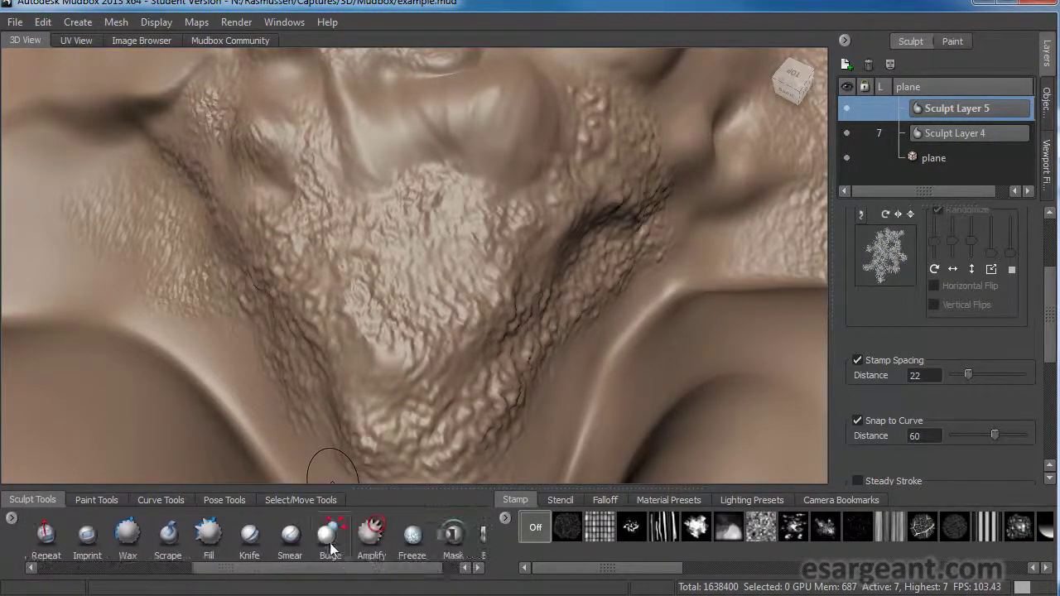
left_click(331, 534)
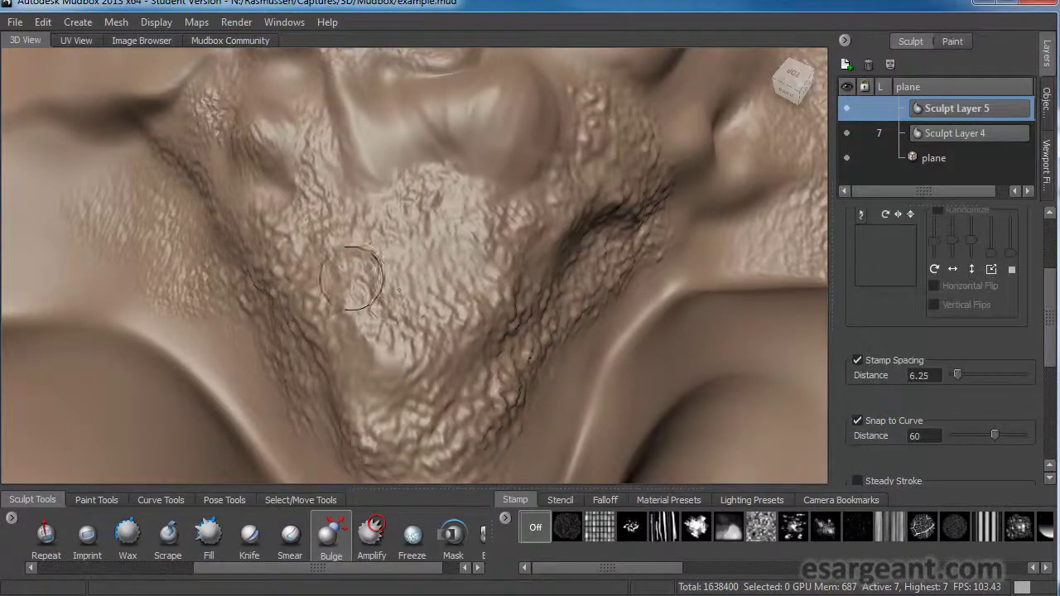
mouse_move(349, 276)
left_mouse_down()
mouse_move(377, 323)
mouse_move(441, 334)
mouse_move(489, 294)
mouse_move(525, 214)
left_mouse_up()
left_click_drag(414, 284, 372, 228, "alt")
right_click_drag(340, 319, 633, 273, "alt")
left_click_drag(362, 327, 792, 161, "alt")
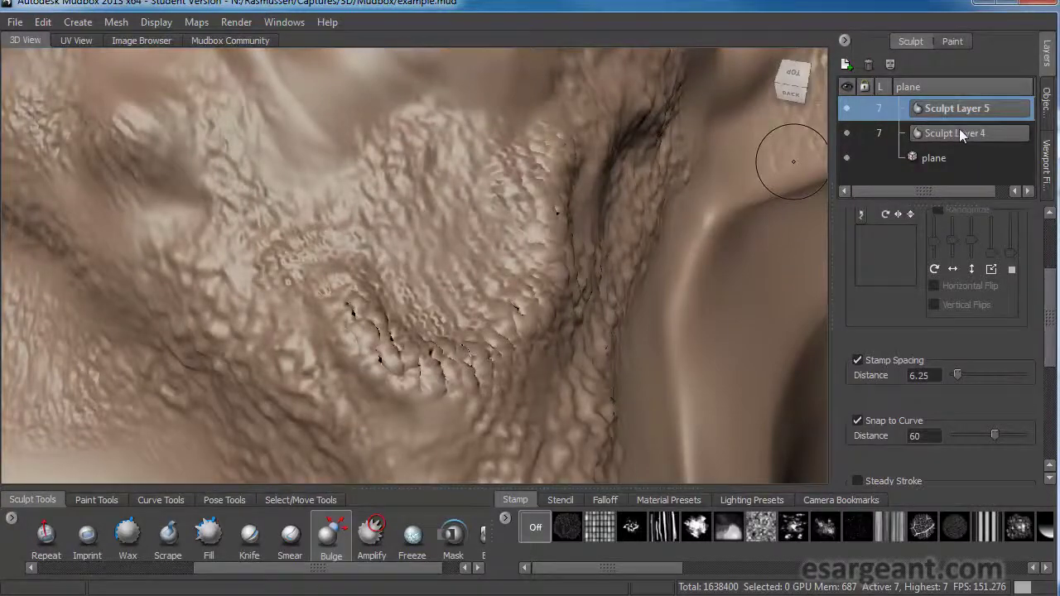
Hide and show Sculpt Layer 4, then hide Sculpt Layer 5, to compare what each layer contributes to the ledge
left_click(846, 135)
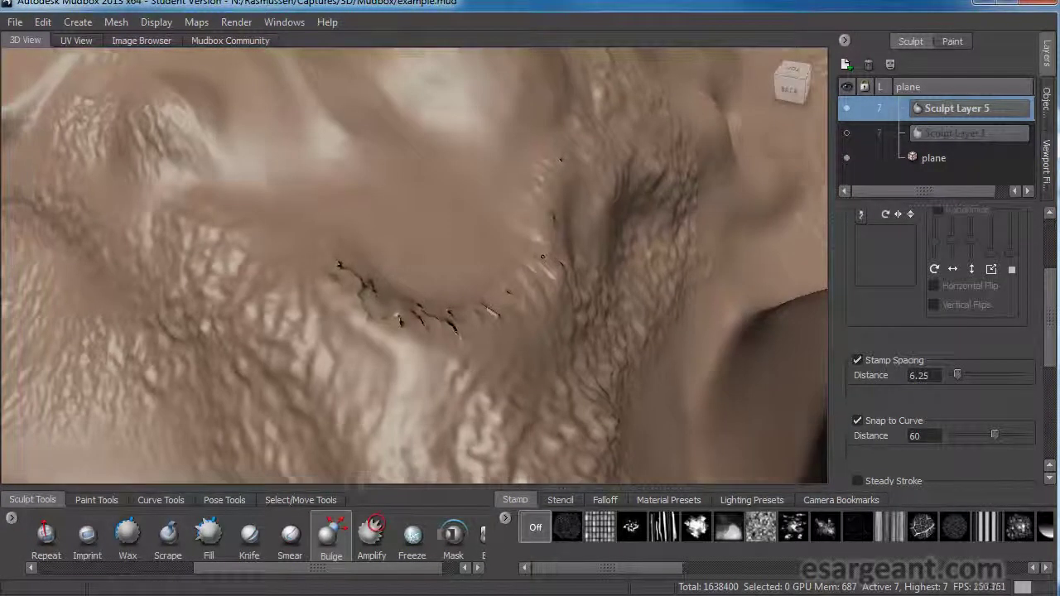
mouse_move(543, 257)
left_mouse_down("alt")
mouse_move(398, 244)
mouse_move(380, 170)
mouse_move(506, 275)
mouse_move(517, 269)
left_mouse_up("alt")
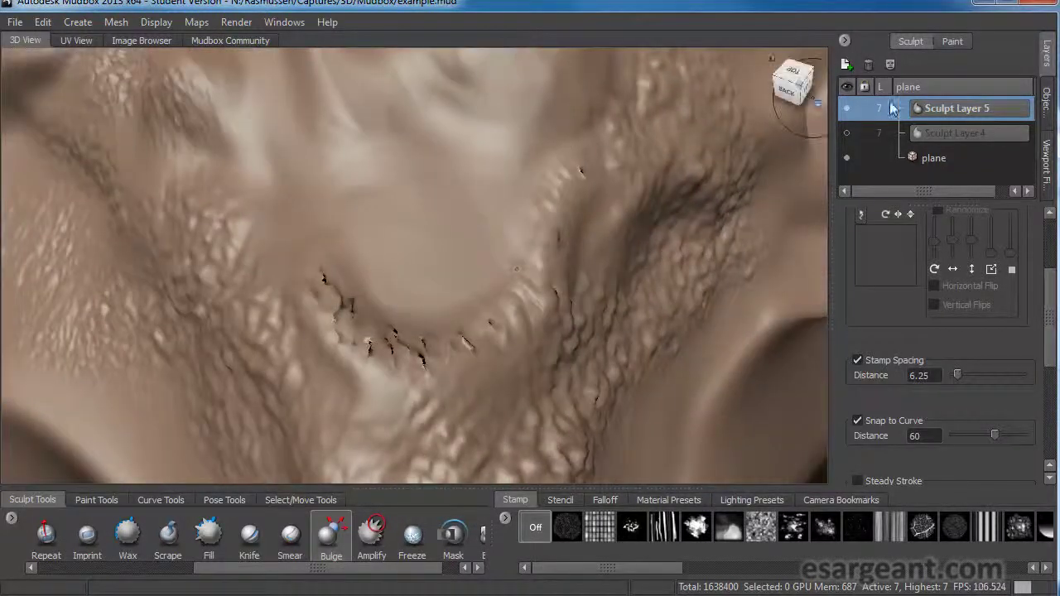
left_click(846, 133)
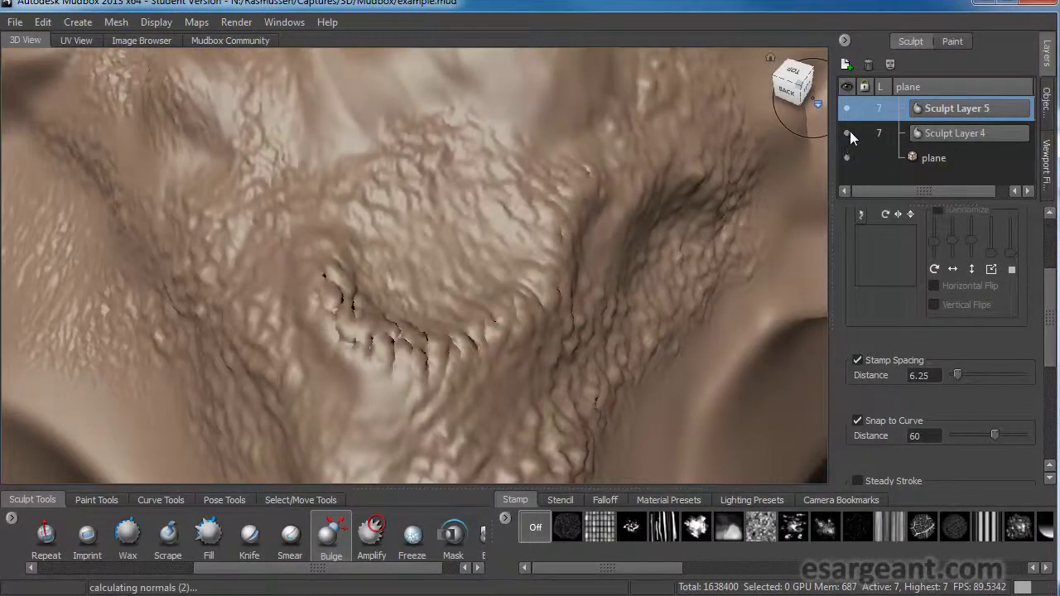
left_click(848, 111)
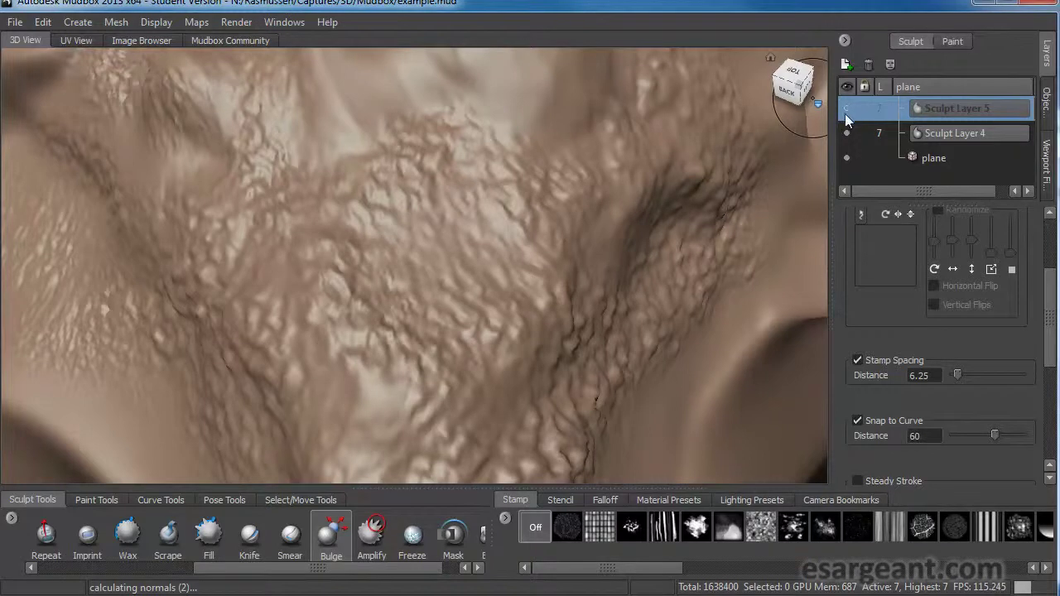
Delete Sculpt Layer 5 with its bulge stroke and review the remaining texture on the ledge
mouse_move(525, 283)
left_mouse_down("alt")
mouse_move(511, 207)
mouse_move(505, 285)
left_mouse_up("alt")
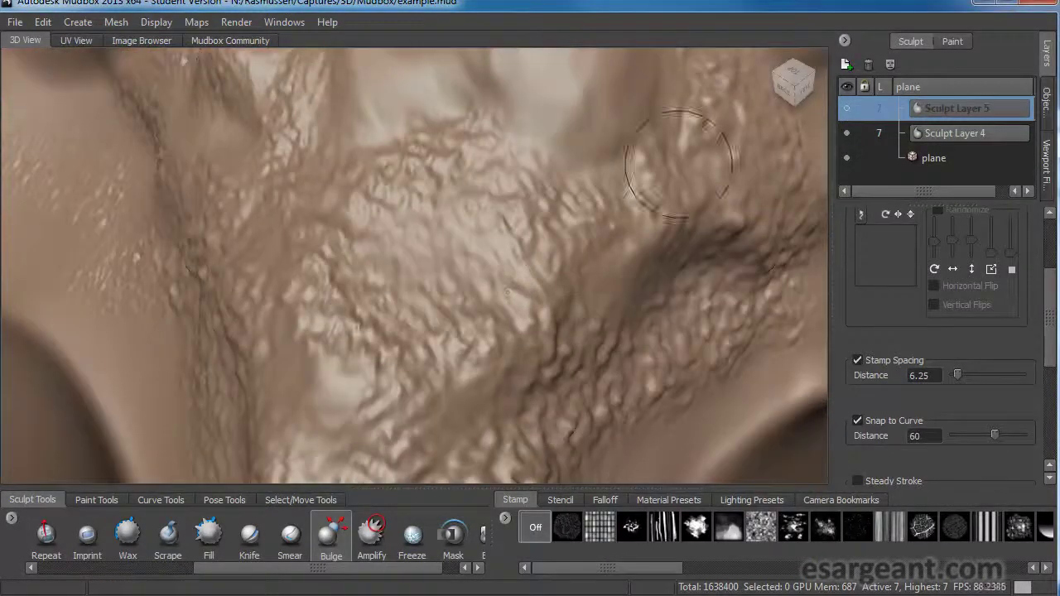
left_click(867, 64)
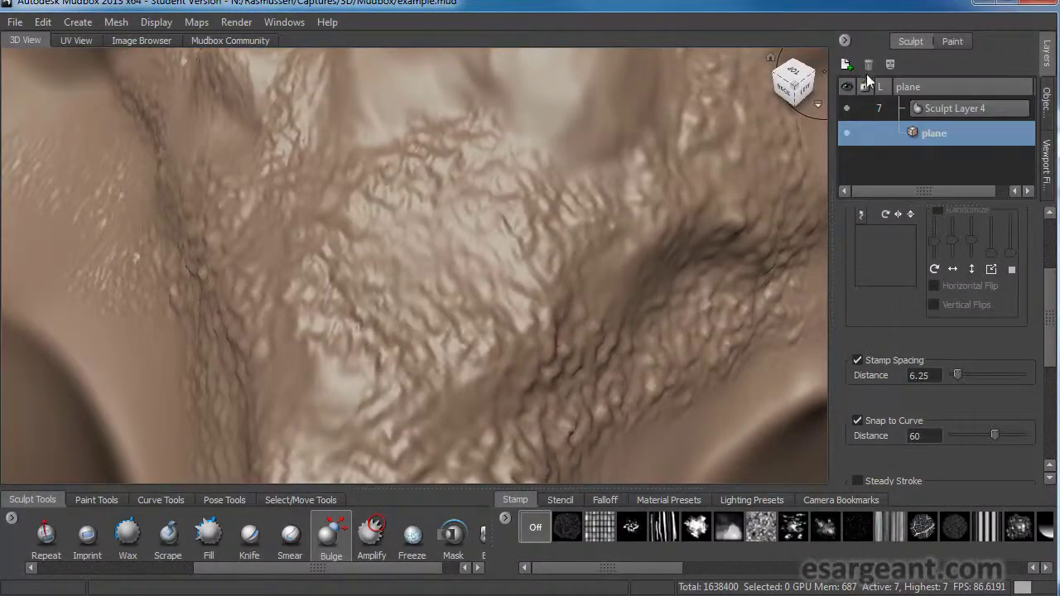
left_click_drag(450, 296, 497, 327, "alt")
mouse_move(444, 241)
left_mouse_down("alt")
mouse_move(479, 293)
mouse_move(442, 298)
mouse_move(437, 278)
mouse_move(544, 287)
mouse_move(497, 248)
mouse_move(447, 240)
mouse_move(405, 308)
mouse_move(609, 293)
left_mouse_up("alt")
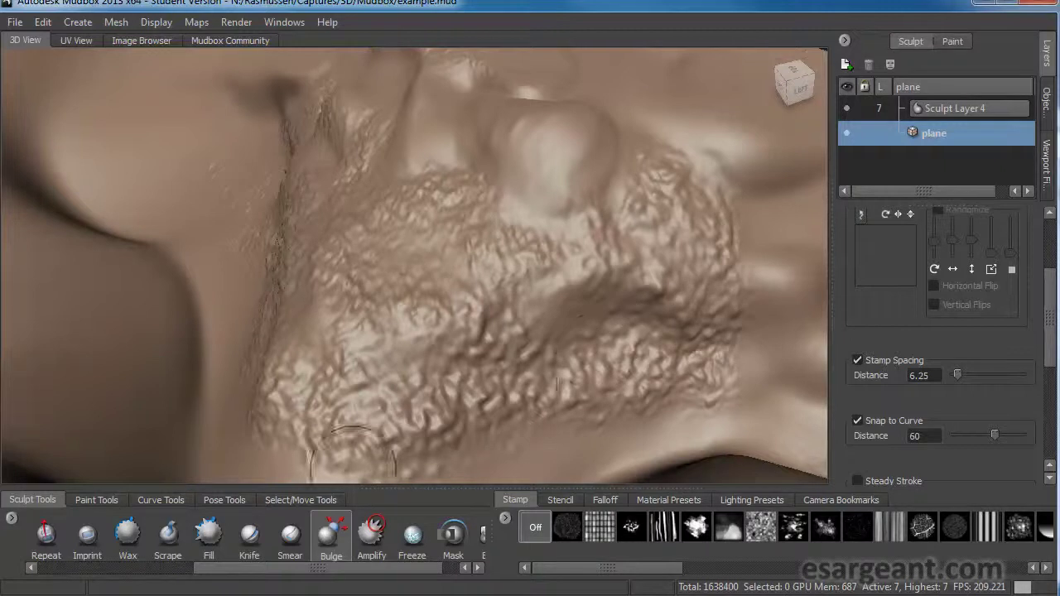
mouse_move(285, 389)
left_mouse_down("alt")
mouse_move(342, 412)
mouse_move(361, 379)
left_mouse_up("alt")
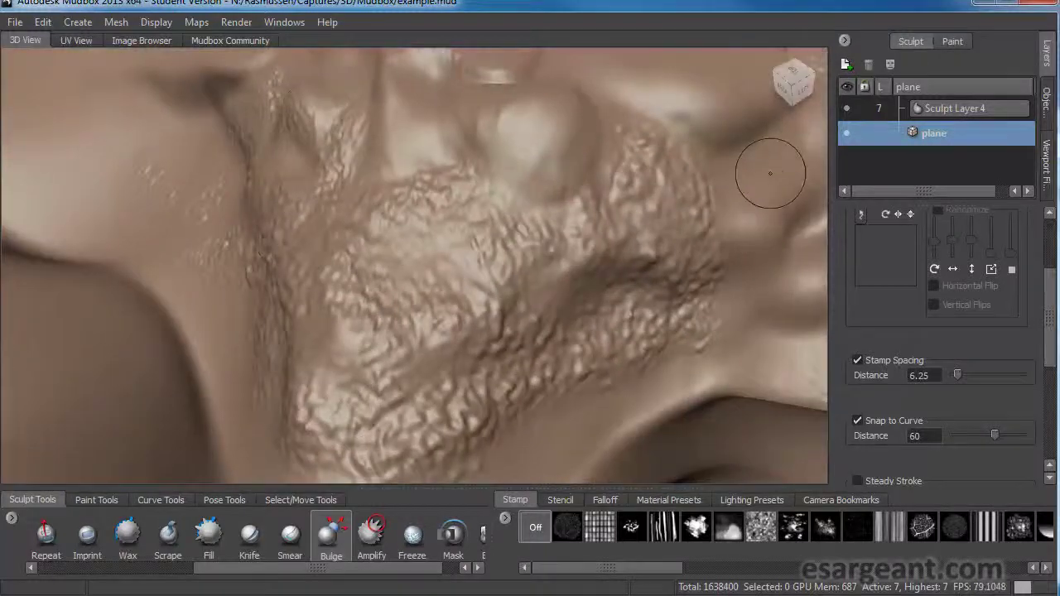
left_click_drag(410, 289, 385, 325, "alt")
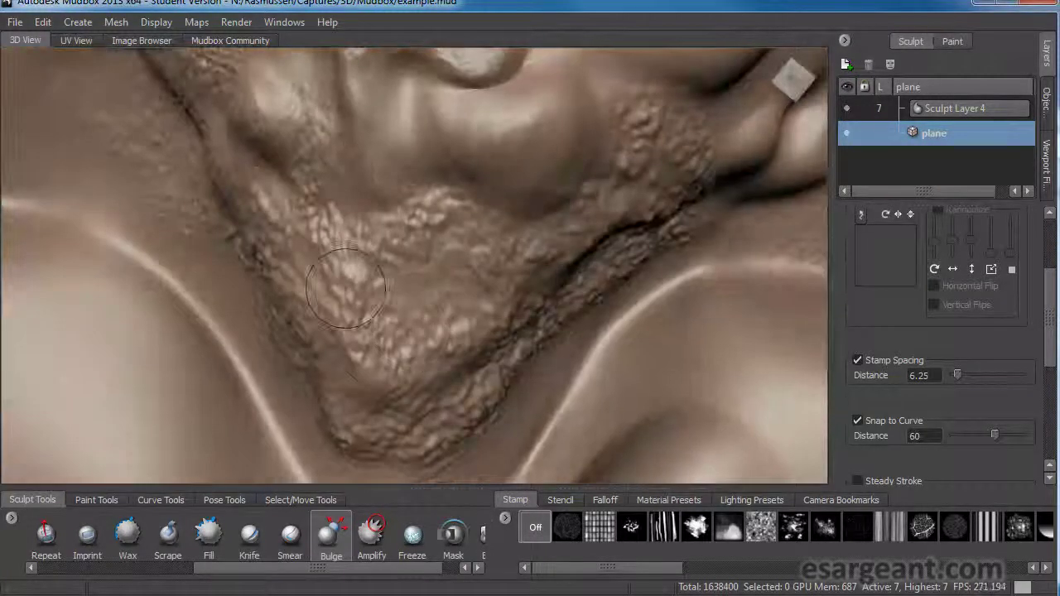
left_click_drag(346, 288, 745, 158, "alt")
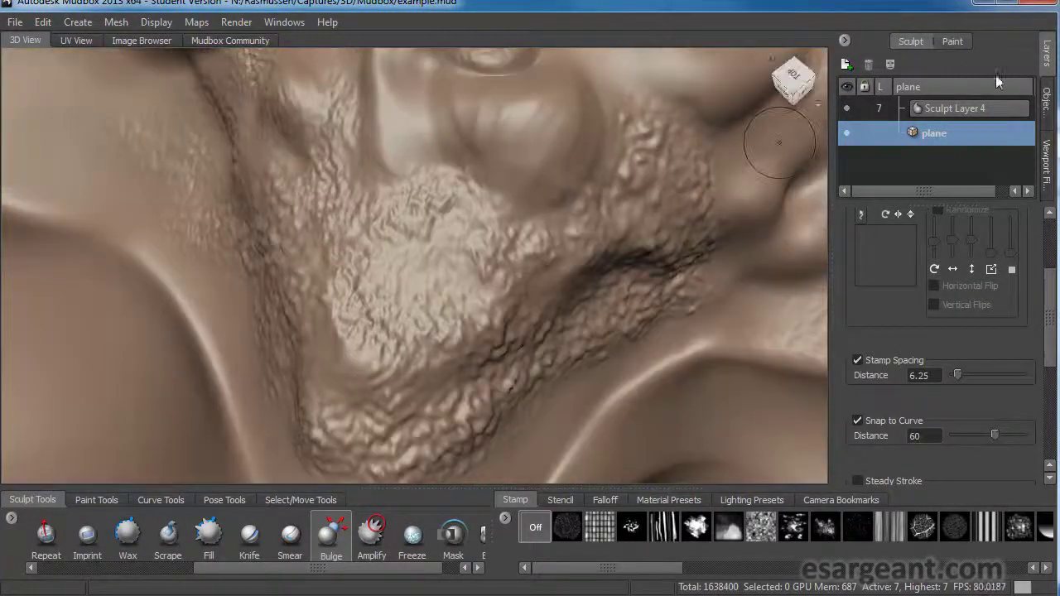
Reduce the strength of Sculpt Layer 4 to 48 to soften the rocky texture on the ledge
left_click(979, 109)
left_click_drag(932, 193, 961, 192)
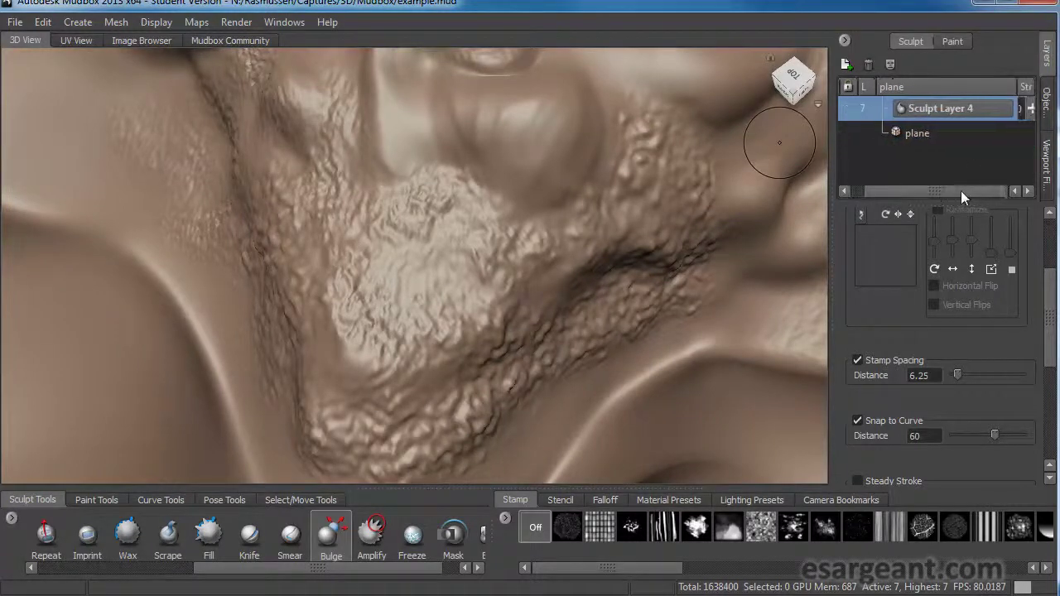
left_click_drag(1017, 88, 987, 100)
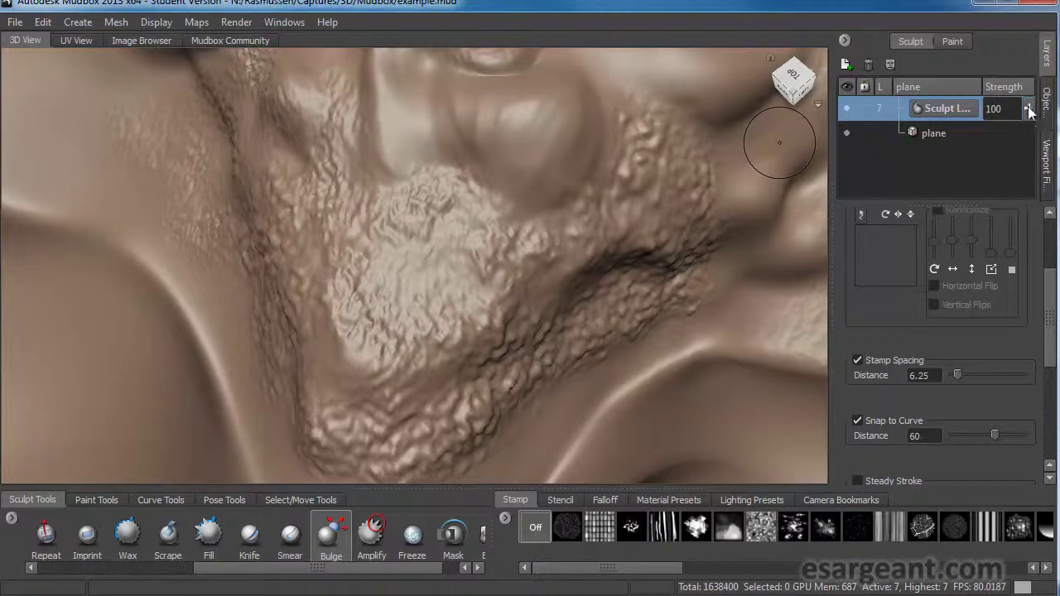
left_click_drag(1029, 143, 1032, 189)
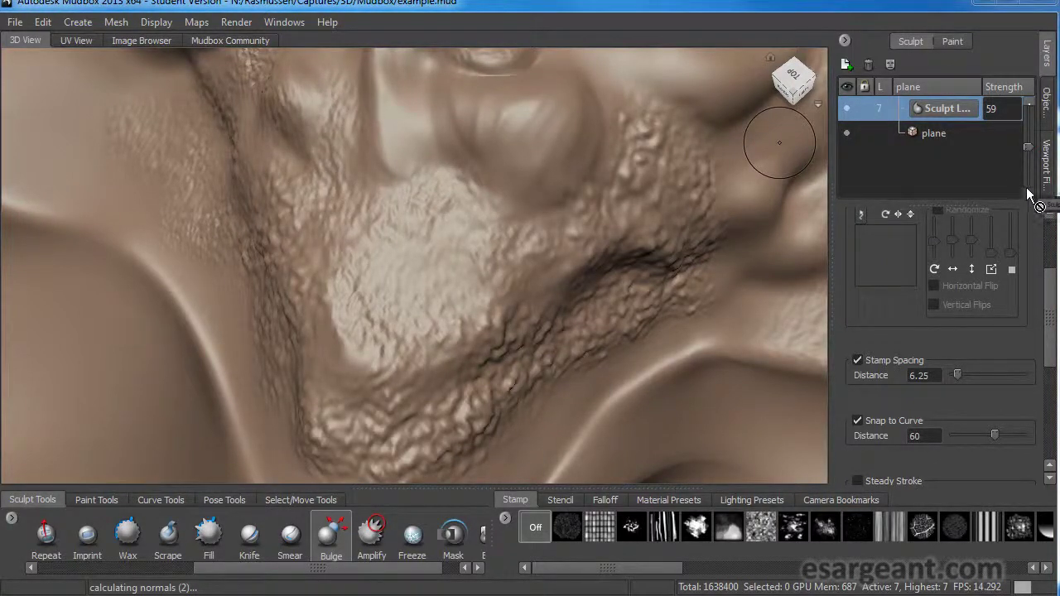
mouse_move(1030, 153)
left_mouse_down()
mouse_move(1033, 201)
mouse_move(1025, 126)
mouse_move(1027, 157)
left_mouse_up()
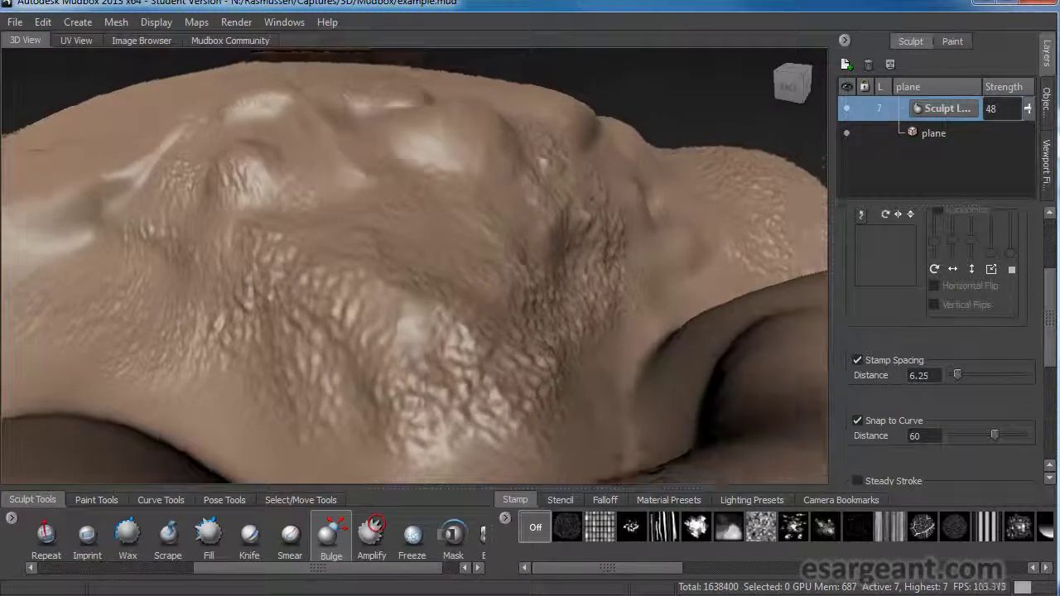
mouse_move(592, 200)
left_mouse_down("alt")
mouse_move(584, 306)
mouse_move(439, 224)
mouse_move(505, 281)
mouse_move(548, 343)
mouse_move(618, 203)
left_mouse_up("alt")
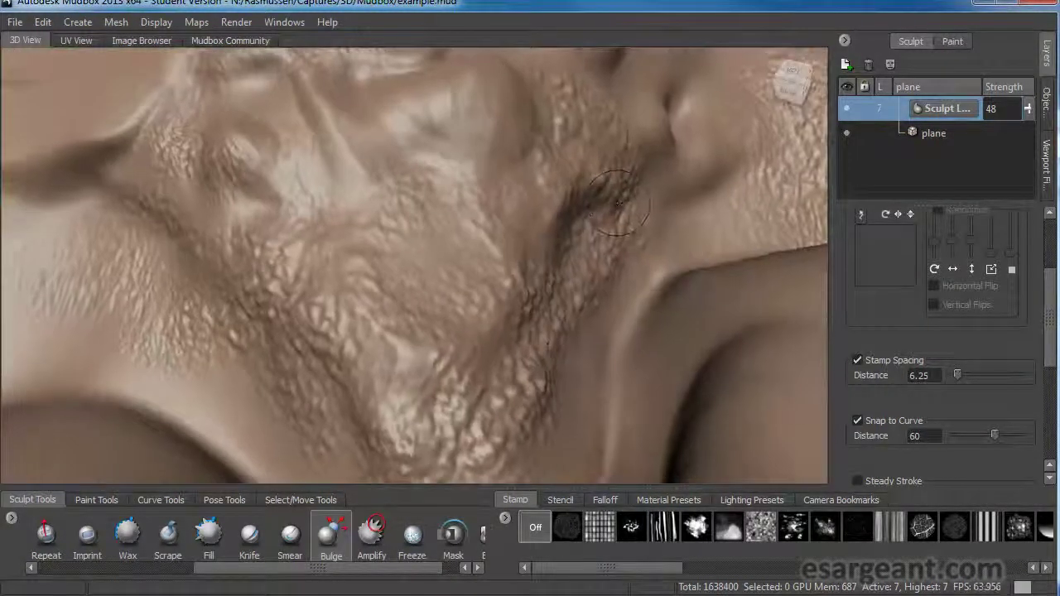
Hide and show Sculpt Layer 4 to compare the ledge with and without the softened texture
left_click(847, 110)
left_click(847, 110)
mouse_move(617, 286)
left_mouse_down("alt")
mouse_move(523, 264)
mouse_move(480, 286)
mouse_move(505, 269)
mouse_move(372, 268)
left_mouse_up("alt")
Try a curved Bulge stroke above the pale textured patch on a new sculpt layer, and delete that layer
left_click(847, 66)
mouse_move(377, 167)
left_mouse_down()
mouse_move(404, 195)
mouse_move(531, 203)
left_mouse_up()
mouse_move(534, 269)
left_mouse_down("alt")
mouse_move(488, 169)
mouse_move(482, 304)
left_mouse_up("alt")
left_click_drag(649, 151, 621, 158, "alt")
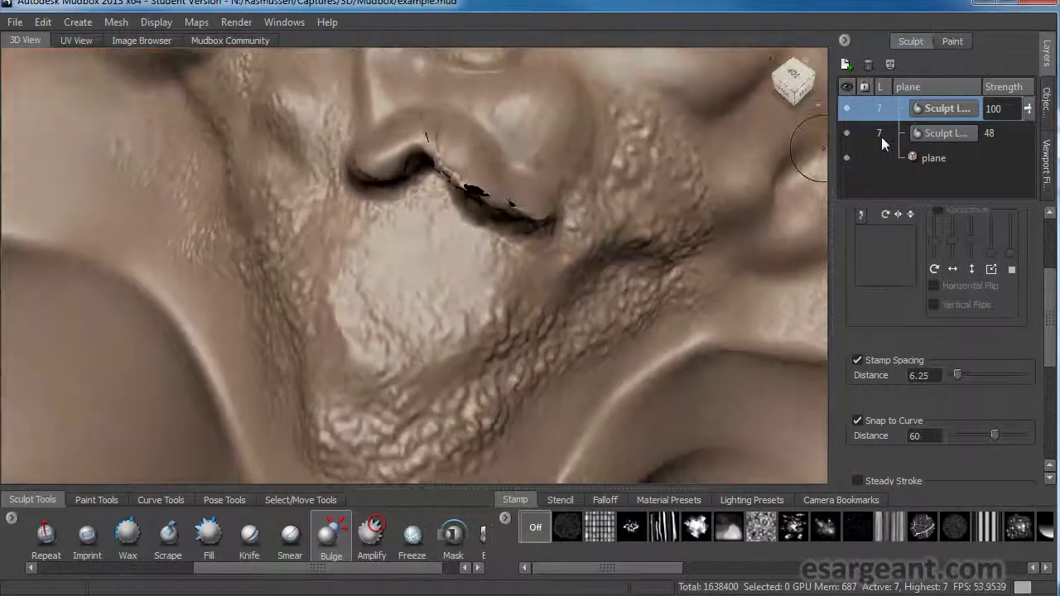
left_click(868, 65)
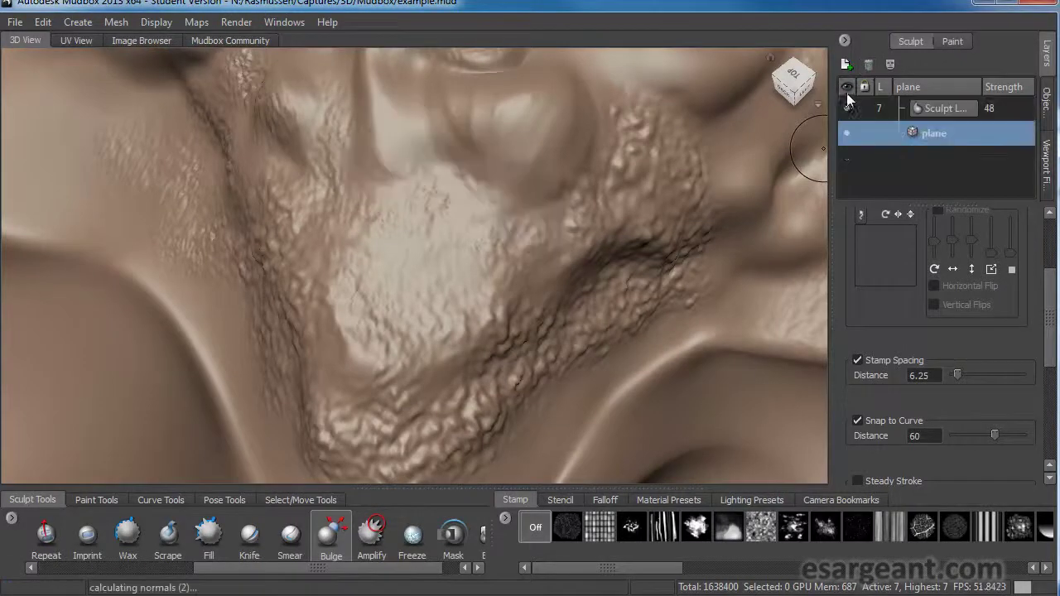
mouse_move(597, 215)
left_mouse_down("alt")
mouse_move(637, 166)
mouse_move(596, 184)
mouse_move(633, 228)
left_mouse_up("alt")
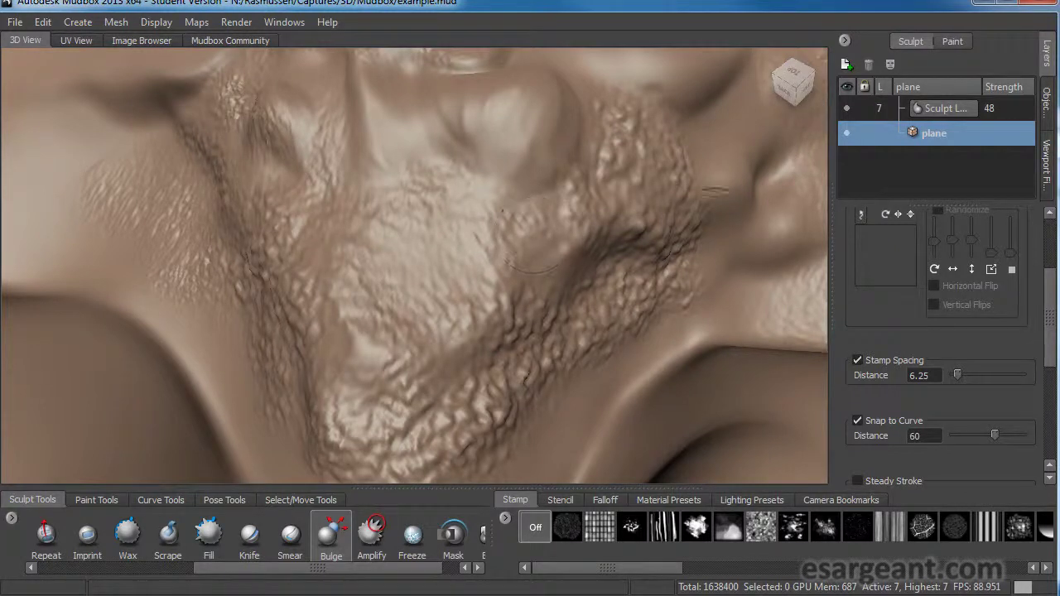
Step the mesh down to subdivision level 6 and examine the ledge texture from several angles
key("Page_Down")
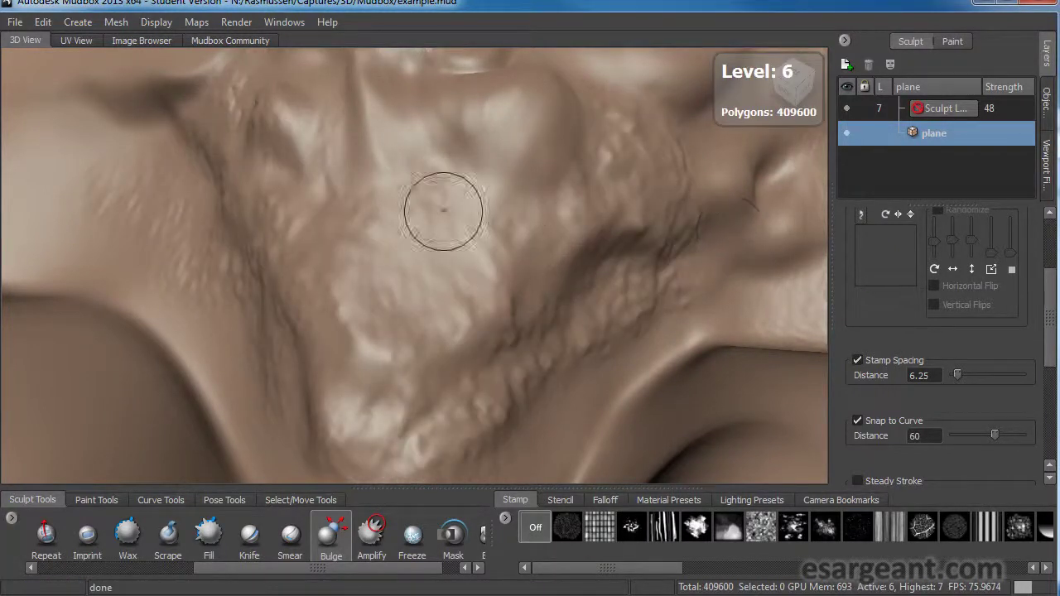
left_click_drag(408, 248, 434, 239, "alt")
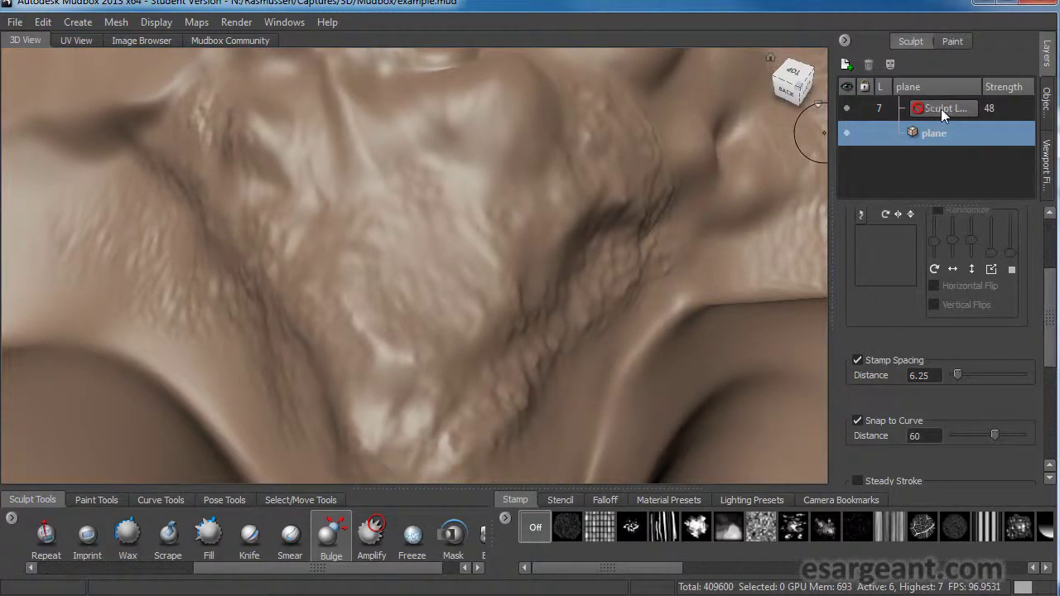
left_click_drag(293, 385, 325, 303, "alt")
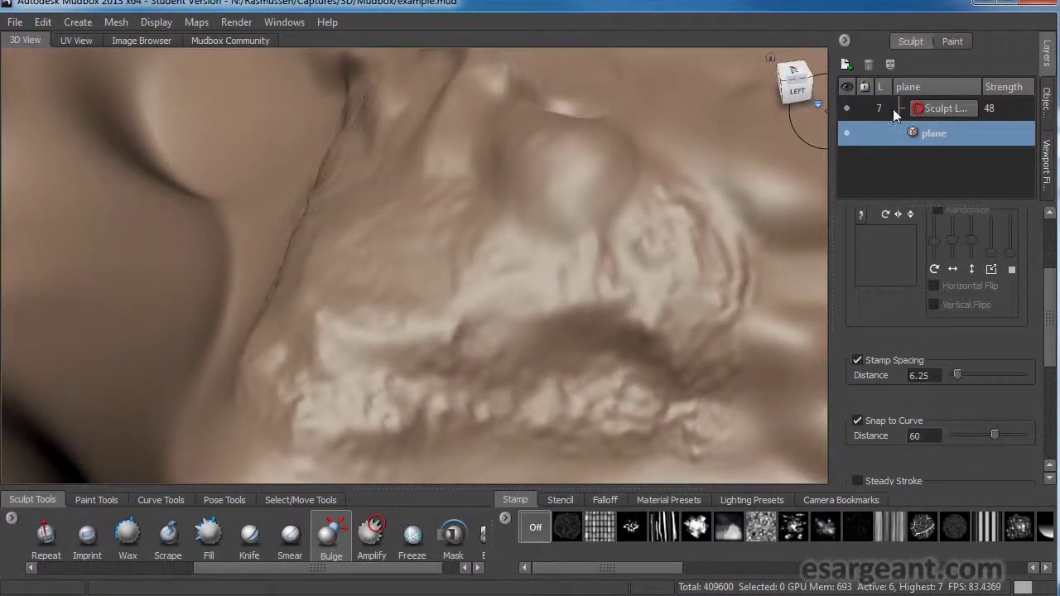
left_click_drag(511, 248, 523, 273, "alt")
mouse_move(398, 300)
left_mouse_down("alt")
mouse_move(553, 325)
mouse_move(449, 295)
mouse_move(562, 262)
left_mouse_up("alt")
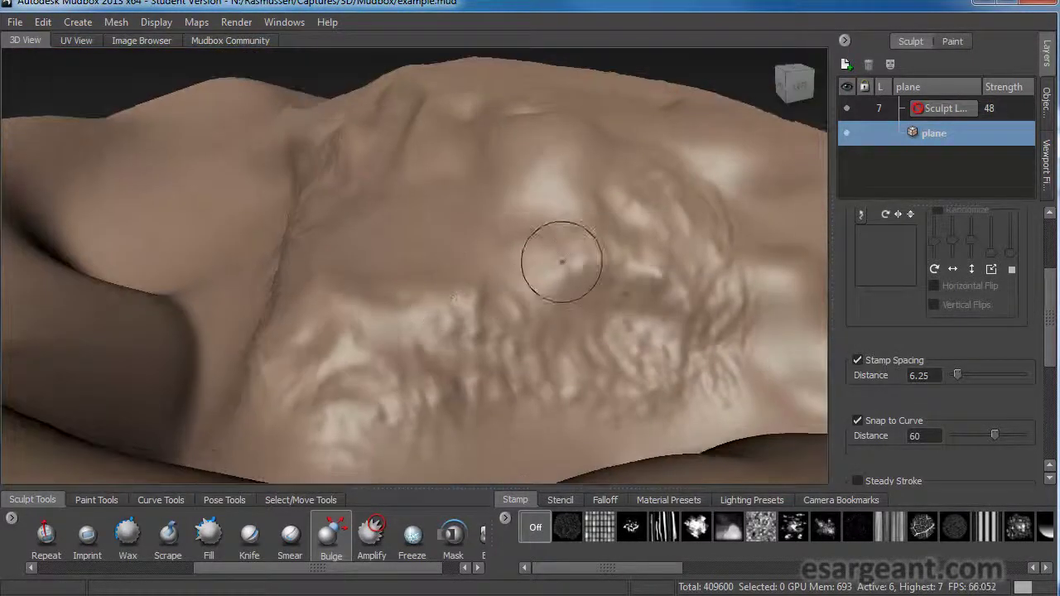
Switch the mesh between subdivision levels 7 and 6, ending at level 7, to compare the rocky detail
key("Page_Up")
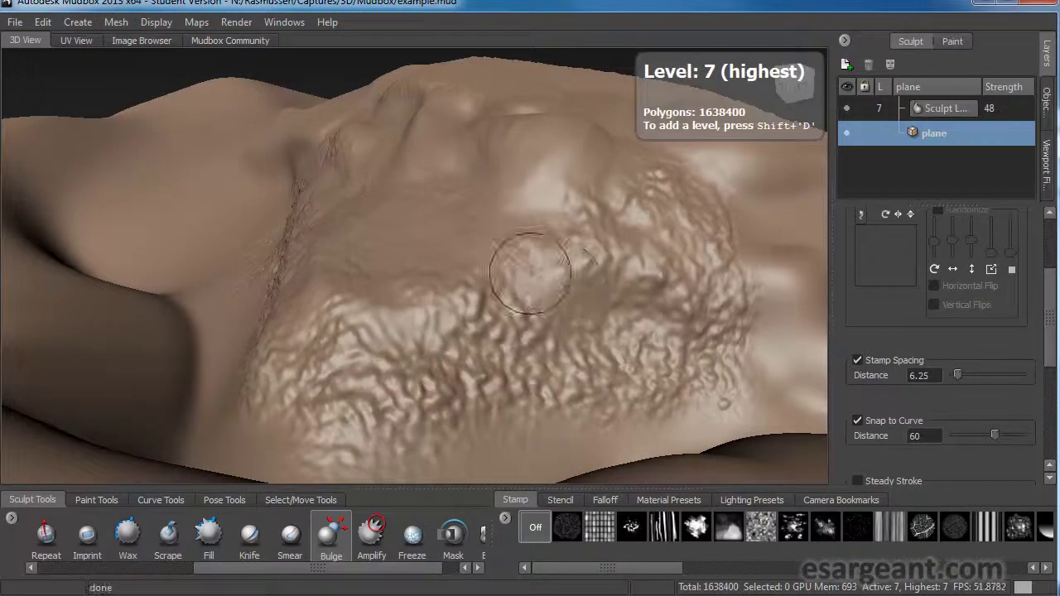
mouse_move(446, 293)
left_mouse_down("alt")
mouse_move(534, 358)
mouse_move(489, 335)
mouse_move(471, 306)
mouse_move(526, 333)
mouse_move(514, 344)
mouse_move(537, 320)
left_mouse_up("alt")
key("Page_Down")
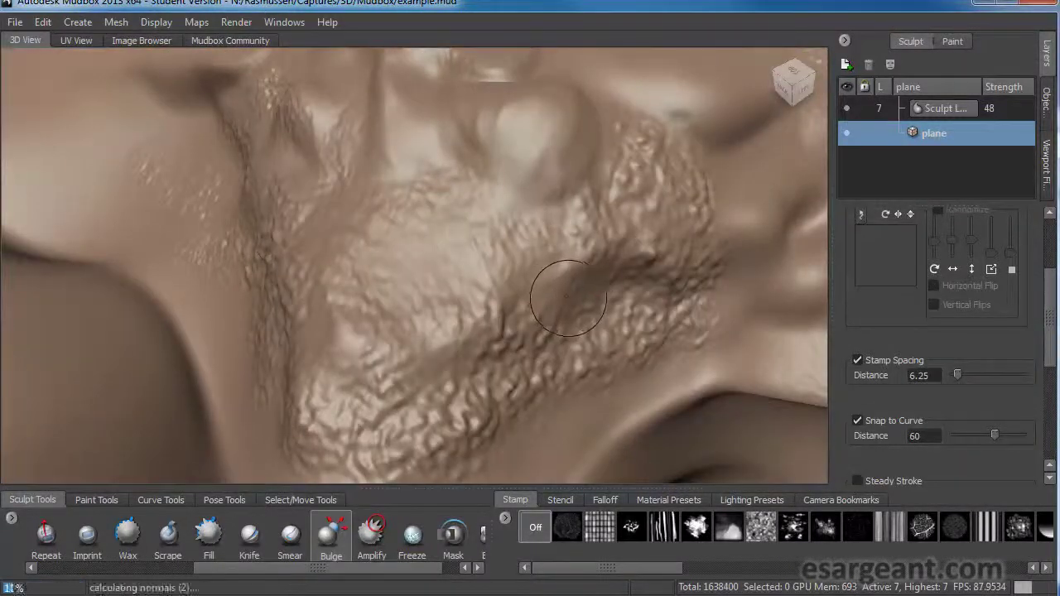
key("Page_Up")
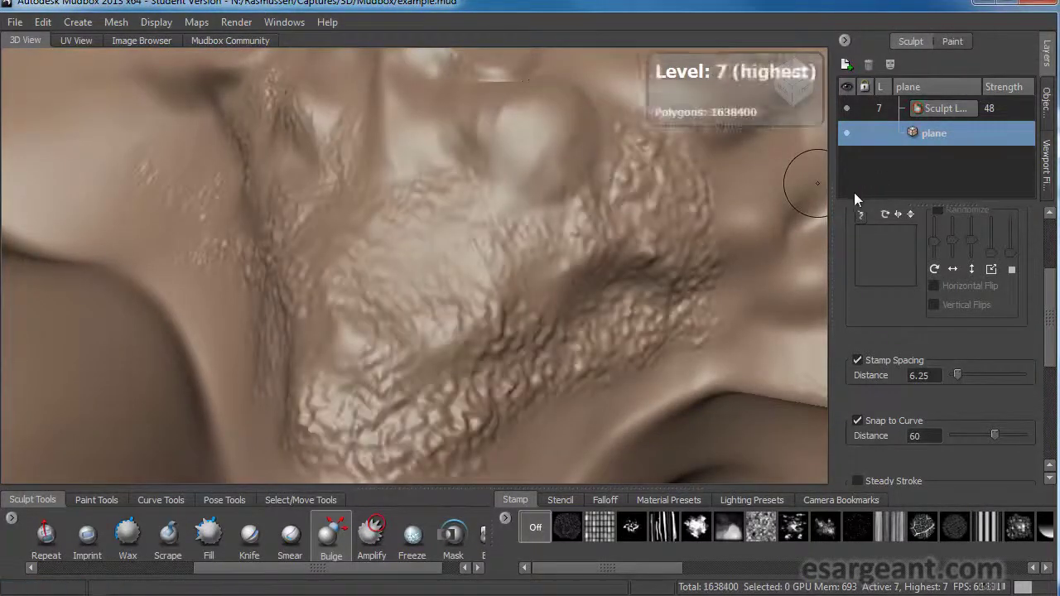
mouse_move(625, 251)
left_mouse_down("alt")
mouse_move(628, 170)
mouse_move(622, 252)
left_mouse_up("alt")
mouse_move(498, 303)
left_mouse_down("alt")
mouse_move(620, 300)
mouse_move(635, 323)
mouse_move(735, 240)
mouse_move(769, 190)
left_mouse_up("alt")
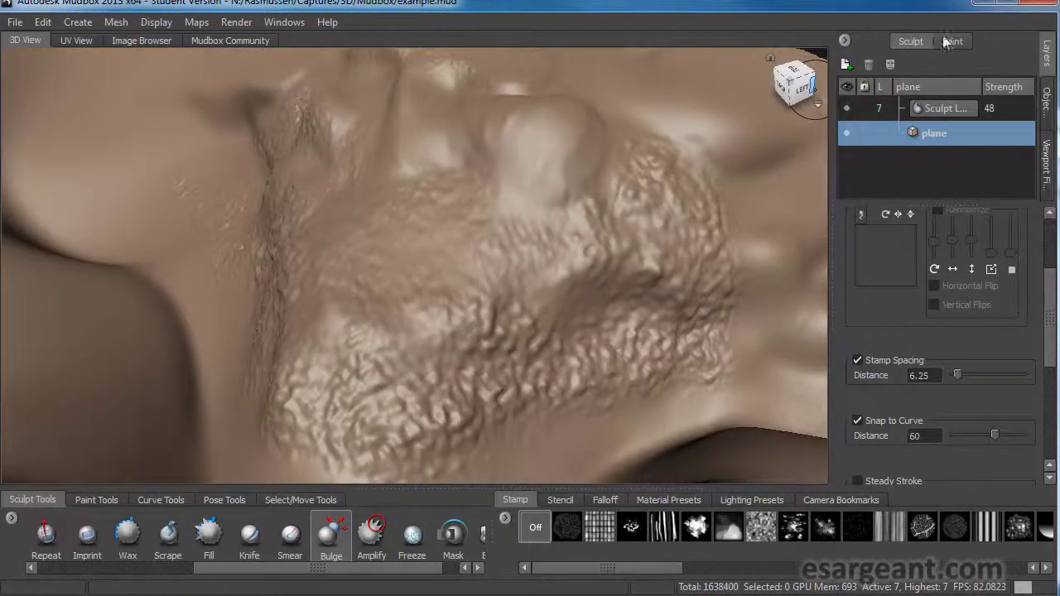
left_click_drag(736, 173, 703, 199, "alt")
mouse_move(645, 257)
left_mouse_down("alt")
mouse_move(621, 170)
mouse_move(609, 236)
mouse_move(629, 230)
left_mouse_up("alt")
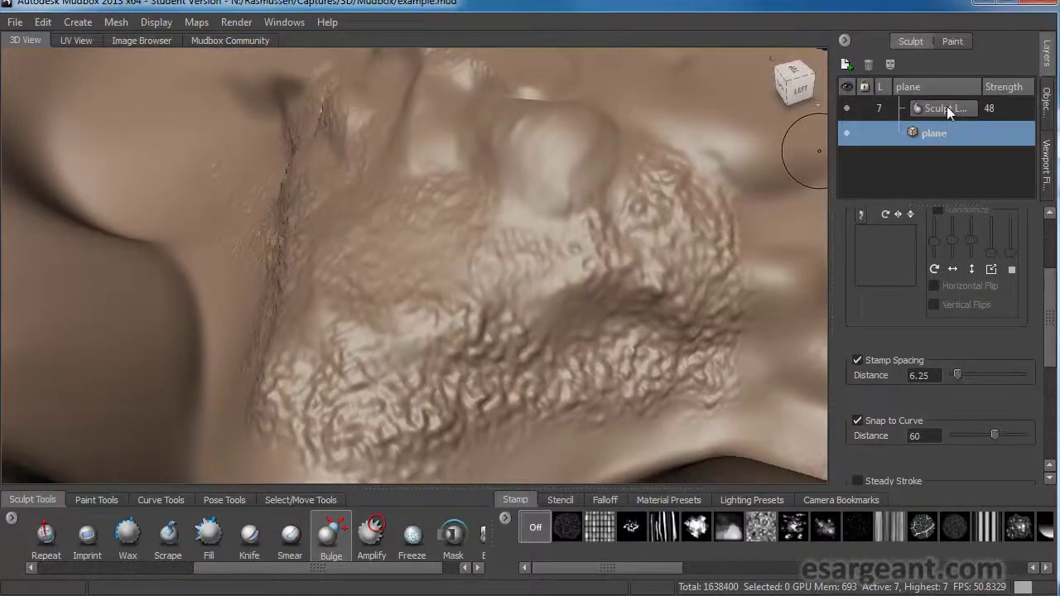
Flatten Sculpt Layer 4 into the base plane mesh
left_click(943, 108)
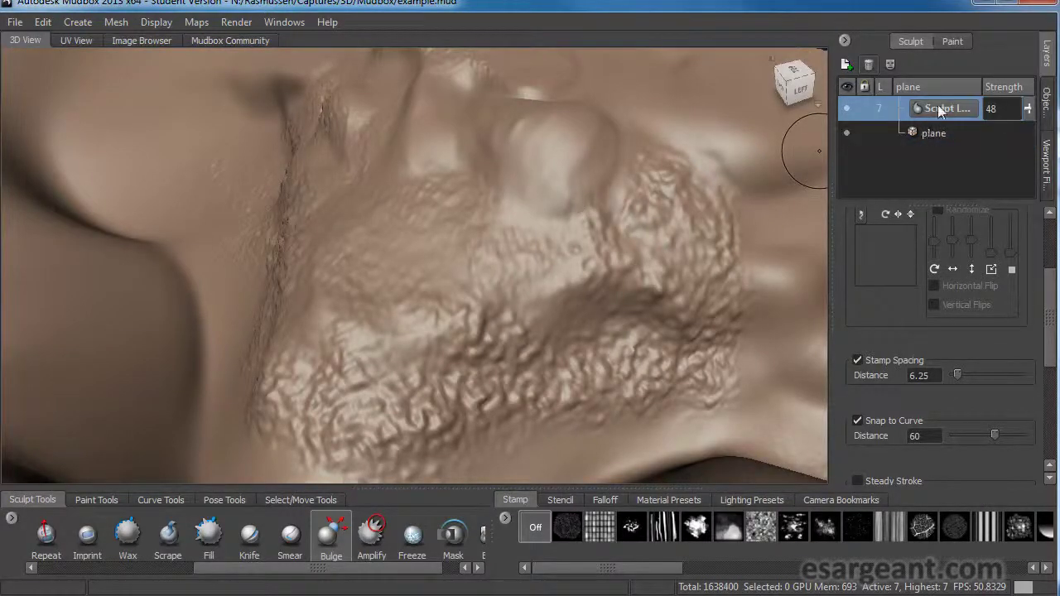
left_click(843, 41)
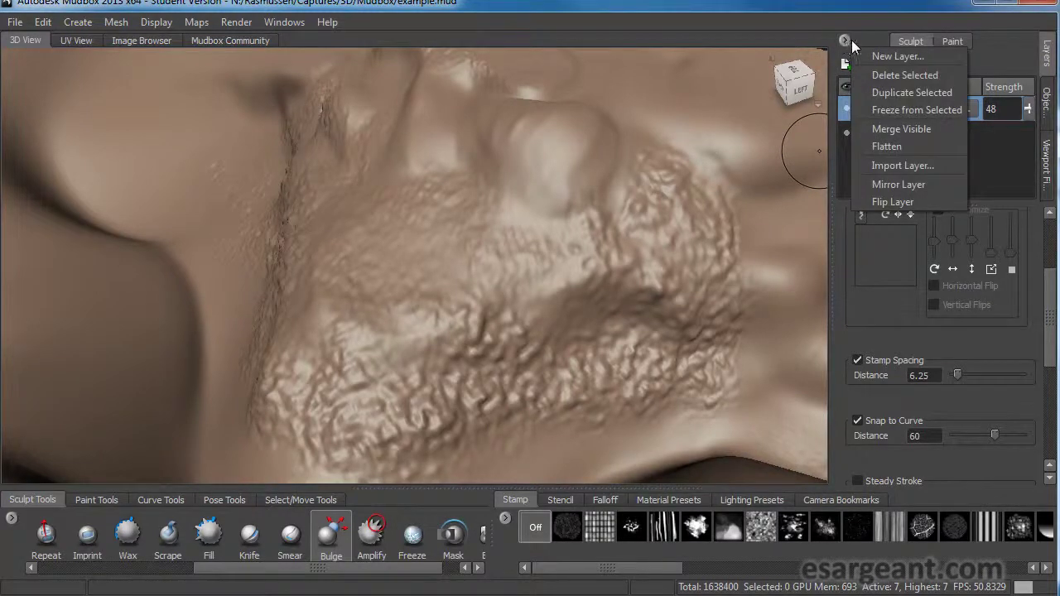
left_click(898, 147)
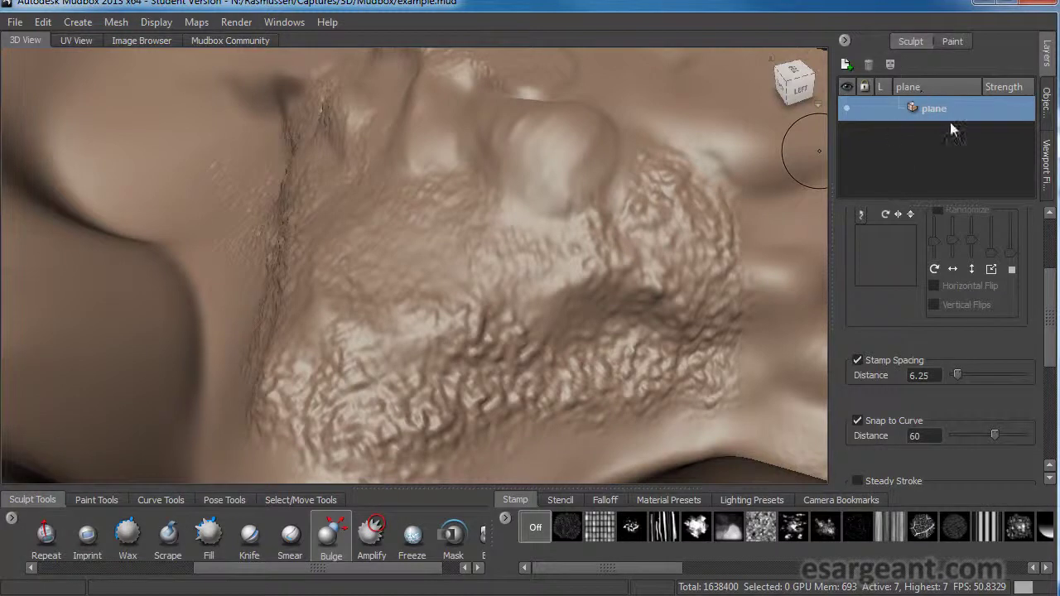
mouse_move(428, 256)
left_mouse_down("alt")
mouse_move(331, 269)
mouse_move(282, 315)
mouse_move(182, 265)
mouse_move(449, 271)
mouse_move(425, 247)
left_mouse_up("alt")
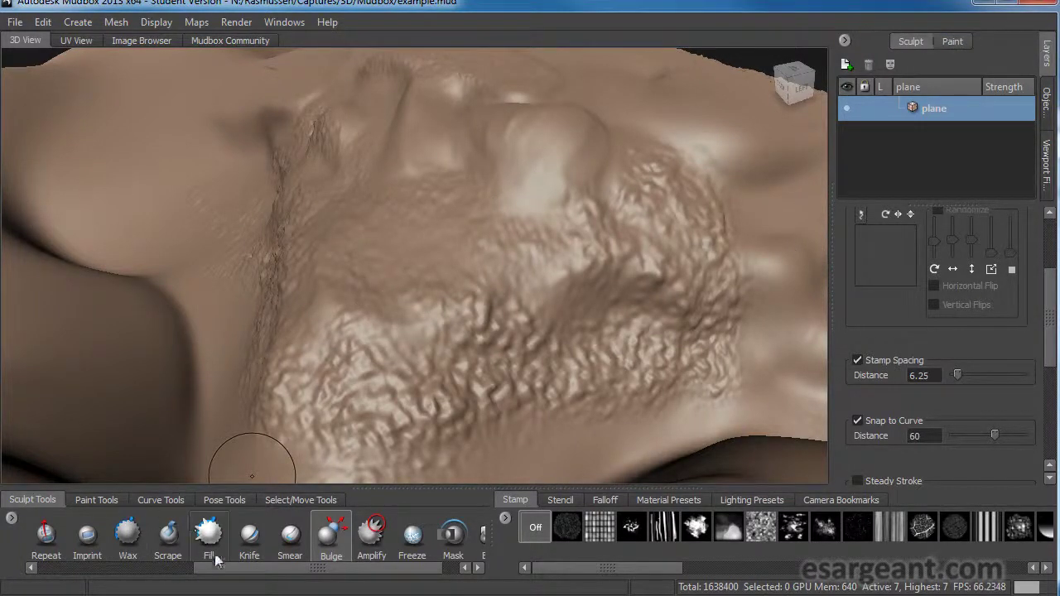
Switch to the paint tools and the plane's paint layers, with the whole rocky ledge in view
left_click(98, 500)
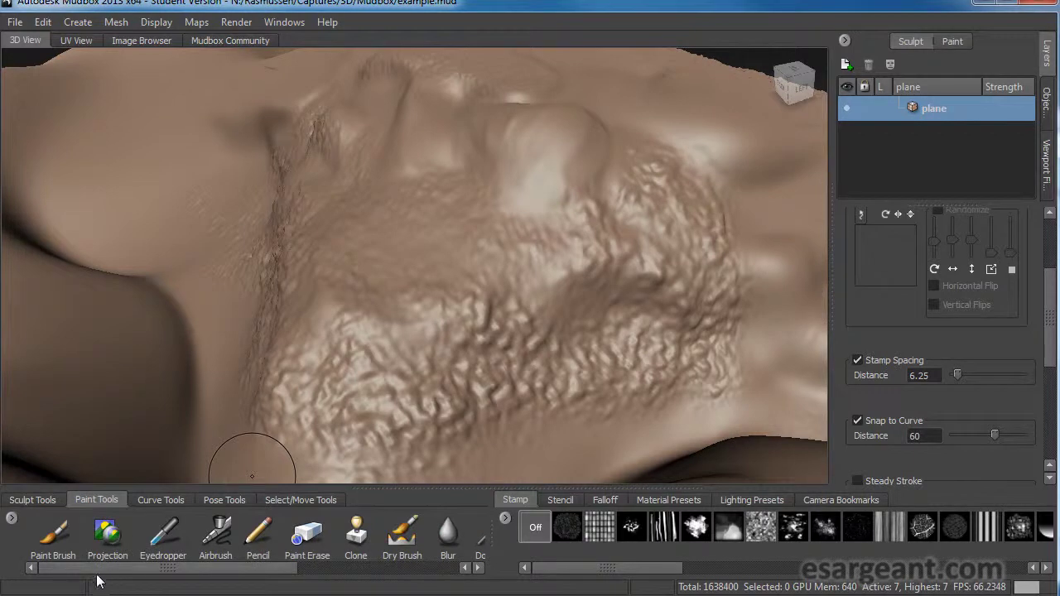
left_click_drag(448, 213, 489, 238, "alt")
right_click_drag(489, 238, 495, 348, "alt")
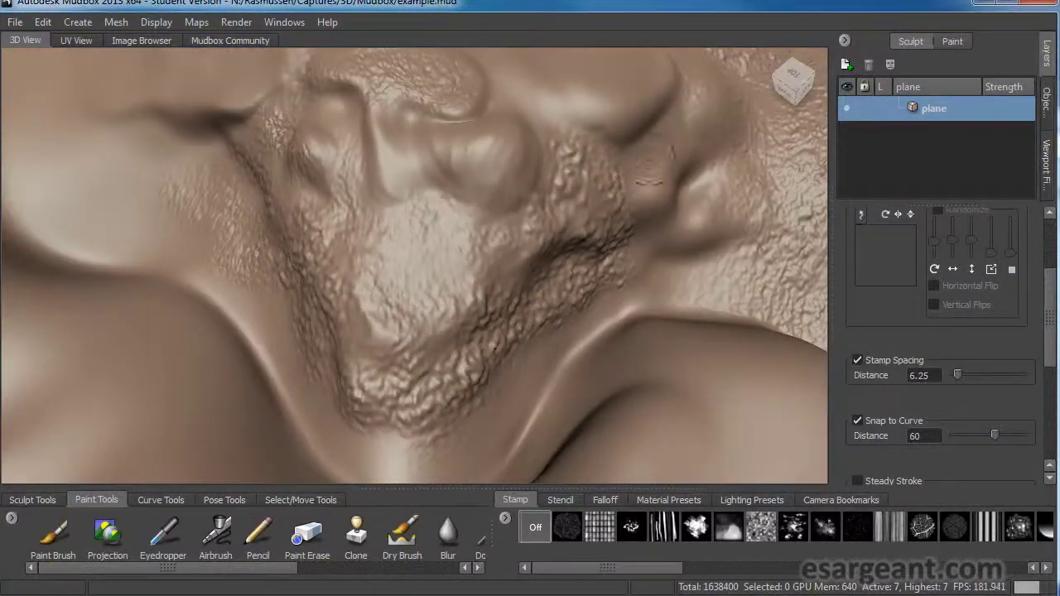
left_click(952, 43)
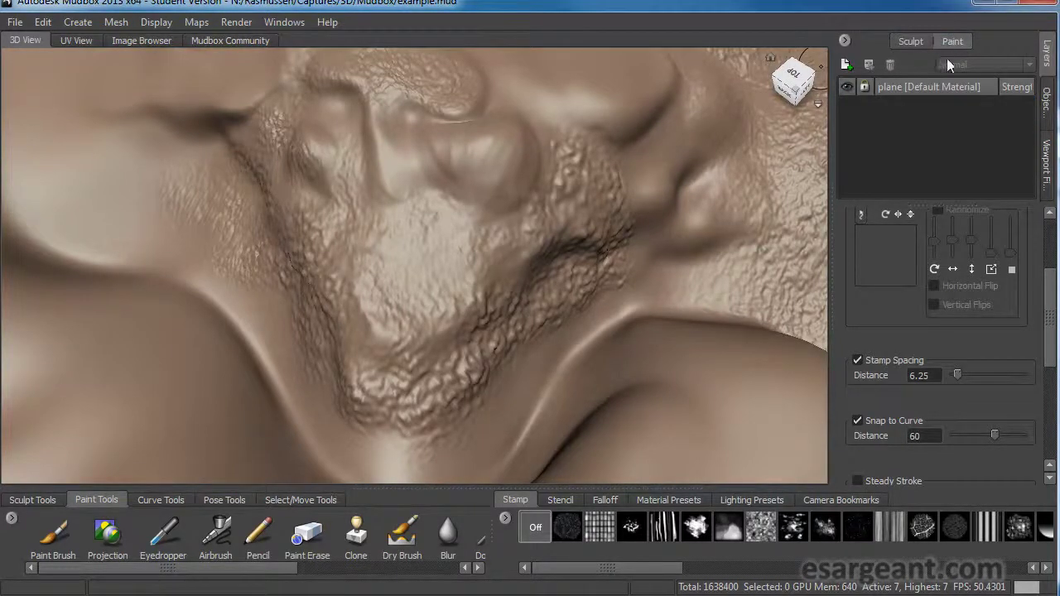
Create a paint layer named Diffuse with size 2048 on the Diffuse channel
left_click(845, 64)
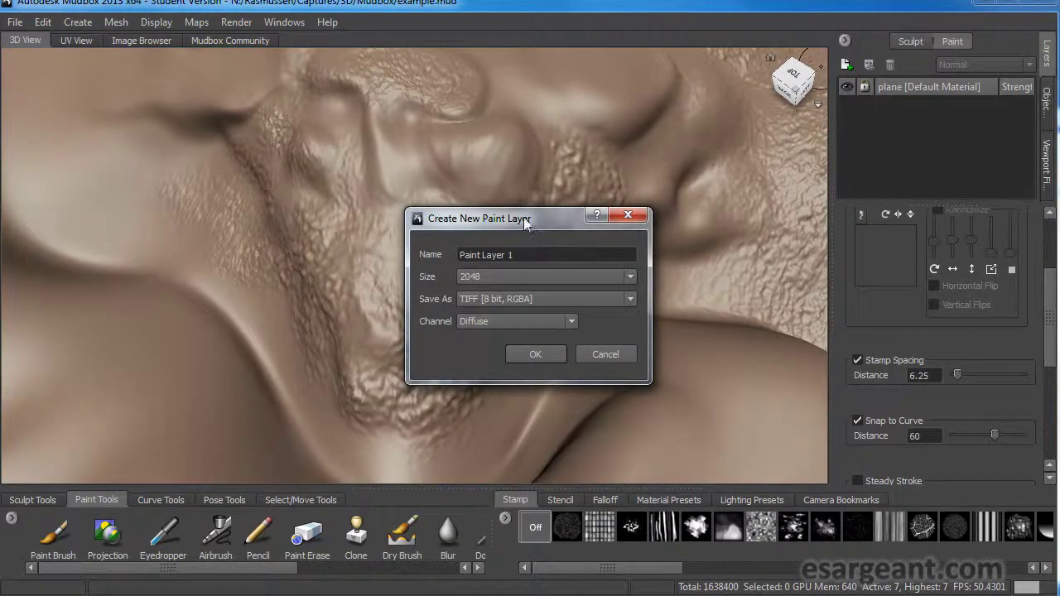
left_click_drag(523, 222, 474, 153)
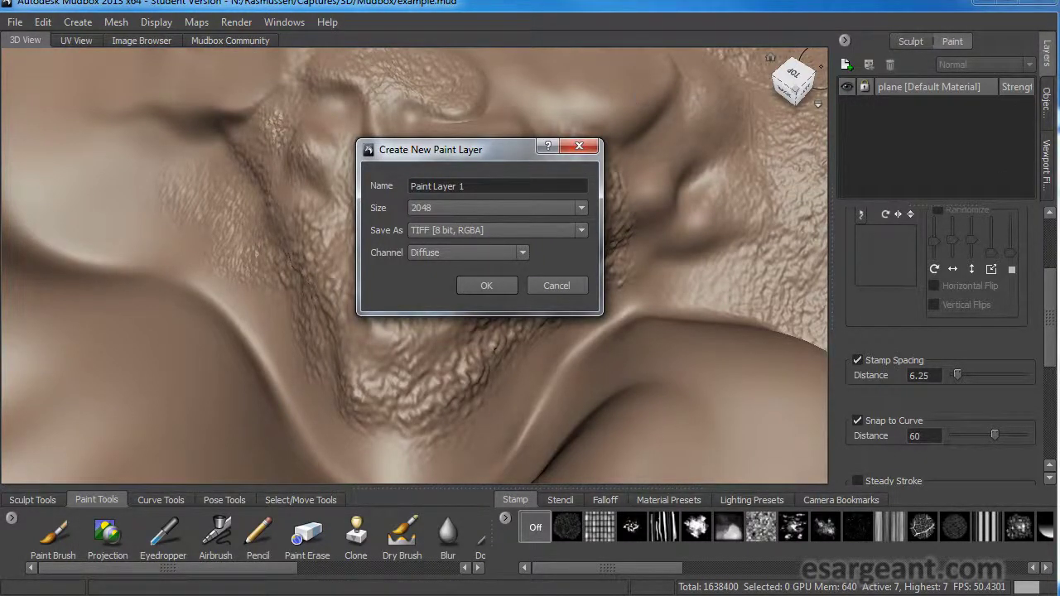
left_click_drag(473, 185, 379, 190)
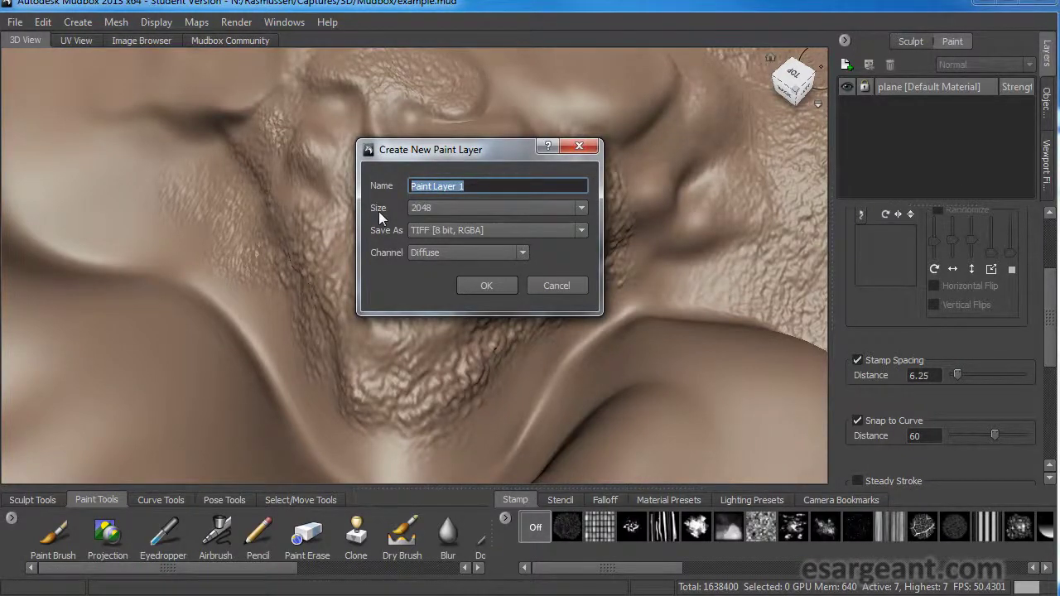
type("Diffuse")
left_click(432, 209)
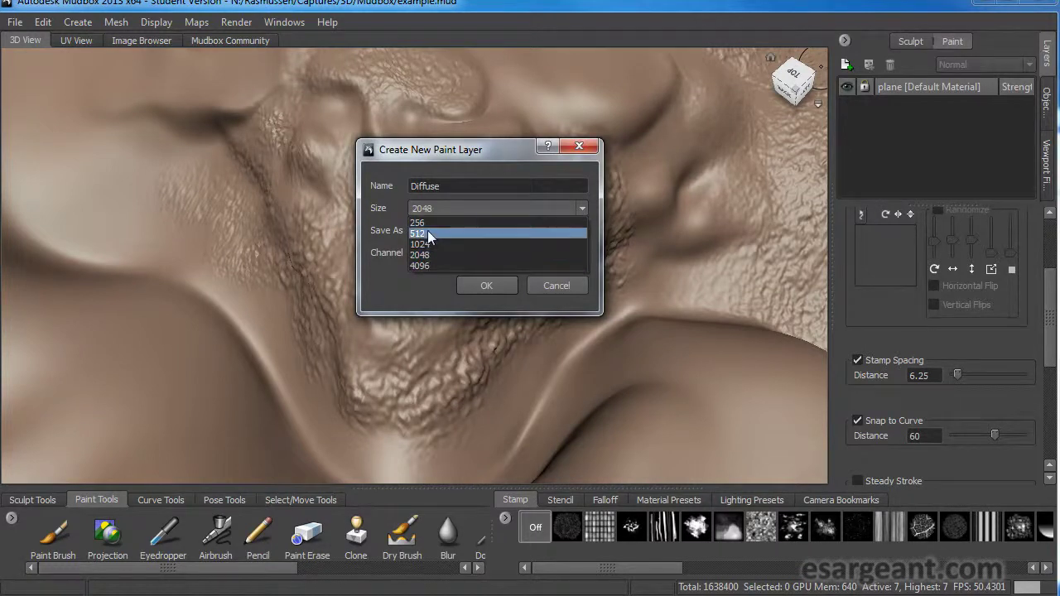
left_click(507, 255)
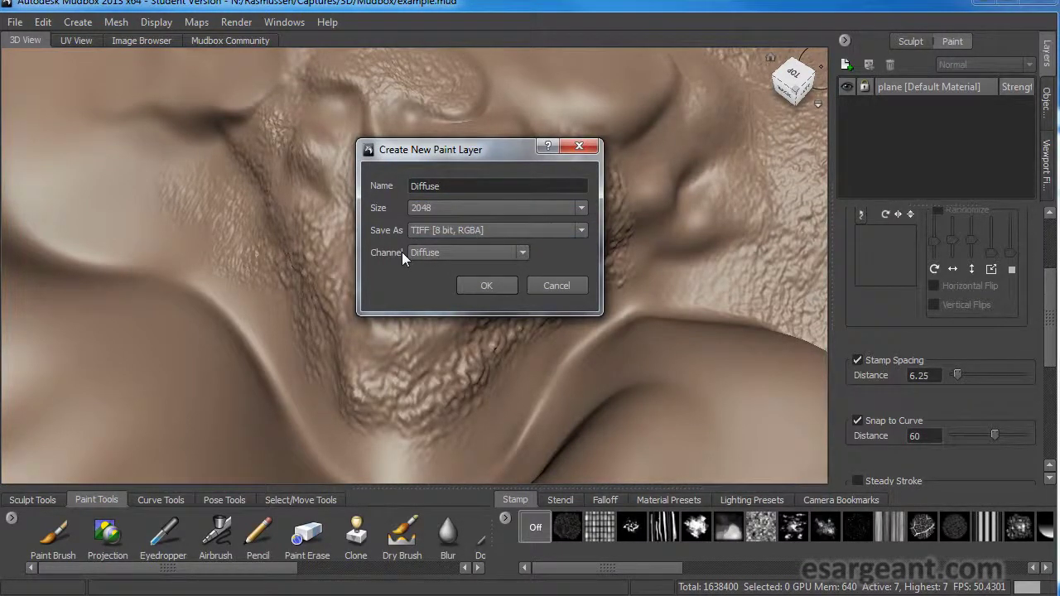
left_click(524, 253)
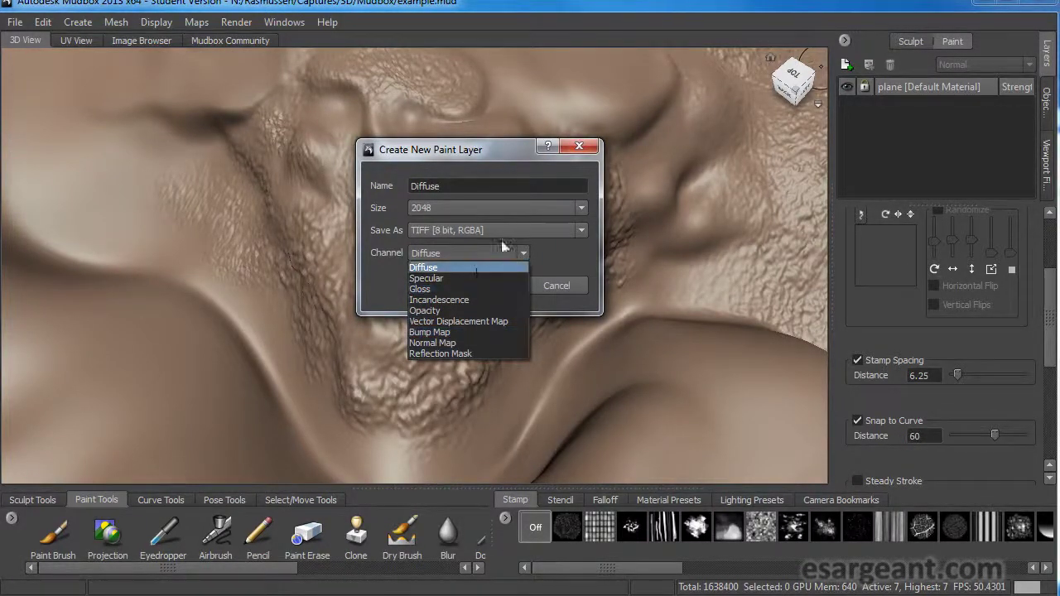
left_click(467, 267)
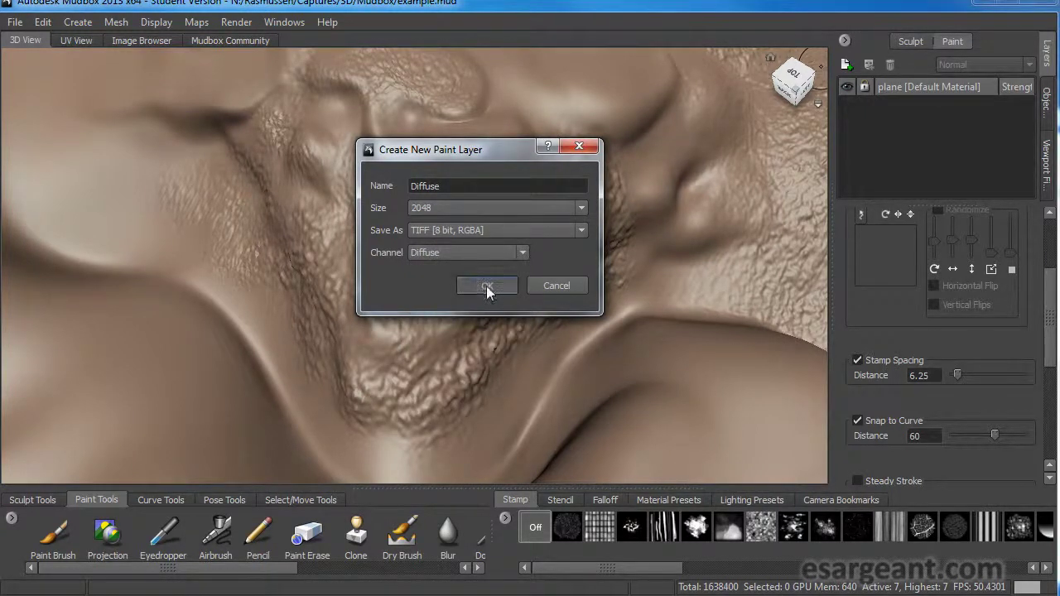
left_click(486, 285)
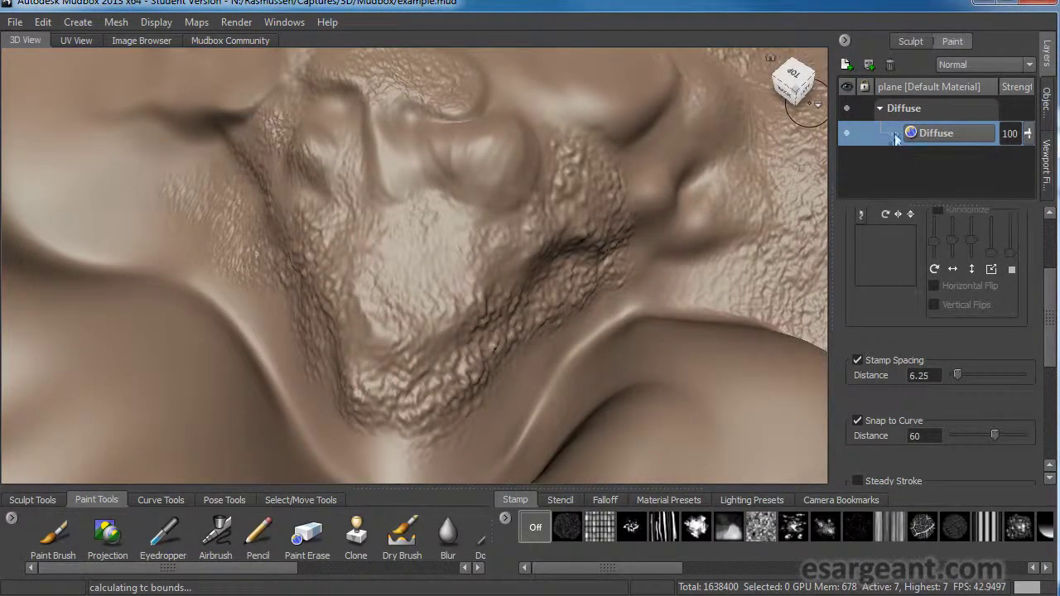
Ready the Paint Brush with a medium light green colour for painting the rocky ledge
left_click_drag(365, 313, 398, 307, "alt")
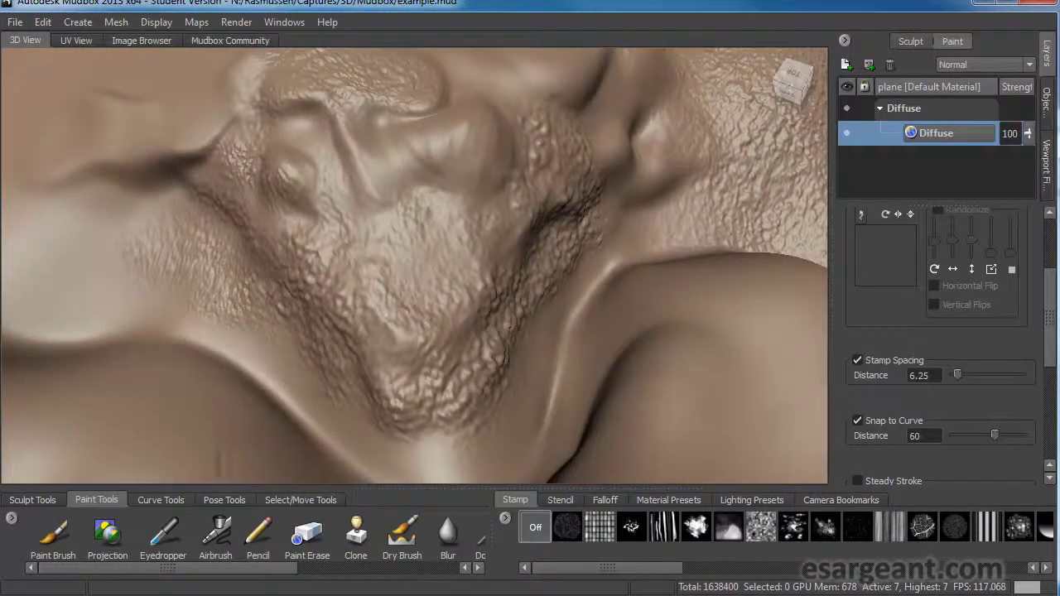
left_click(53, 534)
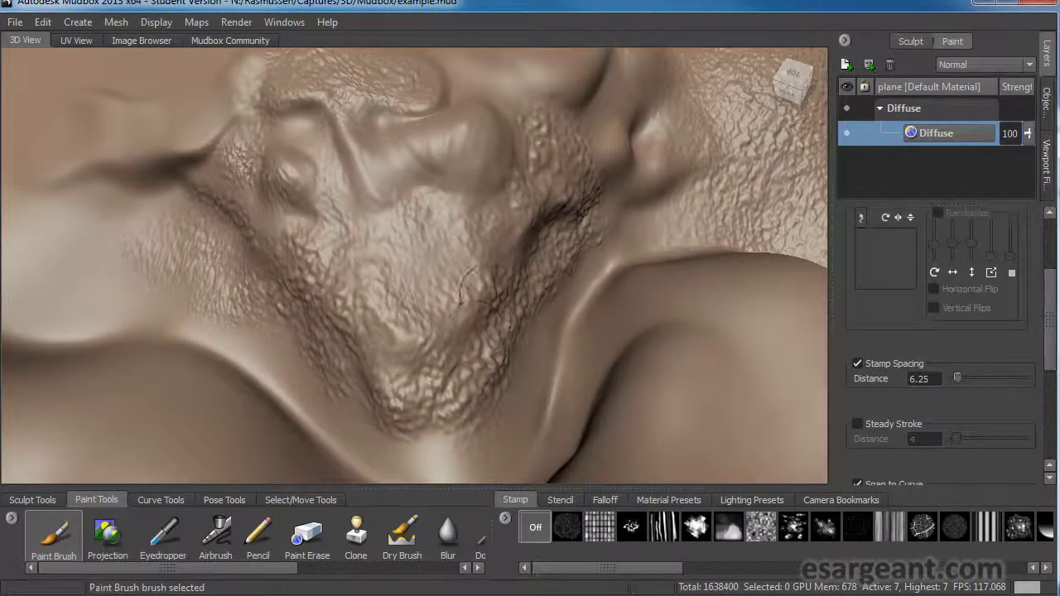
left_click_drag(484, 311, 464, 313, "alt")
scroll(1045, 308, "up", 3)
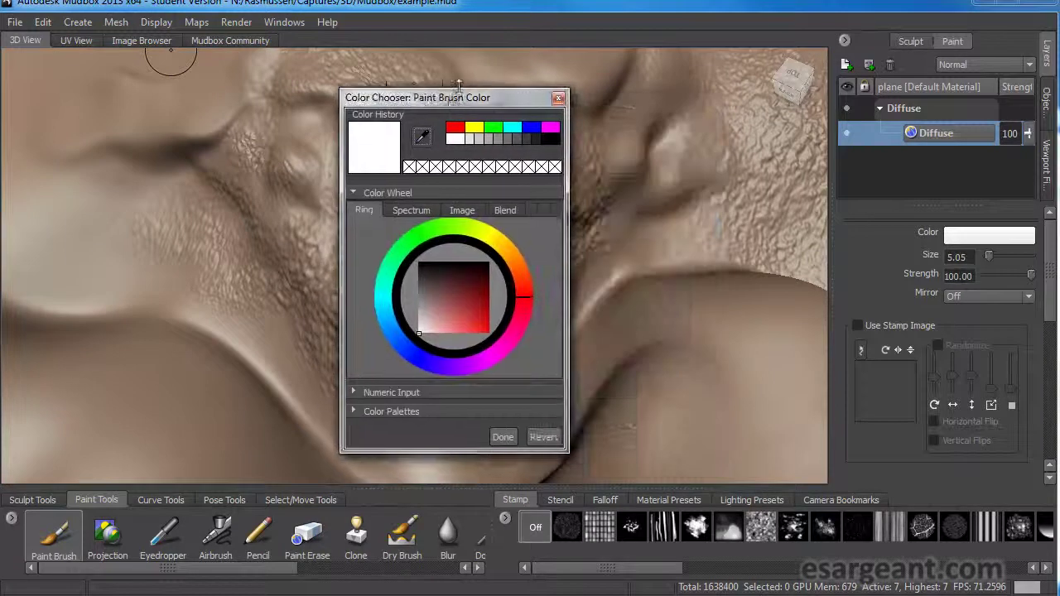
left_click_drag(407, 248, 414, 233)
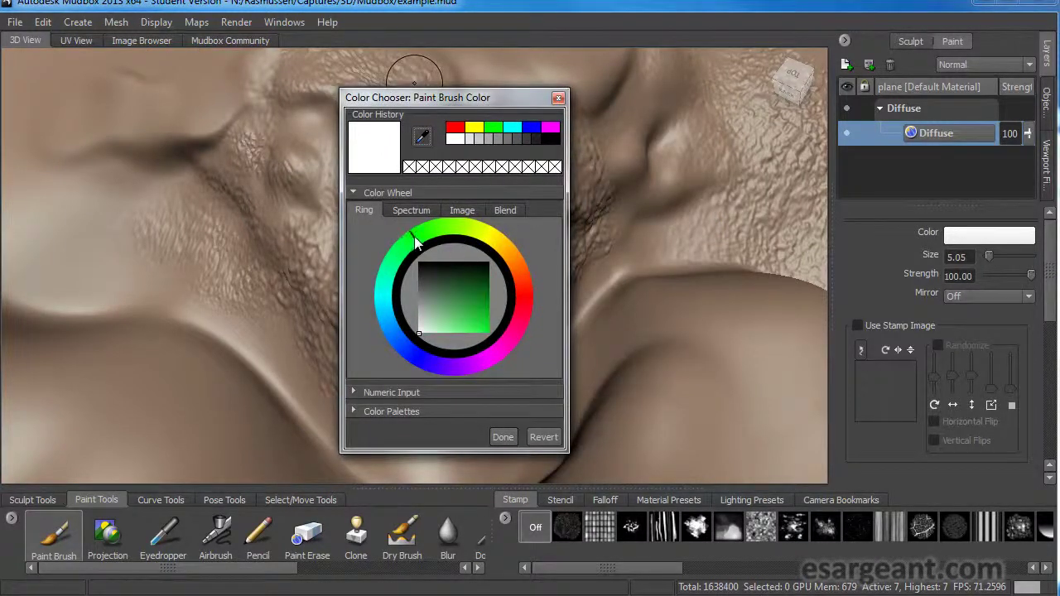
left_click(459, 291)
left_click(428, 232)
mouse_move(462, 305)
left_mouse_down()
mouse_move(454, 325)
mouse_move(456, 315)
left_mouse_up()
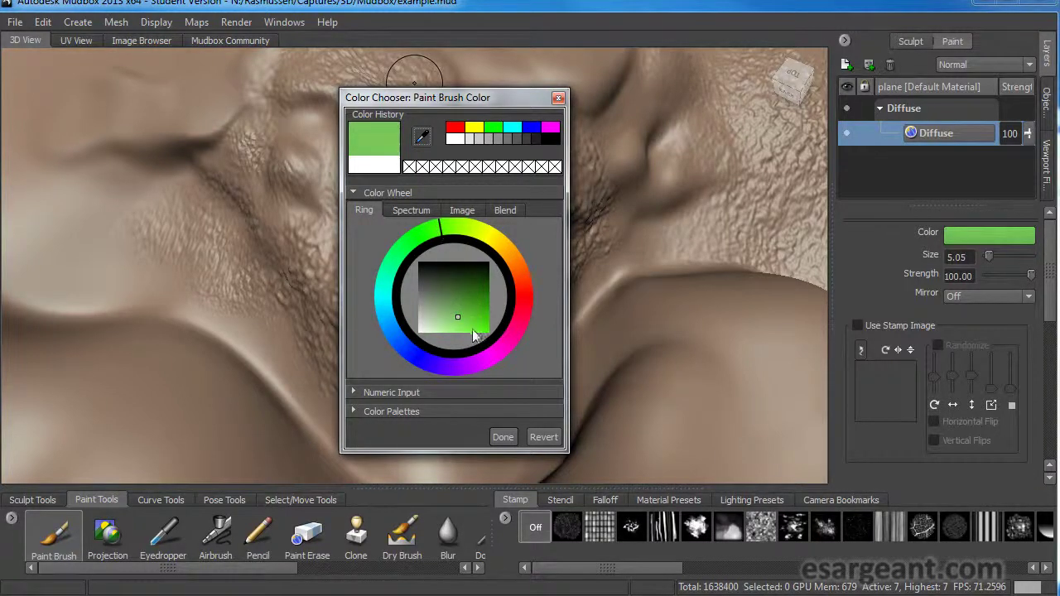
left_click(503, 438)
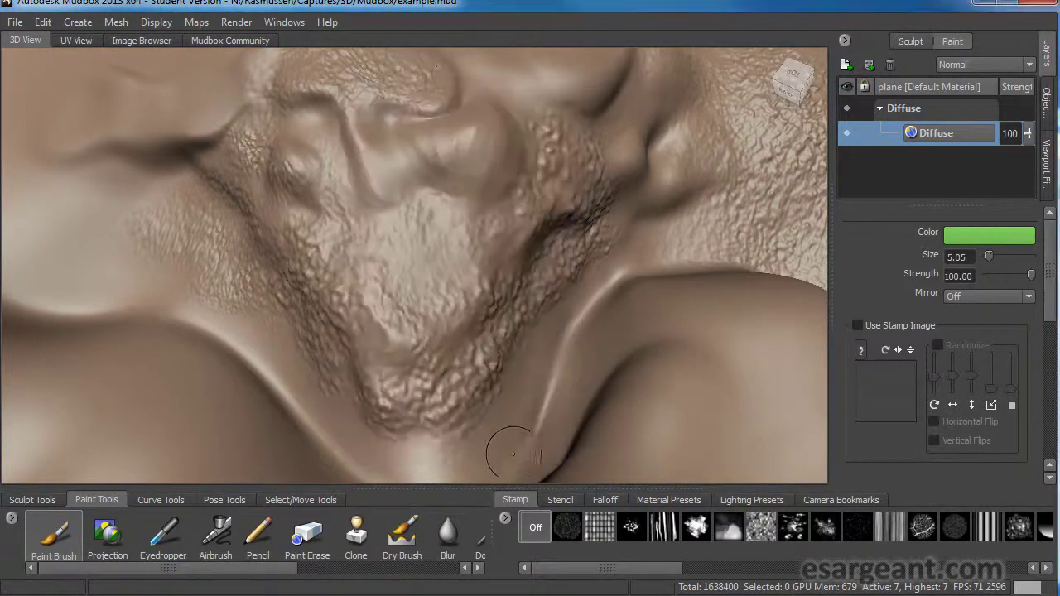
Paint the flat tops of the rocky ledge green, enlarging the brush to size 6.05
left_click_drag(376, 265, 432, 264)
key("bracketright")
key("bracketright")
key("bracketright")
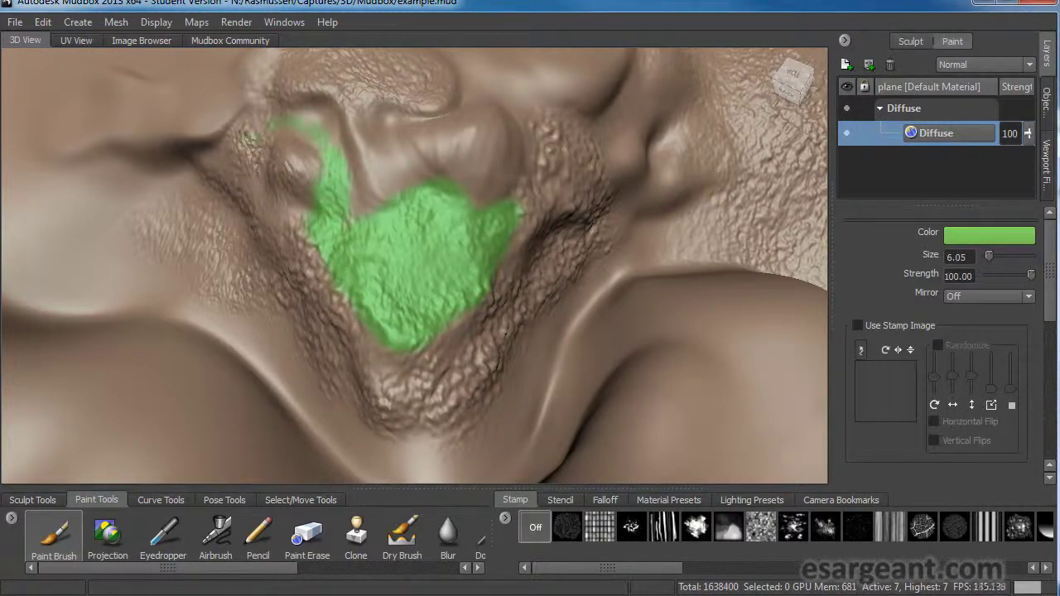
left_click_drag(314, 260, 360, 315, "alt")
left_click_drag(197, 262, 222, 240)
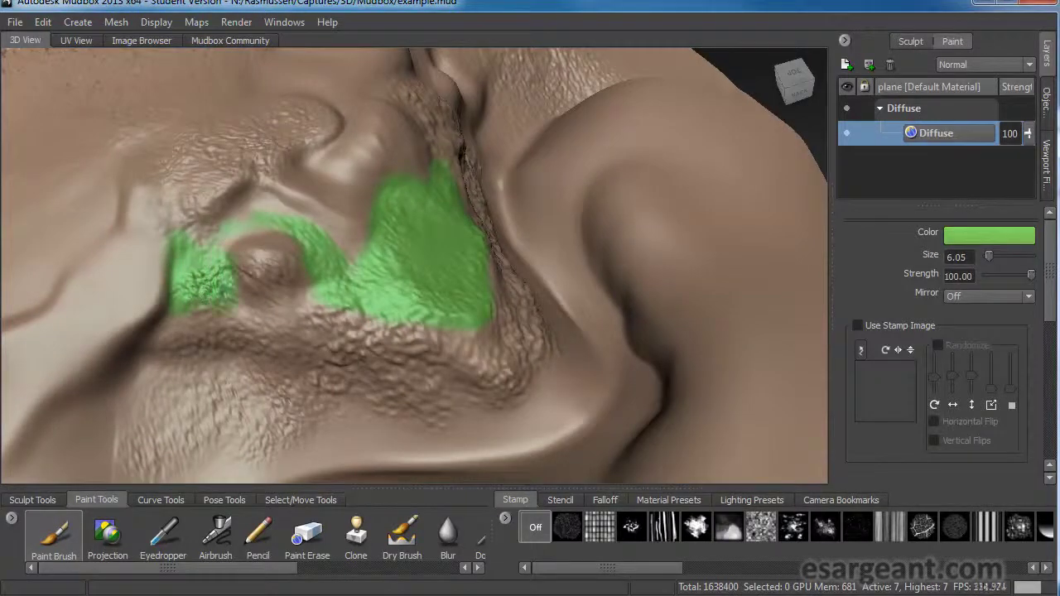
mouse_move(185, 209)
left_mouse_down("alt")
mouse_move(172, 304)
mouse_move(170, 271)
left_mouse_up("alt")
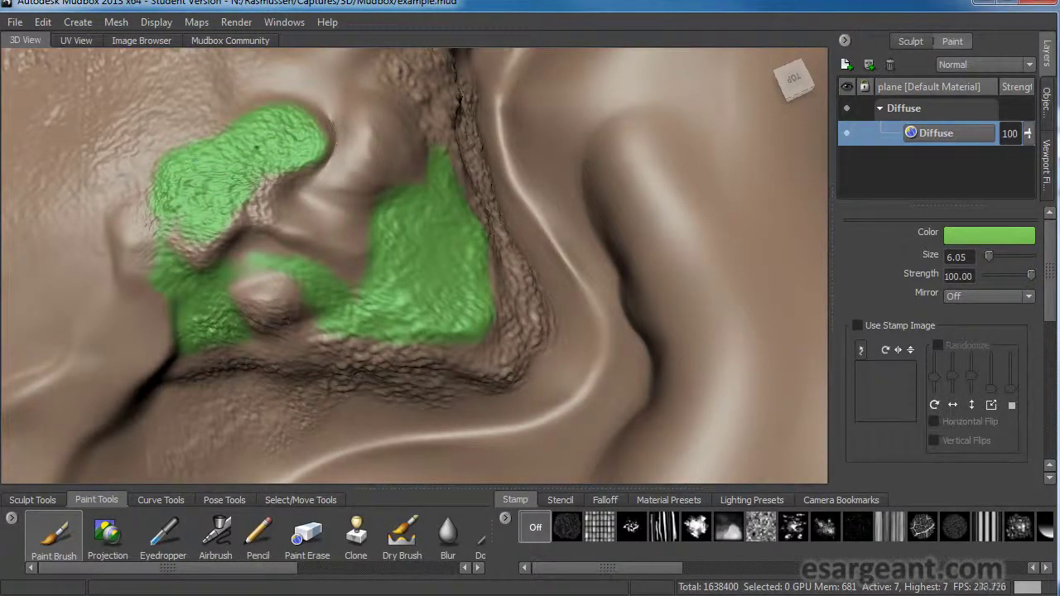
left_click_drag(273, 211, 497, 186, "alt")
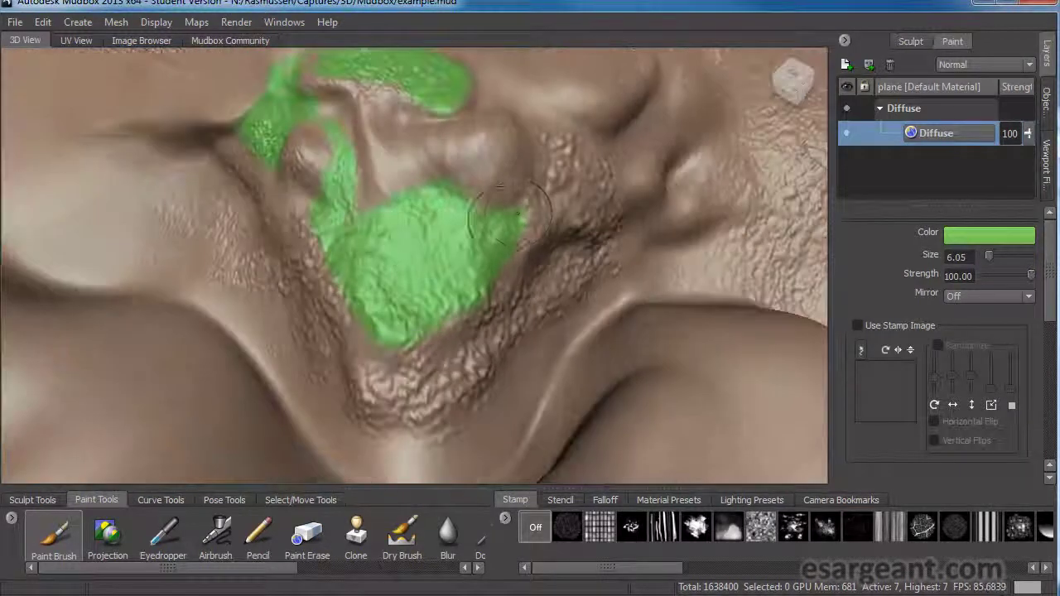
mouse_move(290, 252)
left_mouse_down("alt")
mouse_move(381, 239)
mouse_move(397, 219)
left_mouse_up("alt")
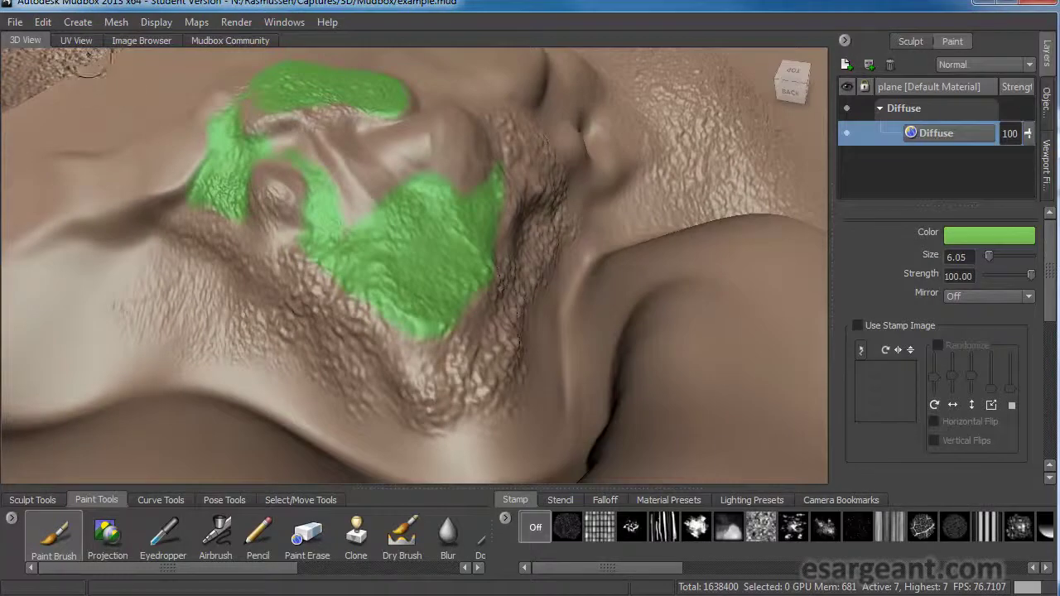
Examine how the green paint lies on the plane's UV layout, and return to the 3D model
left_click(76, 41)
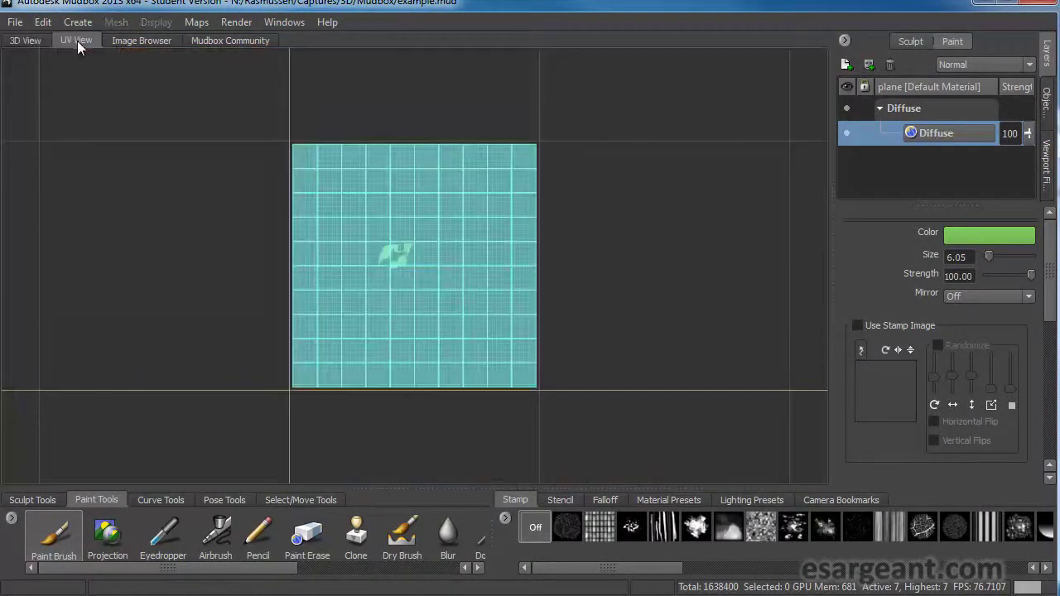
right_click_drag(443, 236, 911, 215, "alt")
right_click_drag(346, 233, 529, 205, "alt")
scroll(529, 210, "up", 2)
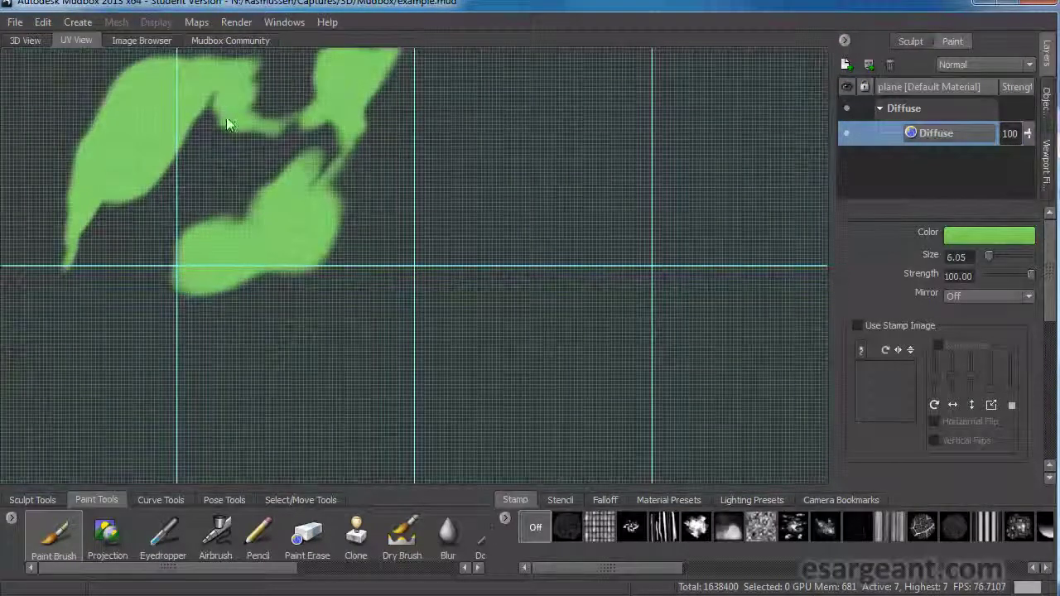
scroll(612, 152, "down", 5)
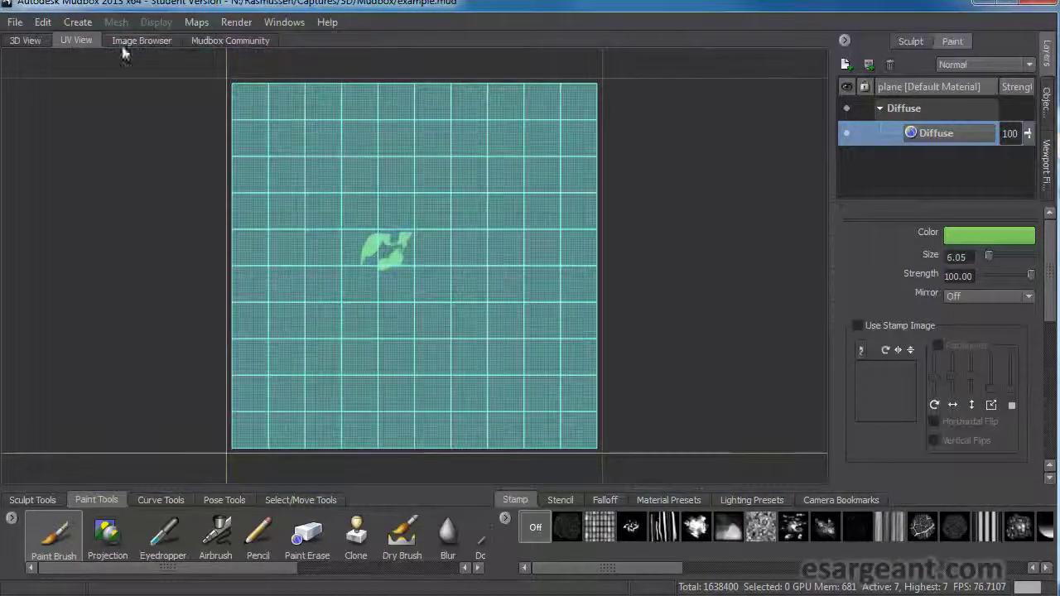
left_click(30, 43)
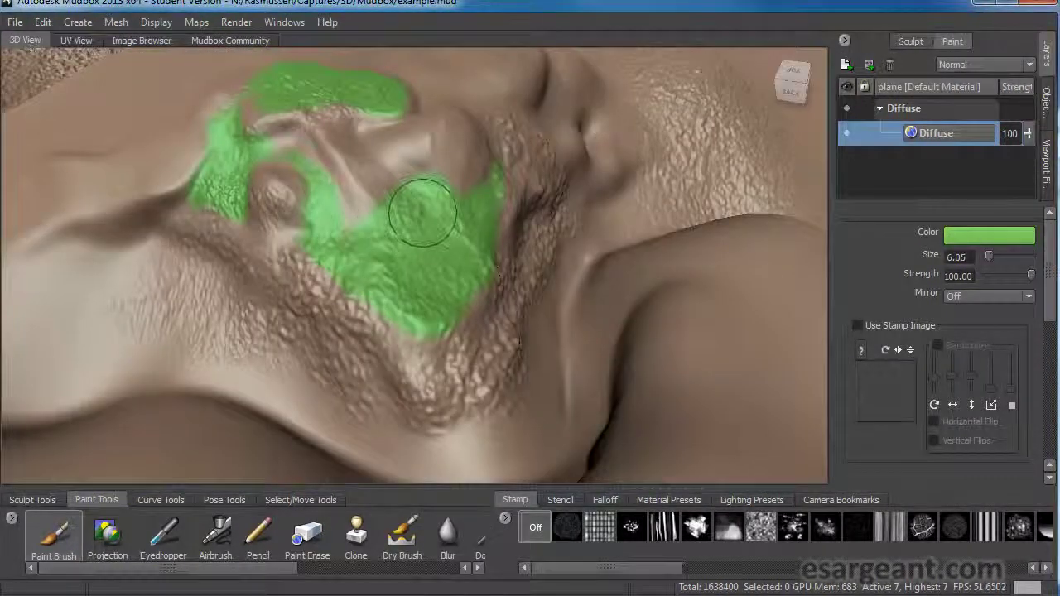
left_click_drag(420, 214, 489, 215, "alt")
scroll(494, 211, "down", 3)
right_click_drag(488, 216, 177, 234, "alt")
mouse_move(412, 131)
right_mouse_down("alt")
mouse_move(390, 73)
mouse_move(254, 232)
mouse_move(665, 202)
mouse_move(684, 260)
right_mouse_up("alt")
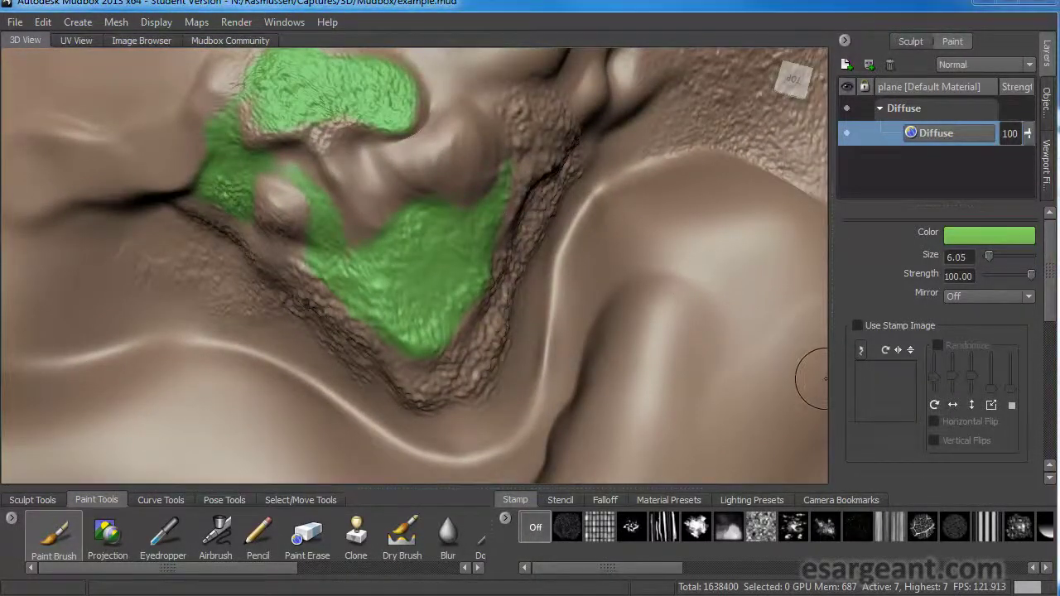
Choose the dense grey noise image as the Paint Brush stamp
left_click_drag(1049, 273, 1049, 400)
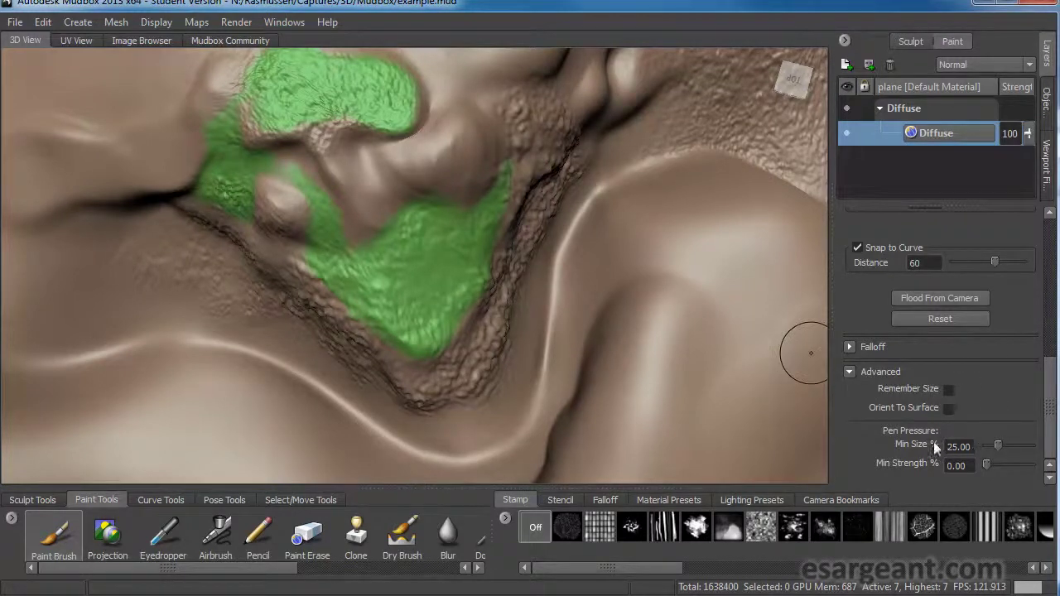
left_click_drag(1050, 416, 1049, 373)
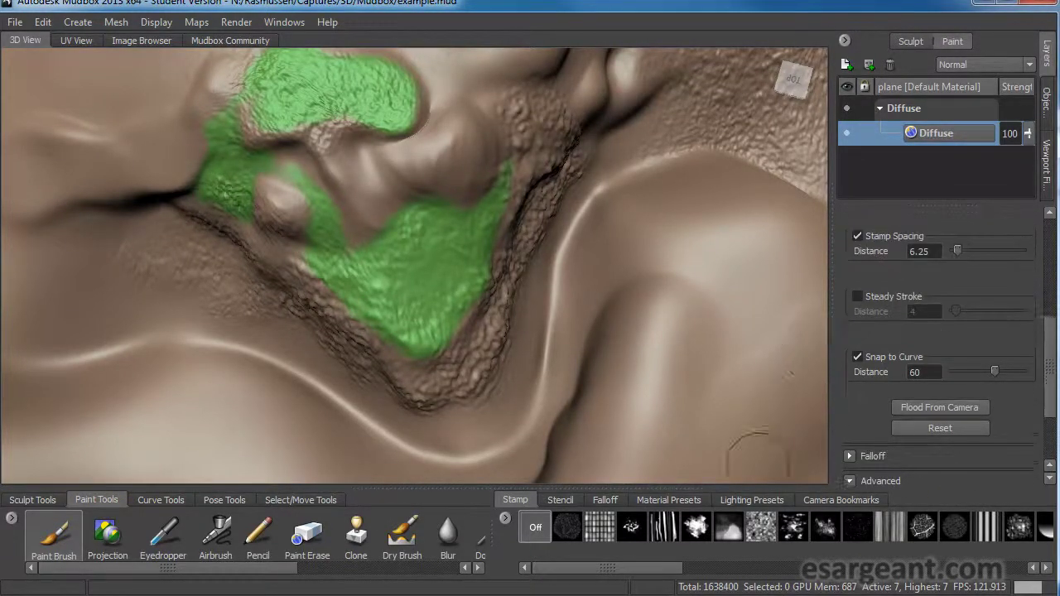
left_click(598, 531)
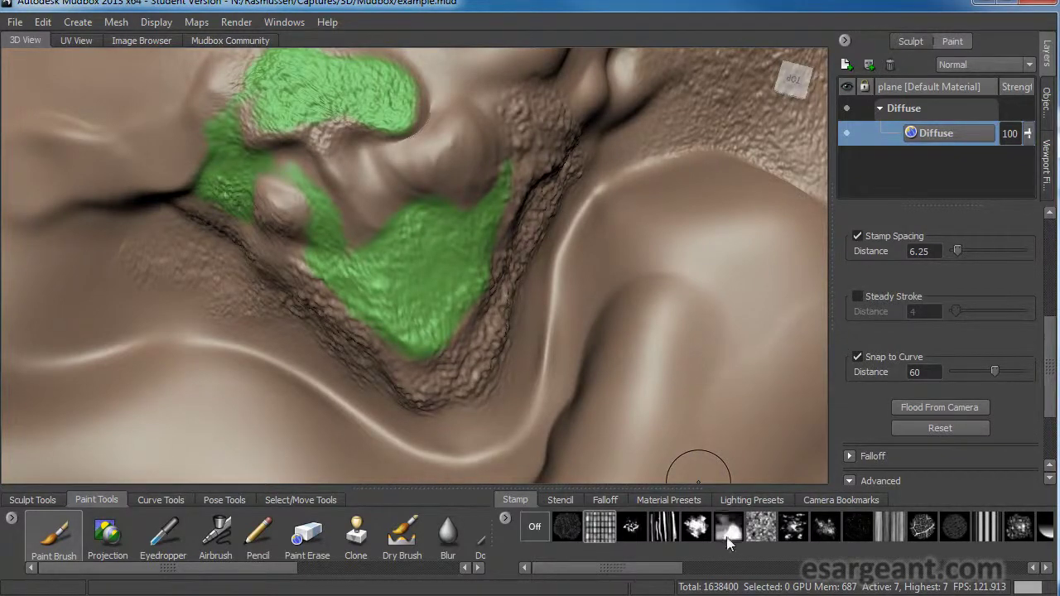
left_click(754, 534)
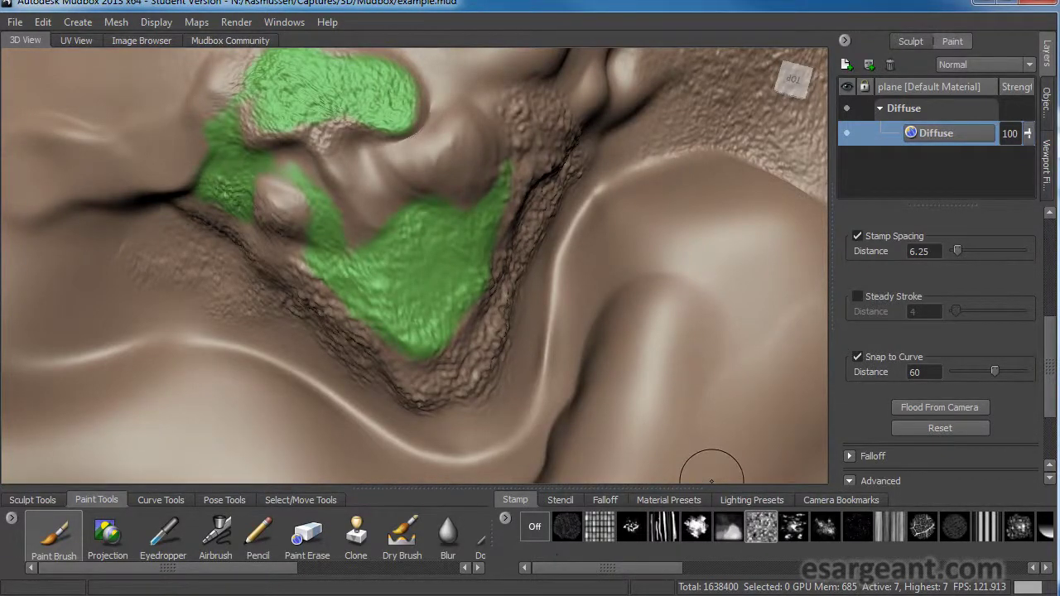
scroll(1053, 398, "up", 5)
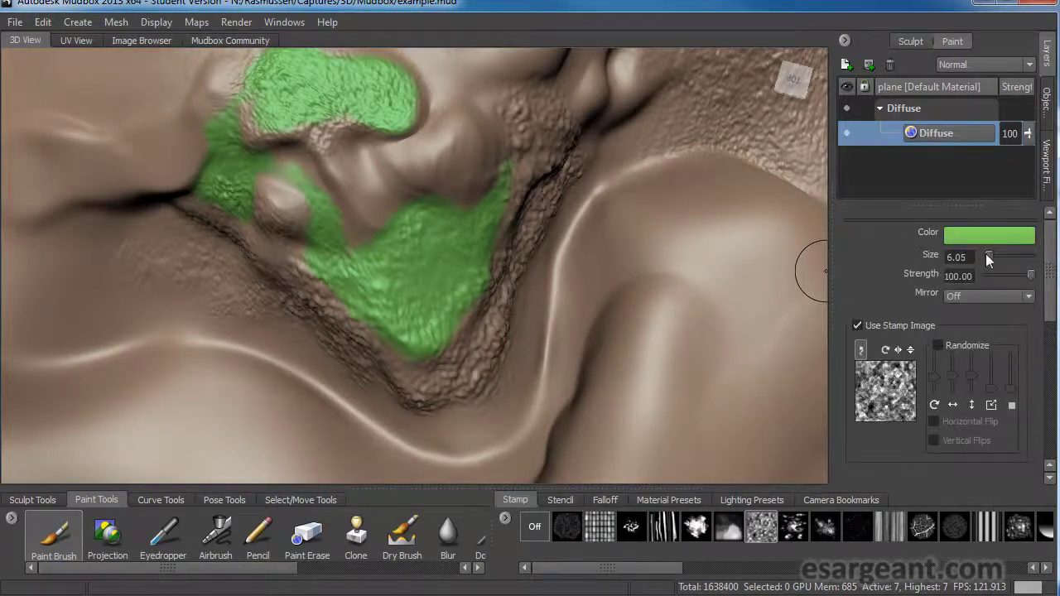
Set the Paint Brush colour to a dark olive brown
left_click(982, 232)
left_click_drag(465, 247, 475, 248)
mouse_move(465, 322)
left_mouse_down()
mouse_move(448, 335)
mouse_move(485, 314)
mouse_move(472, 320)
left_mouse_up()
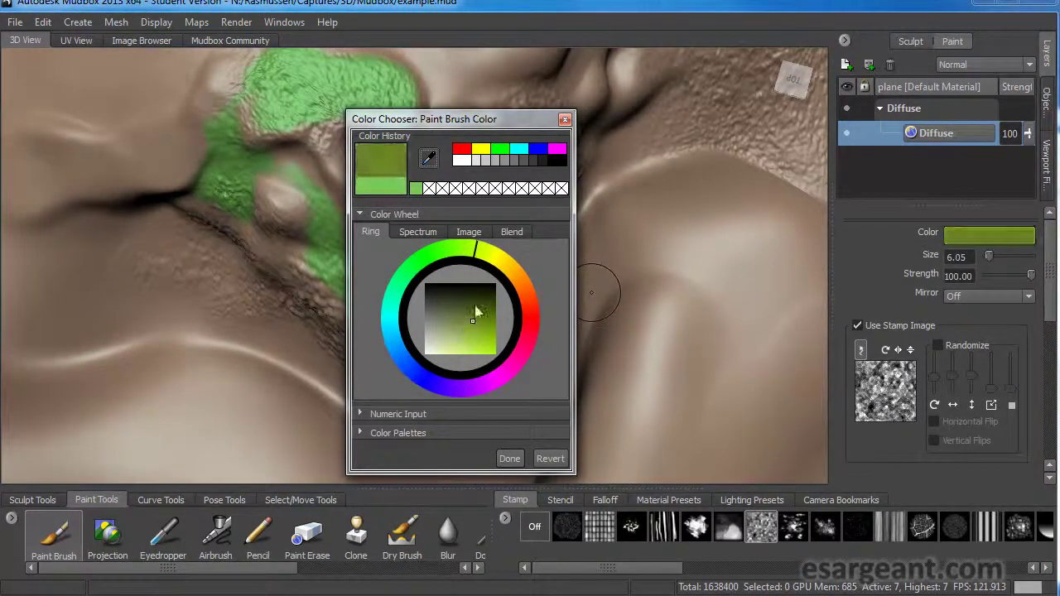
left_click(487, 304)
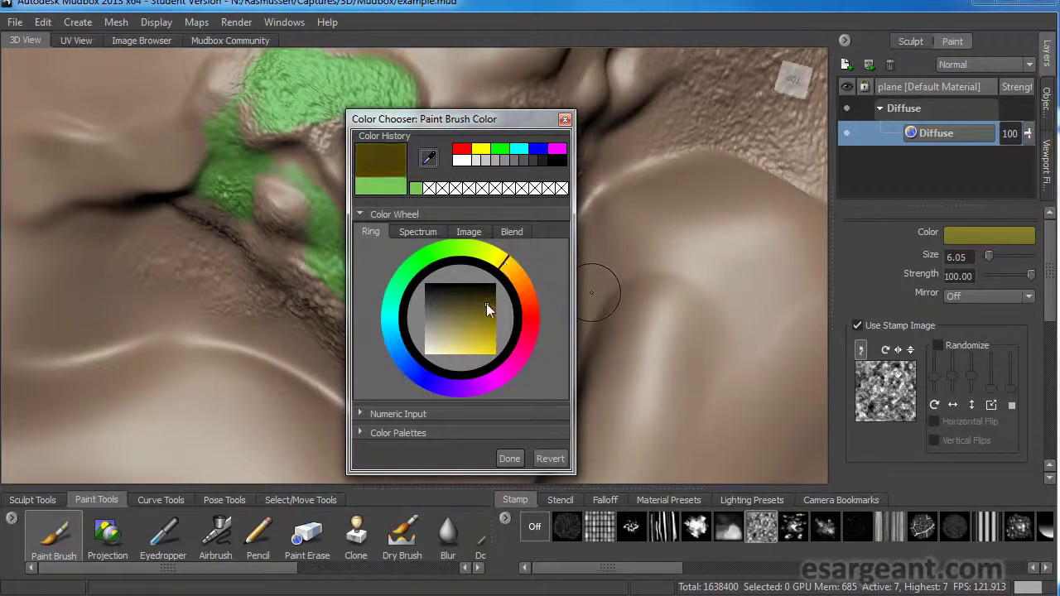
left_click_drag(474, 305, 453, 309)
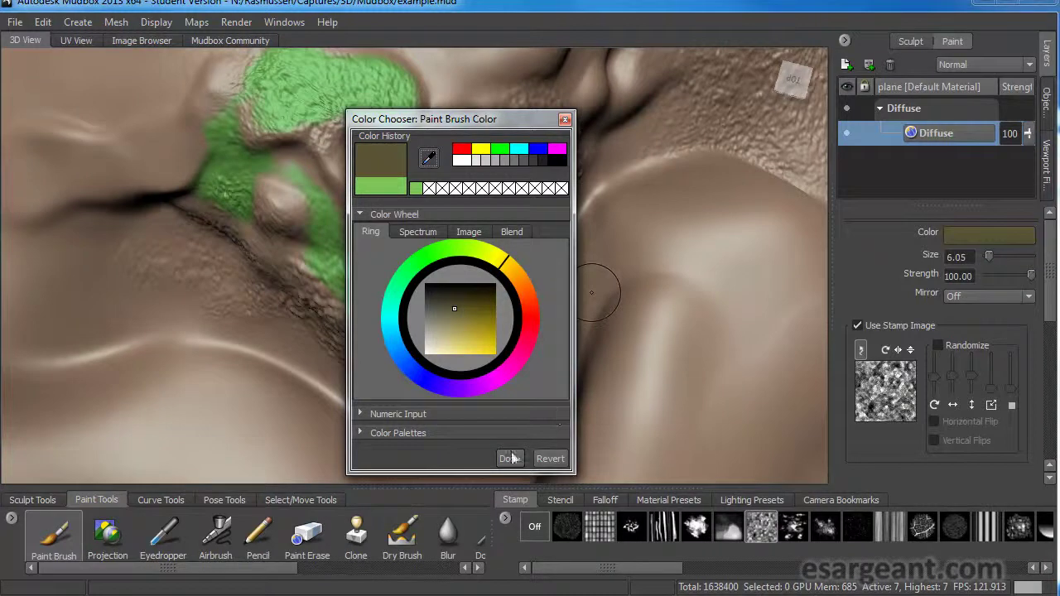
left_click(509, 458)
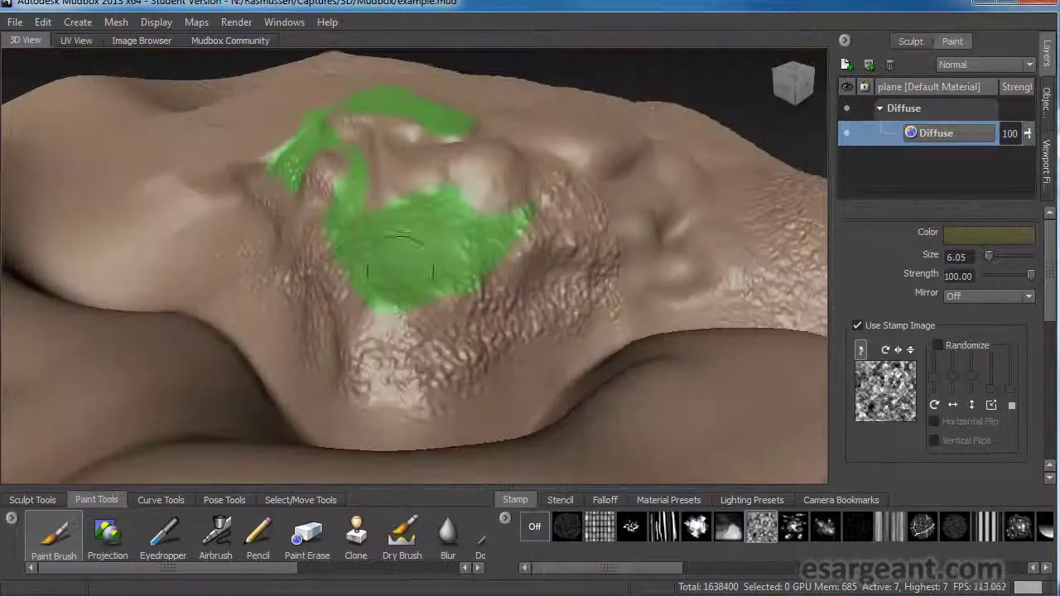
Paint the rough cliff face below the green patch in olive brown with the noise stamp, using brush size 8.86
mouse_move(431, 347)
left_mouse_down("alt")
mouse_move(386, 350)
mouse_move(431, 352)
left_mouse_up("alt")
left_click(402, 338)
left_click_drag(1048, 308, 1050, 446)
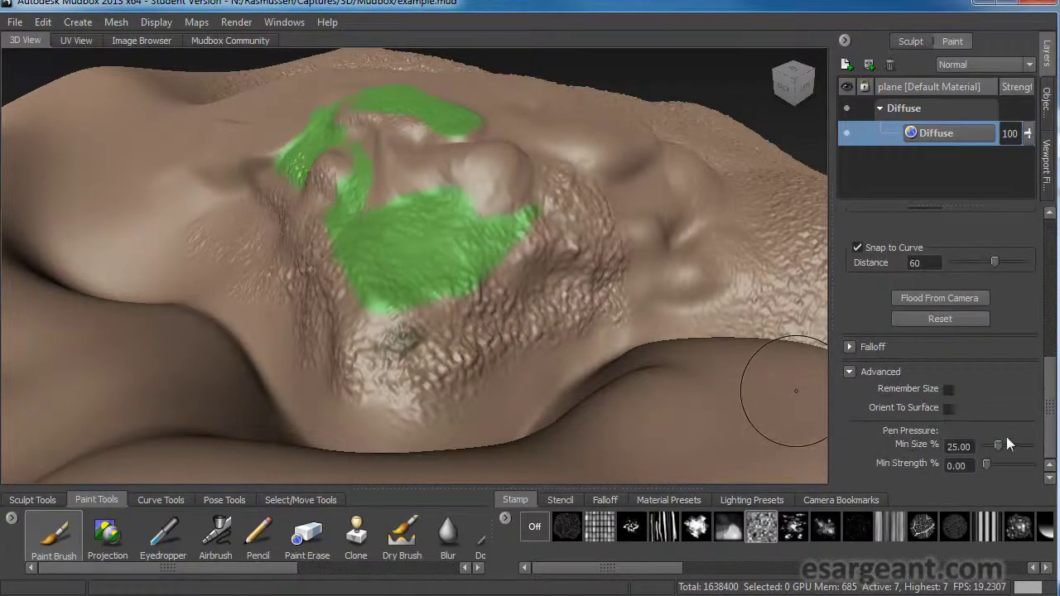
left_click_drag(1049, 445, 1049, 308)
mouse_move(400, 336)
left_mouse_down()
mouse_move(489, 339)
mouse_move(547, 318)
mouse_move(389, 347)
mouse_move(460, 305)
mouse_move(429, 362)
left_mouse_up()
mouse_move(403, 290)
left_mouse_down()
mouse_move(480, 281)
mouse_move(463, 319)
mouse_move(416, 350)
left_mouse_up()
mouse_move(543, 293)
left_mouse_down()
mouse_move(573, 283)
mouse_move(548, 213)
left_mouse_up()
mouse_move(530, 344)
left_mouse_down()
mouse_move(548, 372)
mouse_move(523, 440)
left_mouse_up()
mouse_move(495, 324)
left_mouse_down()
mouse_move(499, 313)
mouse_move(566, 309)
left_mouse_up()
left_click_drag(596, 371, 648, 339, "alt")
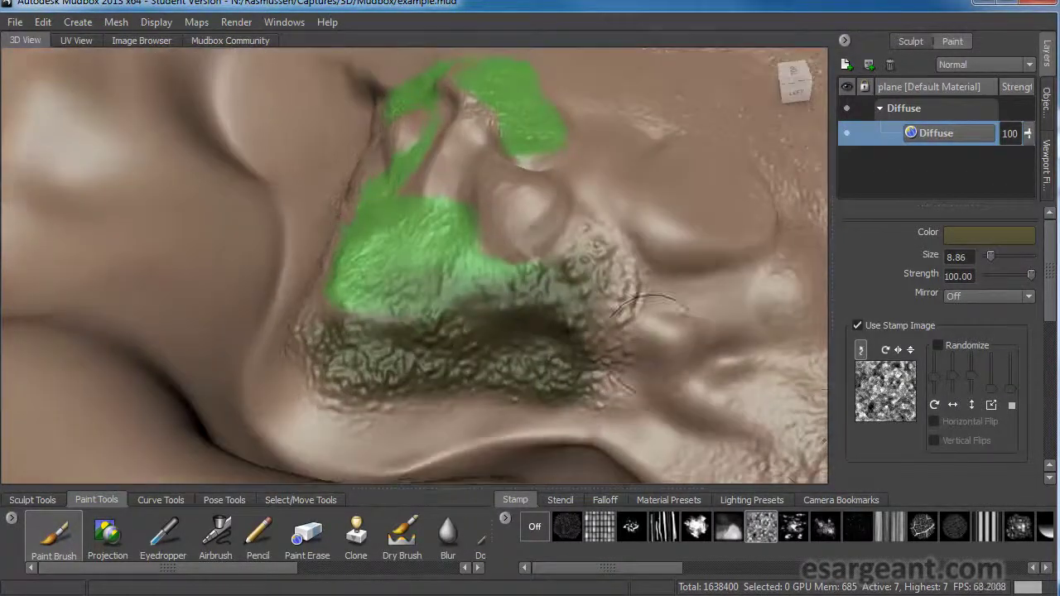
Try a broad stroke across the whole terrain with the vertical streak stamp at a much larger brush size, and undo it
left_click(663, 538)
left_click_drag(213, 200, 227, 232, "alt")
right_click_drag(584, 221, 192, 229, "alt")
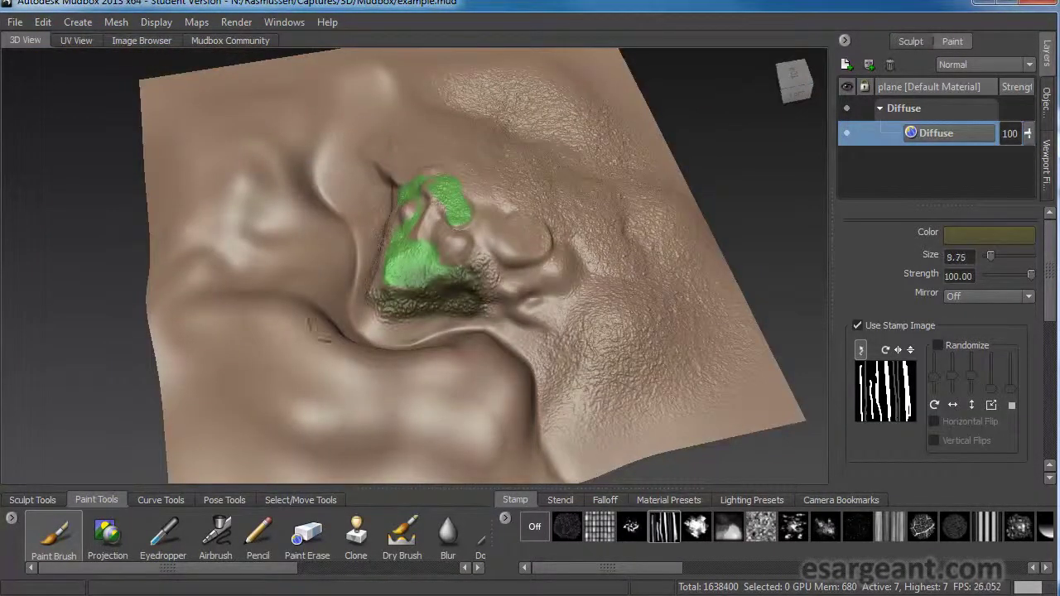
mouse_move(211, 240)
left_mouse_down()
mouse_move(227, 348)
mouse_move(410, 402)
mouse_move(456, 435)
left_mouse_up()
mouse_move(326, 341)
left_mouse_down("alt")
mouse_move(422, 240)
mouse_move(497, 195)
mouse_move(476, 249)
mouse_move(335, 346)
left_mouse_up("alt")
key("ctrl+z")
left_click_drag(516, 350, 381, 201, "alt")
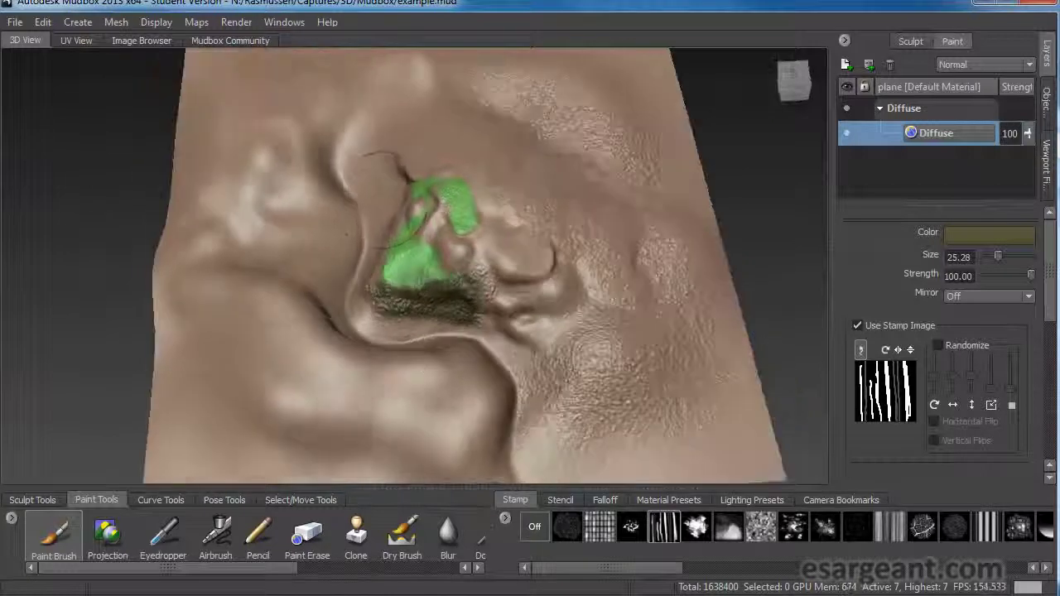
Turn off the brush stamp and load the bw_cellNoise stencil over the green ledge and its cliff
right_click_drag(402, 237, 733, 265, "alt")
mouse_move(439, 381)
left_mouse_down("alt")
mouse_move(555, 301)
mouse_move(441, 377)
mouse_move(464, 356)
left_mouse_up("alt")
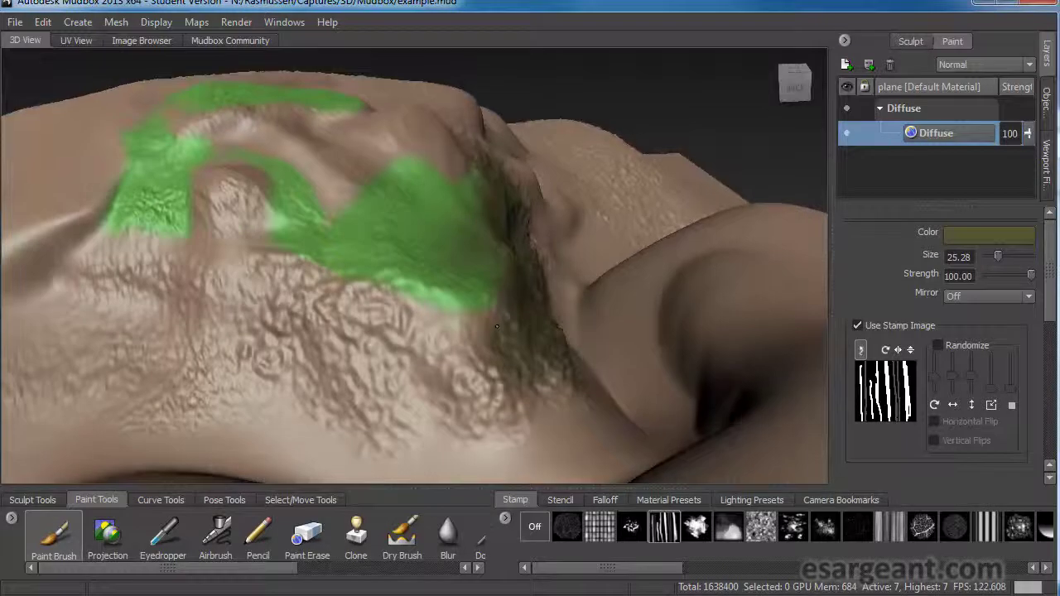
left_click(542, 522)
left_click(560, 499)
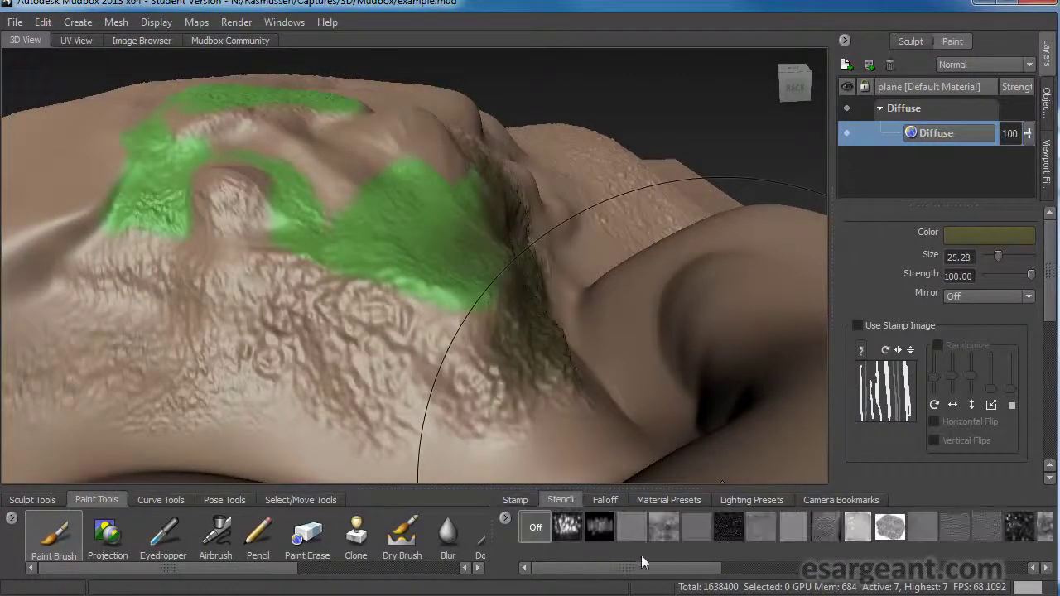
left_click(568, 527)
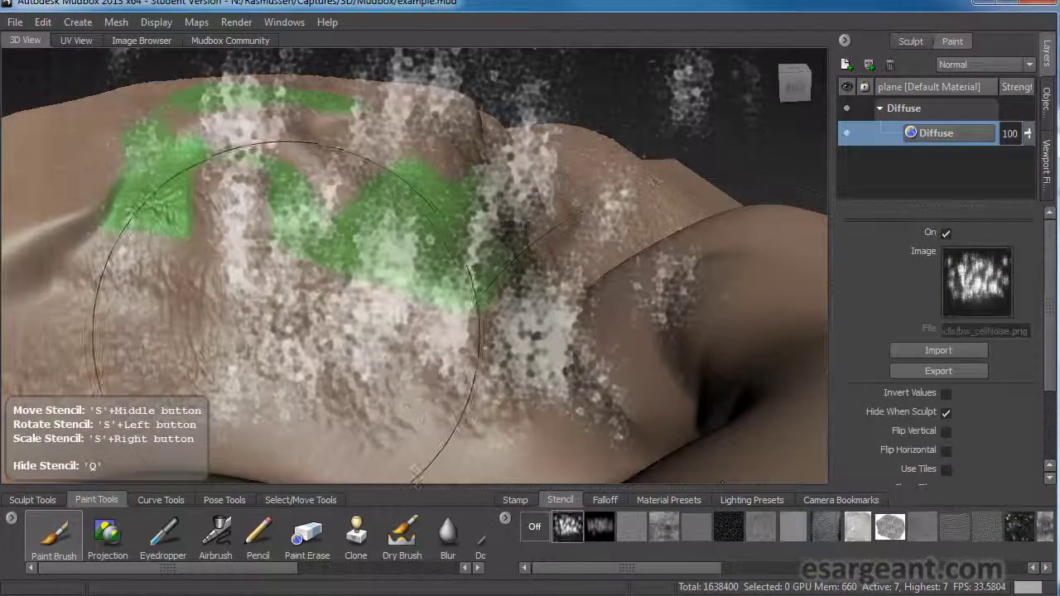
Paint the other side of the cliff through the cell noise stencil, hiding and showing the stencil to check the paint
mouse_move(294, 331)
left_mouse_down("alt")
mouse_move(338, 338)
mouse_move(348, 358)
mouse_move(343, 320)
mouse_move(300, 324)
left_mouse_up("alt")
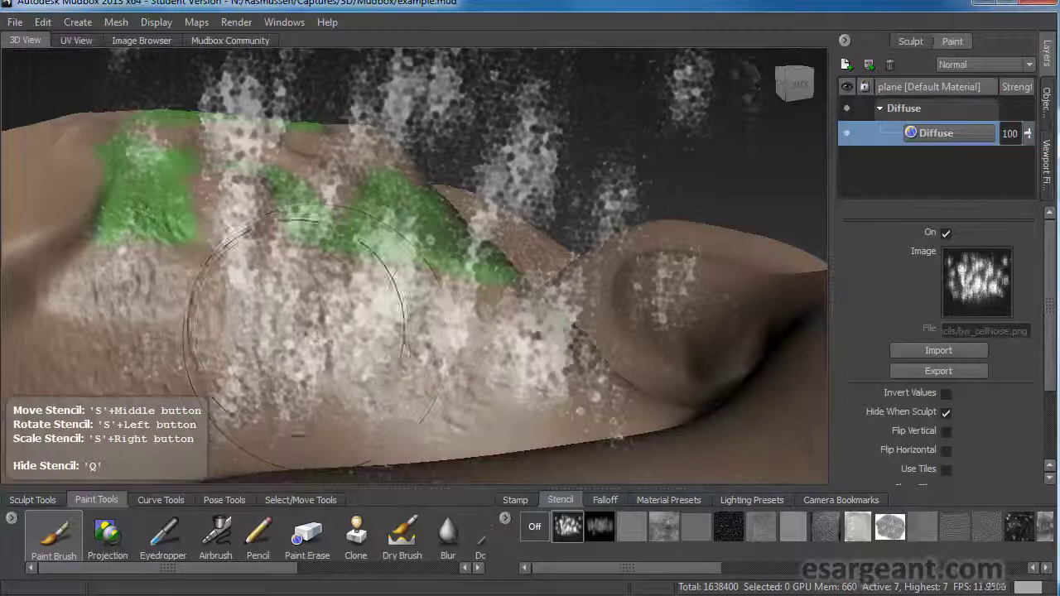
key("q")
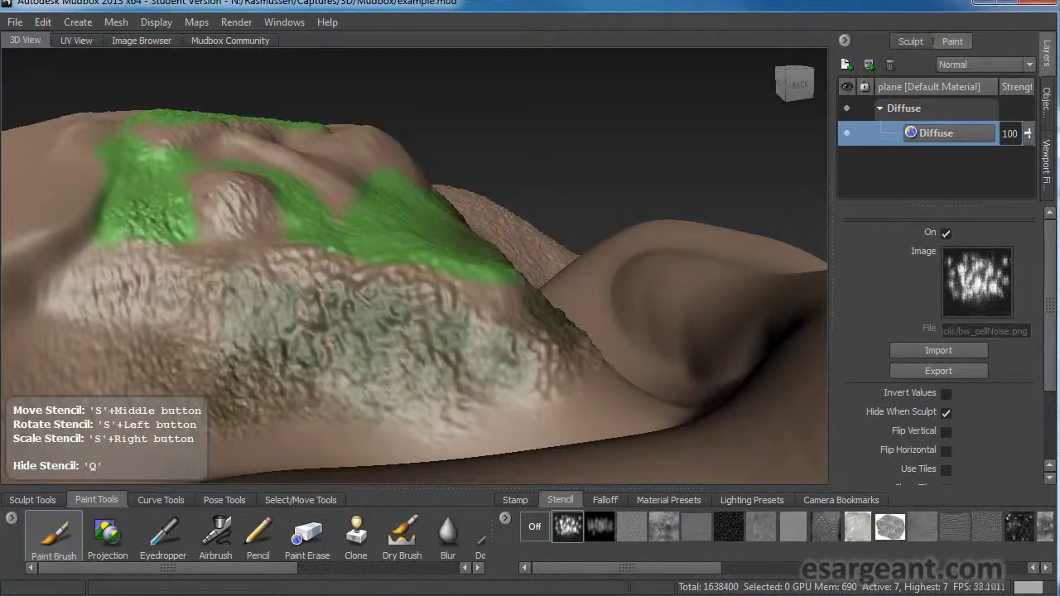
key("q")
mouse_move(360, 287)
left_mouse_down("alt")
mouse_move(411, 326)
mouse_move(393, 313)
mouse_move(418, 319)
mouse_move(397, 331)
left_mouse_up("alt")
key("q")
key("q")
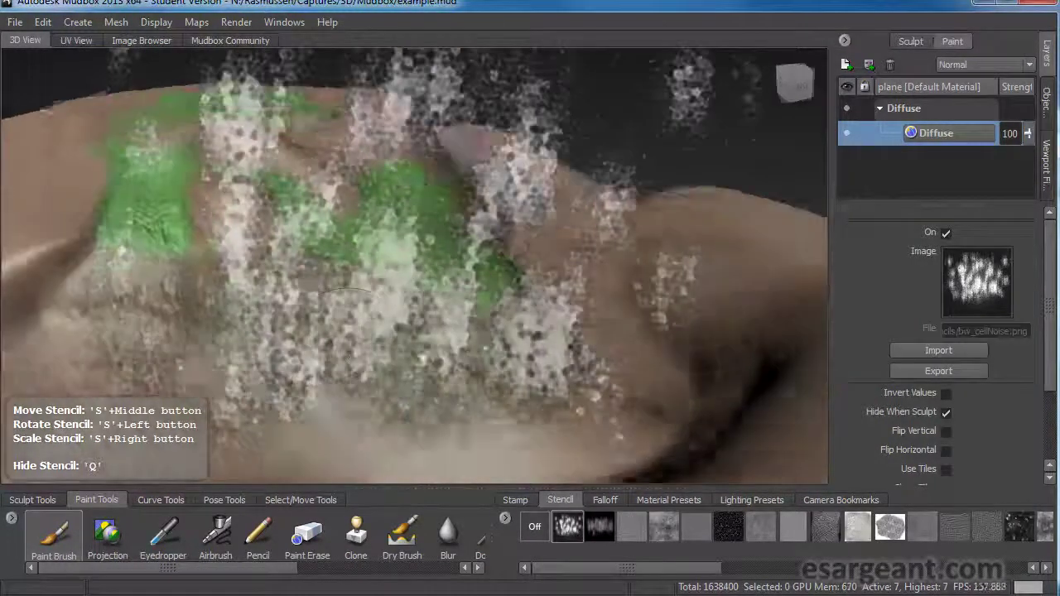
Hide the stencil and examine the painted green ledge and olive brown cliff from several angles and distances
key("q")
left_click_drag(472, 307, 424, 369, "alt")
left_click_drag(634, 296, 488, 285, "alt")
right_click_drag(488, 285, 365, 287, "alt")
left_click_drag(339, 286, 400, 309, "alt")
right_click_drag(400, 310, 434, 305, "alt")
left_click_drag(505, 372, 565, 325, "alt")
mouse_move(252, 406)
left_mouse_down("alt")
mouse_move(427, 332)
mouse_move(428, 385)
left_mouse_up("alt")
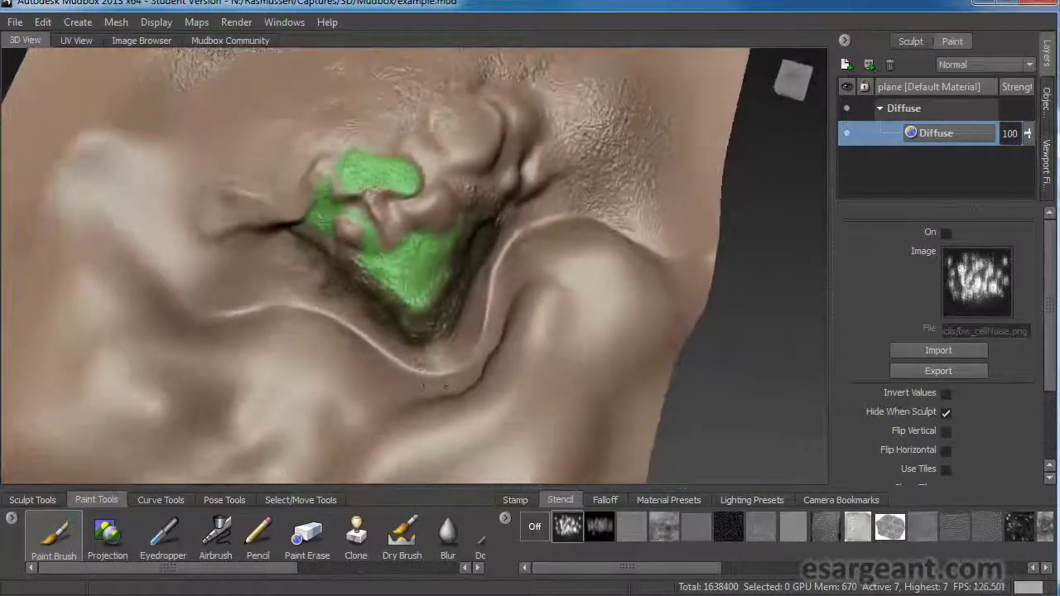
left_click_drag(316, 370, 415, 357, "alt")
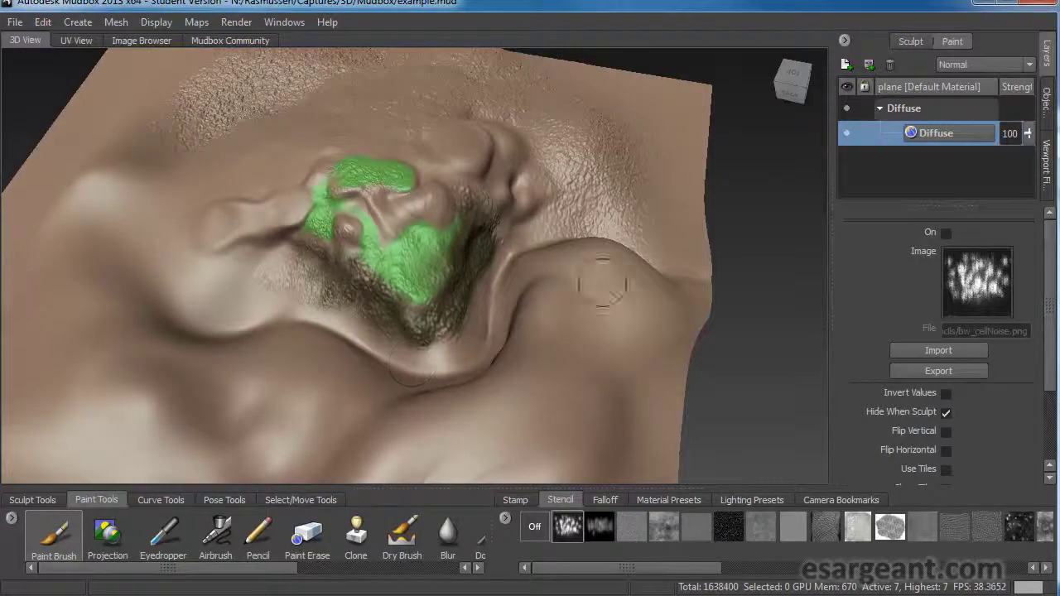
Delete the painted Diffuse layer and create a new 2048 paint layer named Diffuse on the Diffuse channel
left_click(888, 63)
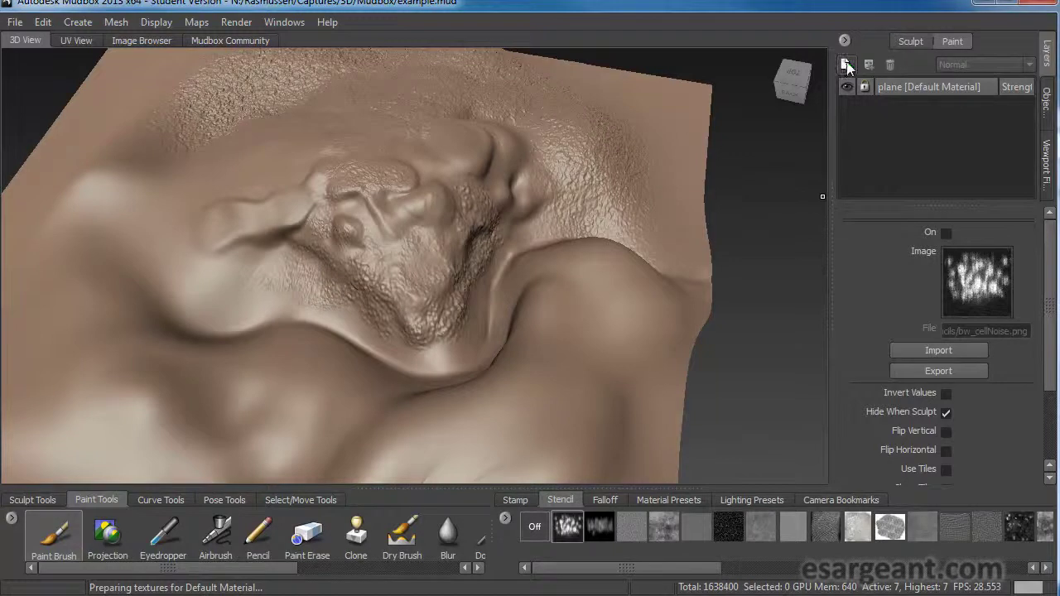
left_click(845, 64)
left_click_drag(534, 255, 471, 253)
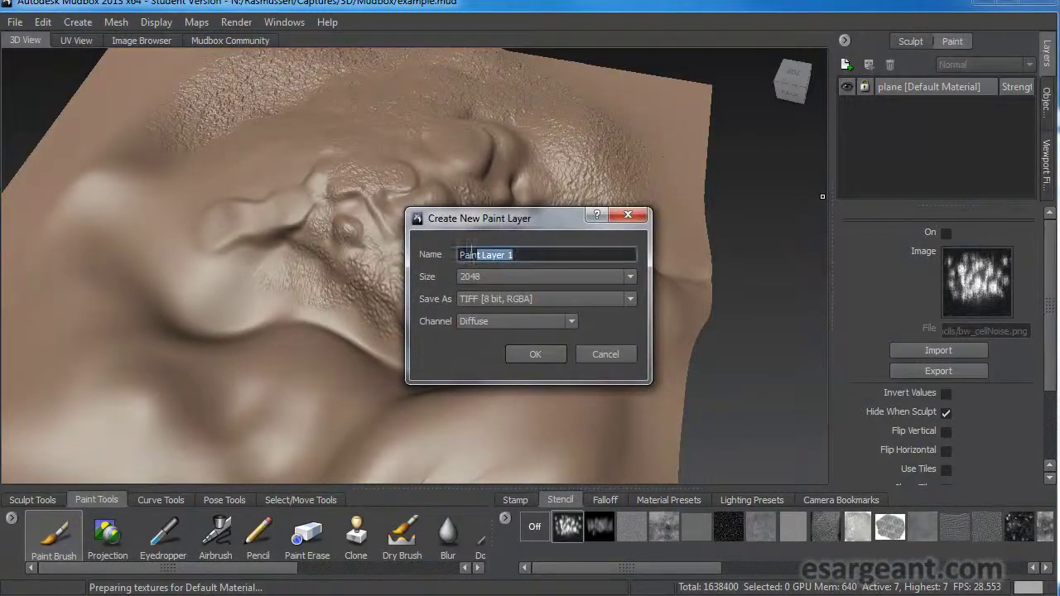
type("Diffuse")
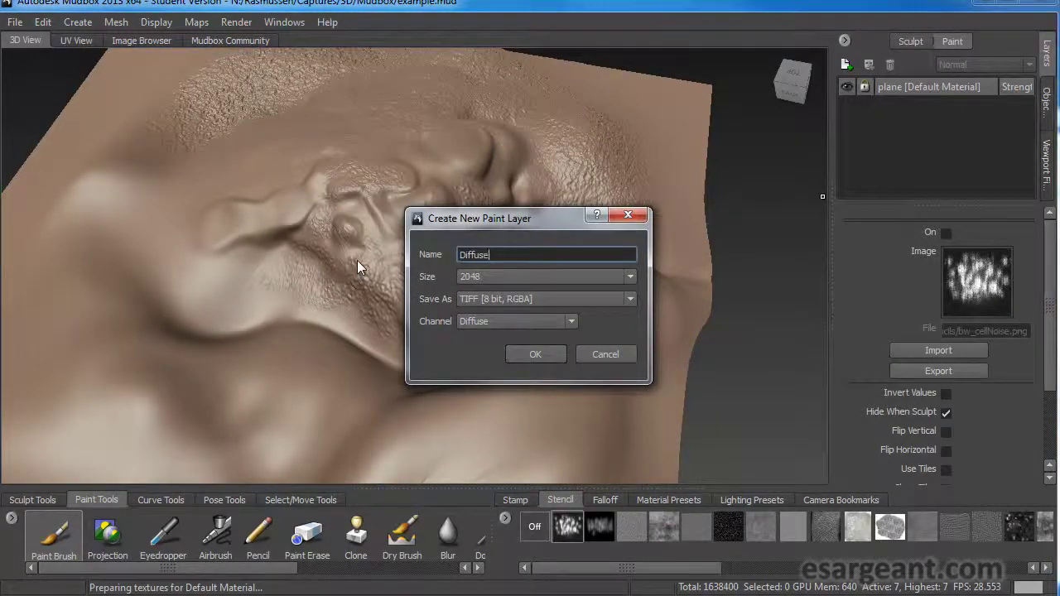
key("Return")
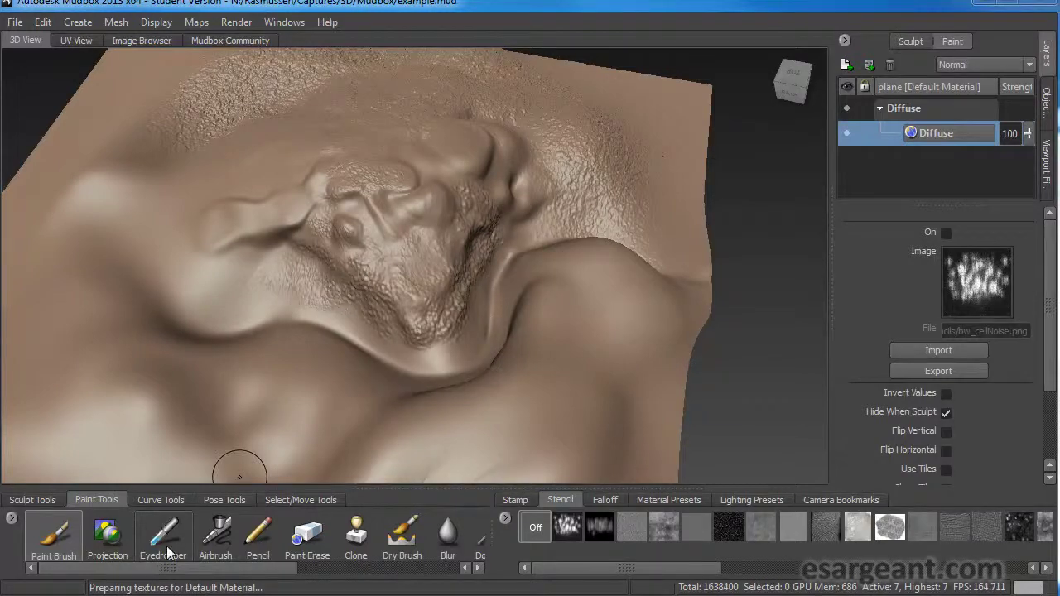
Set the Paint Brush color to white and flood the new Diffuse layer from the camera
mouse_move(161, 571)
left_mouse_down()
mouse_move(337, 577)
mouse_move(120, 582)
left_mouse_up()
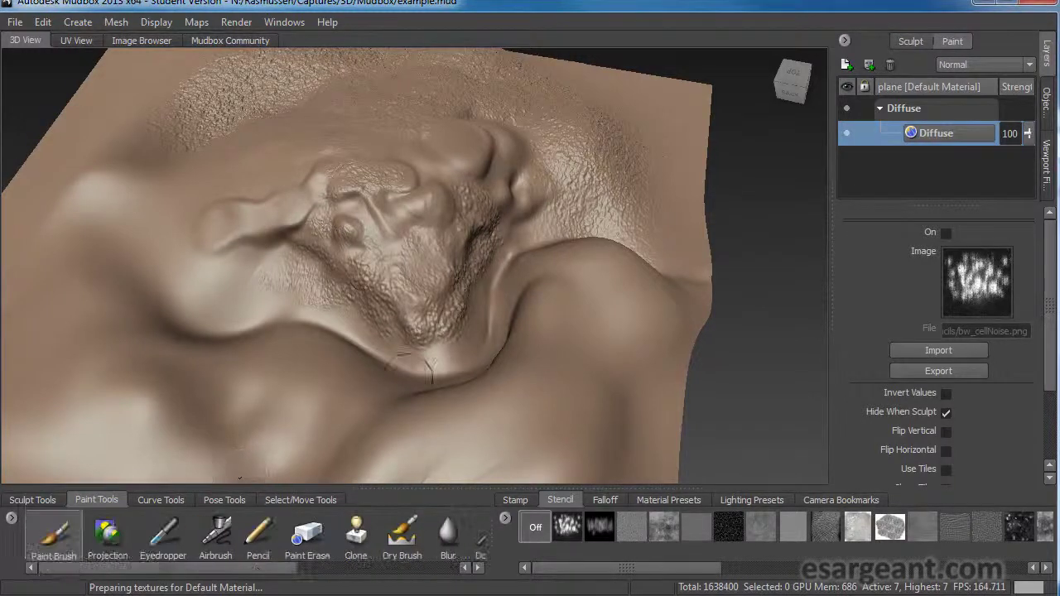
left_click_drag(478, 215, 521, 240, "alt")
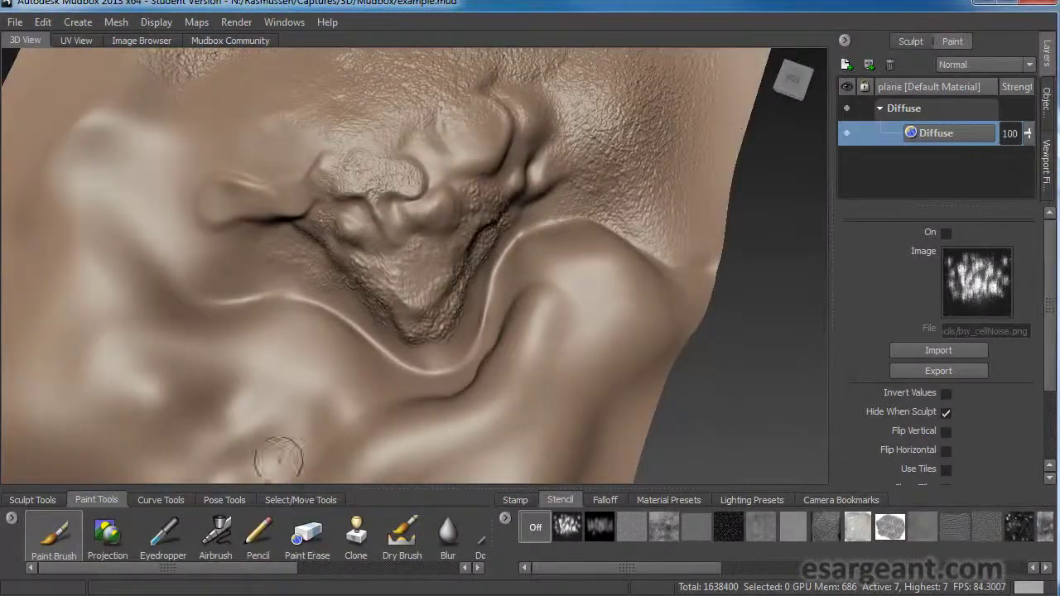
left_click(53, 534)
left_click(987, 238)
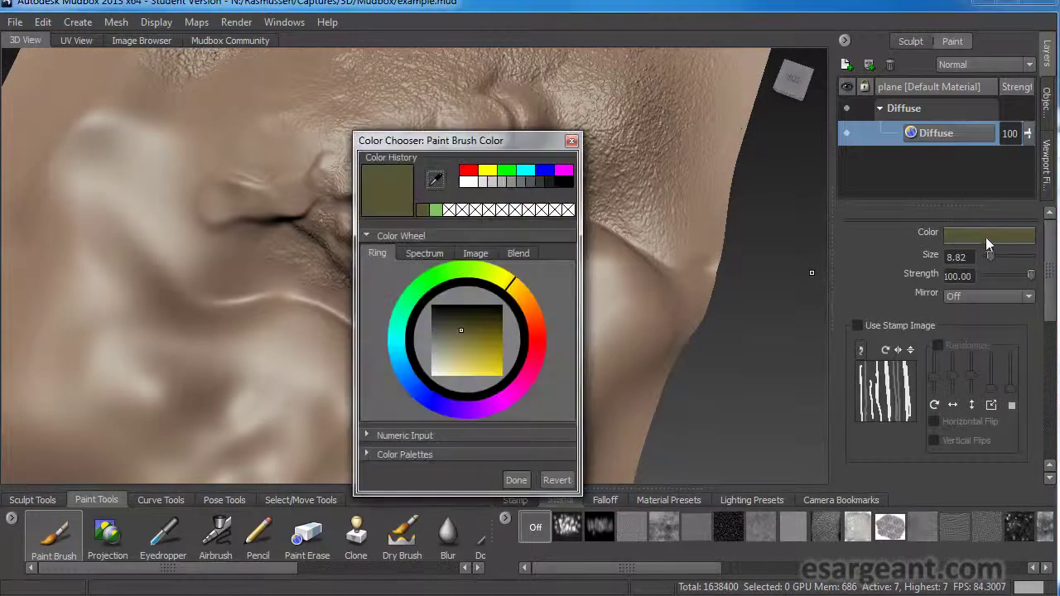
left_click_drag(461, 338, 392, 401)
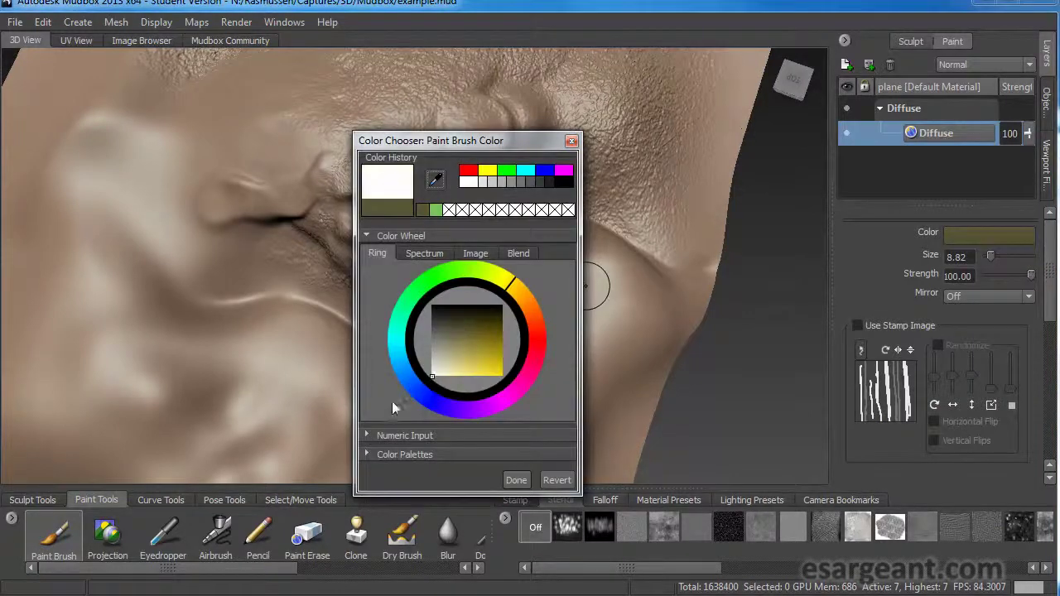
left_click(515, 479)
left_click_drag(1046, 253, 1046, 377)
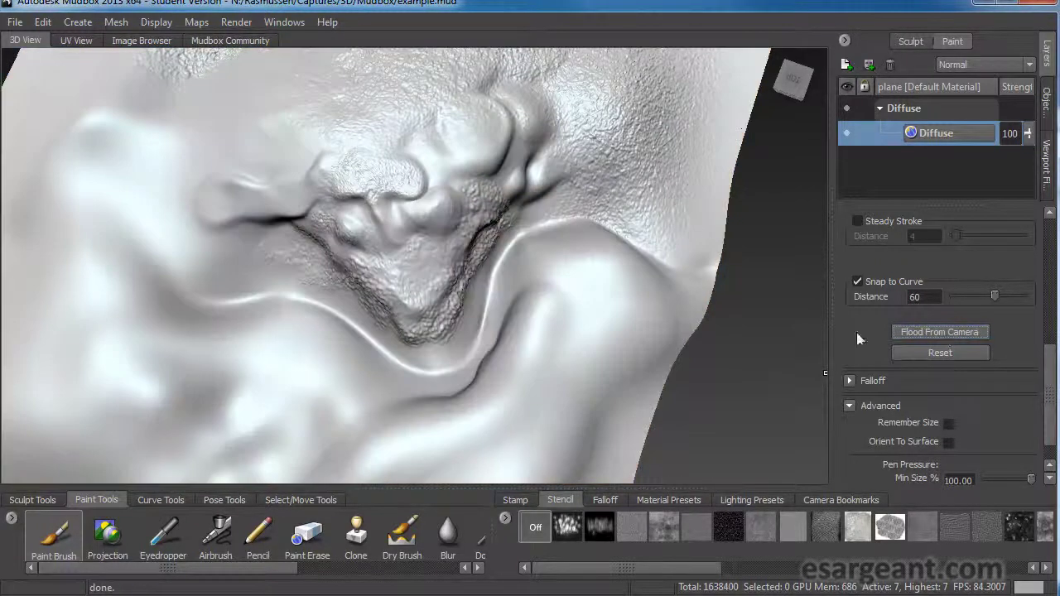
Check the white flood on the whole terrain and in the framed UV layout, then return to the 3D view
right_click_drag(618, 258, 512, 261, "alt")
mouse_move(512, 262)
left_mouse_down("alt")
mouse_move(505, 273)
mouse_move(496, 207)
mouse_move(464, 298)
mouse_move(439, 290)
left_mouse_up("alt")
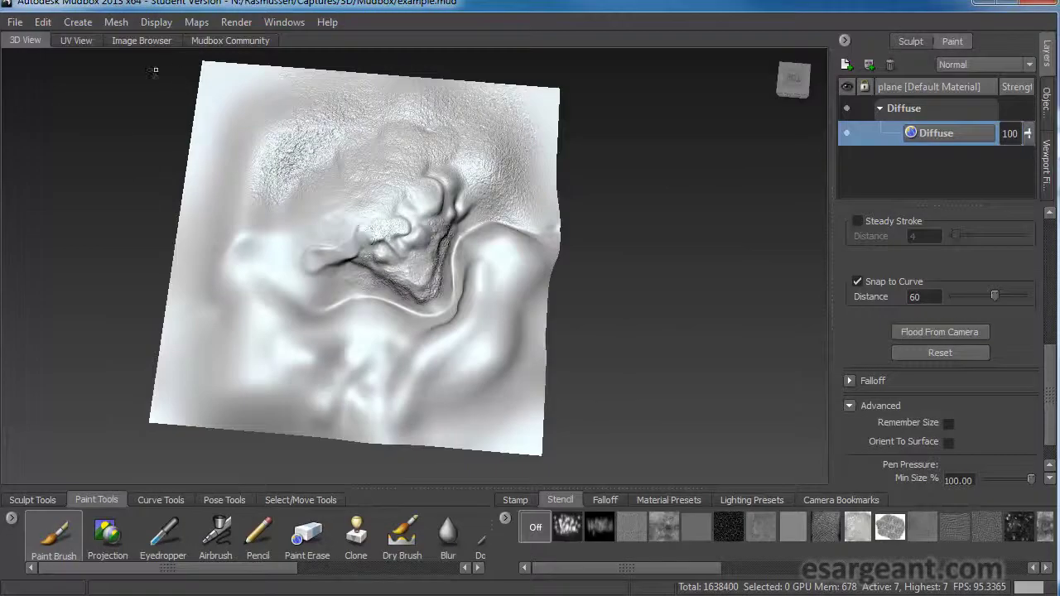
left_click(76, 40)
right_click_drag(365, 256, 558, 236, "alt")
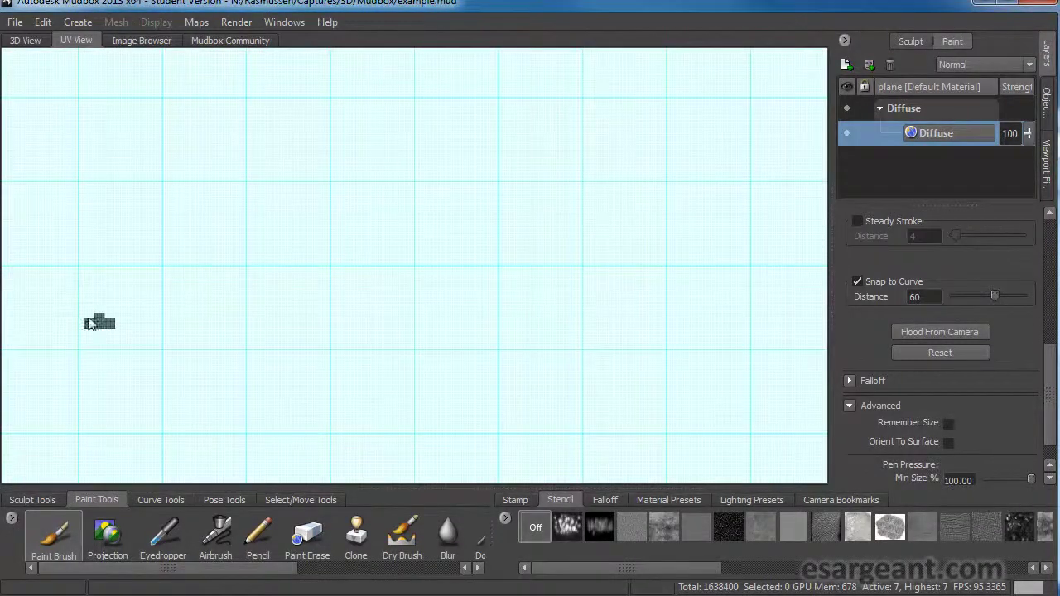
key("f")
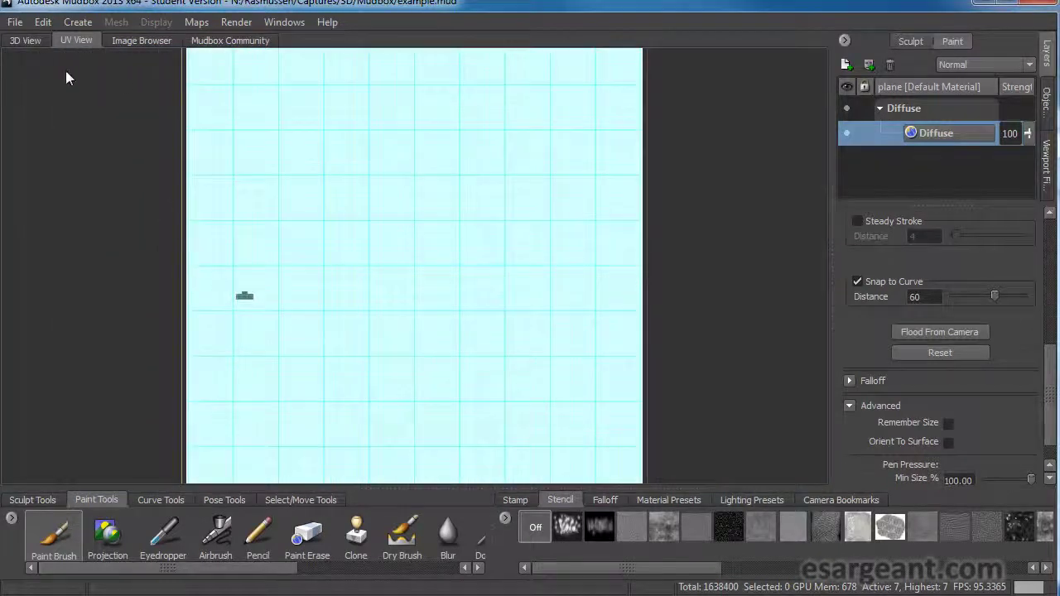
left_click(25, 40)
Try the scratched grime stencil and the bw_pores stencil over a close view of the rocky cliff
right_click_drag(355, 282, 662, 223, "alt")
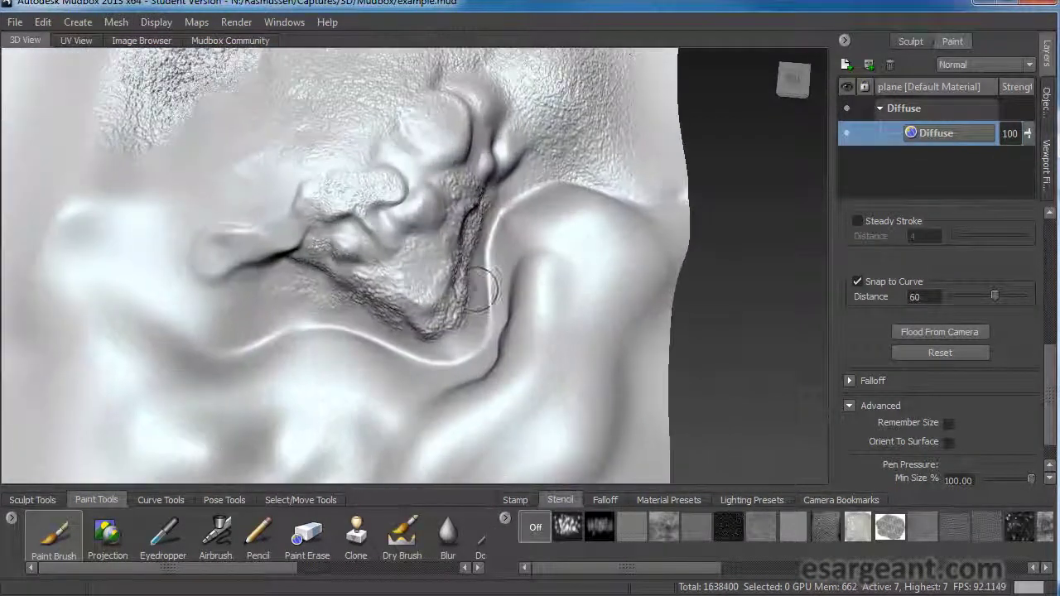
left_click_drag(480, 289, 433, 289, "alt")
mouse_move(433, 289)
right_mouse_down("alt")
mouse_move(629, 281)
mouse_move(762, 223)
right_mouse_up("alt")
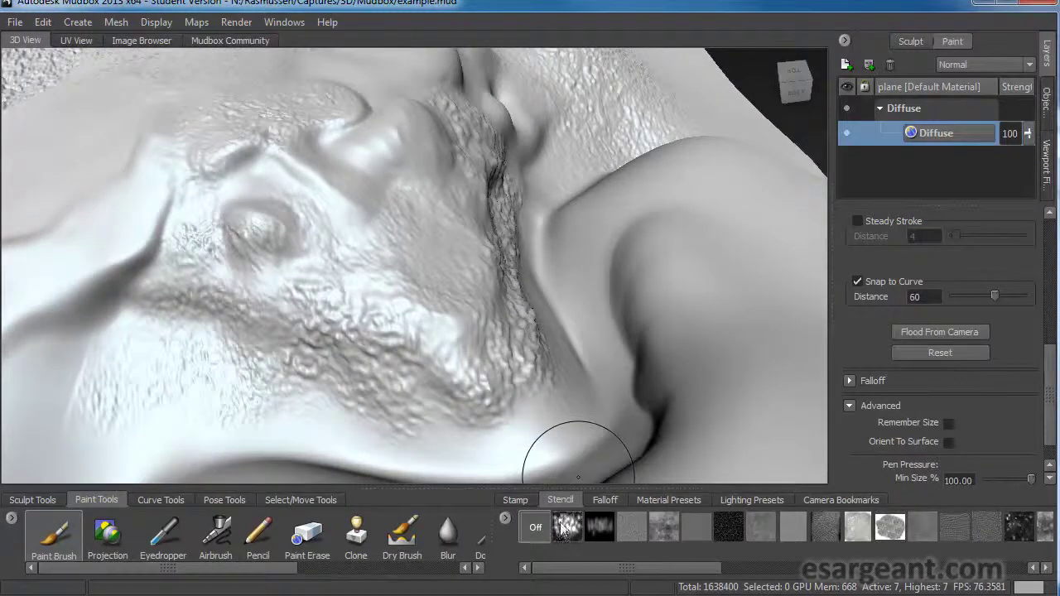
left_click(662, 527)
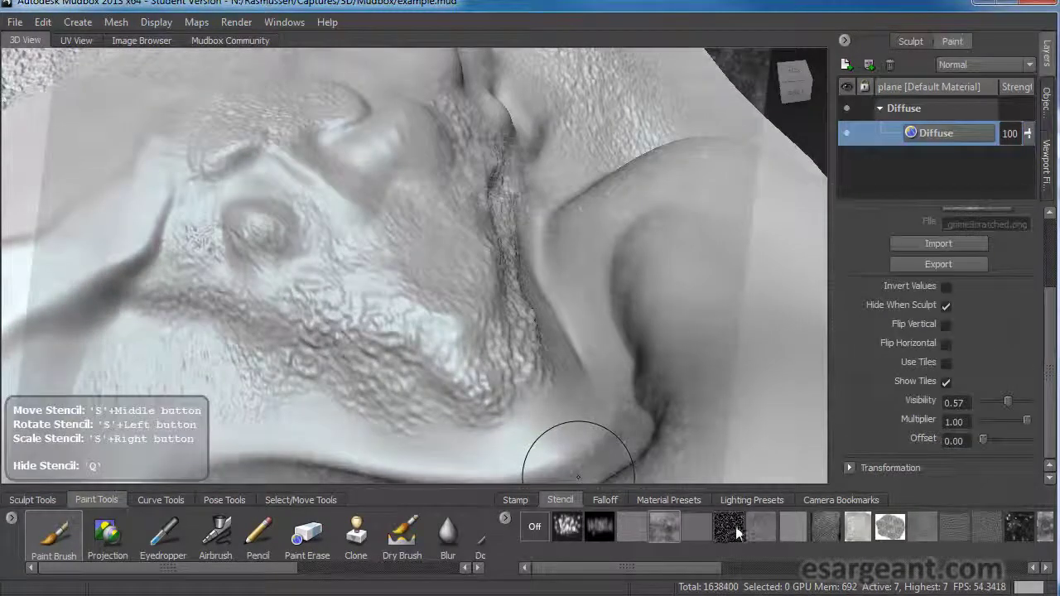
left_click(730, 527)
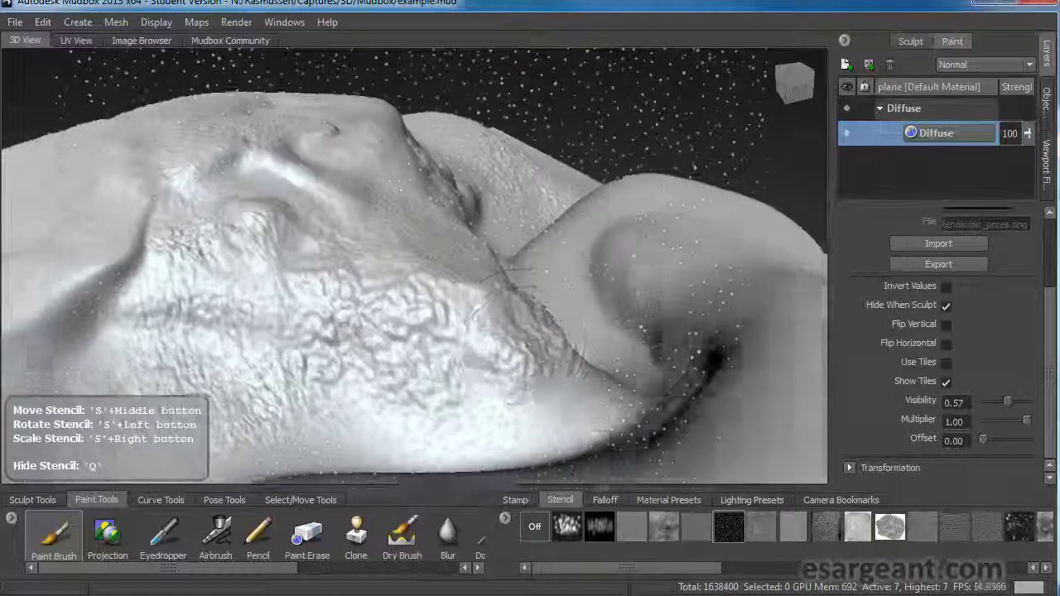
left_click_drag(536, 332, 599, 318, "alt")
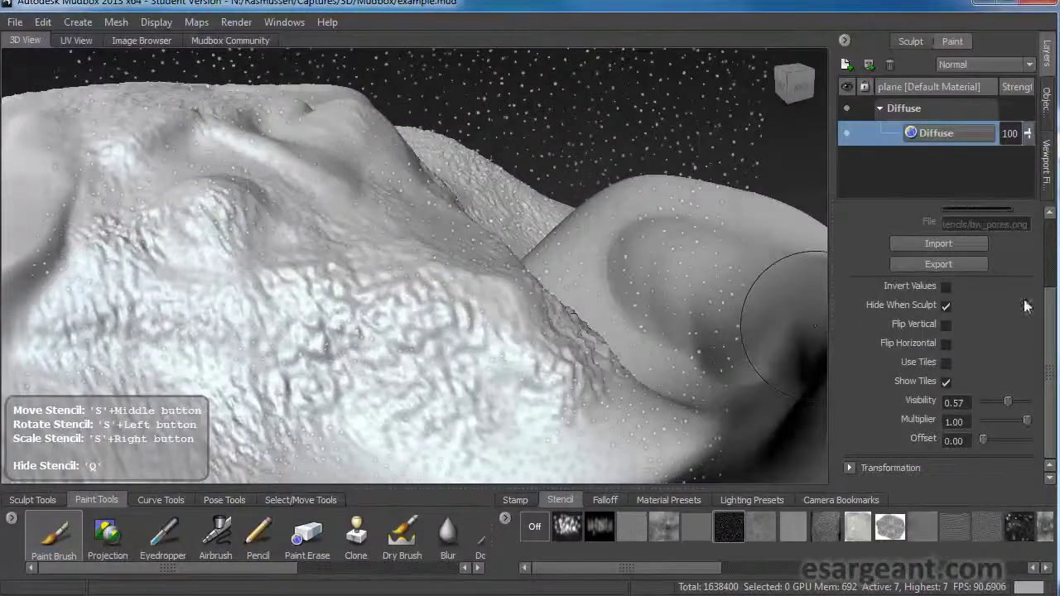
Set the Paint Brush color to a muted golden brown
left_click_drag(1047, 327, 1051, 241)
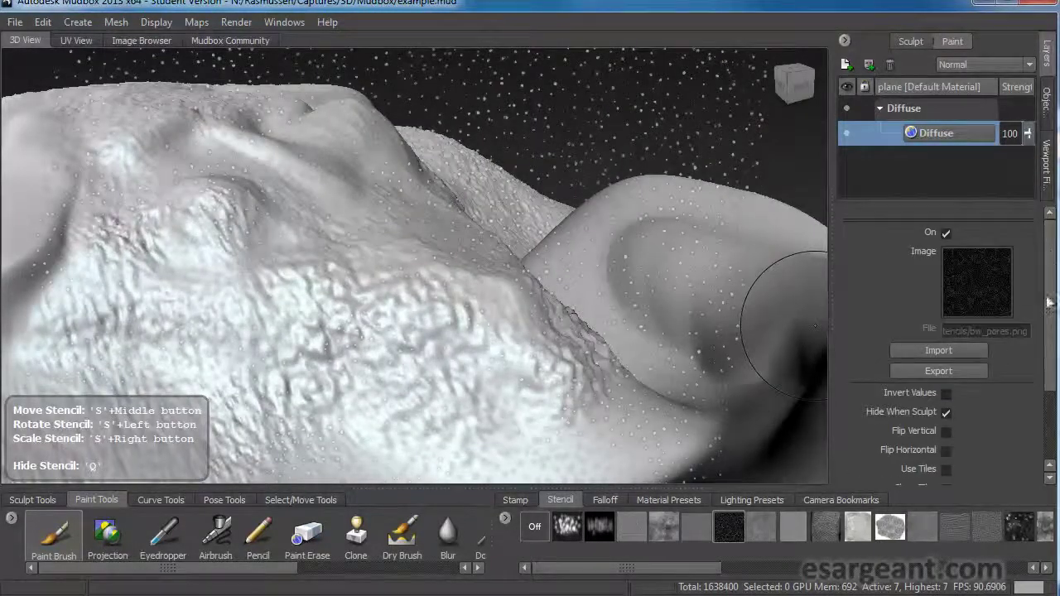
left_click(58, 533)
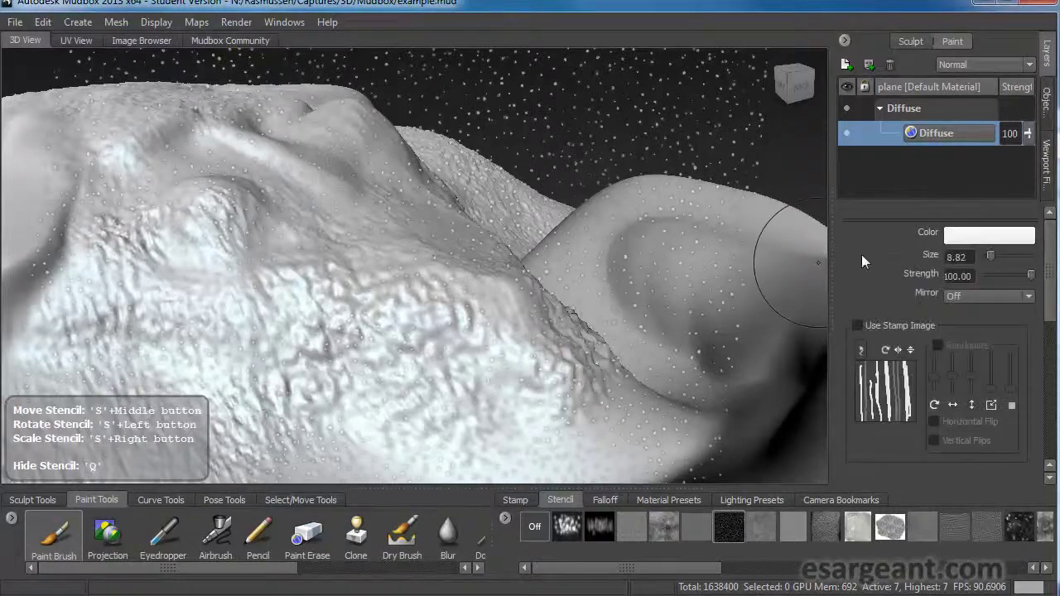
left_click(972, 238)
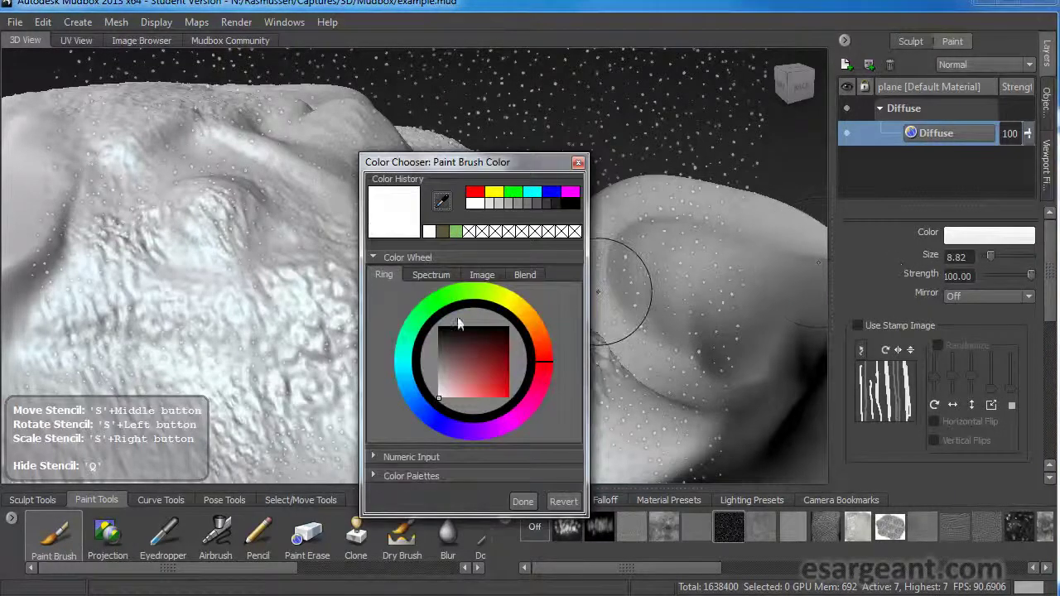
left_click(527, 318)
left_click_drag(483, 371, 465, 358)
left_click(534, 501)
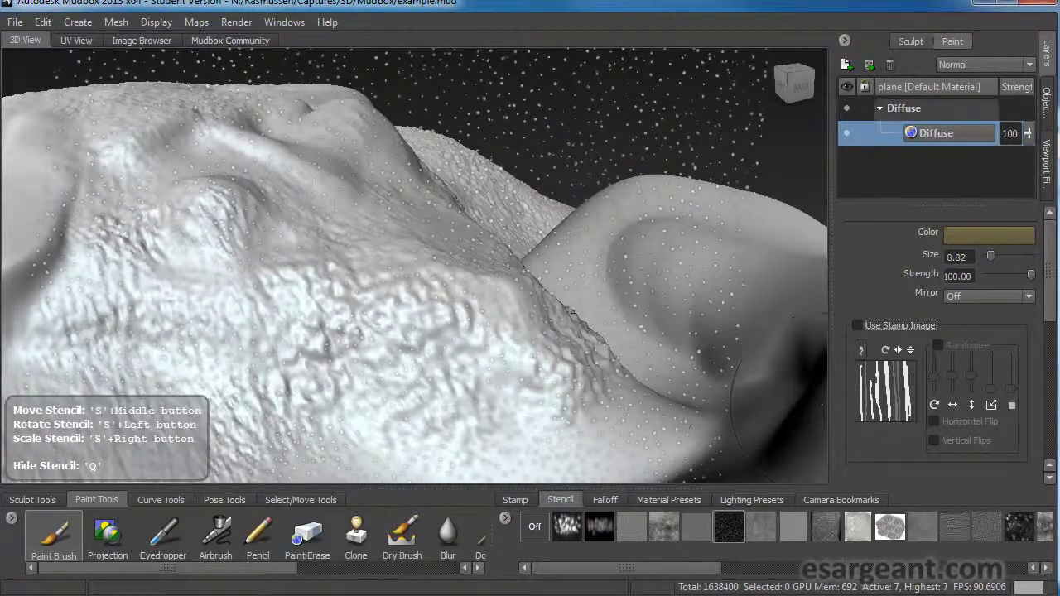
Load the bw_skin06 stencil, paint a brown patch through it on the cliff face, and hide the stencil to inspect the pattern
left_click(890, 527)
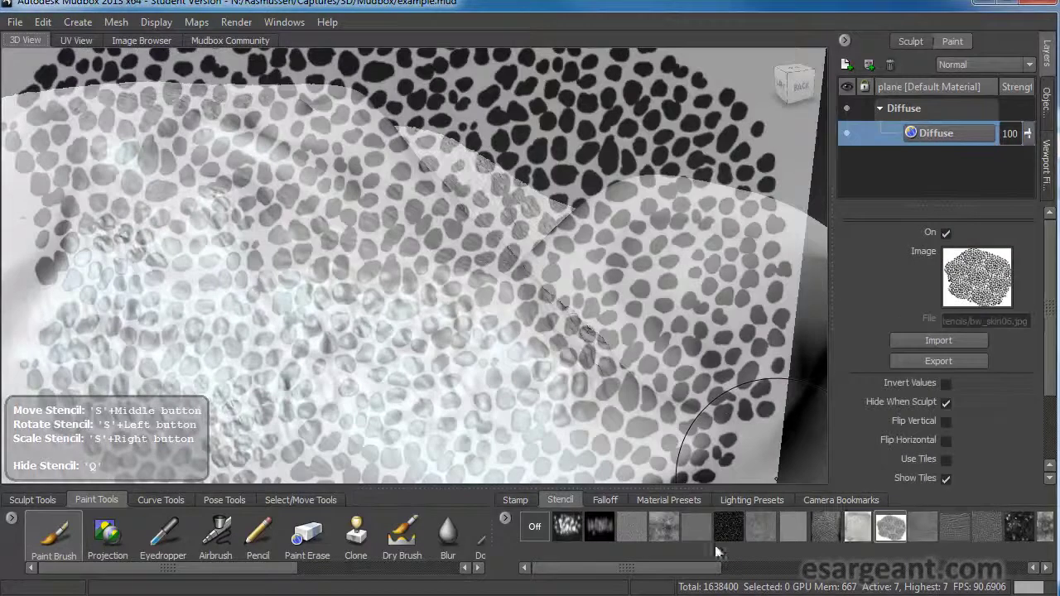
mouse_move(224, 310)
left_mouse_down()
mouse_move(497, 368)
mouse_move(323, 410)
mouse_move(229, 453)
mouse_move(496, 431)
mouse_move(406, 330)
mouse_move(342, 348)
left_mouse_up()
left_click_drag(473, 379, 398, 389, "alt")
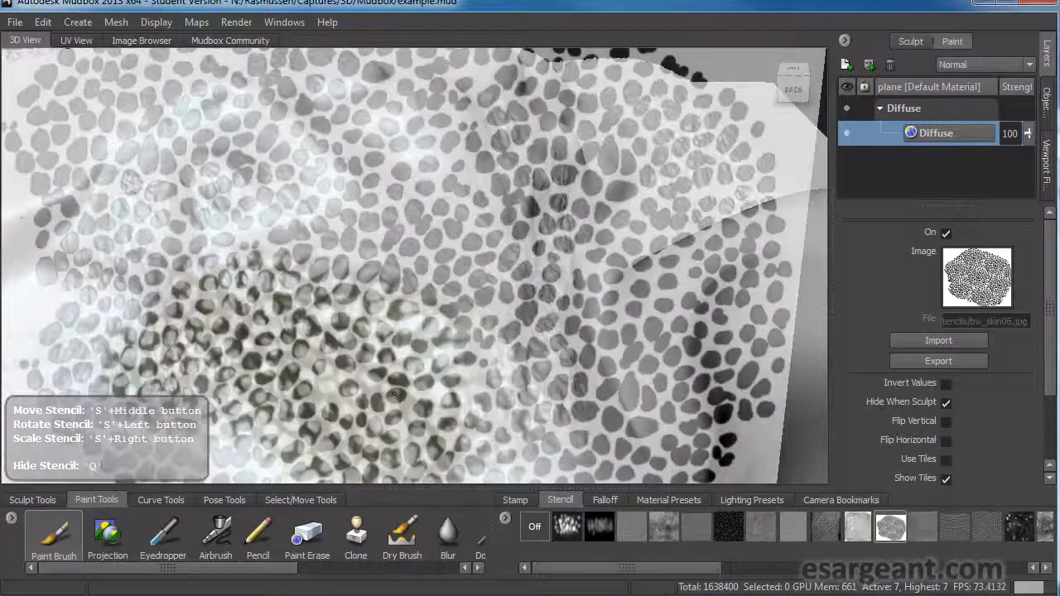
key("q")
mouse_move(356, 349)
left_mouse_down("alt")
mouse_move(398, 277)
mouse_move(497, 269)
mouse_move(451, 356)
mouse_move(488, 372)
mouse_move(403, 331)
mouse_move(389, 345)
mouse_move(347, 341)
left_mouse_up("alt")
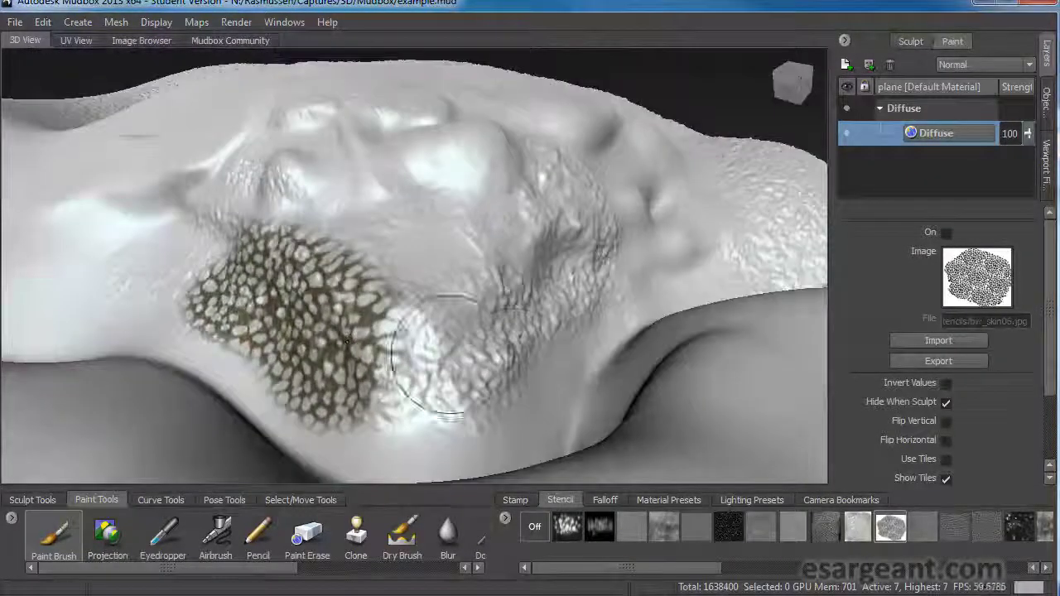
mouse_move(515, 367)
left_mouse_down("alt")
mouse_move(551, 373)
mouse_move(497, 368)
mouse_move(559, 356)
left_mouse_up("alt")
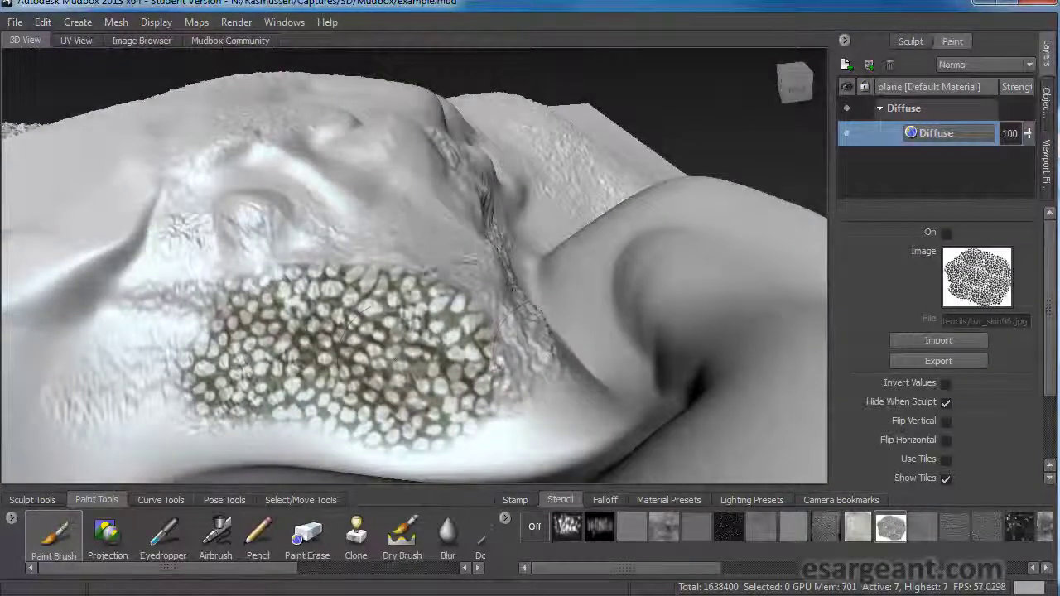
Try the dark grey material preset, apply the glossy greyish brown one to the terrain, and inspect its shine from different angles
left_click(675, 500)
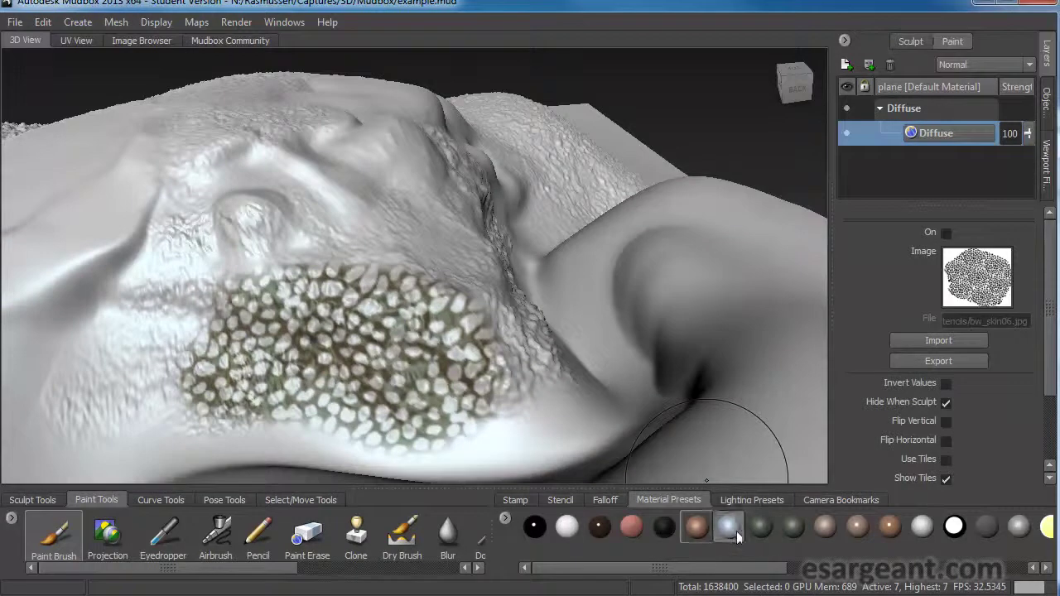
left_click(761, 527)
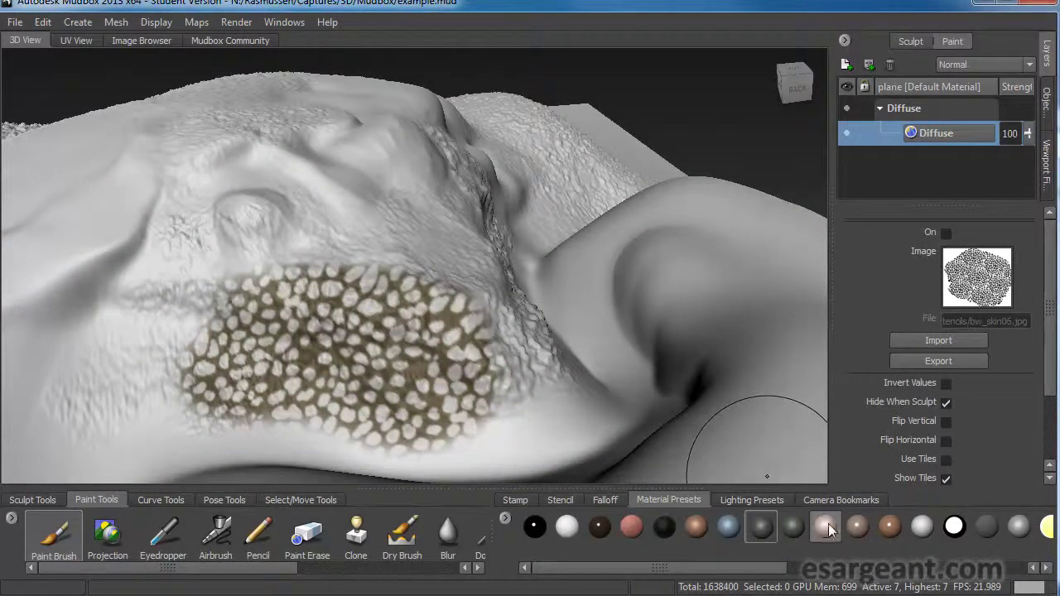
left_click_drag(558, 308, 497, 393, "alt")
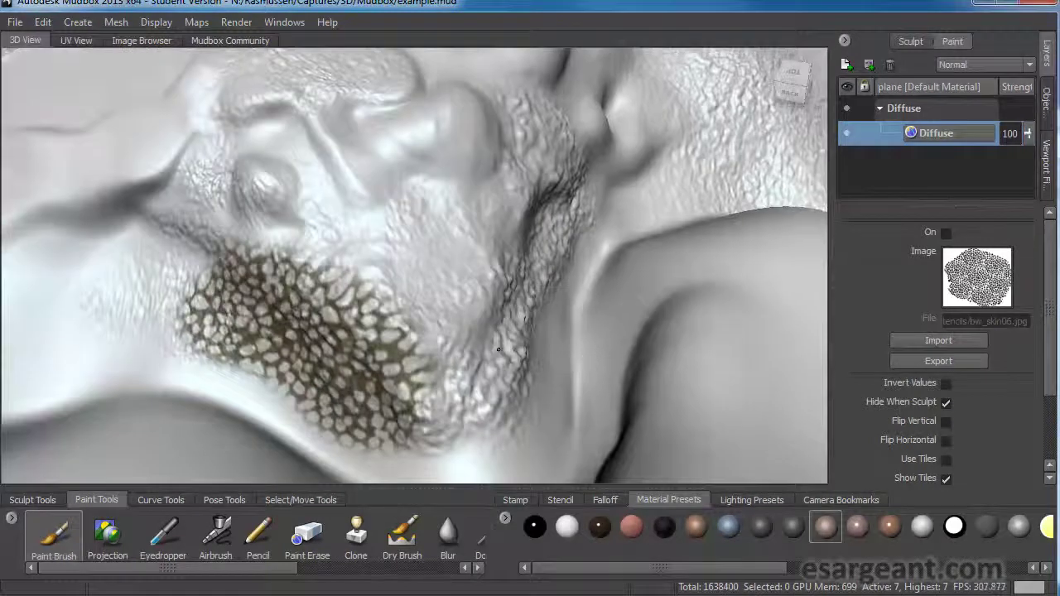
right_click_drag(643, 296, 408, 274, "alt")
left_click_drag(563, 323, 499, 354, "alt")
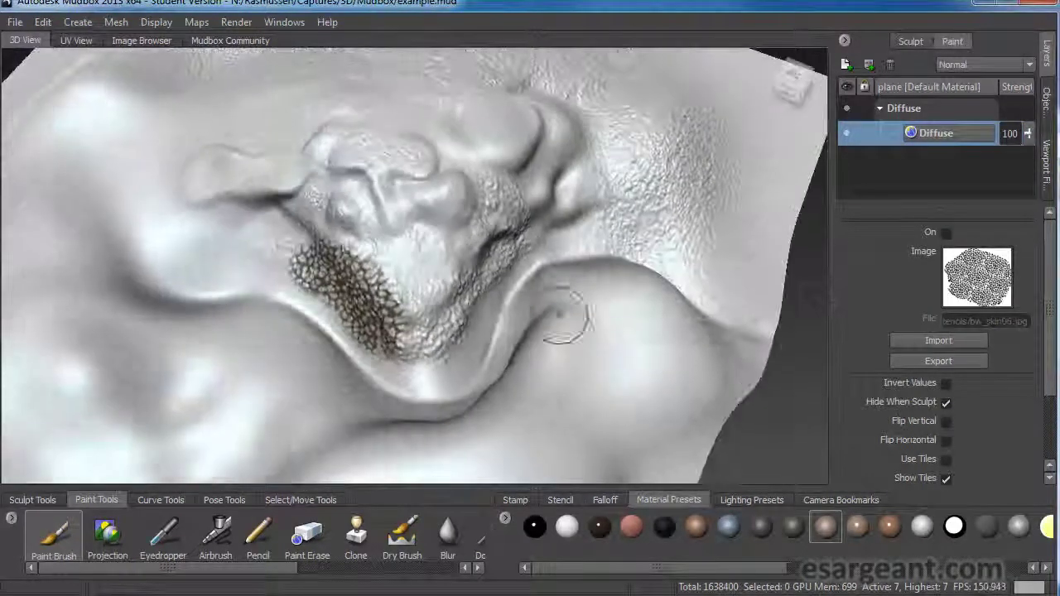
right_click_drag(558, 315, 499, 275, "alt")
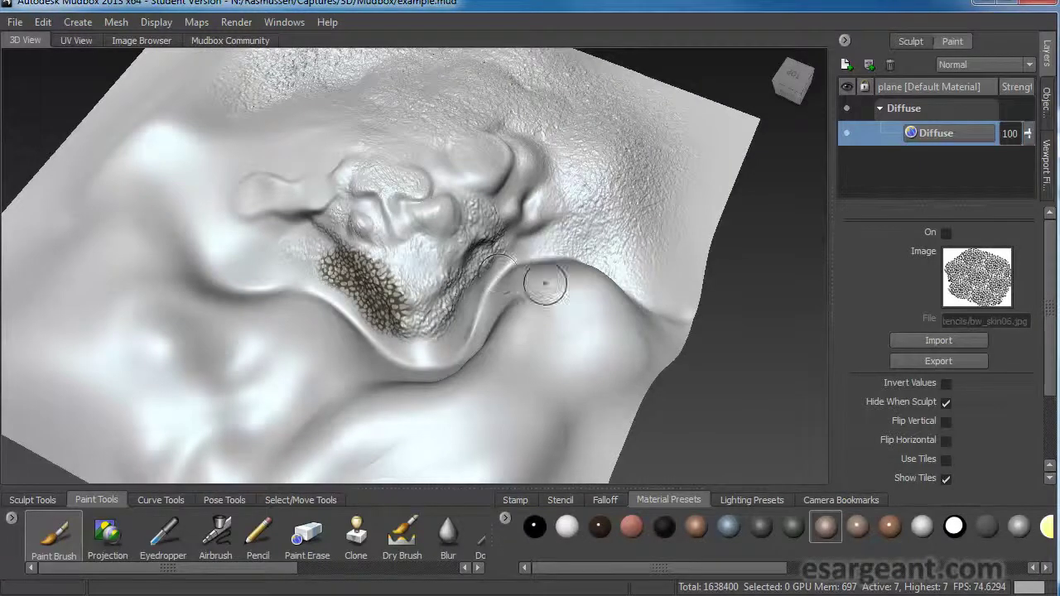
middle_click_drag(387, 156, 477, 252, "alt")
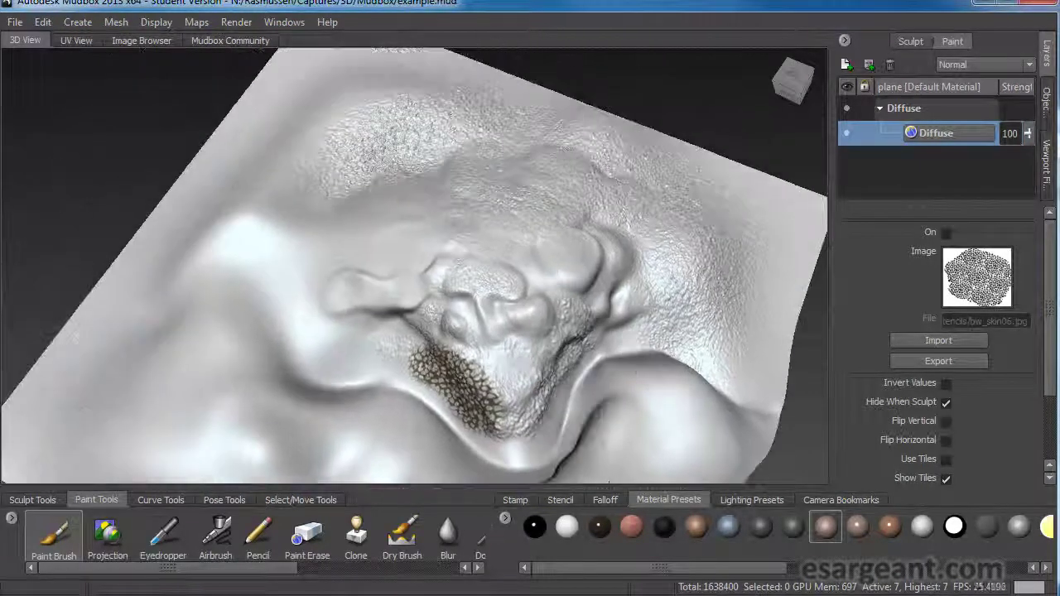
Save the scene under the name example.mud in the Mudbox folder, replacing the existing file
left_click(17, 23)
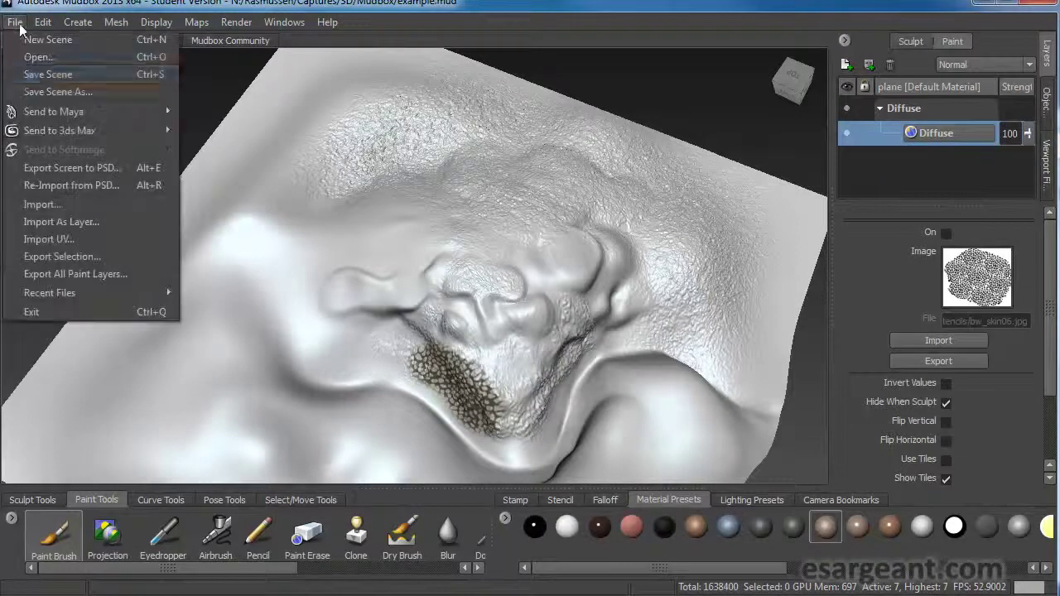
left_click(58, 91)
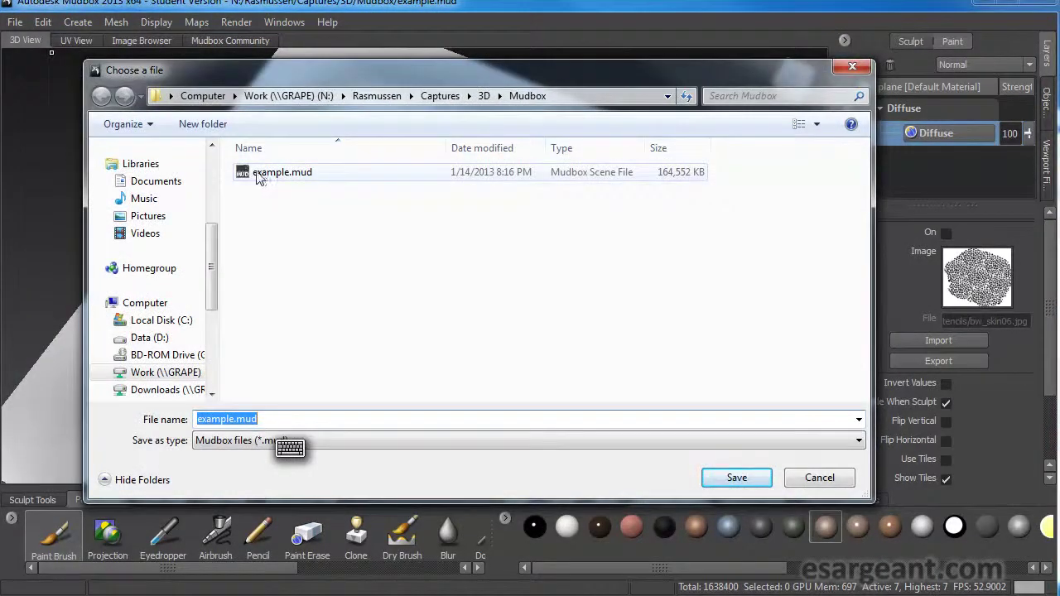
left_click(728, 480)
left_click(572, 289)
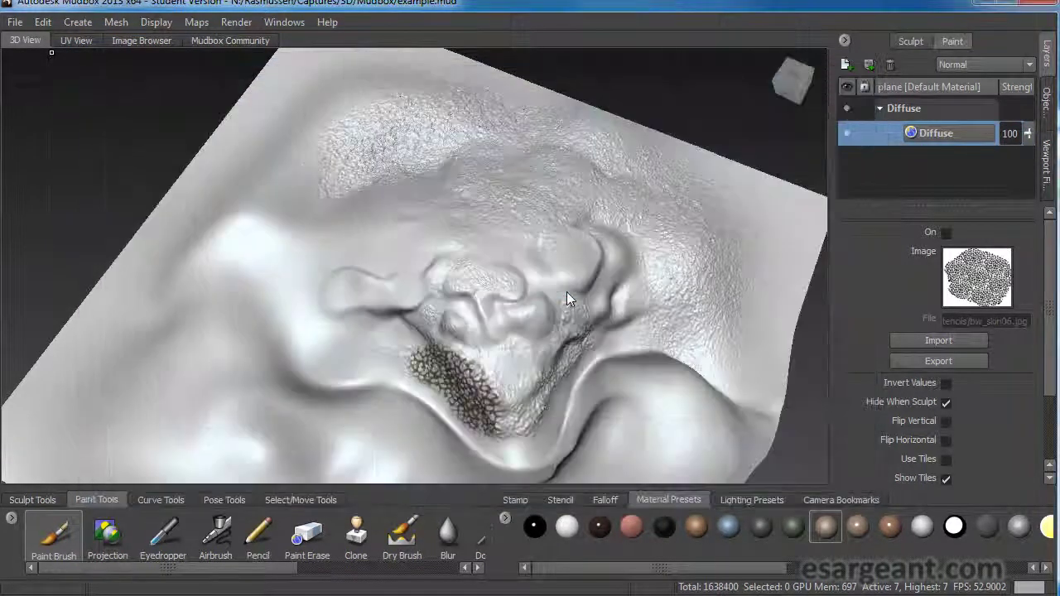
Switch to the Mudbox folder in Windows Explorer and refresh its listing to check the saved scene files
left_click_drag(1059, 102, 732, 78)
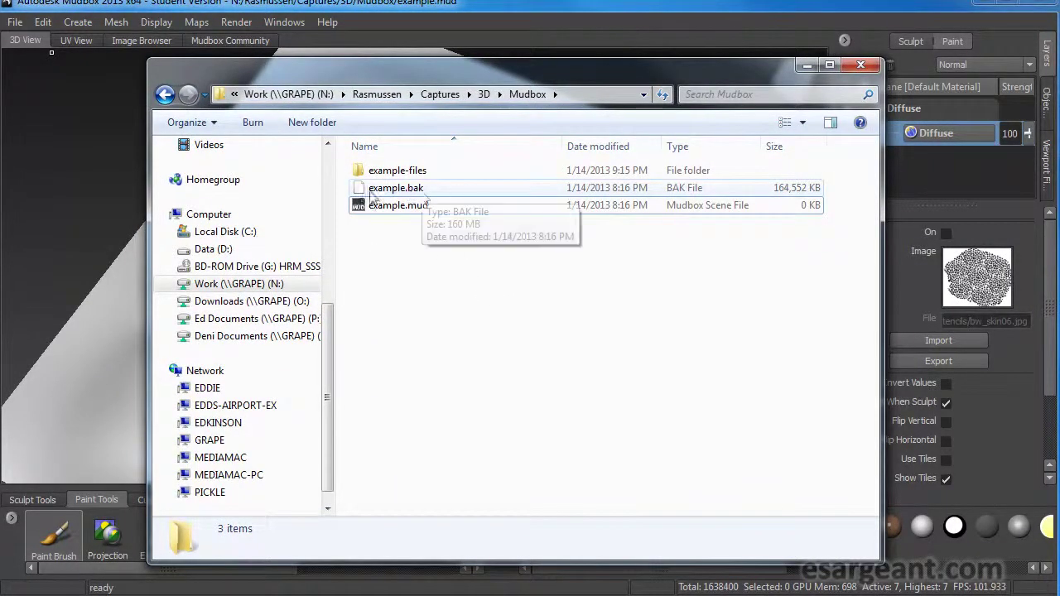
right_click(389, 299)
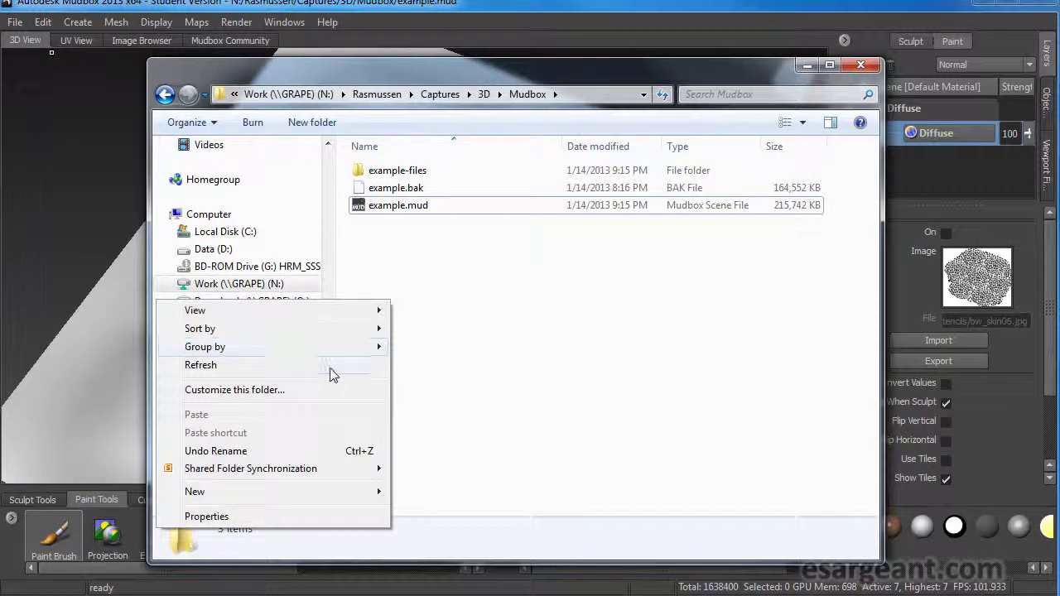
left_click(341, 366)
left_click(807, 64)
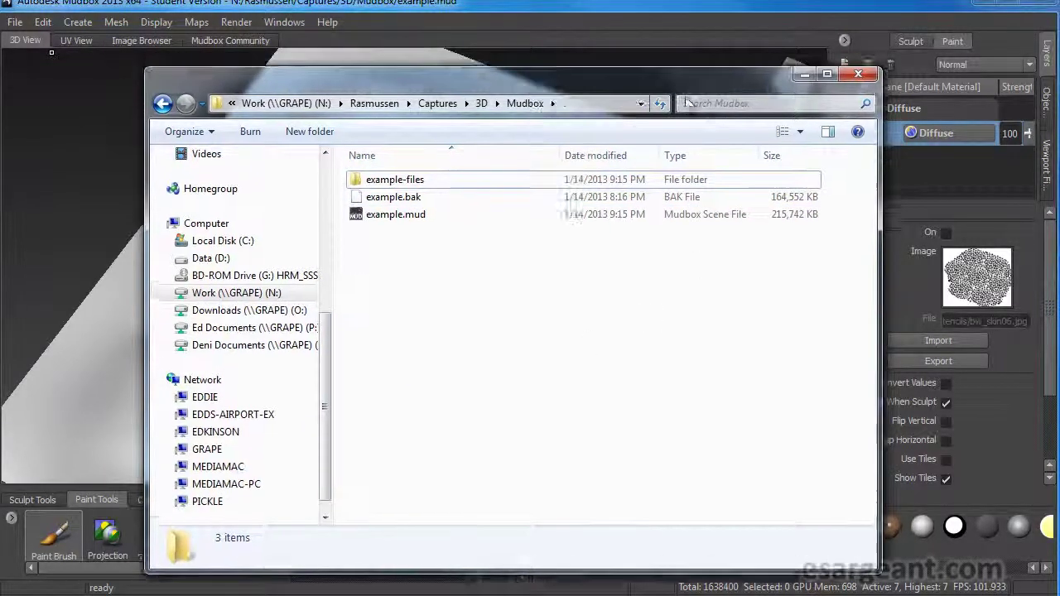
left_click_drag(569, 344, 514, 332, "alt")
key("alt+Tab")
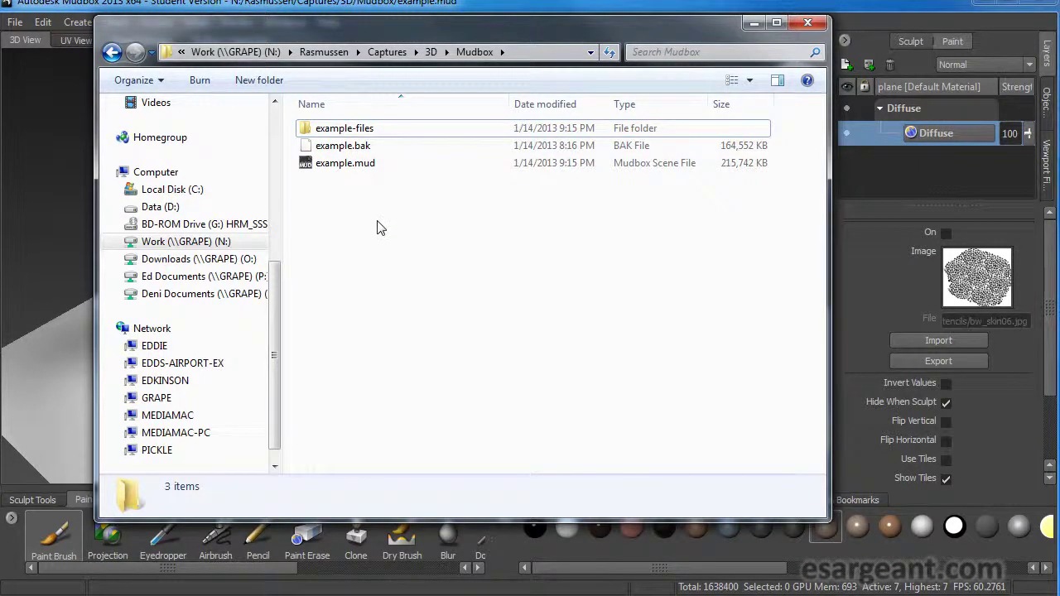
Open the example-files folder and check the details of the Default Material_Diffuse Background.png and Default Material_Diffuse.tif files
double_click(344, 136)
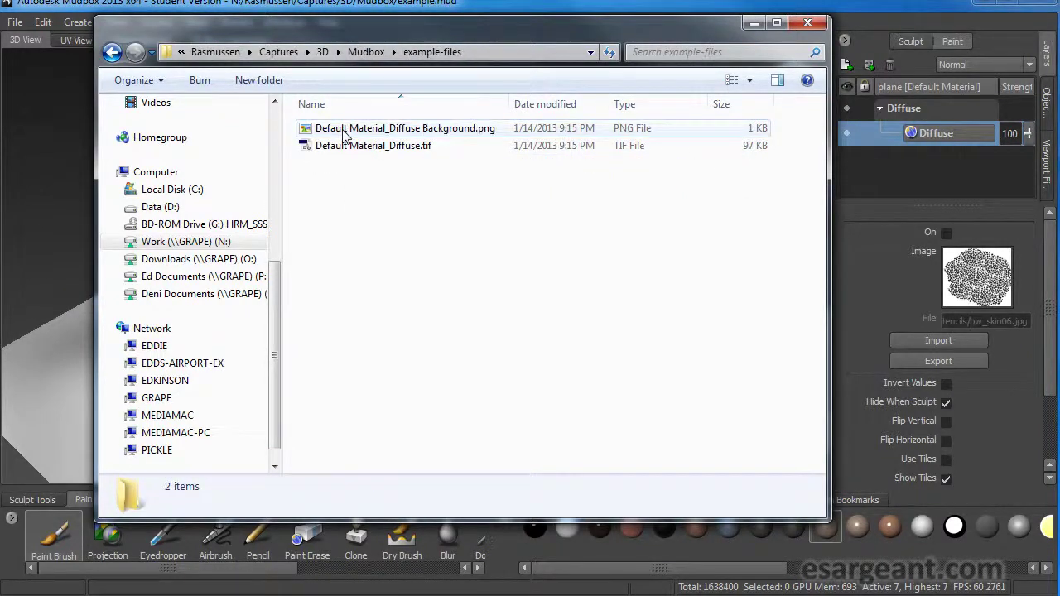
left_click(376, 133)
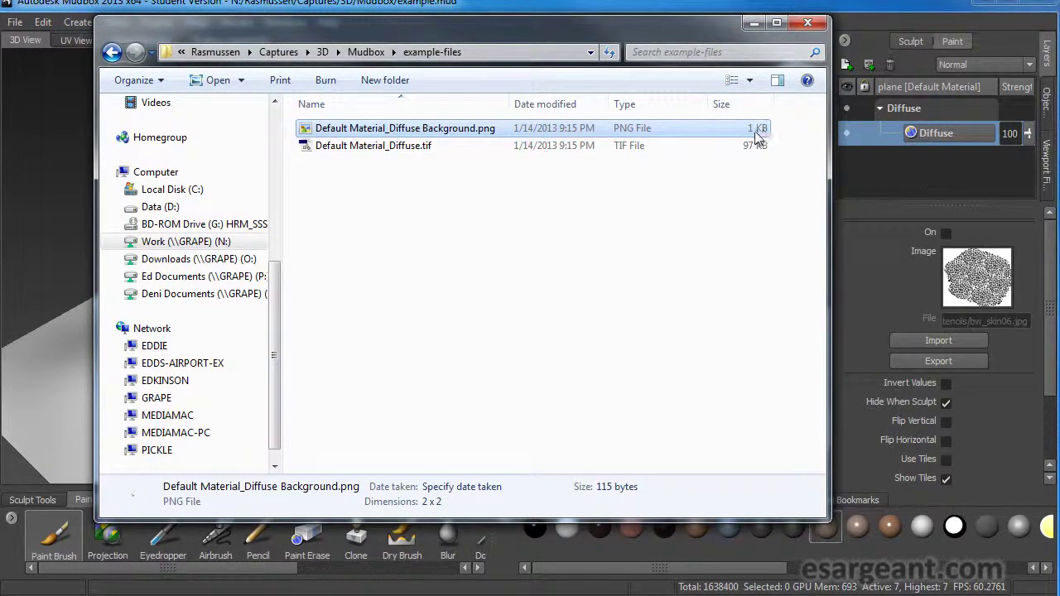
left_click(383, 149)
Examine the painted patch in Default Material_Diffuse.tif with an image viewer, and close the viewer and the folder window
right_click(384, 150)
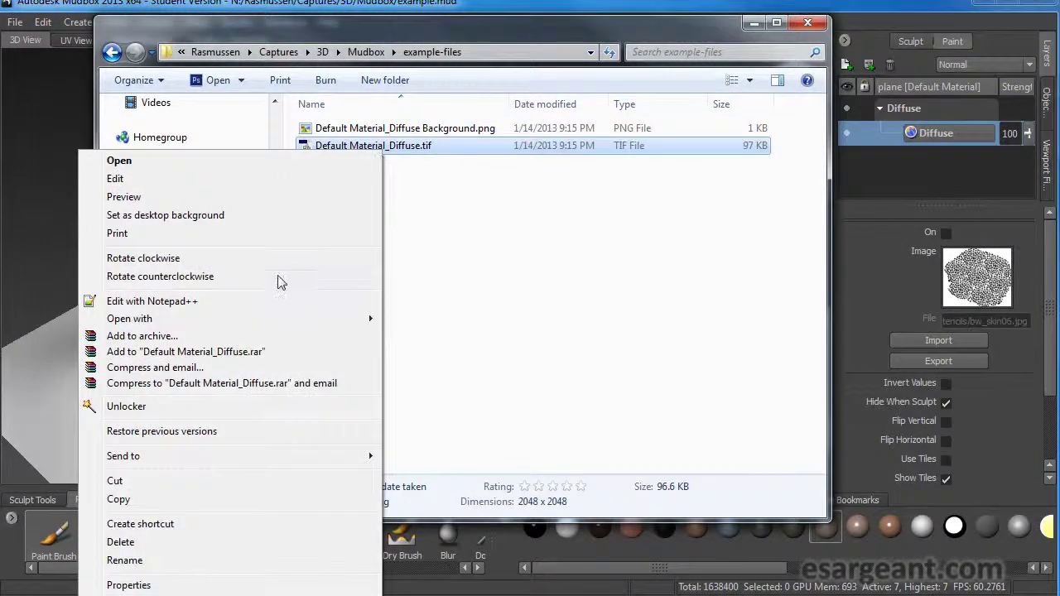
mouse_move(291, 321)
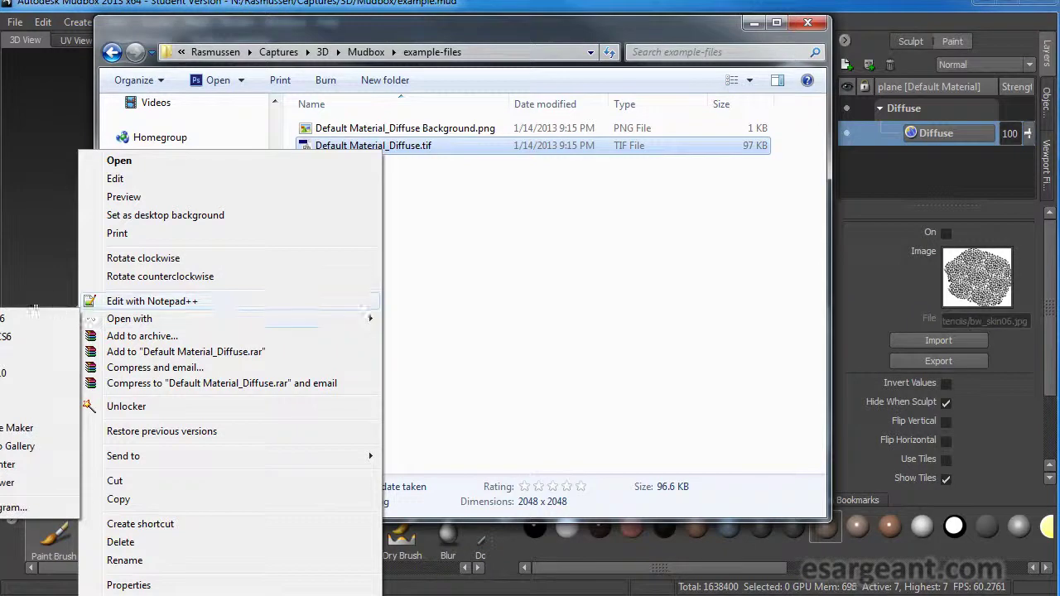
left_click(4, 483)
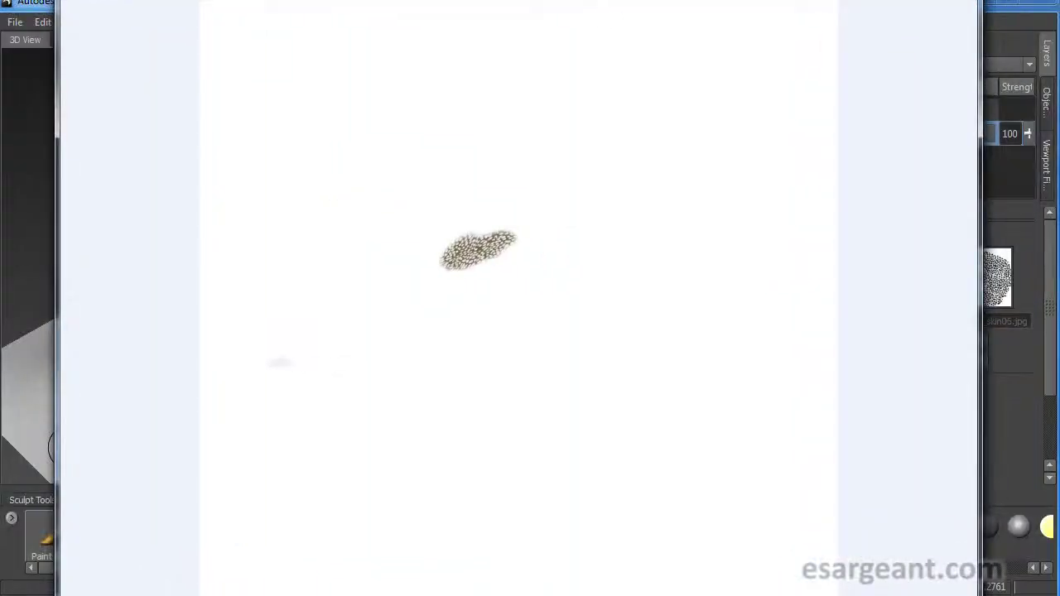
scroll(478, 256, "up", 5)
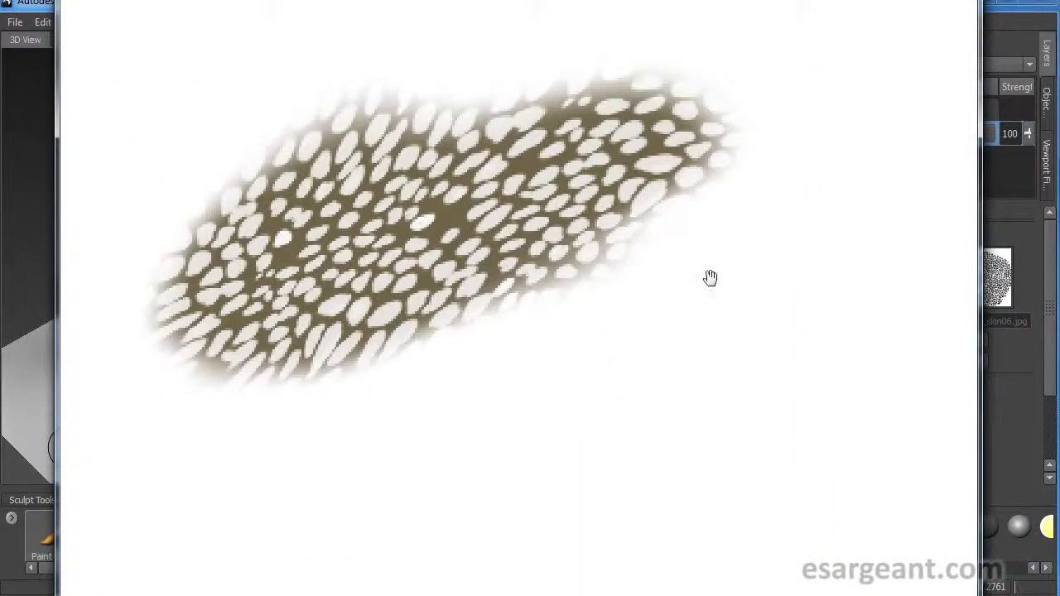
scroll(710, 274, "down", 2)
scroll(711, 273, "down", 3)
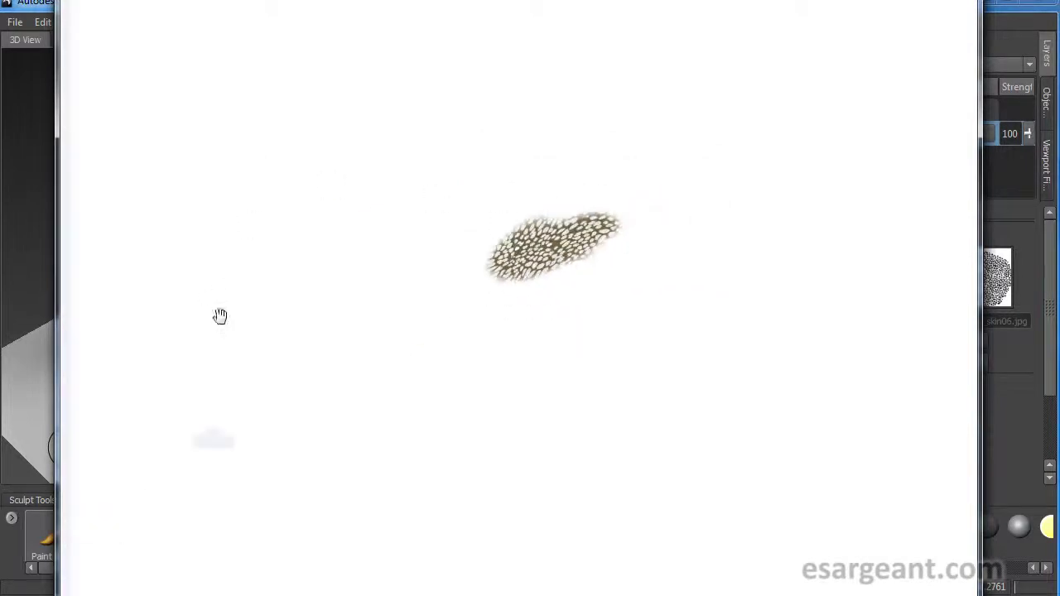
scroll(290, 324, "down", 1)
scroll(317, 273, "down", 1)
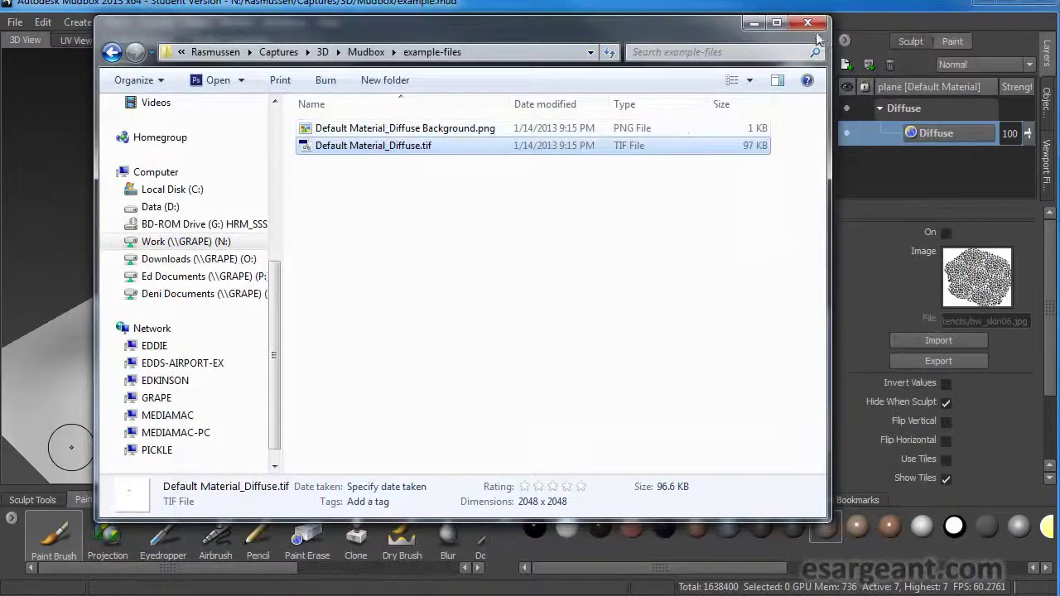
left_click(816, 23)
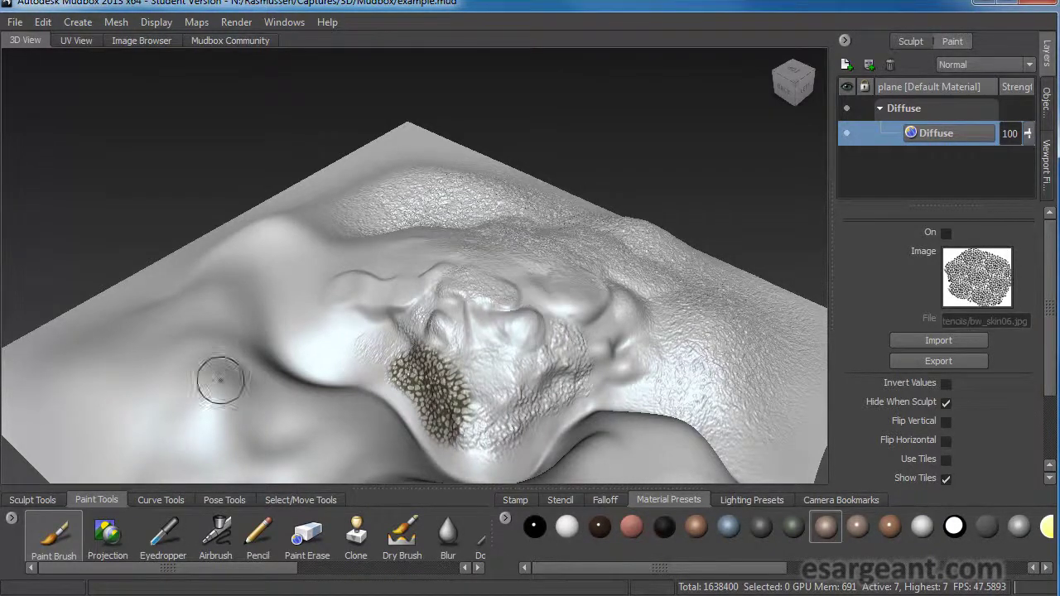
Review the sculpt and paint tool sets, the stamp and stencil collections, and the sculpt and paint layer lists
left_click(32, 500)
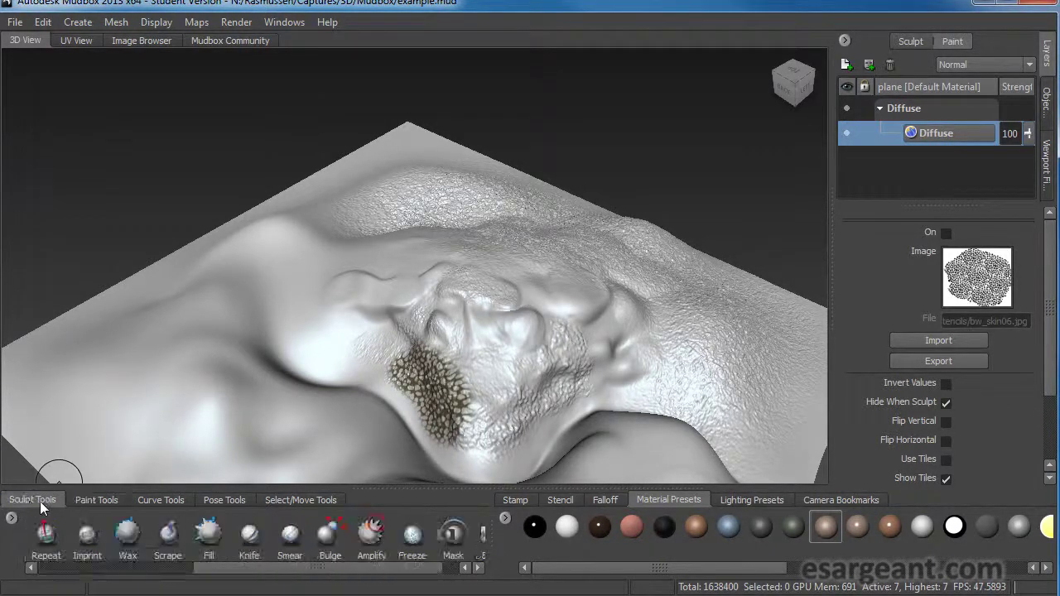
left_click(93, 500)
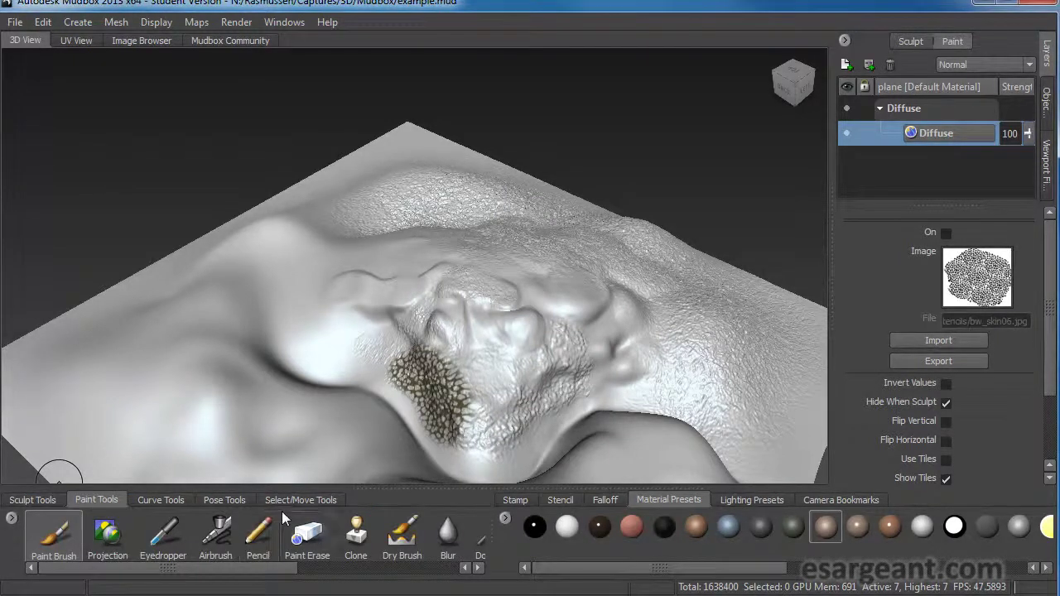
left_click(520, 499)
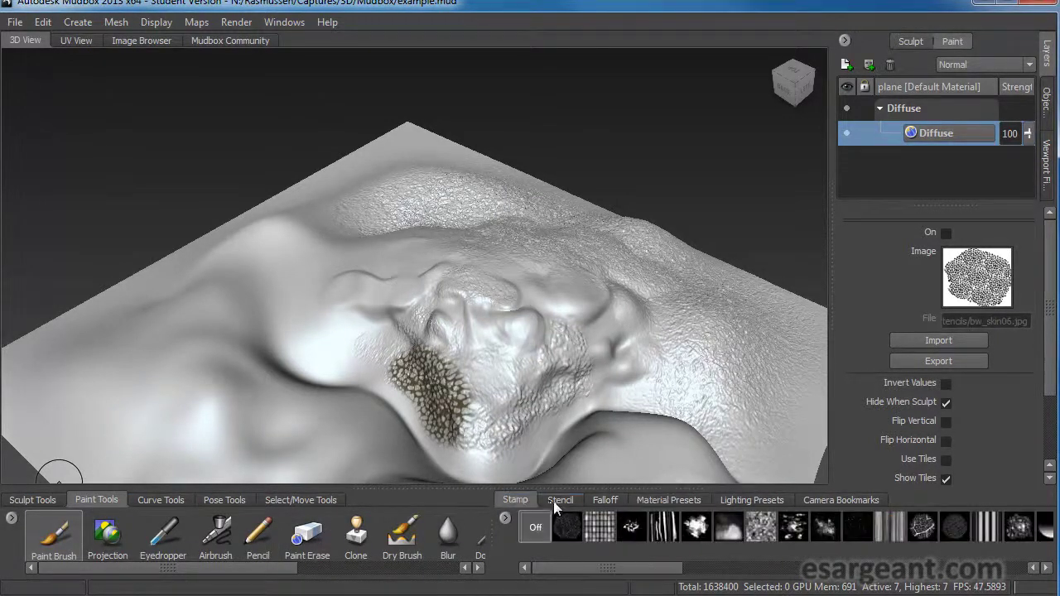
left_click(554, 499)
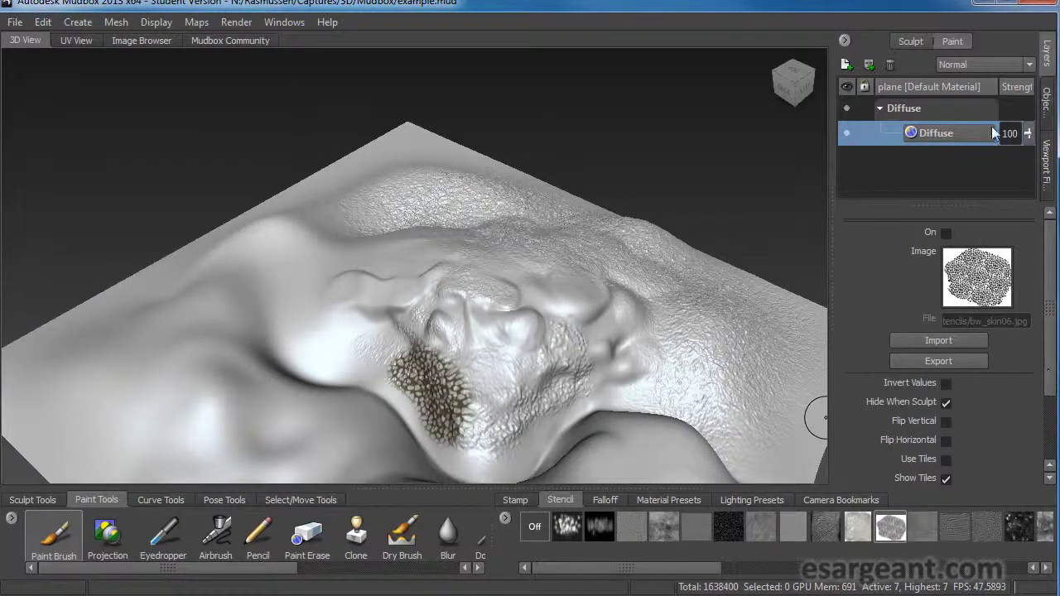
left_click(909, 42)
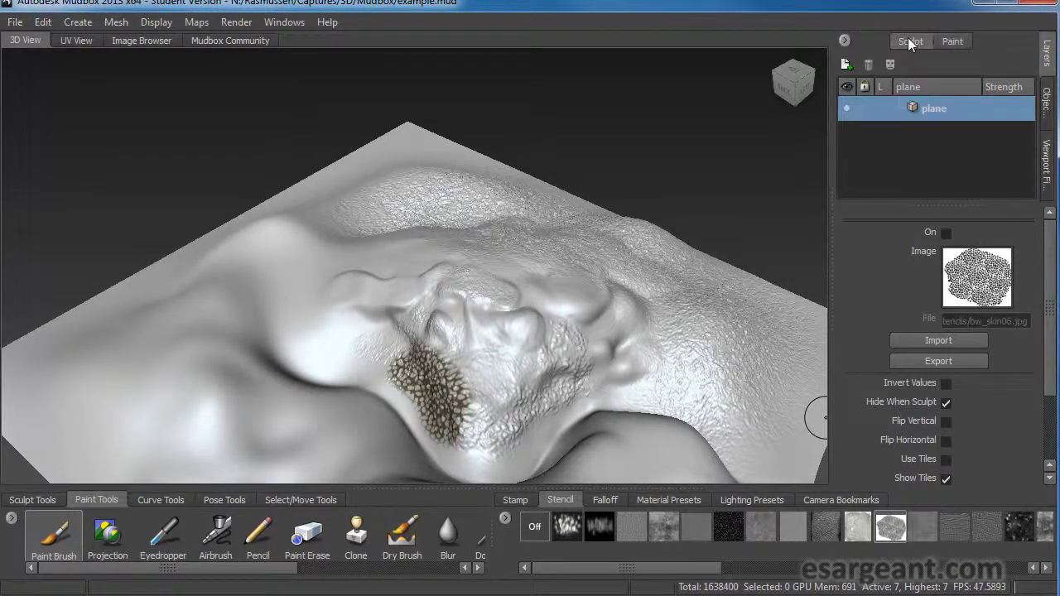
left_click(951, 40)
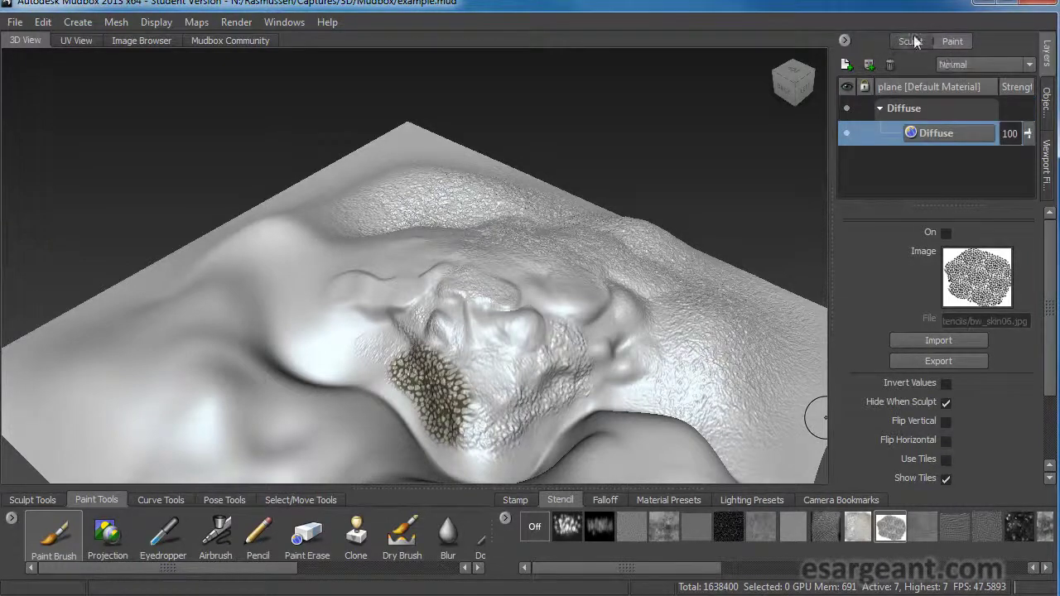
left_click(911, 40)
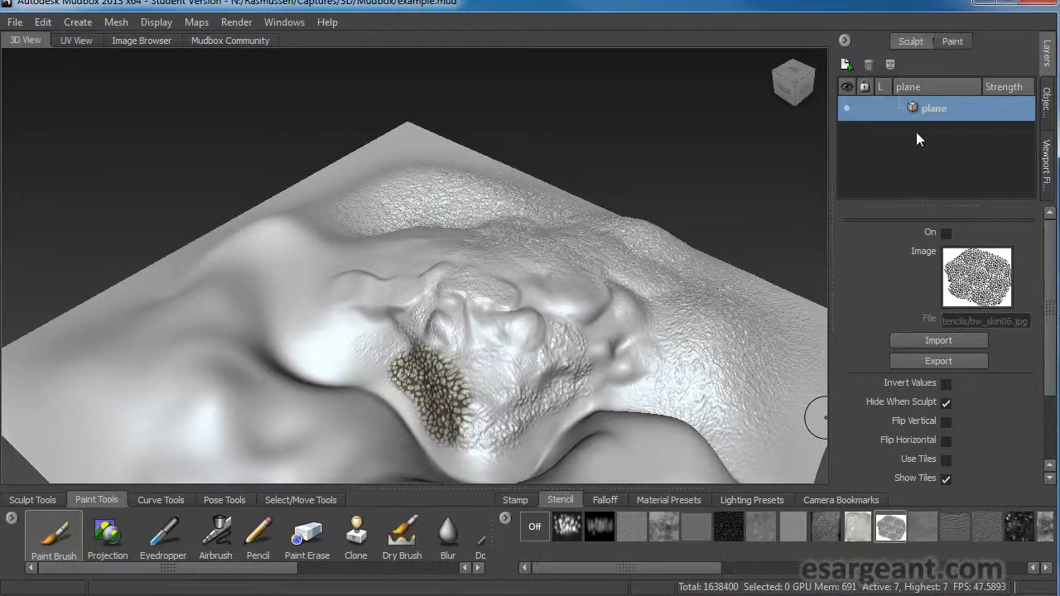